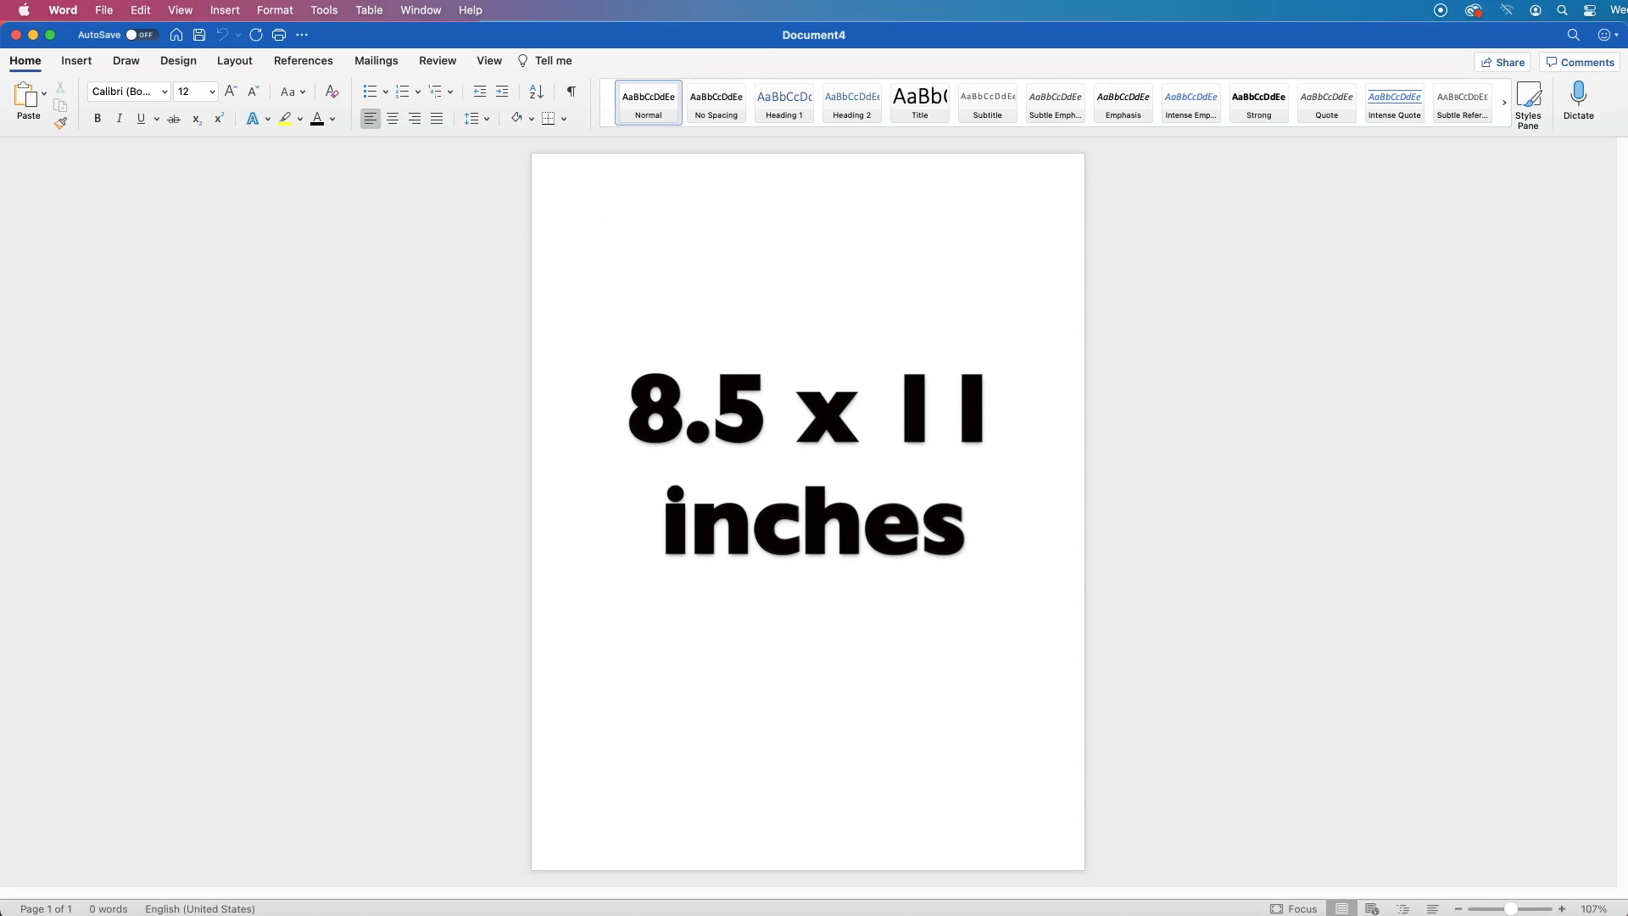
- Apply the Narrow margin preset to the blank page
click(234, 60)
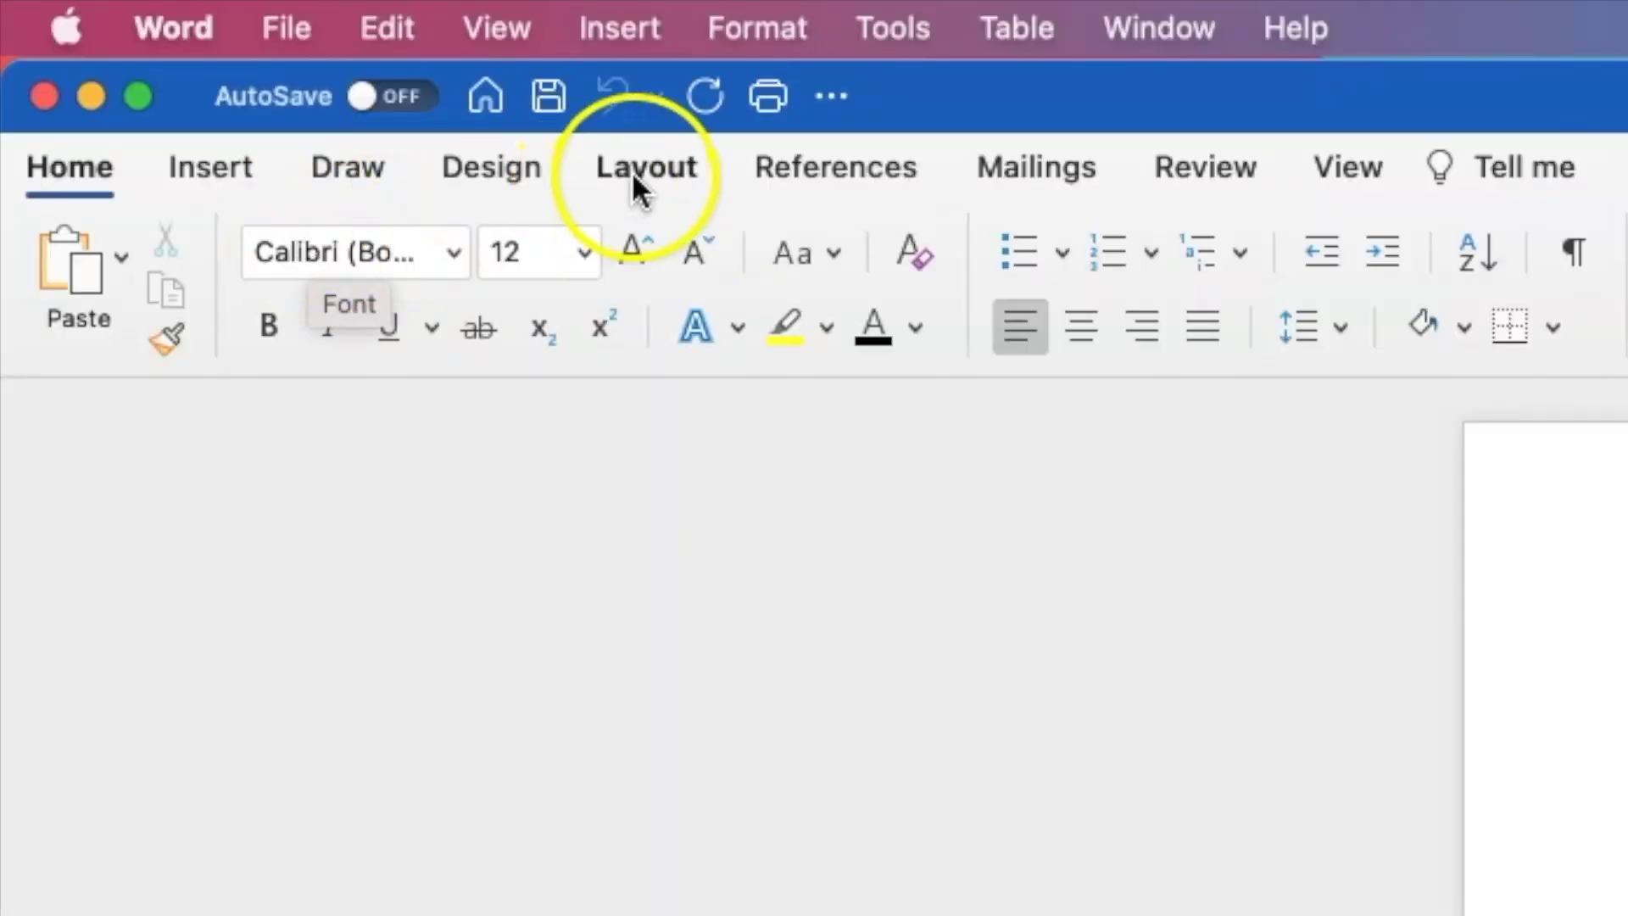
click(638, 168)
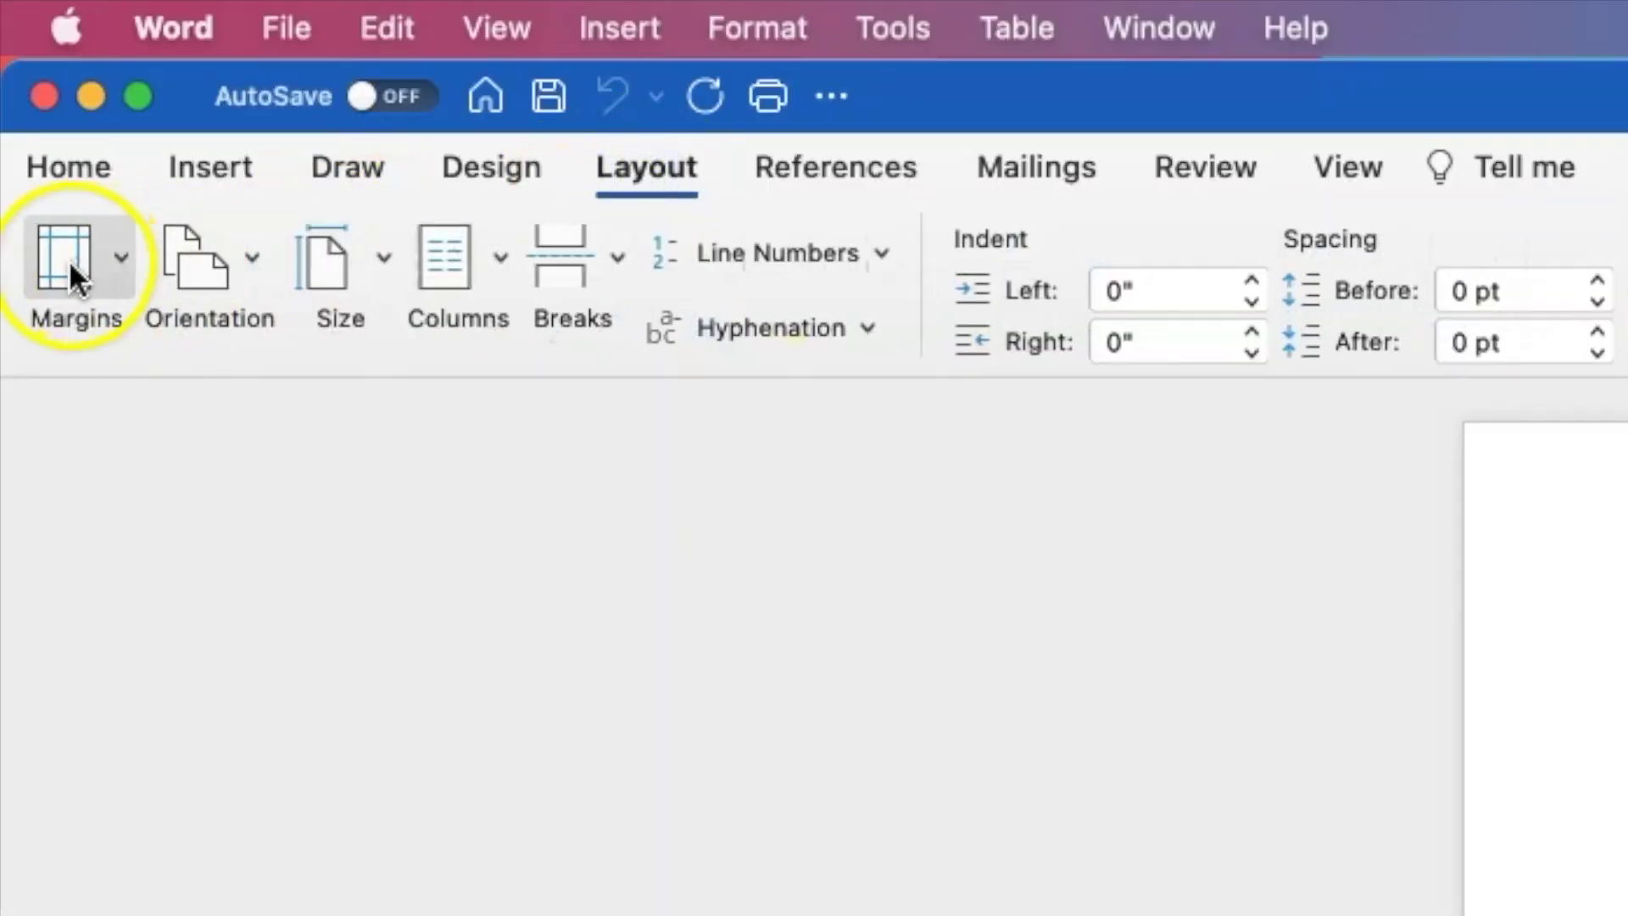
click(120, 260)
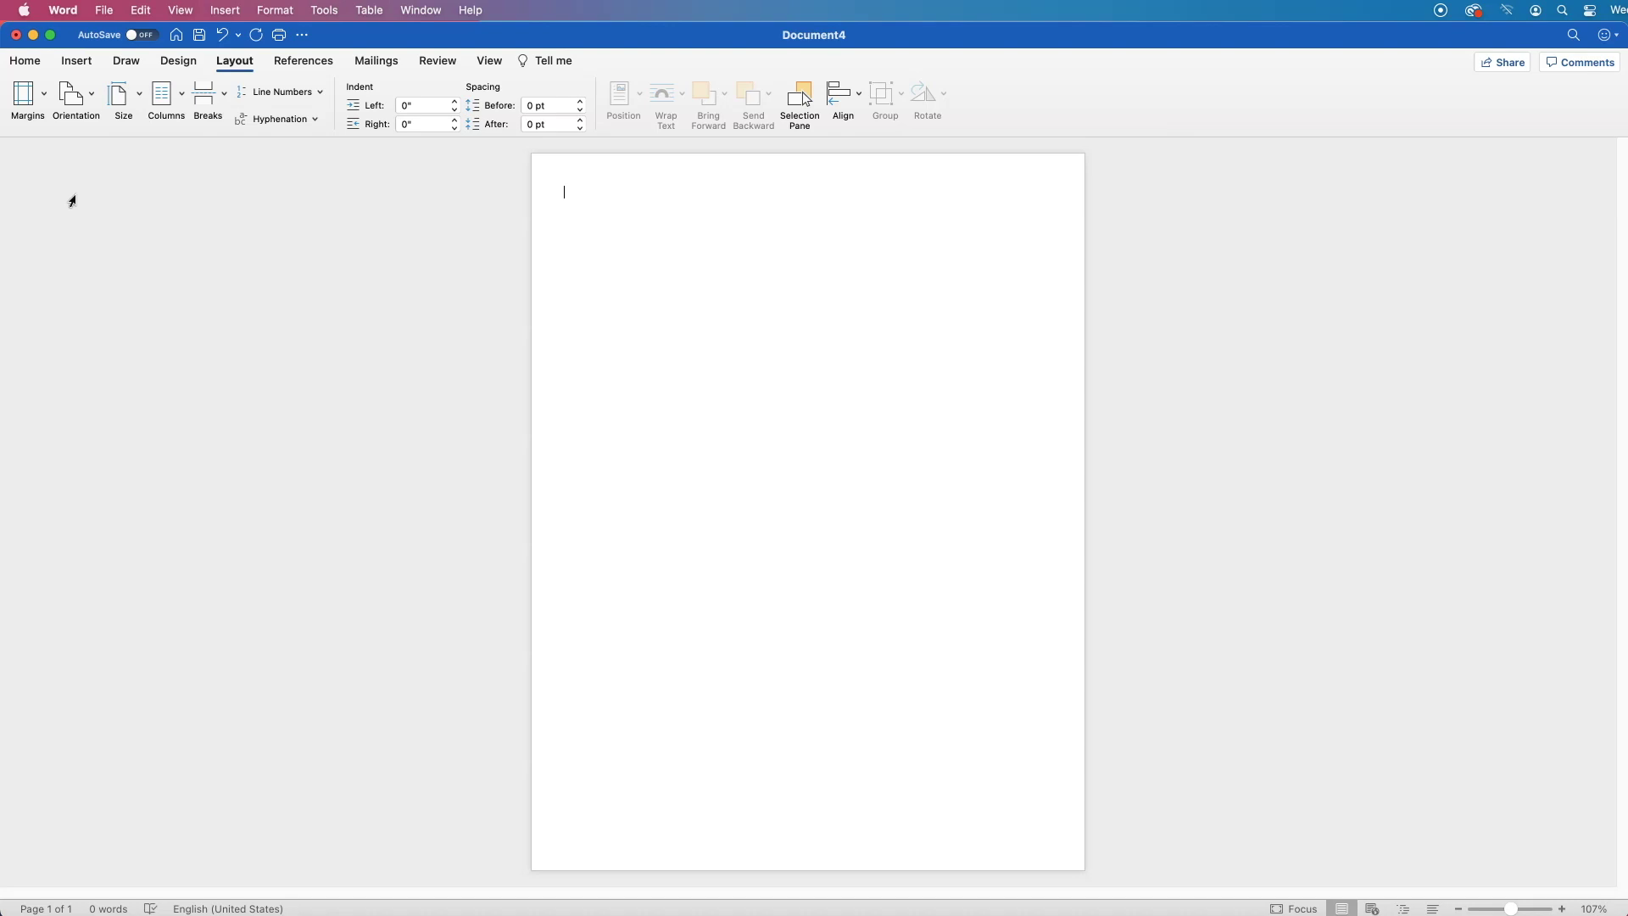
- Type the heading text 'January 2022' at the top of the page
text(anu)
key(Return)
text(2022)
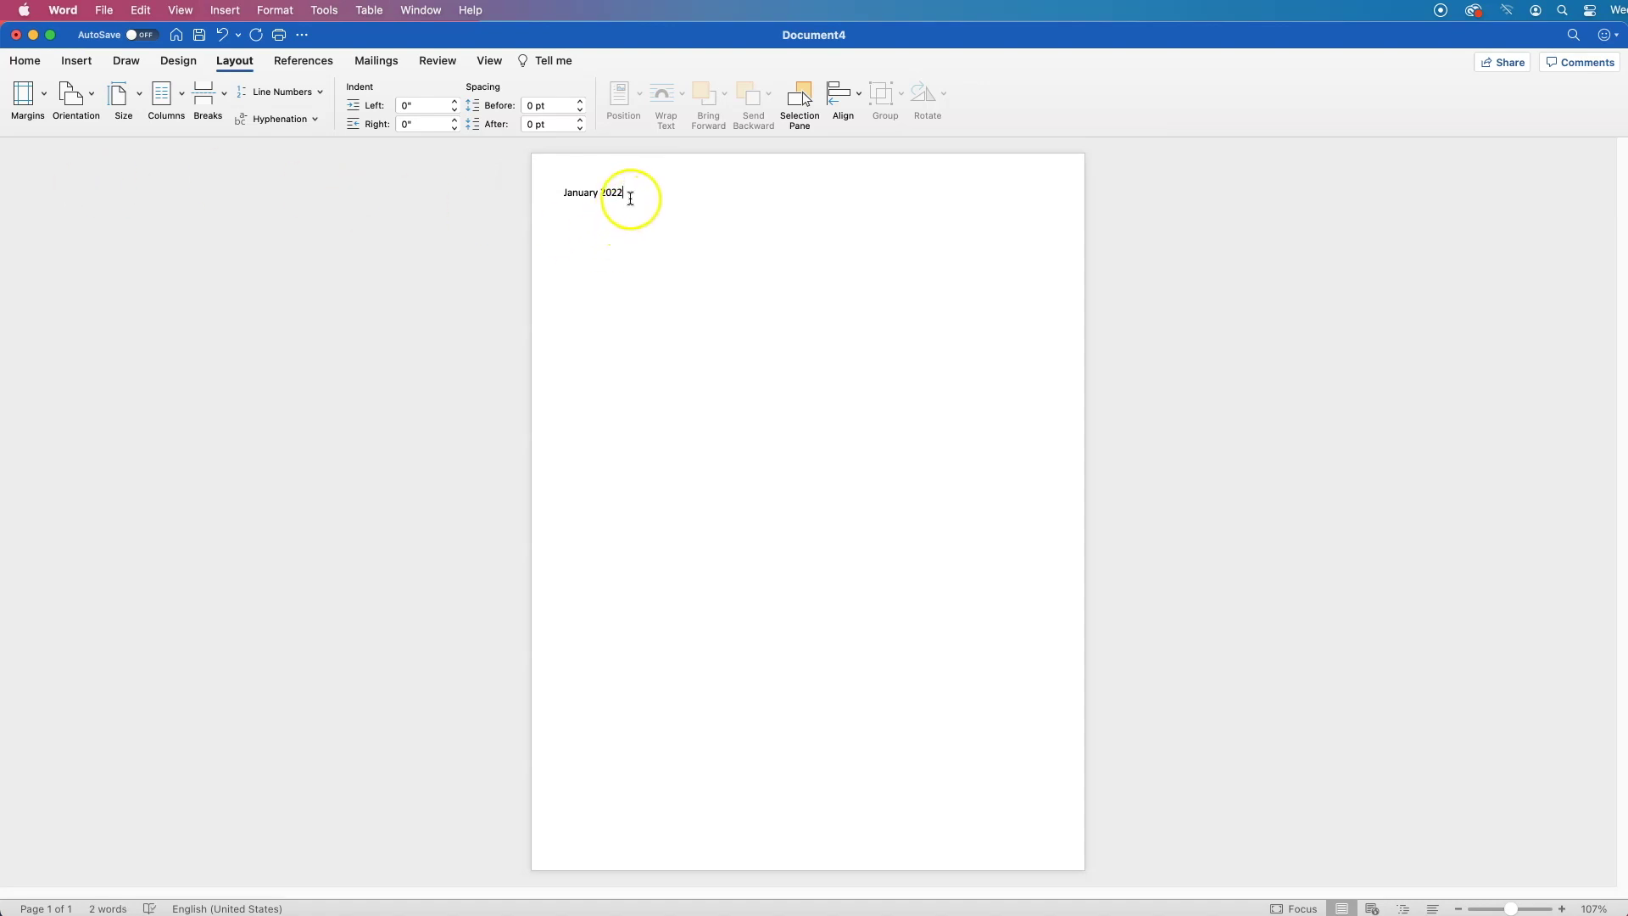
- Format the January 2022 line in Argentinian Nights at 28 pt
drag(628, 195, 553, 189)
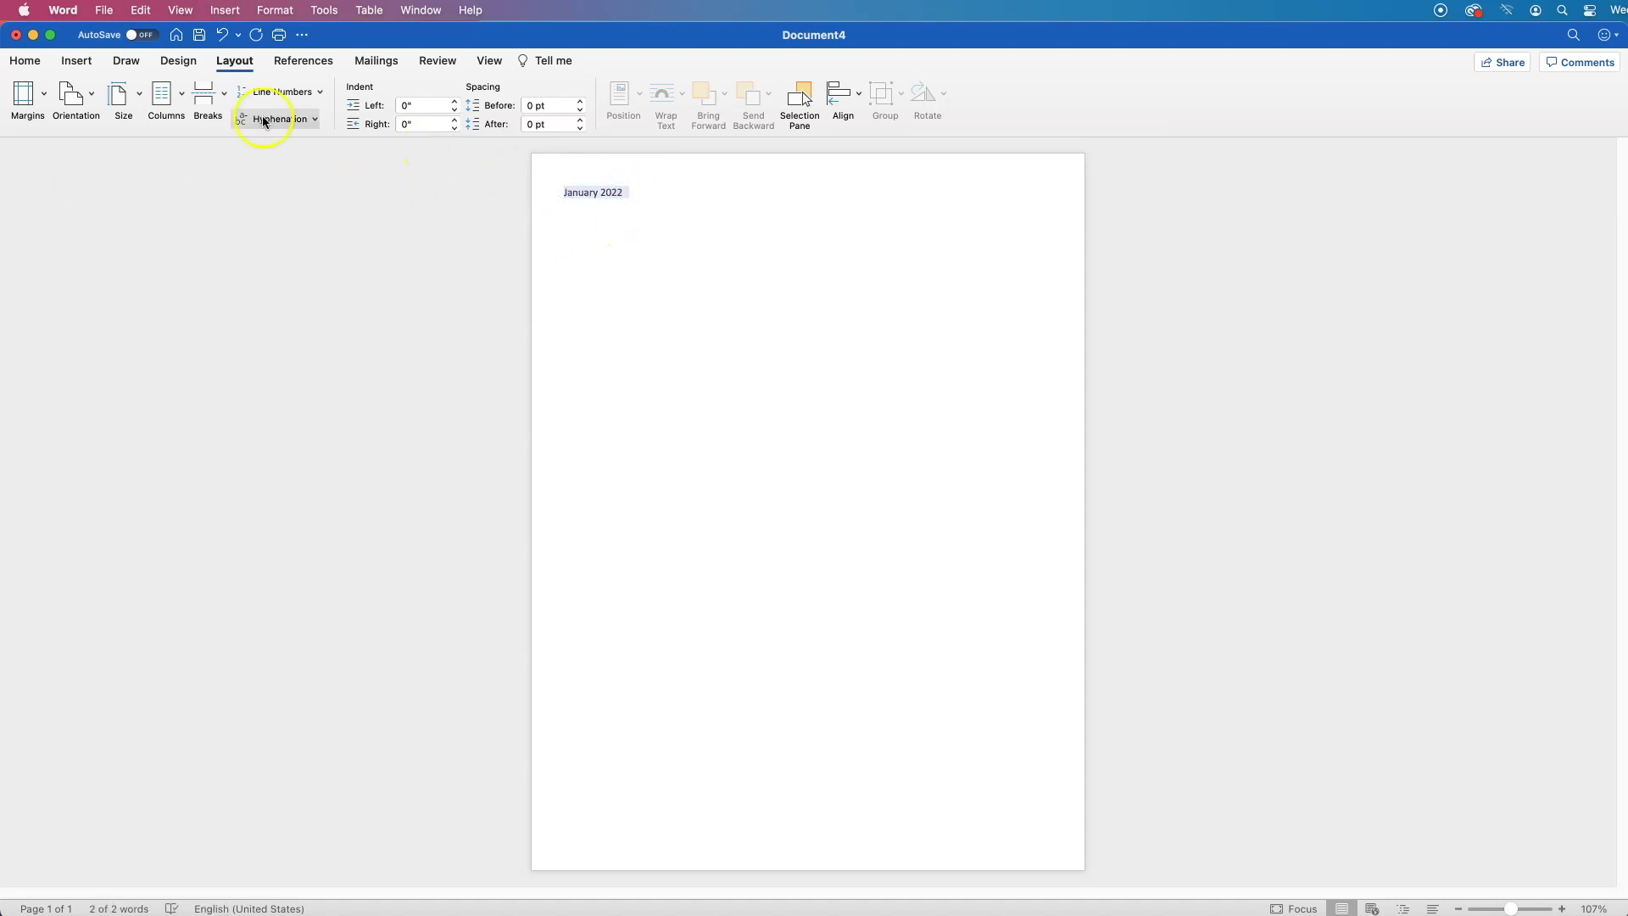
click(28, 62)
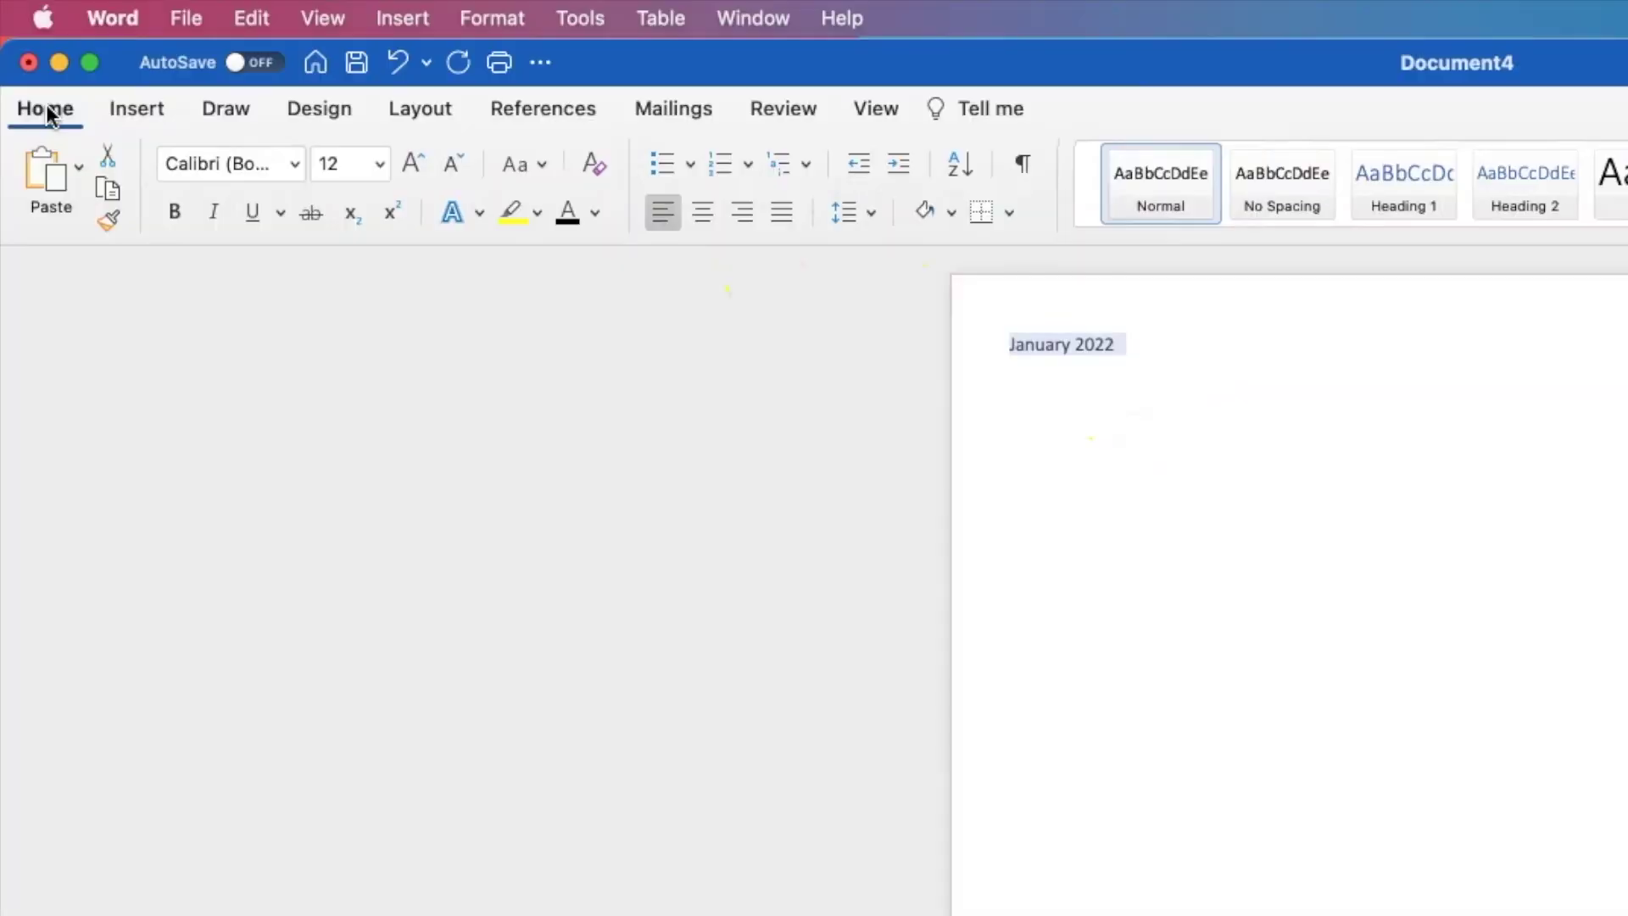
click(294, 163)
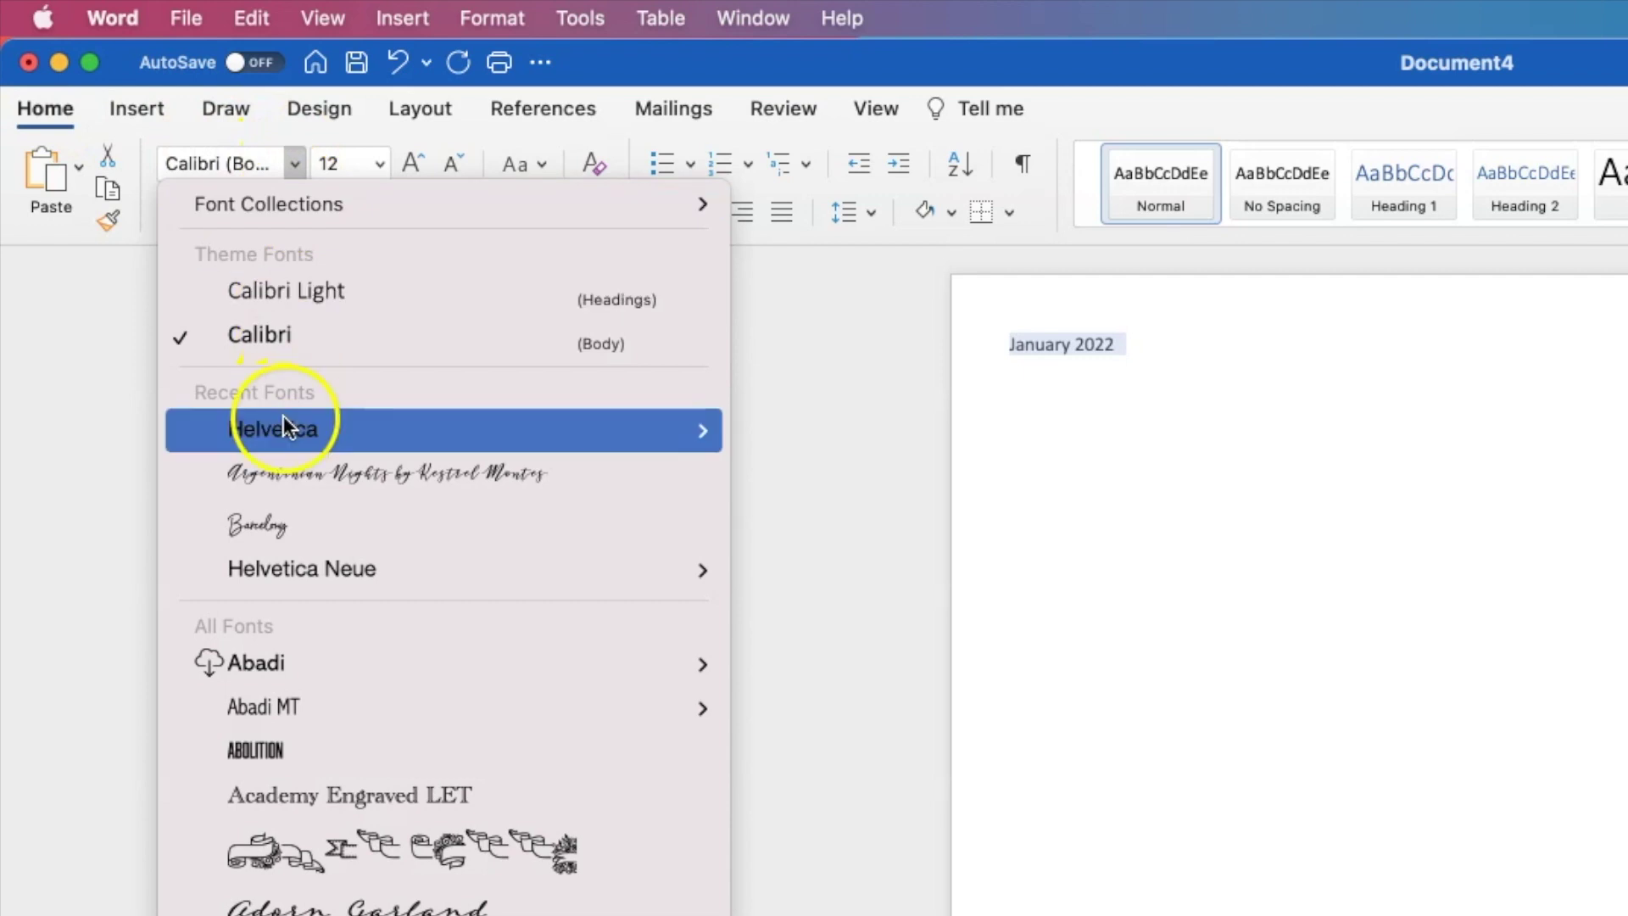
click(287, 457)
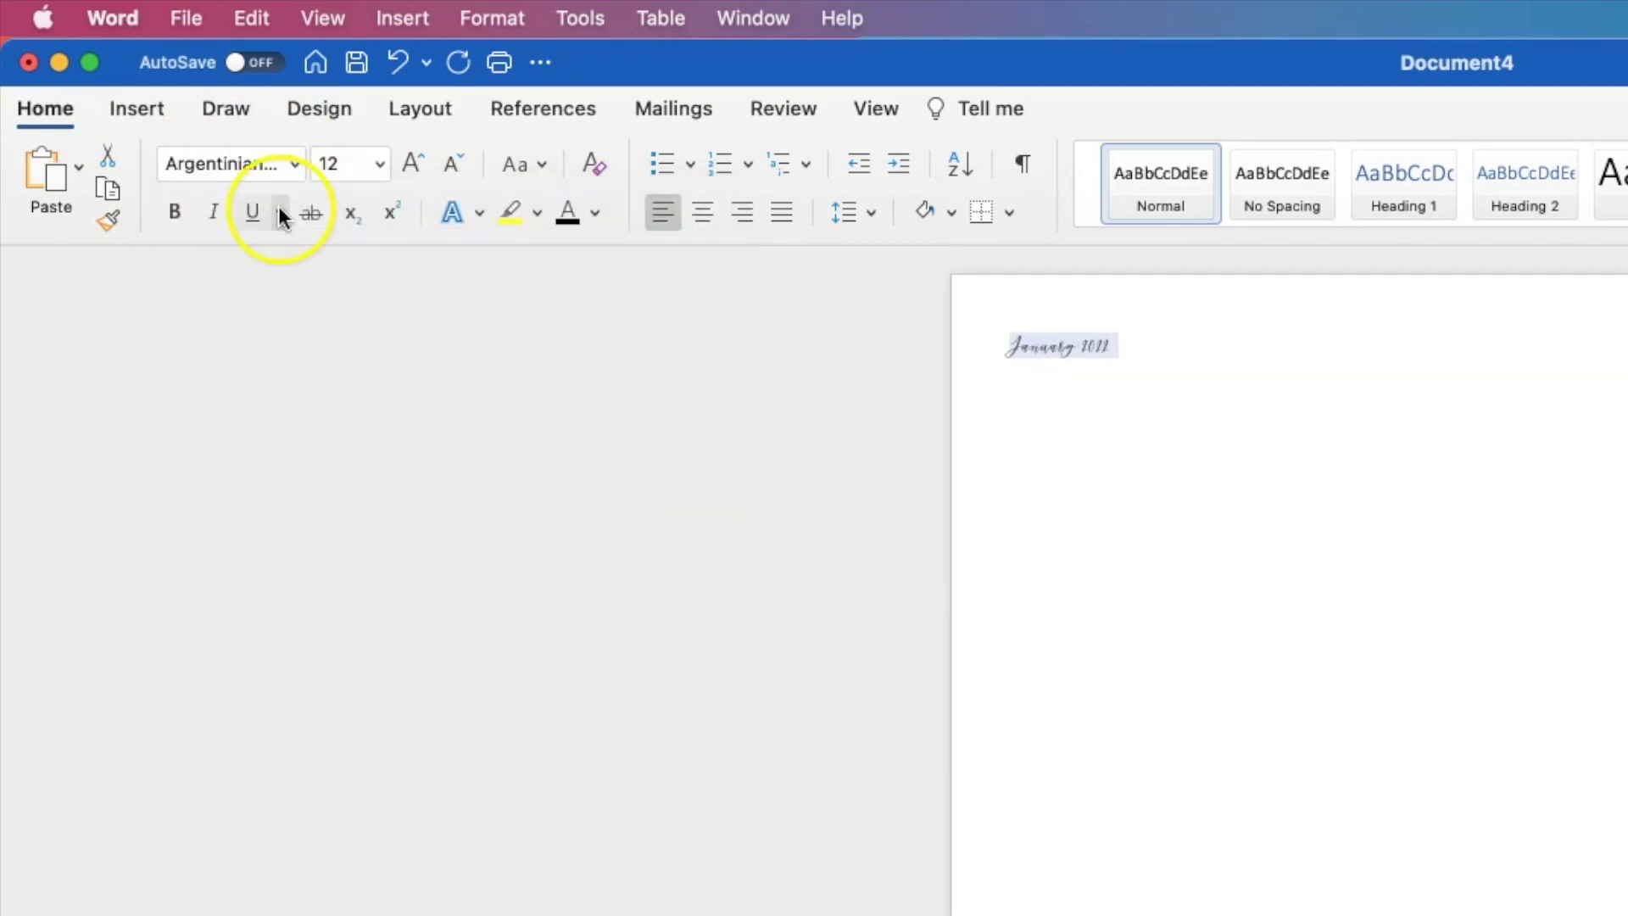
click(381, 166)
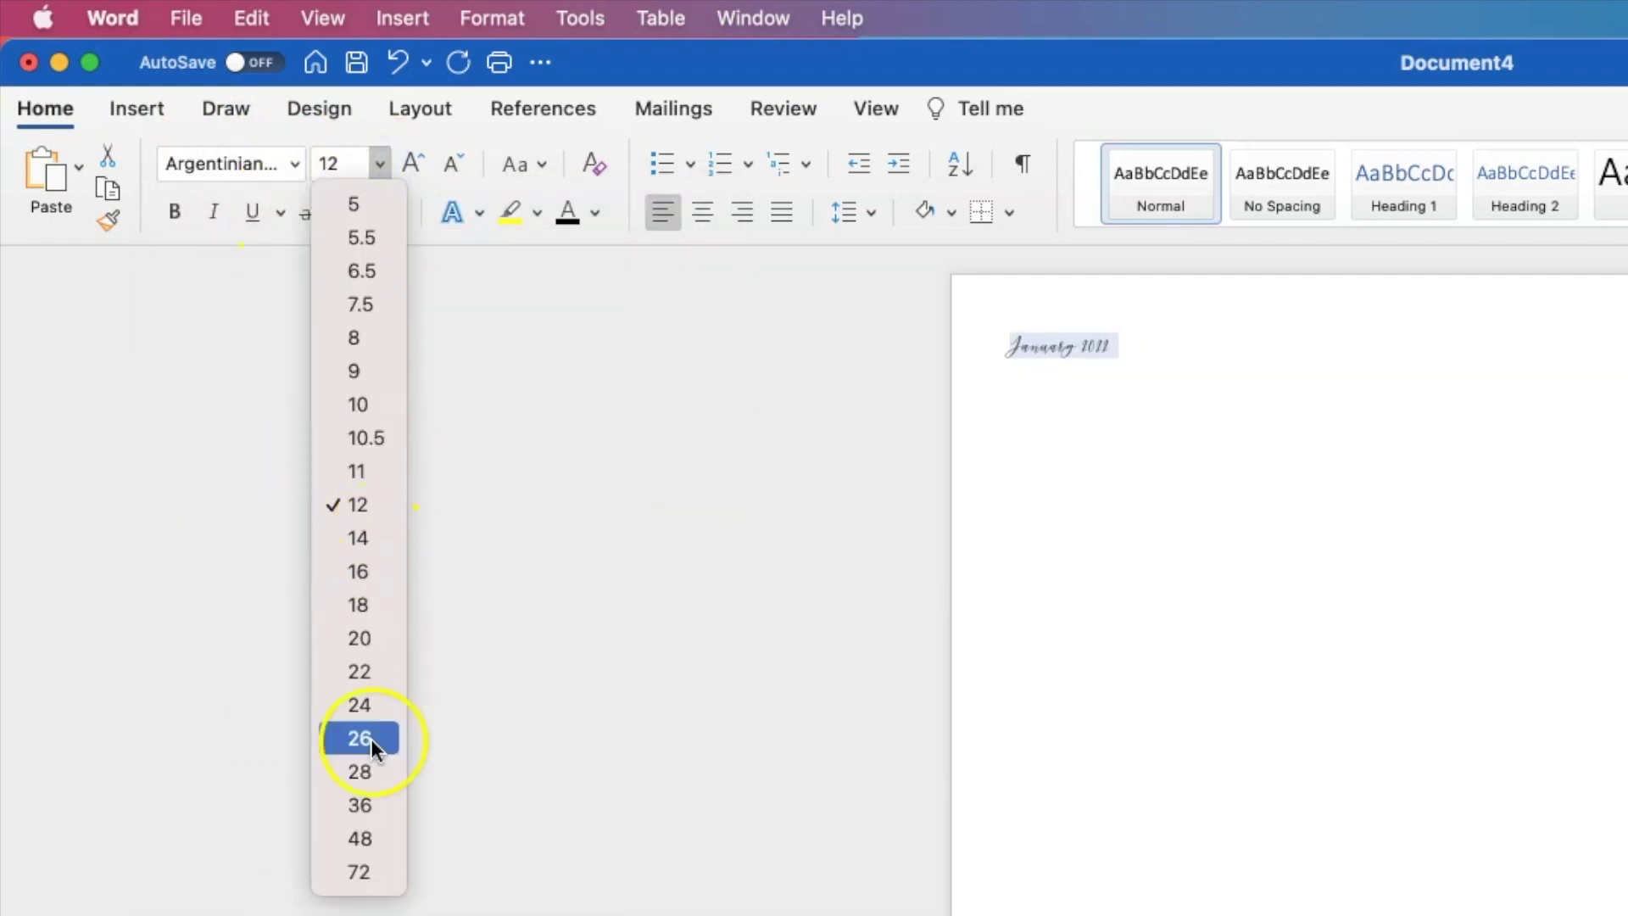
click(371, 772)
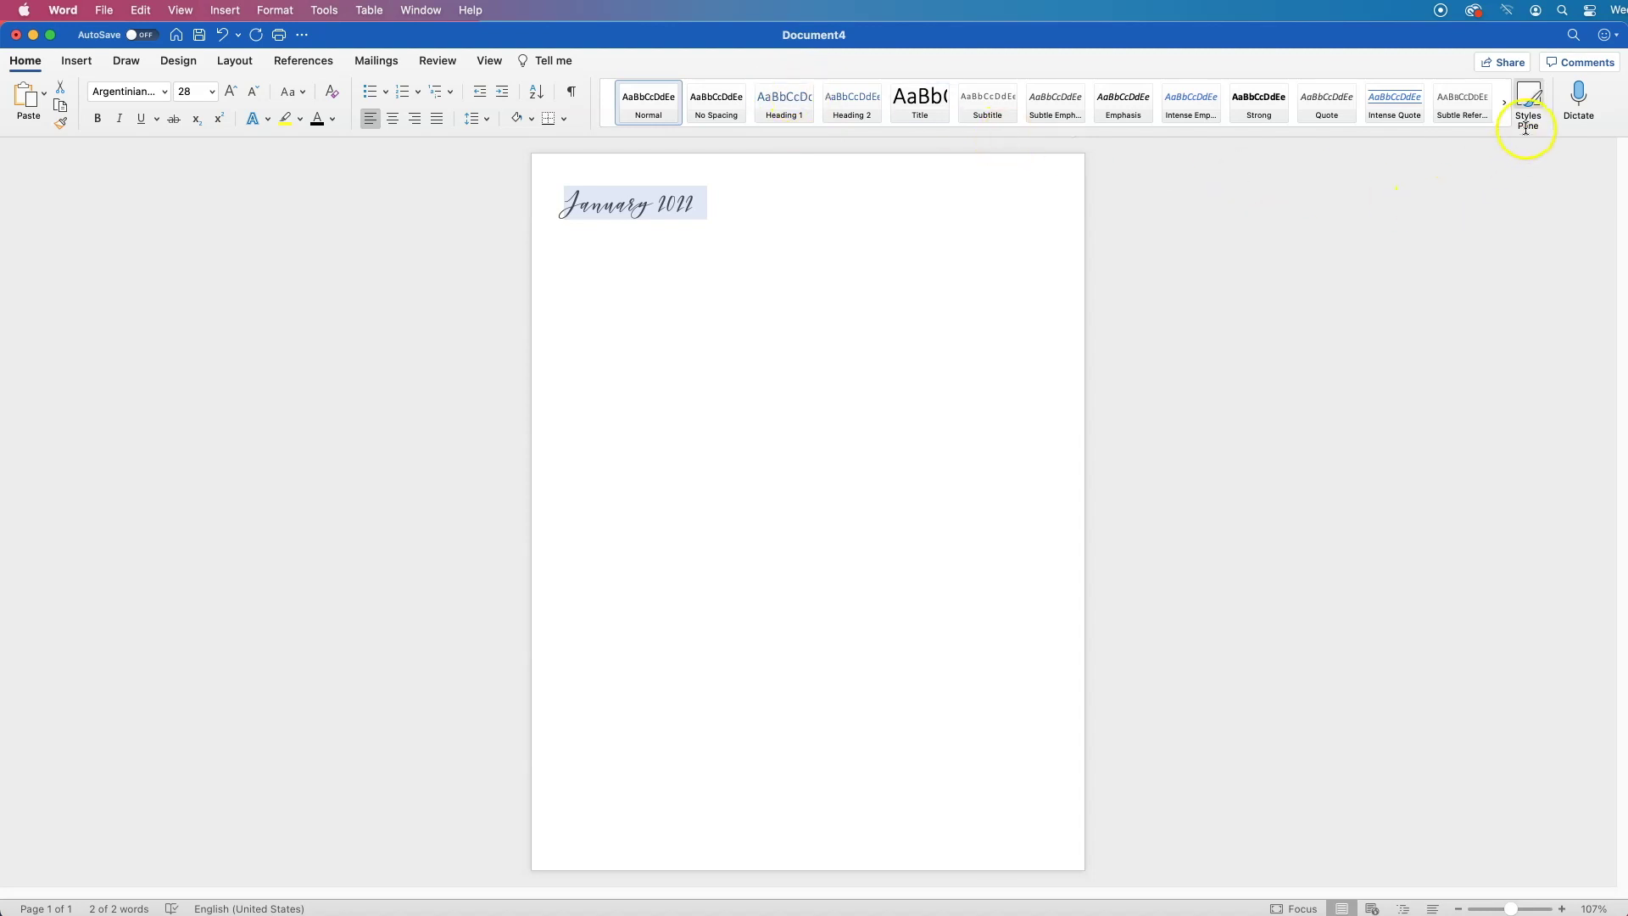
- Redefine the Heading 1 style to match the script January 2022 heading
click(1530, 100)
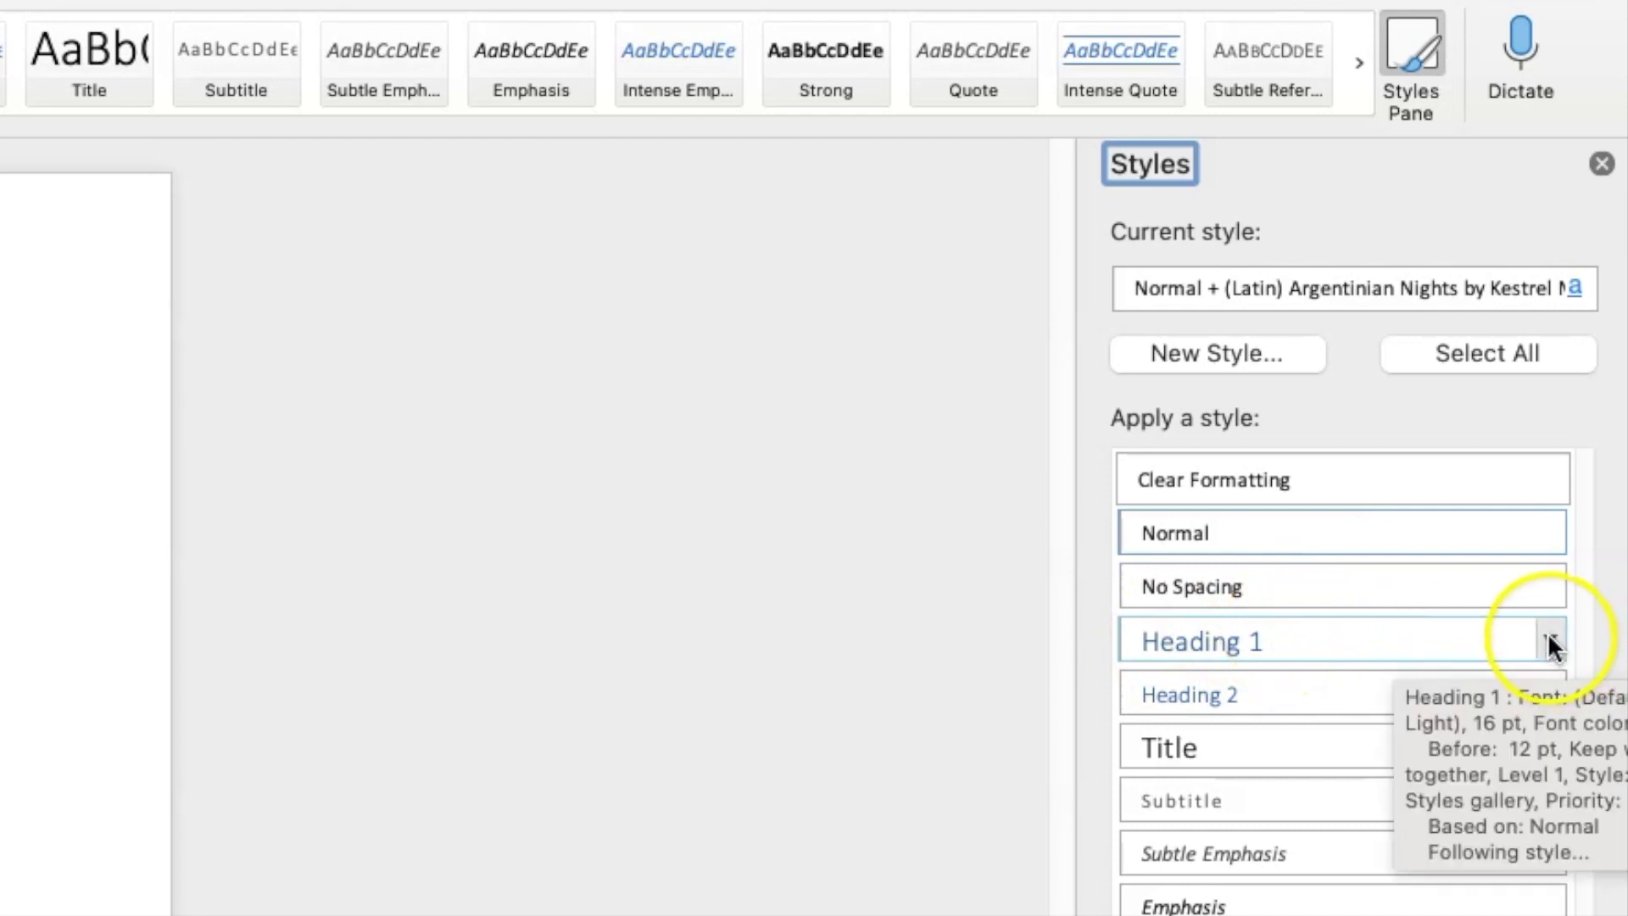
click(1548, 641)
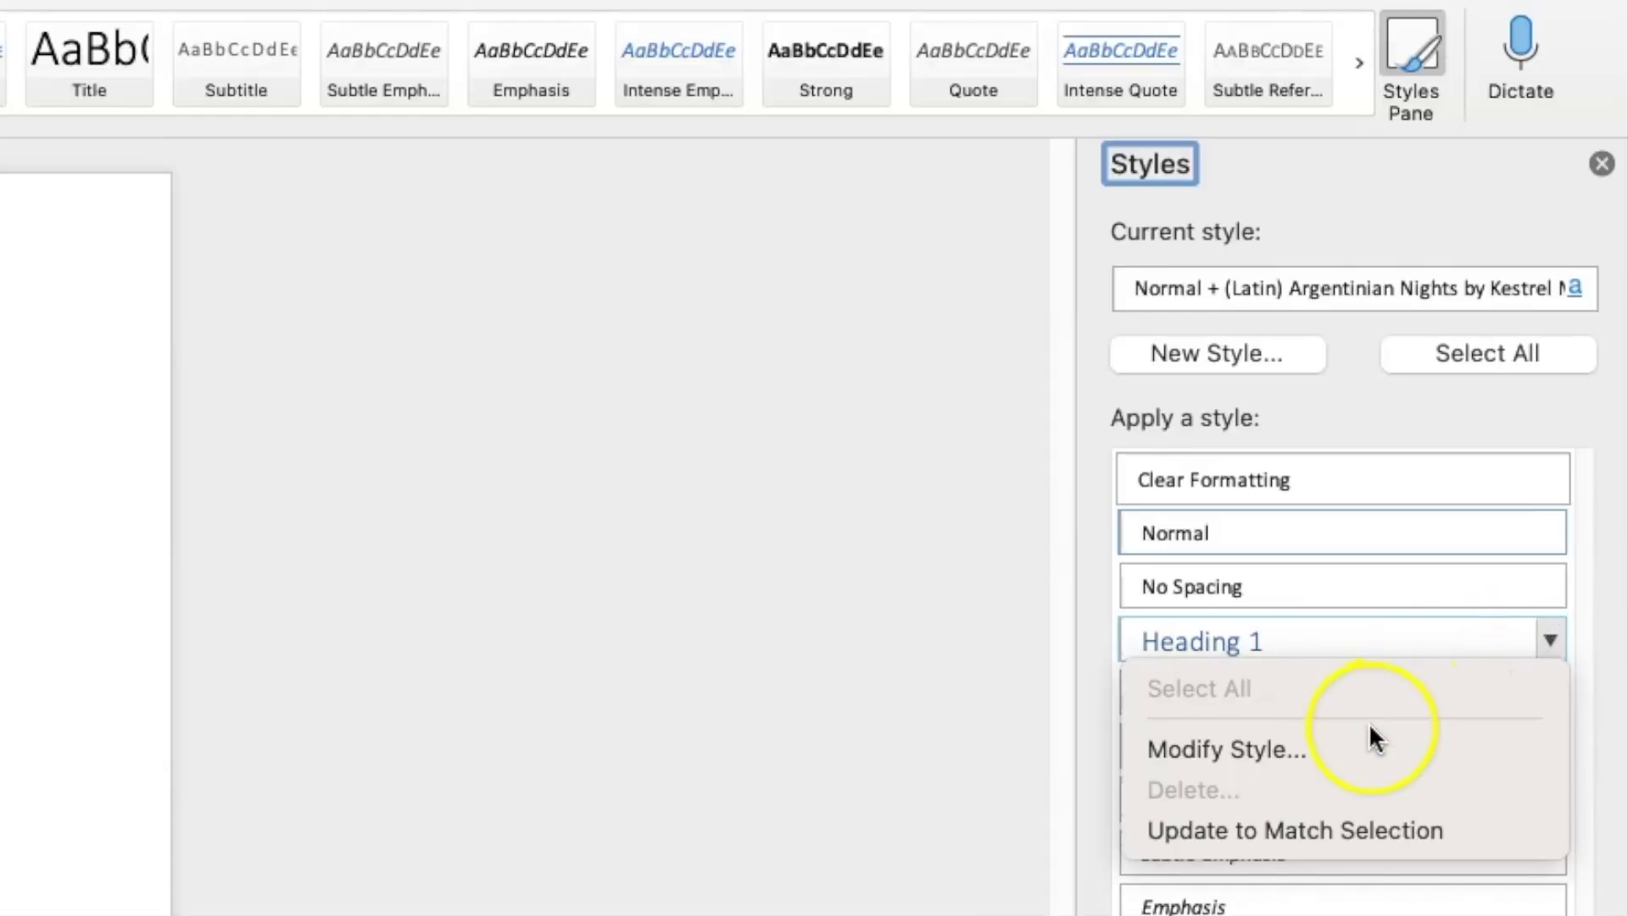
click(1351, 831)
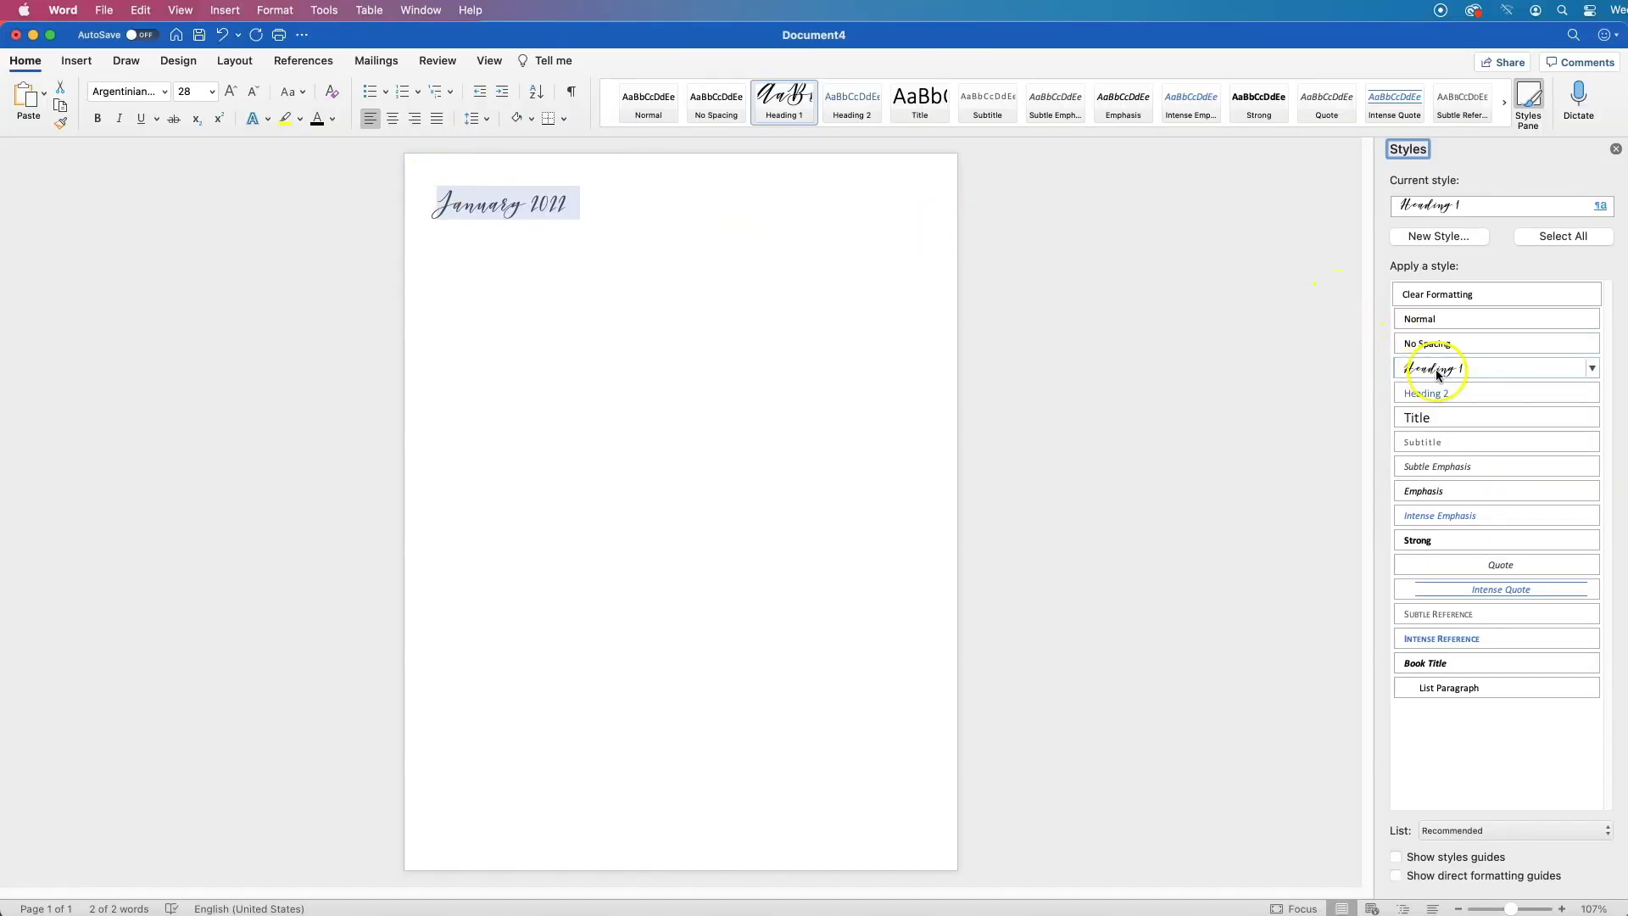
- Start a new empty paragraph directly below the January 2022 heading
click(463, 205)
drag(438, 203, 603, 217)
click(588, 202)
key(Return)
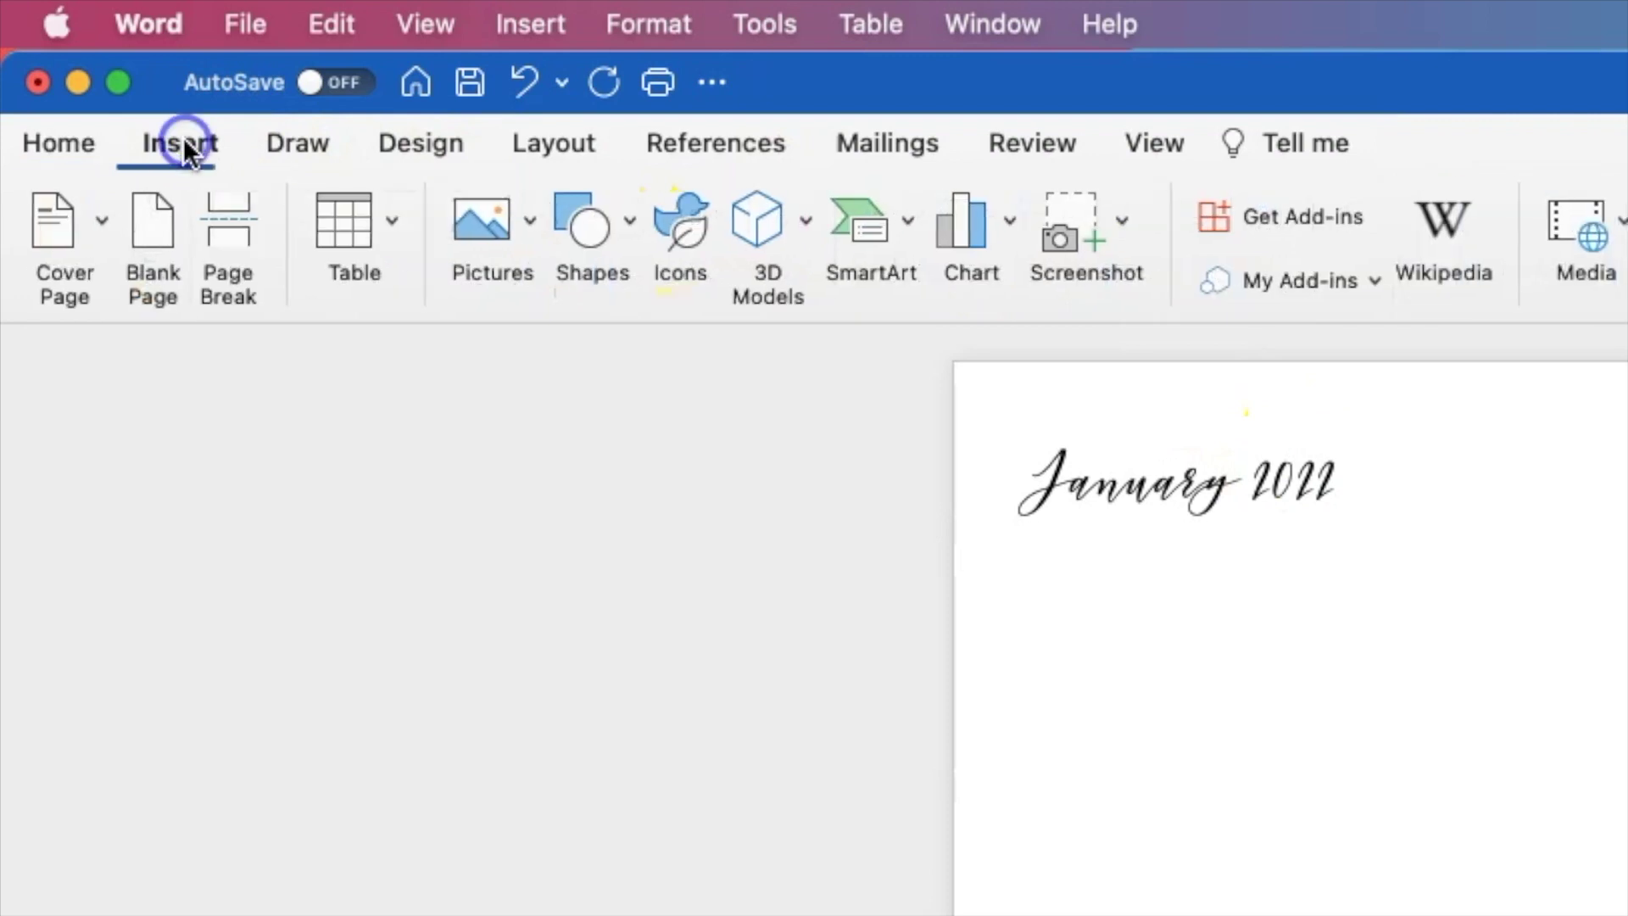
- Insert a table under the heading with 4 columns and 31 rows
click(348, 208)
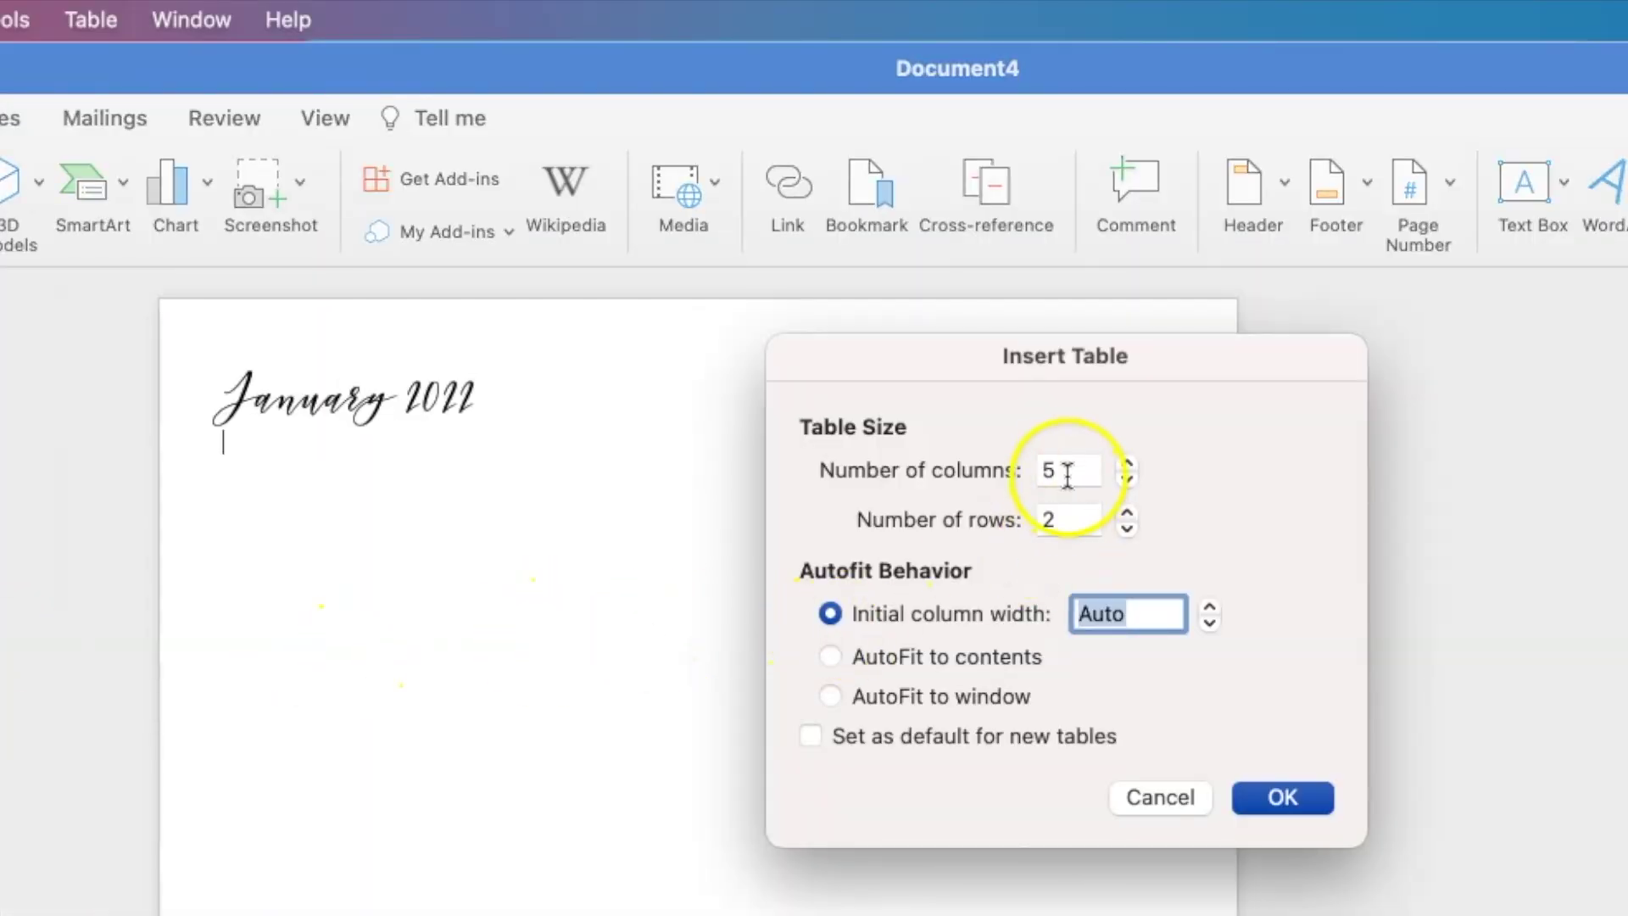
double_click(1062, 469)
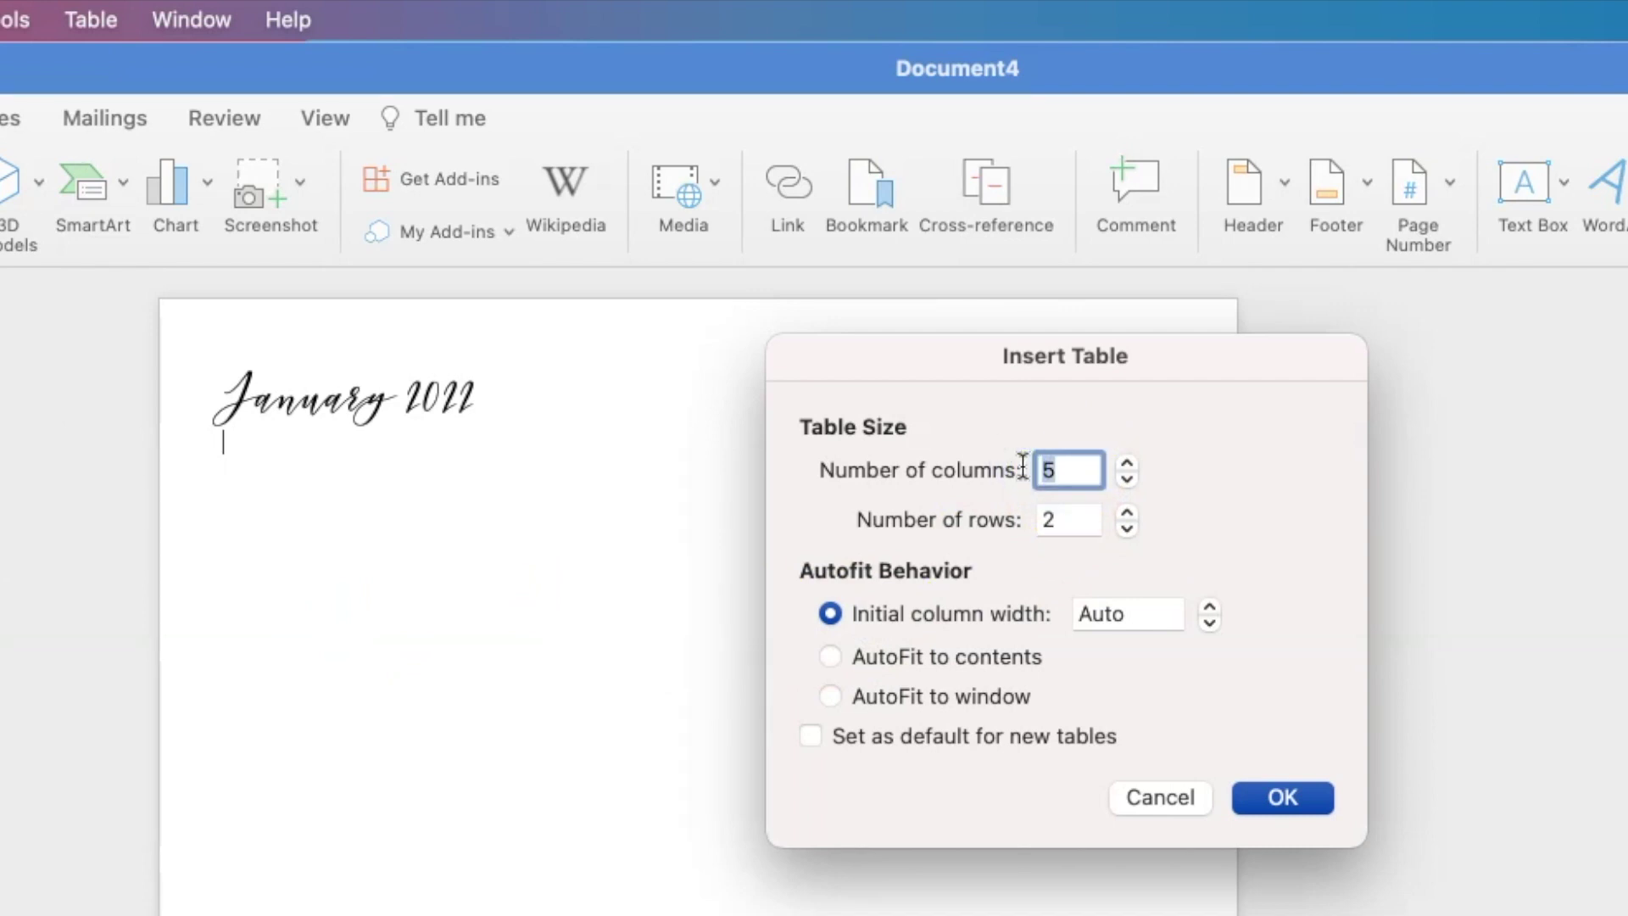
text(4)
double_click(1060, 519)
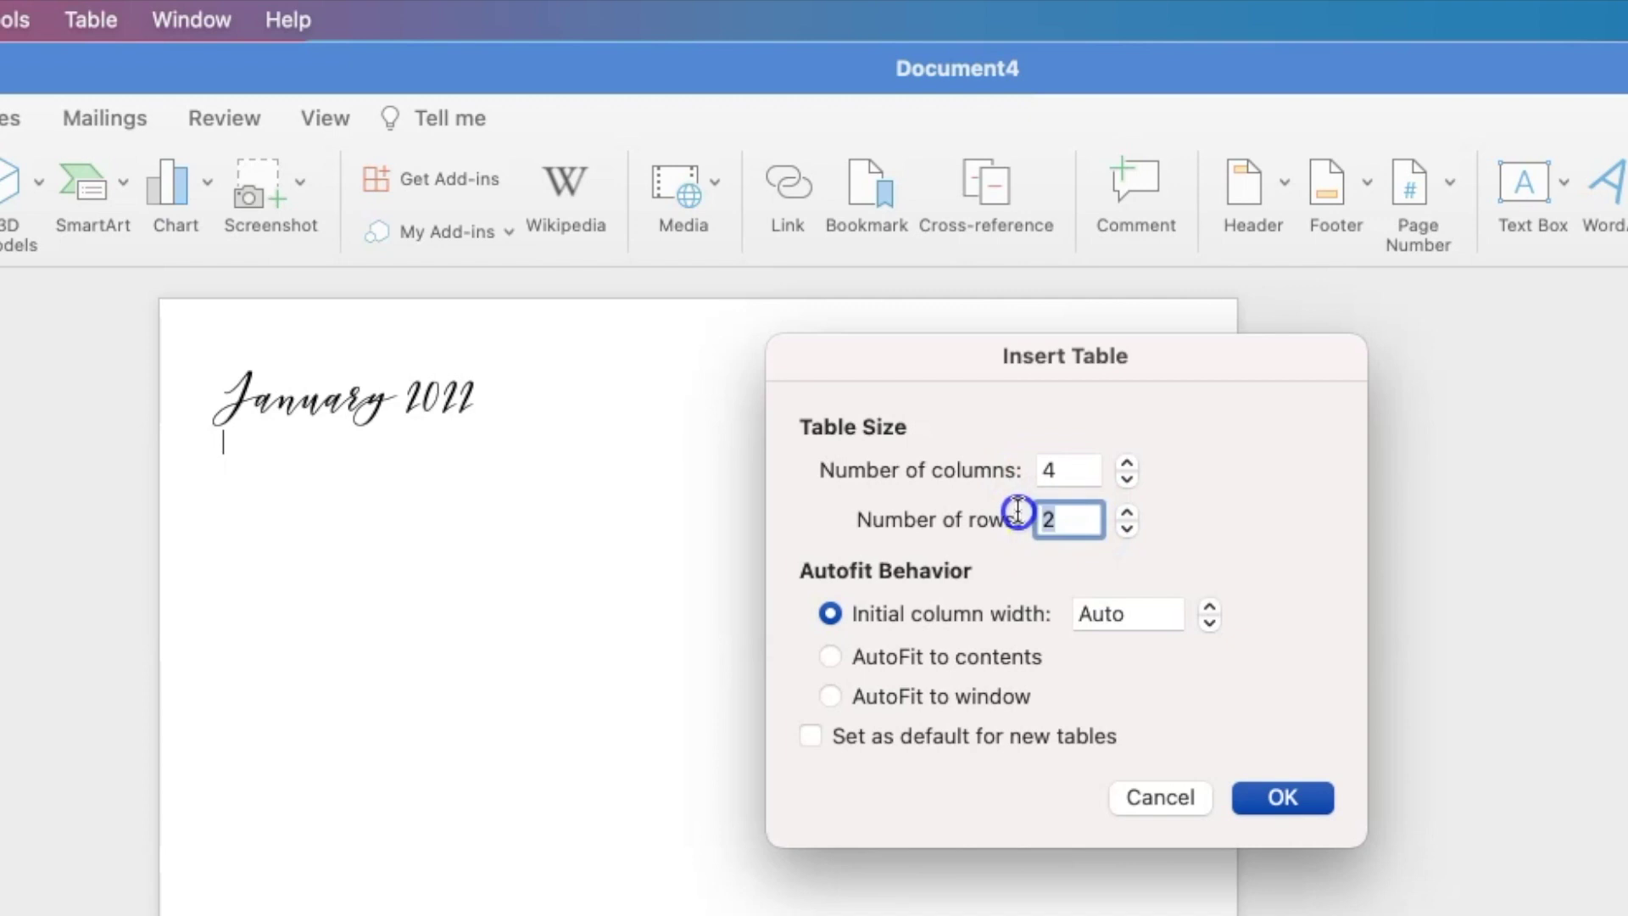
text(31)
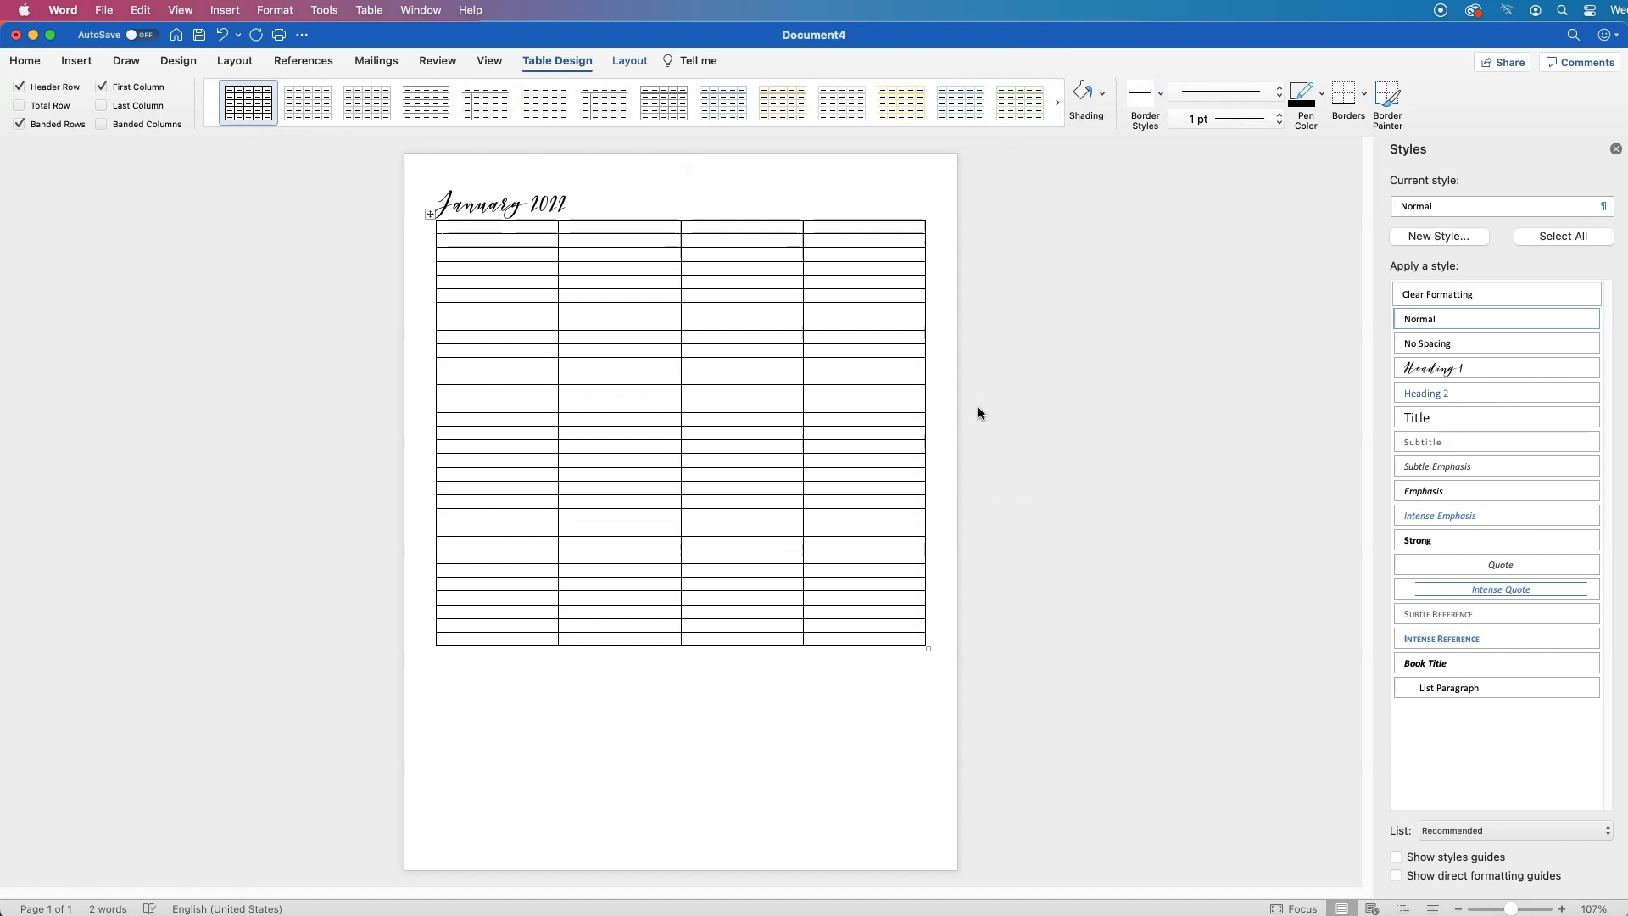
- Fill the top table row with Sunday, Monday, Tuesday, Wednesday and select that row
click(969, 405)
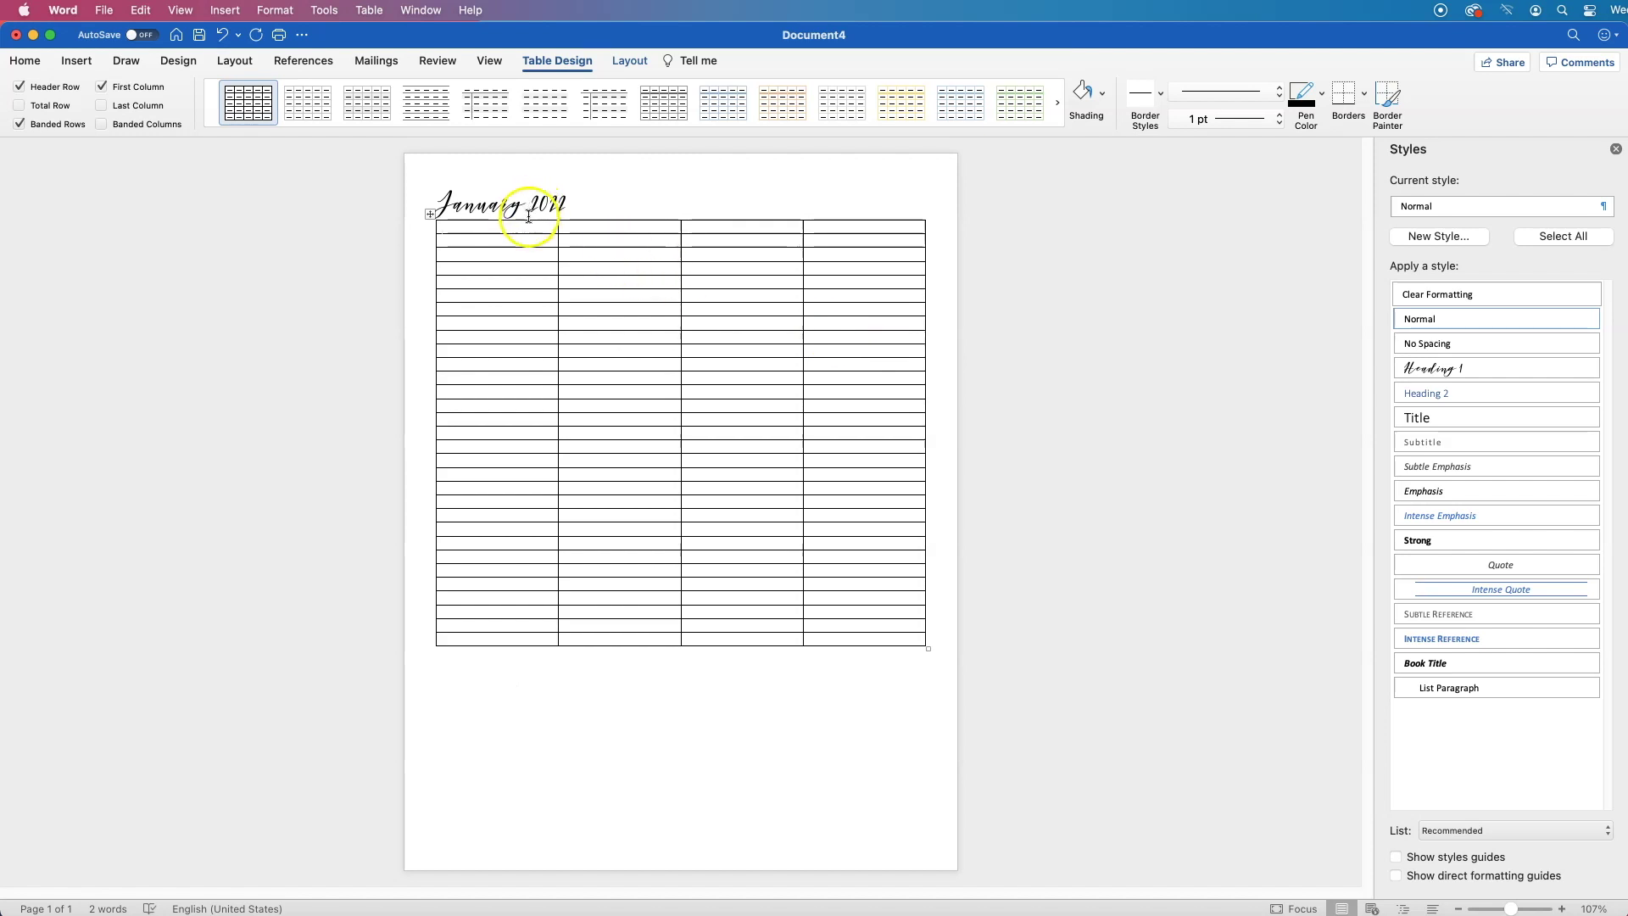
click(528, 226)
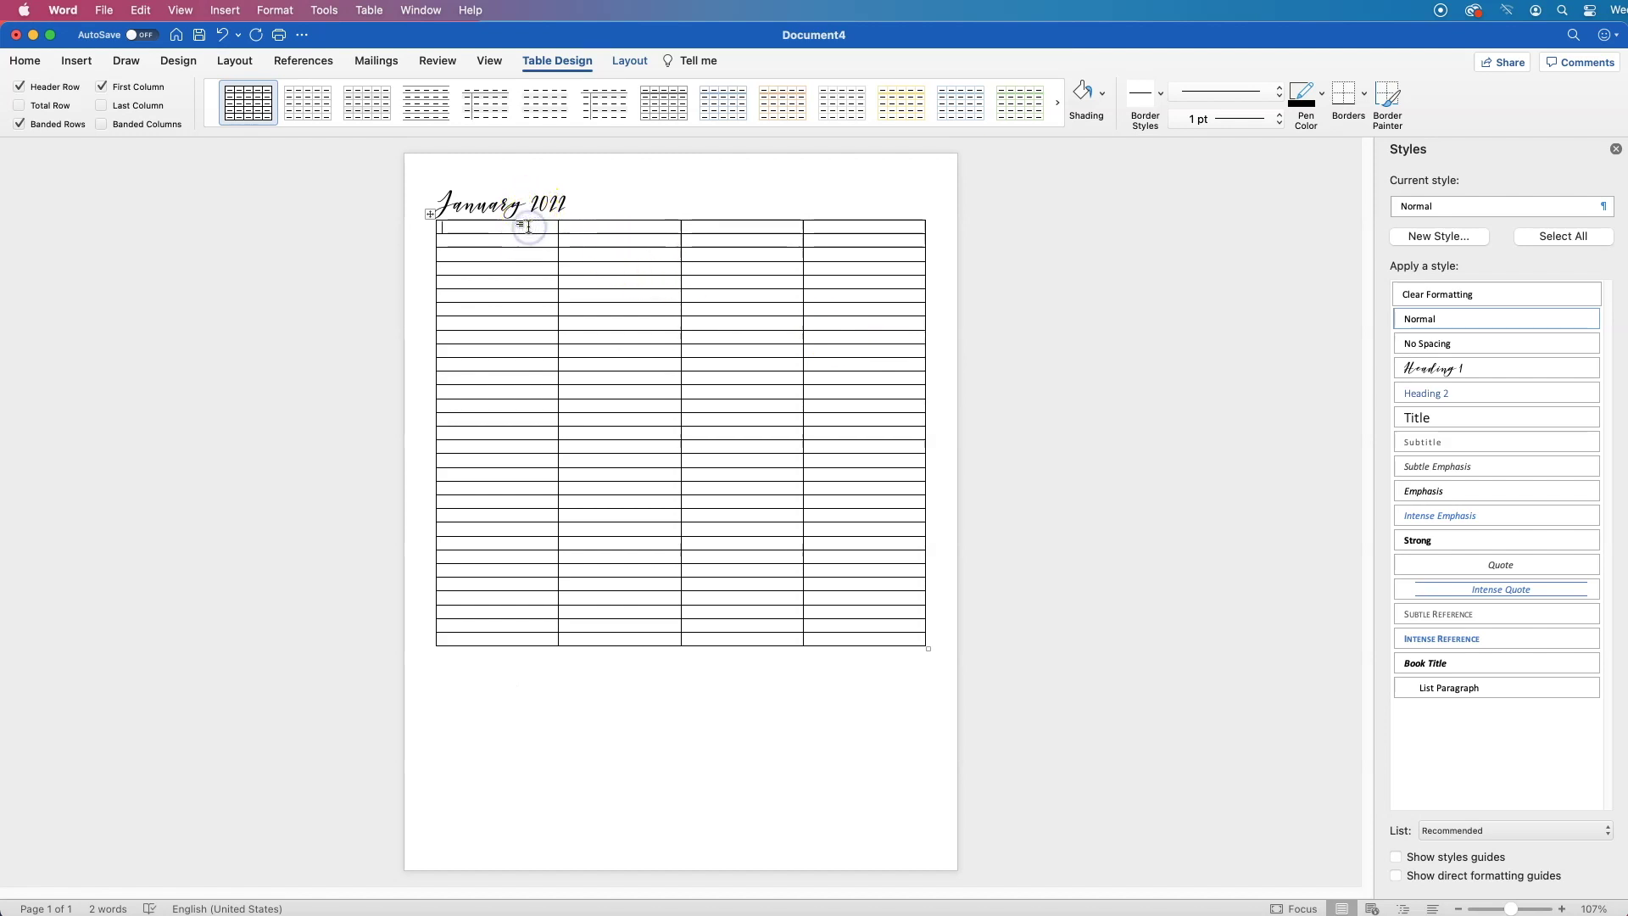
text(Sunday Mon)
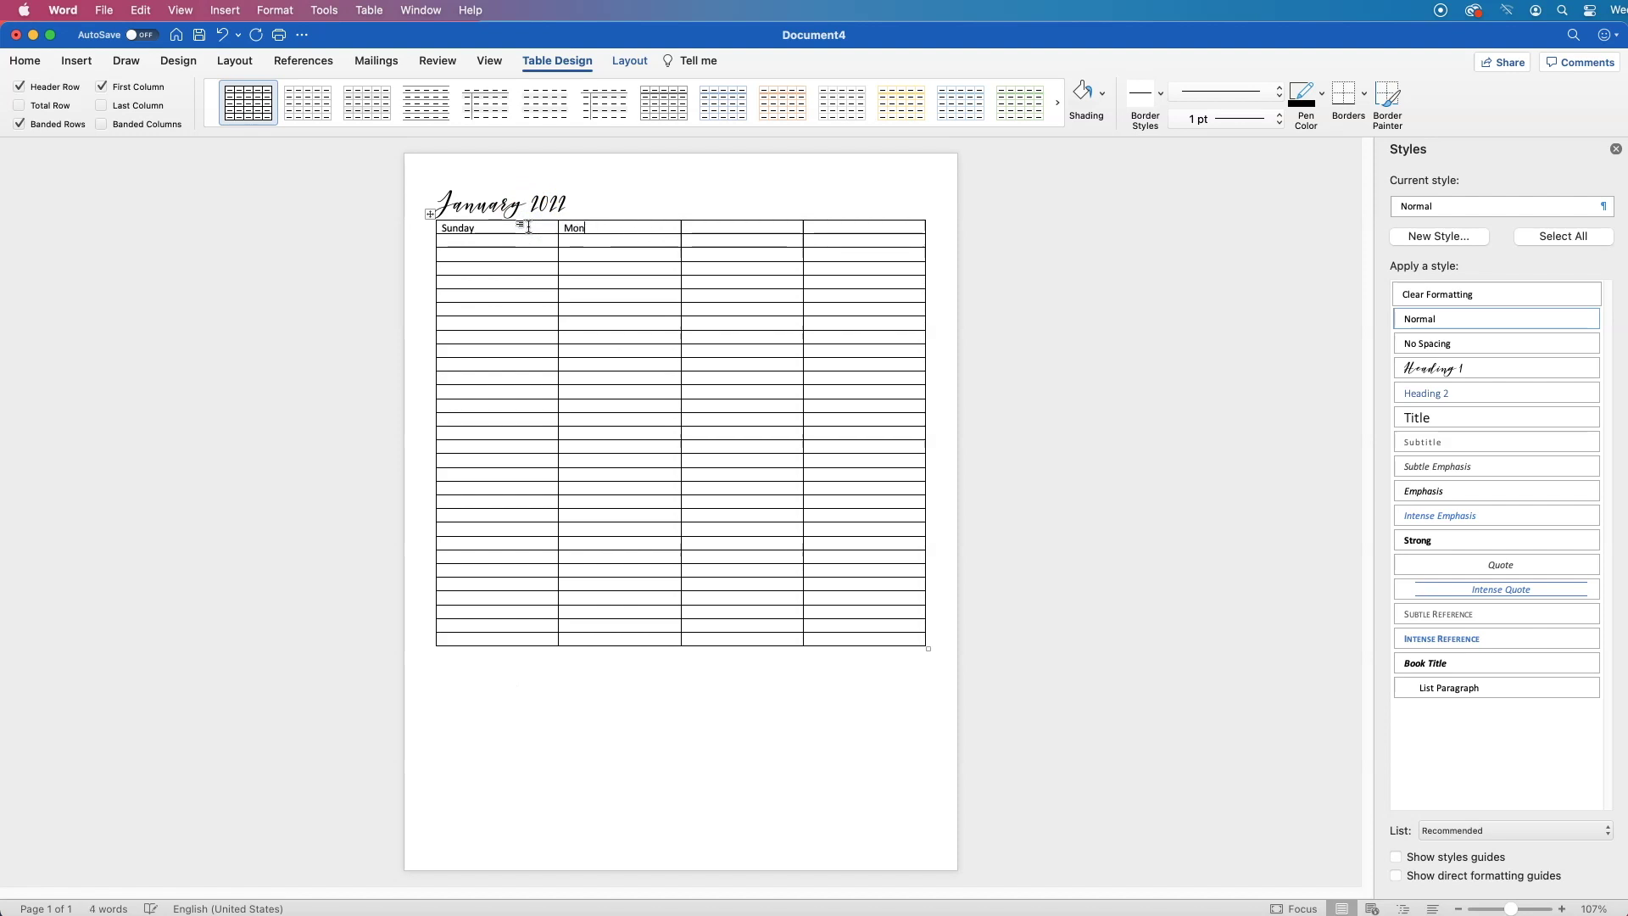
text(day Tues)
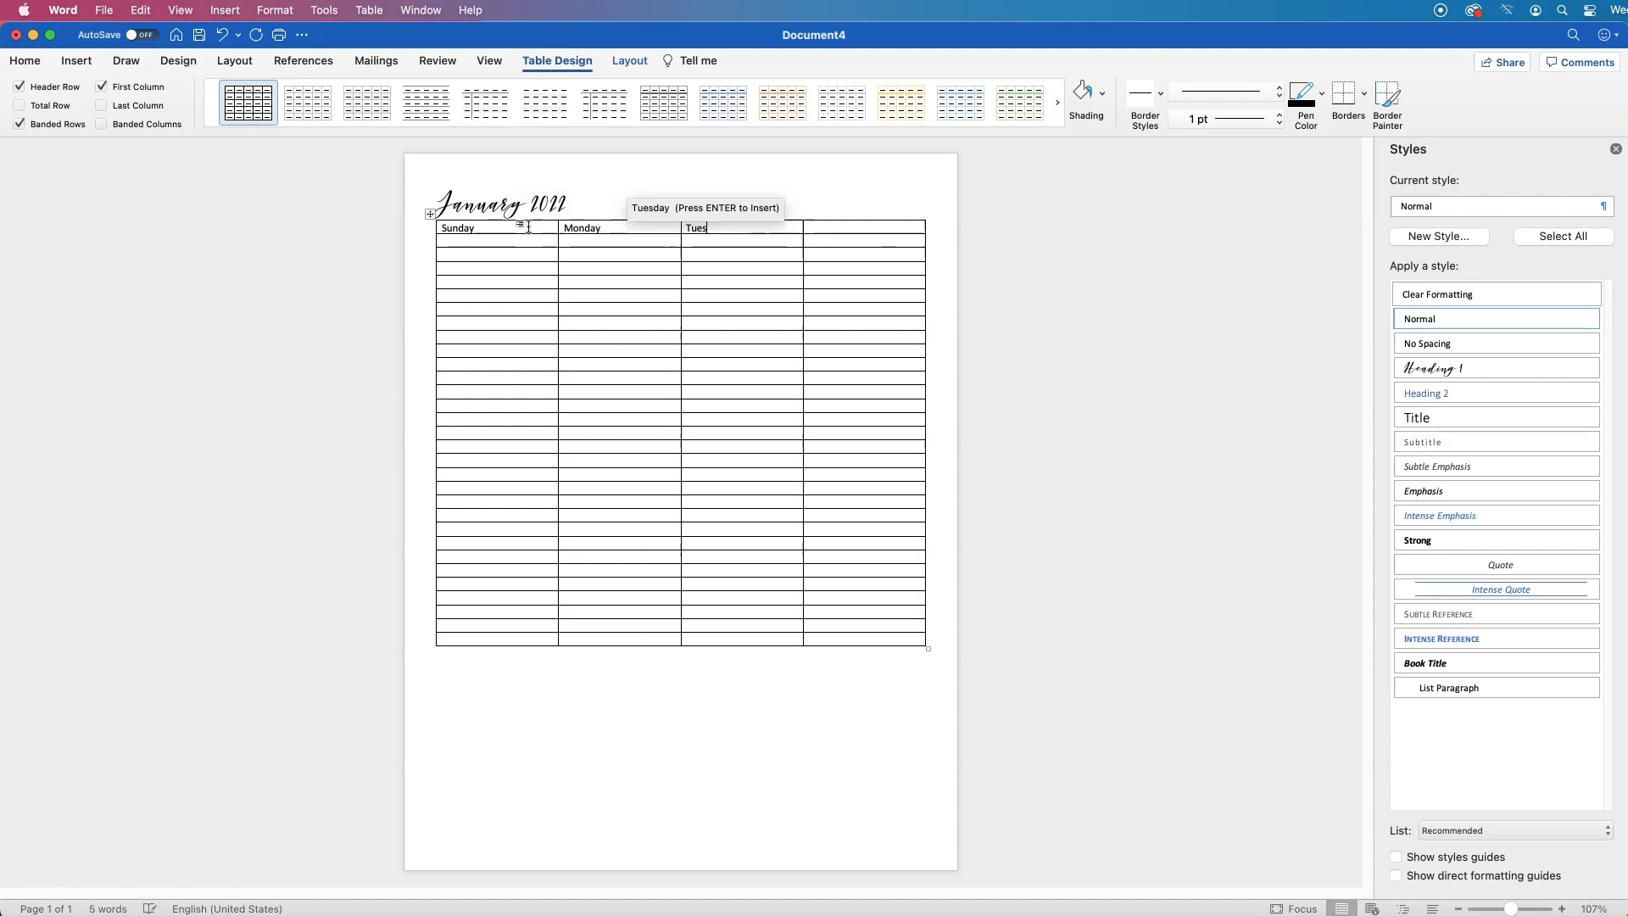
text(day W)
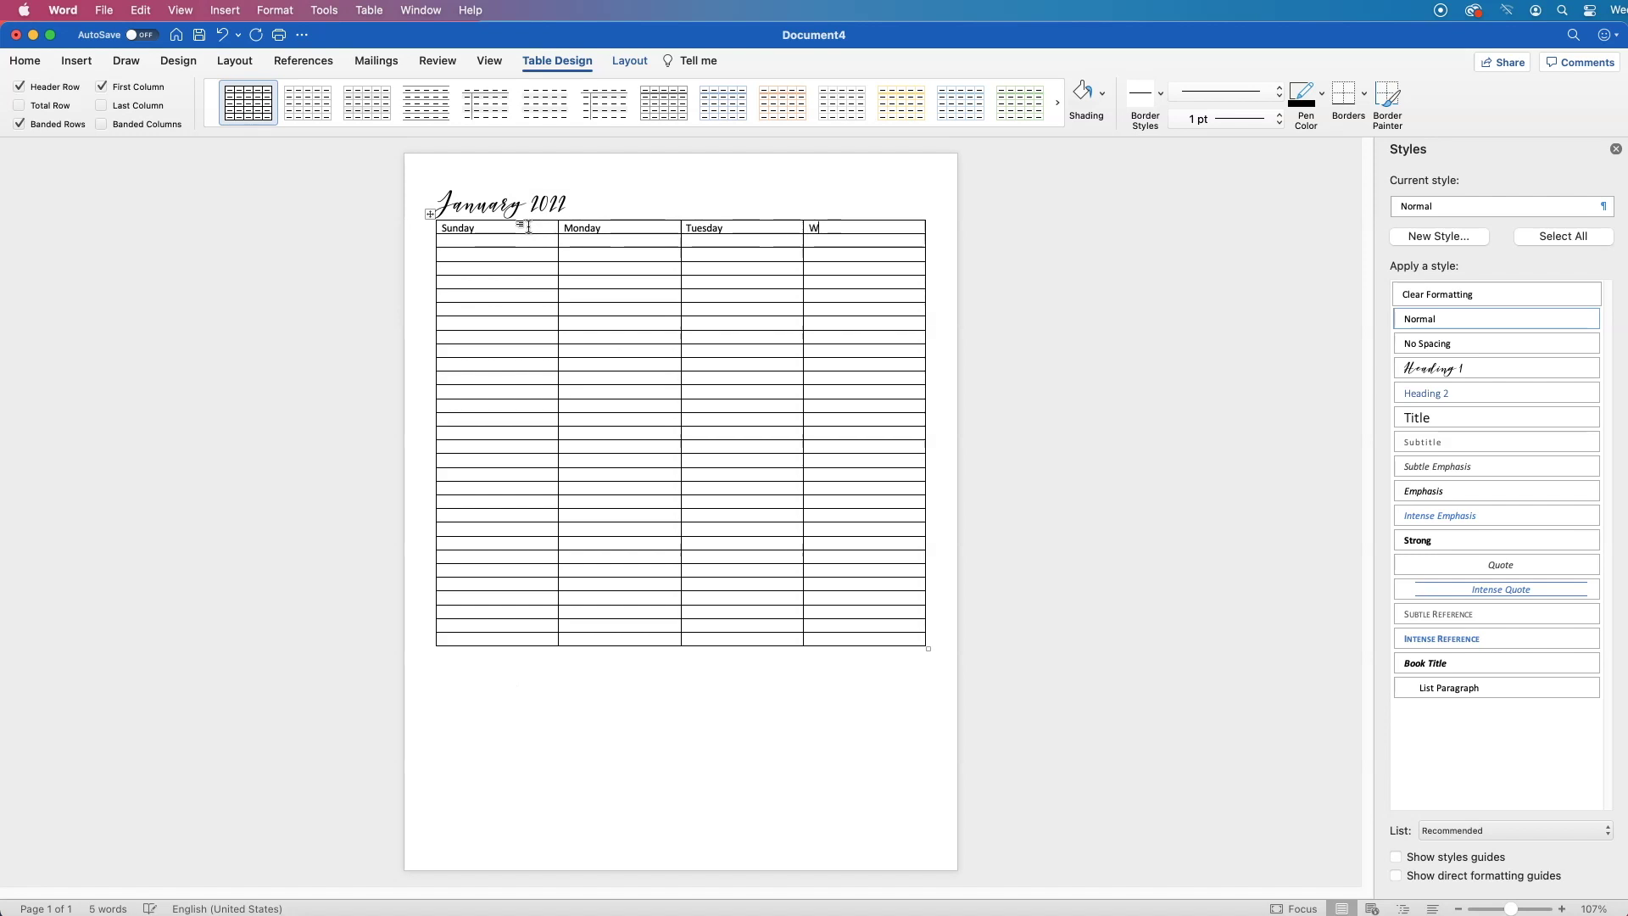
text(ednesday)
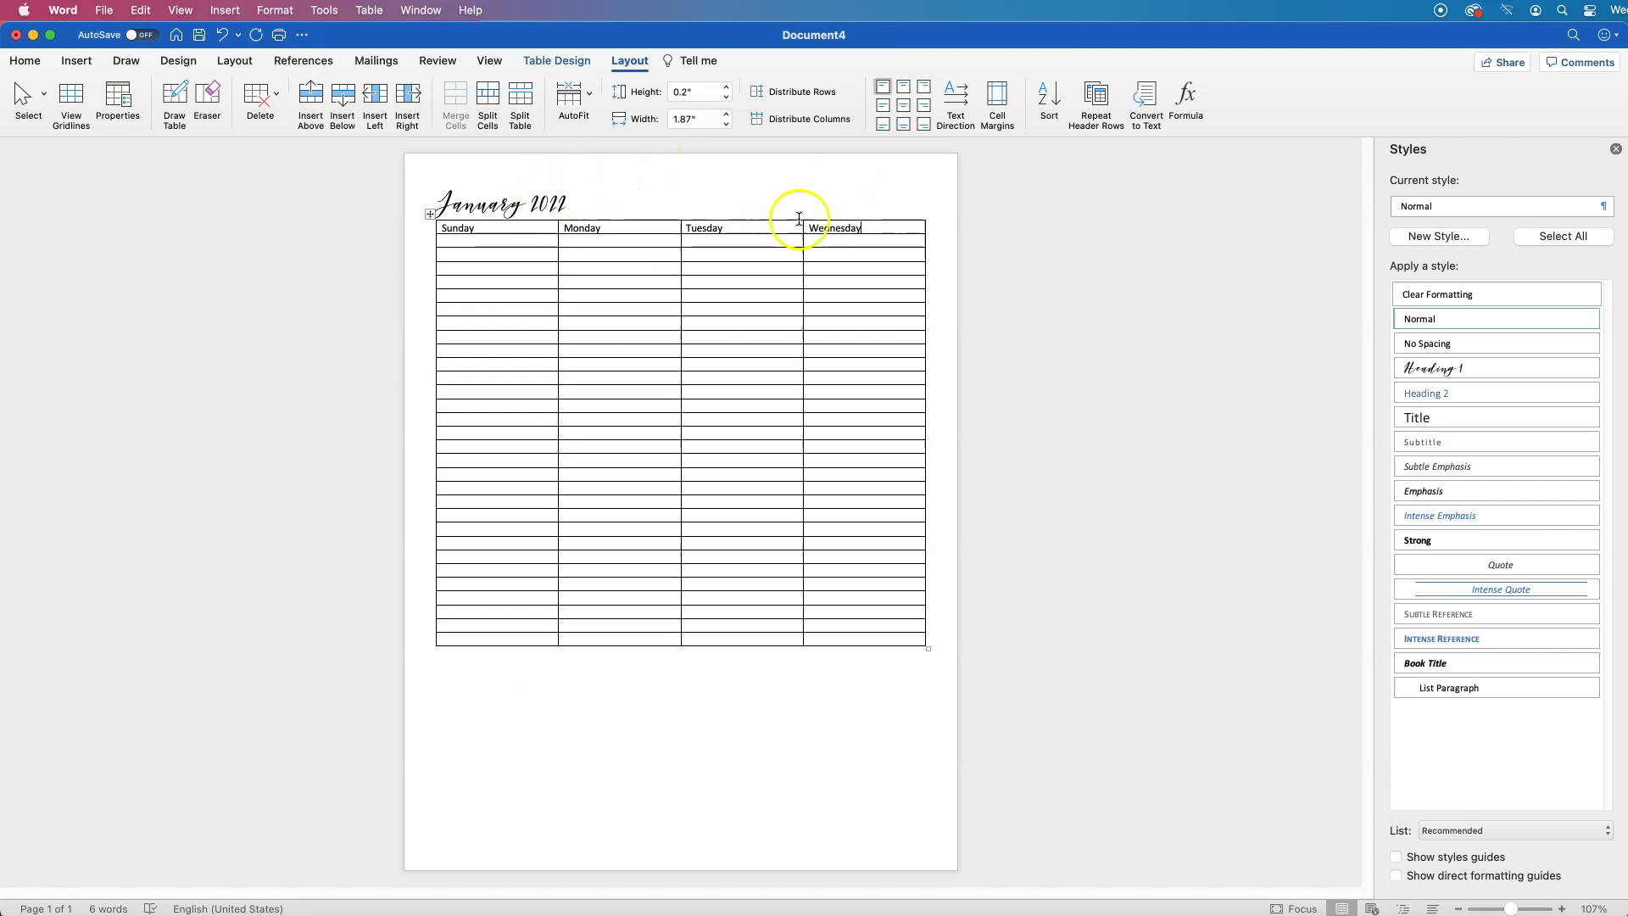
drag(880, 229, 448, 227)
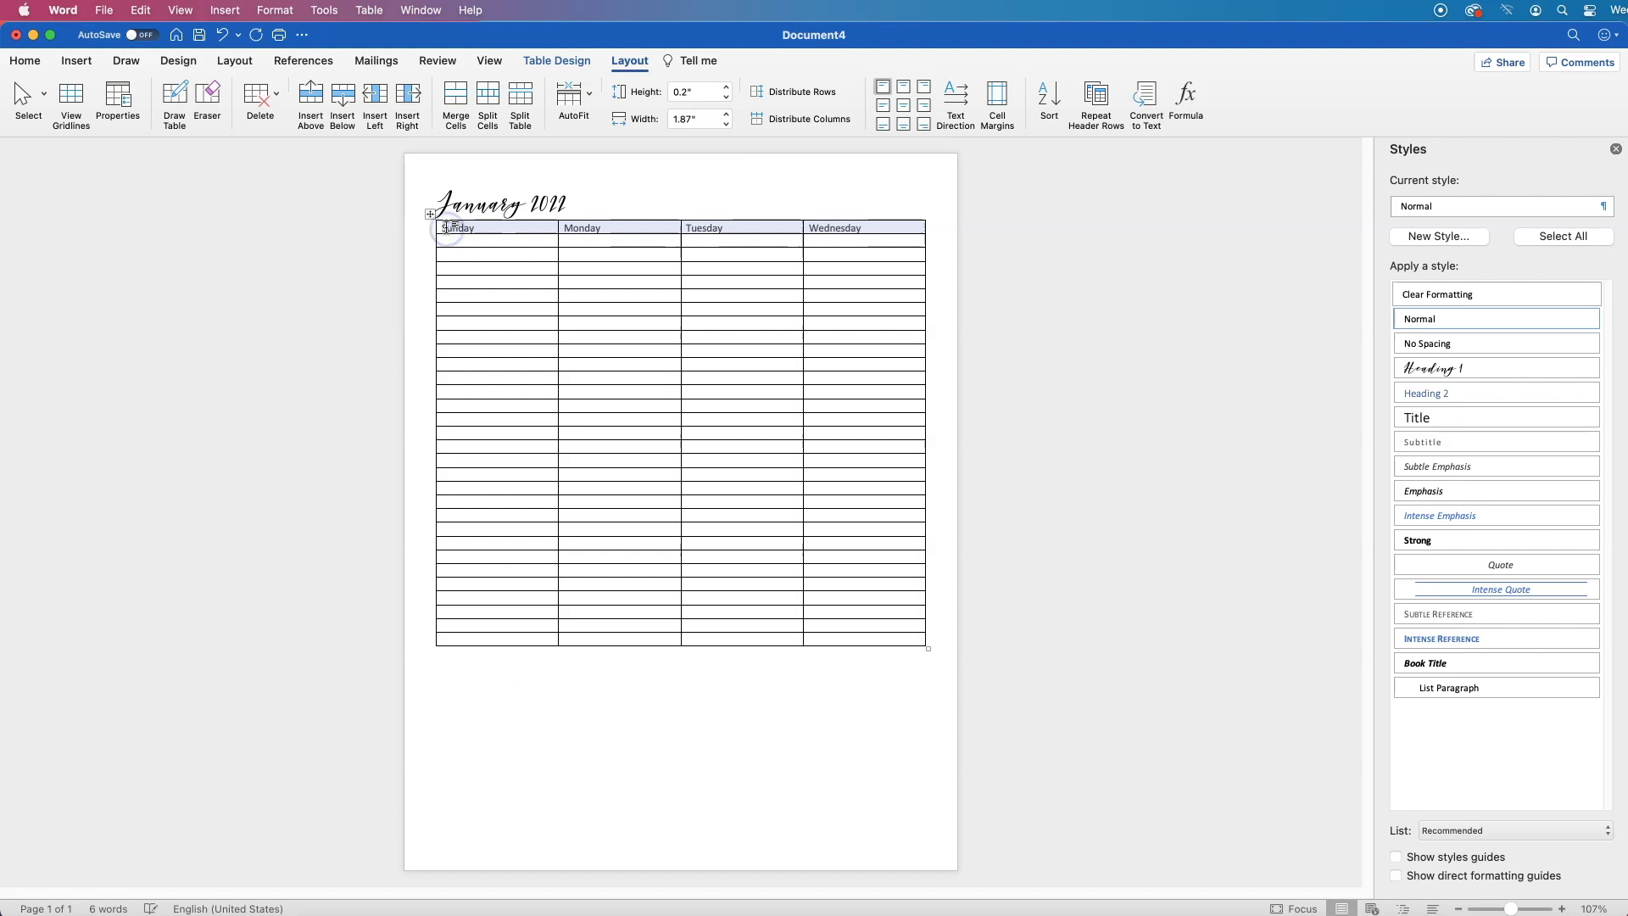
- Set the weekday header row to Helvetica and centre it
click(39, 63)
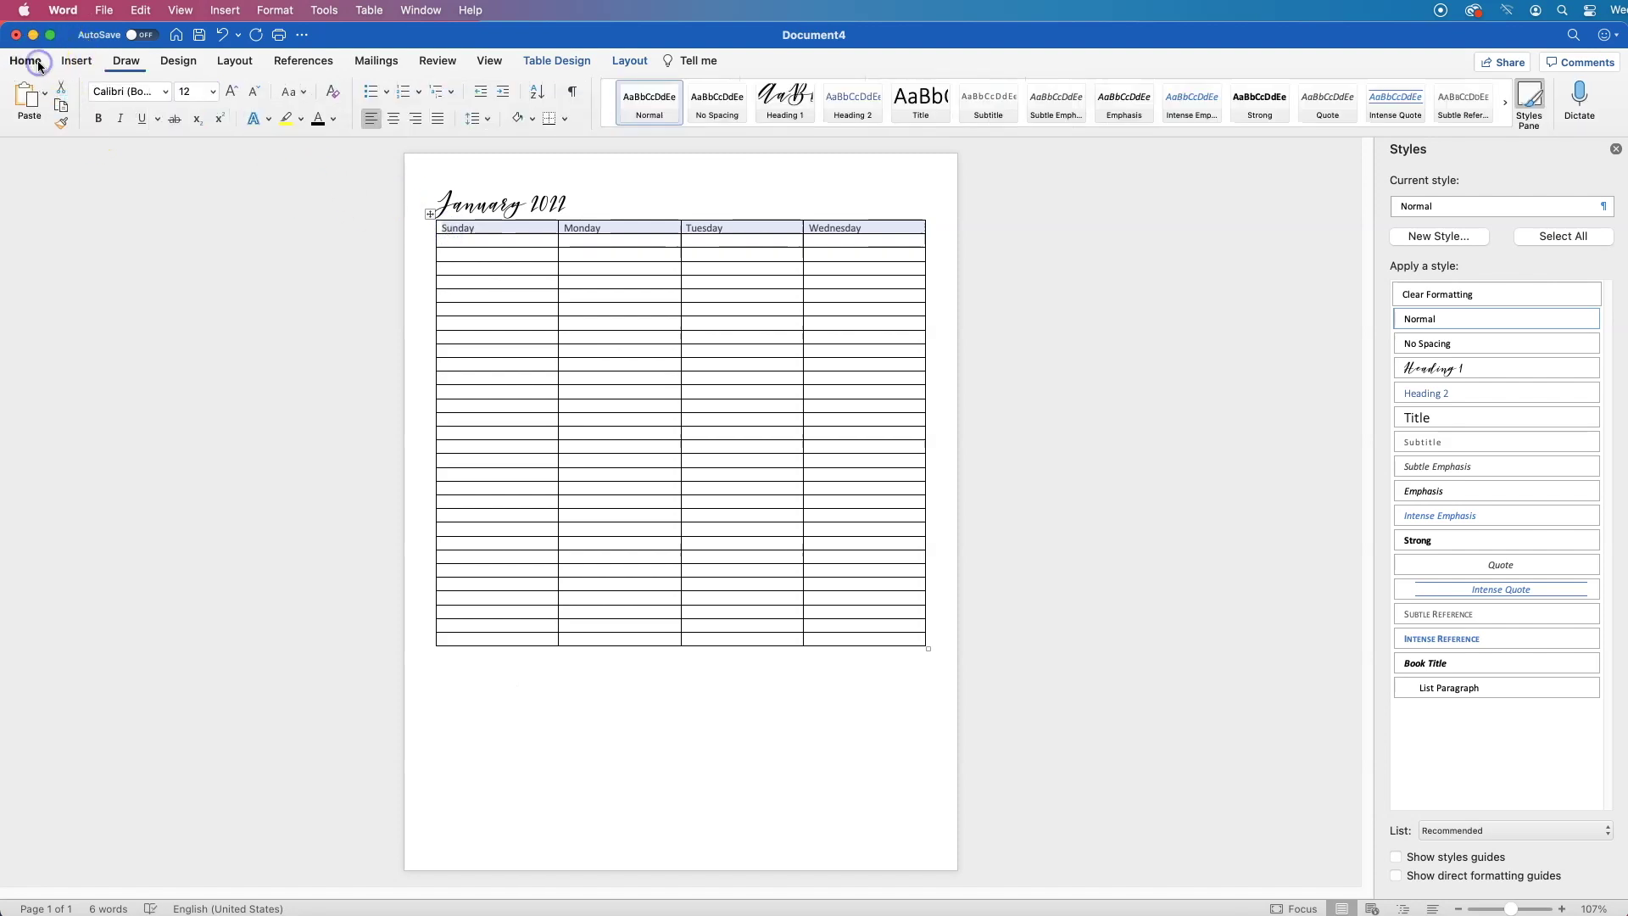
click(127, 92)
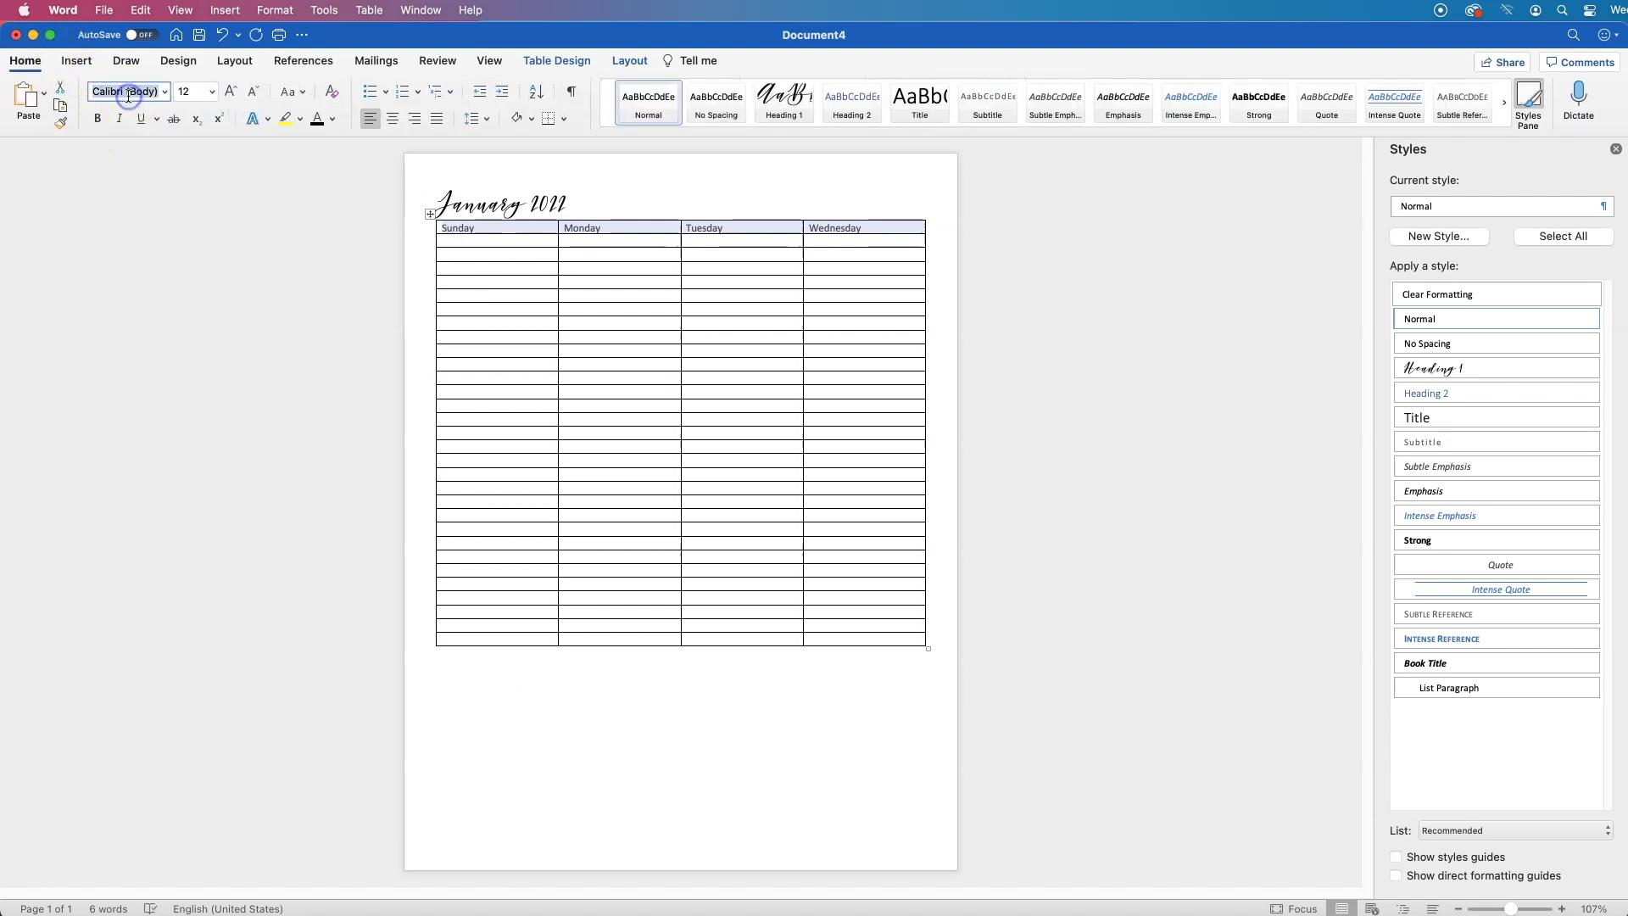
text(Helvetica)
key(Return)
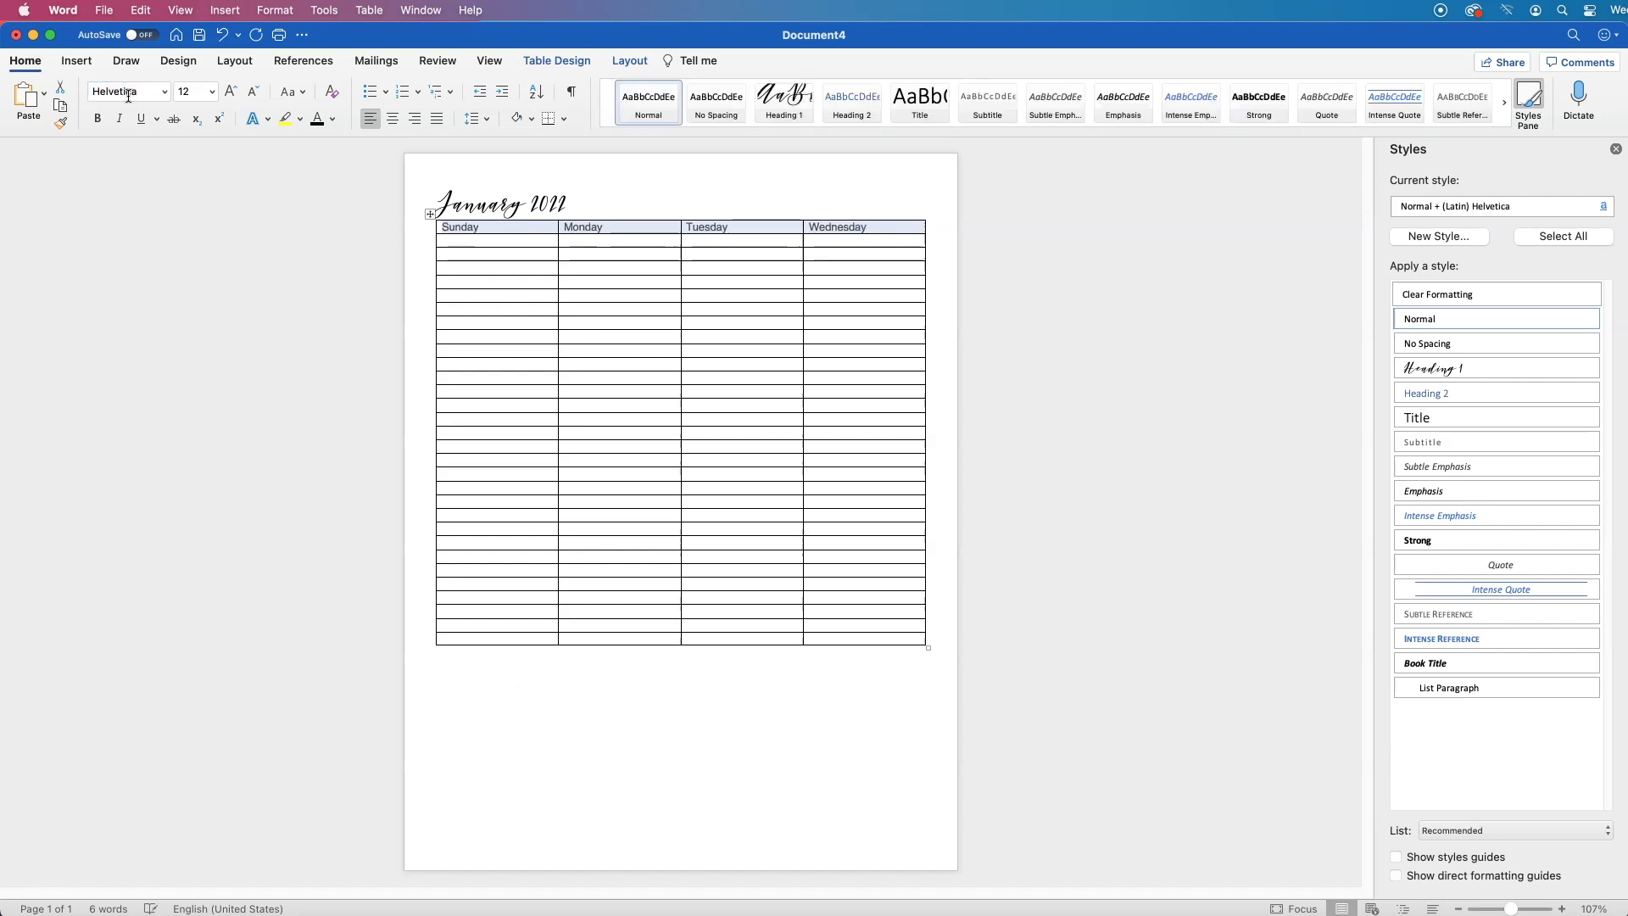
click(393, 119)
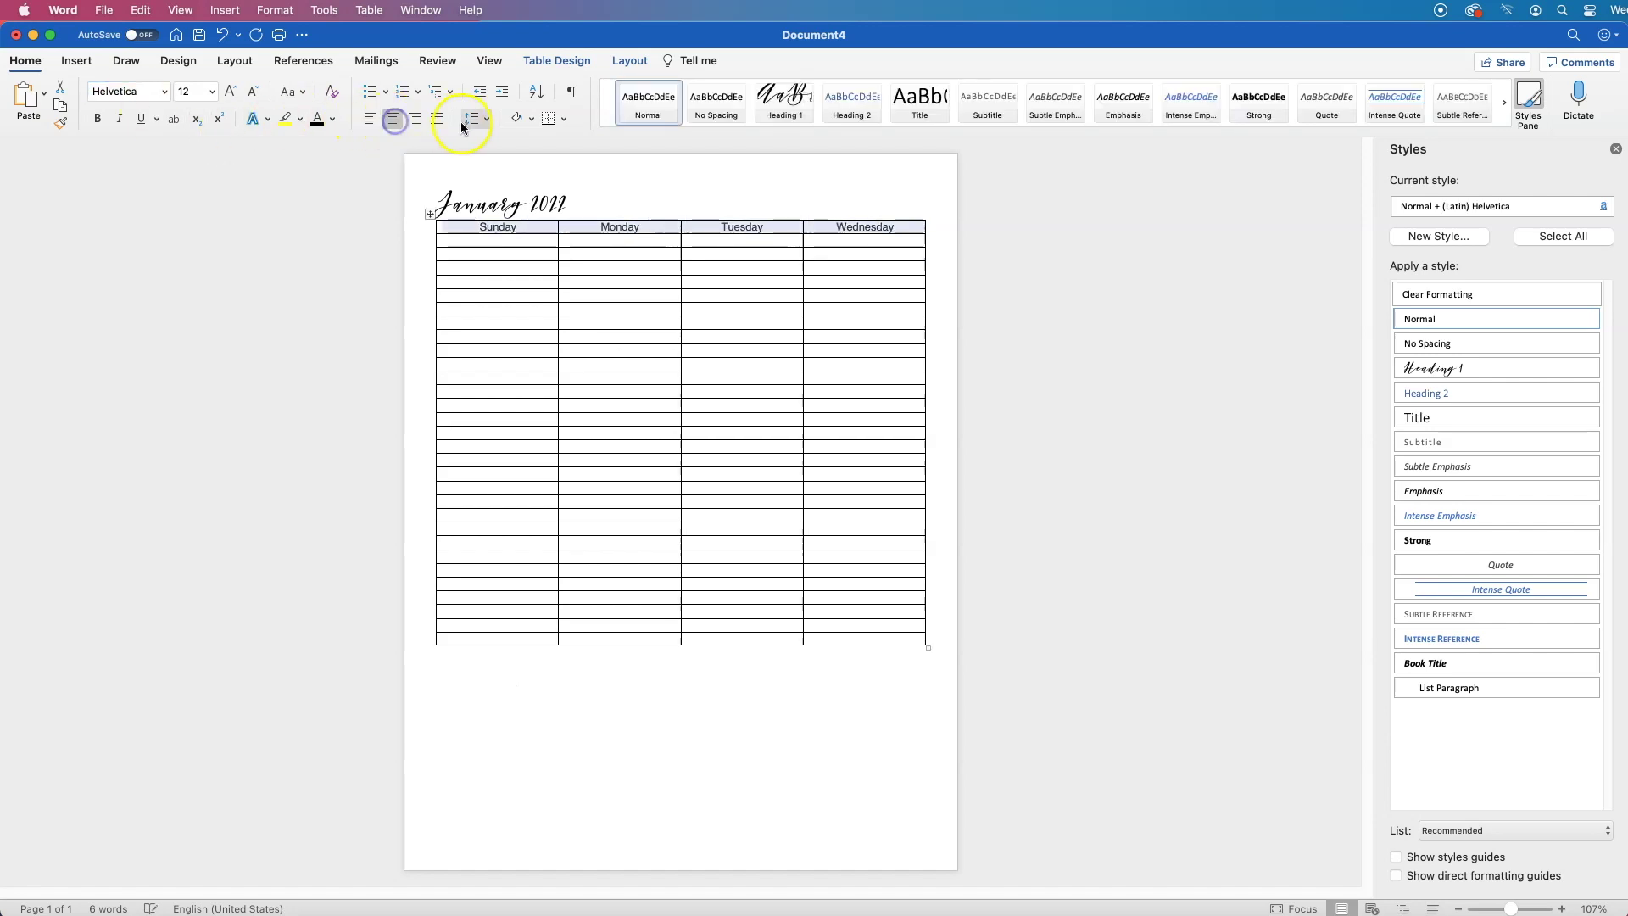
- Give the header row 3 pt spacing before and after, and enlarge it to 14 pt
click(480, 120)
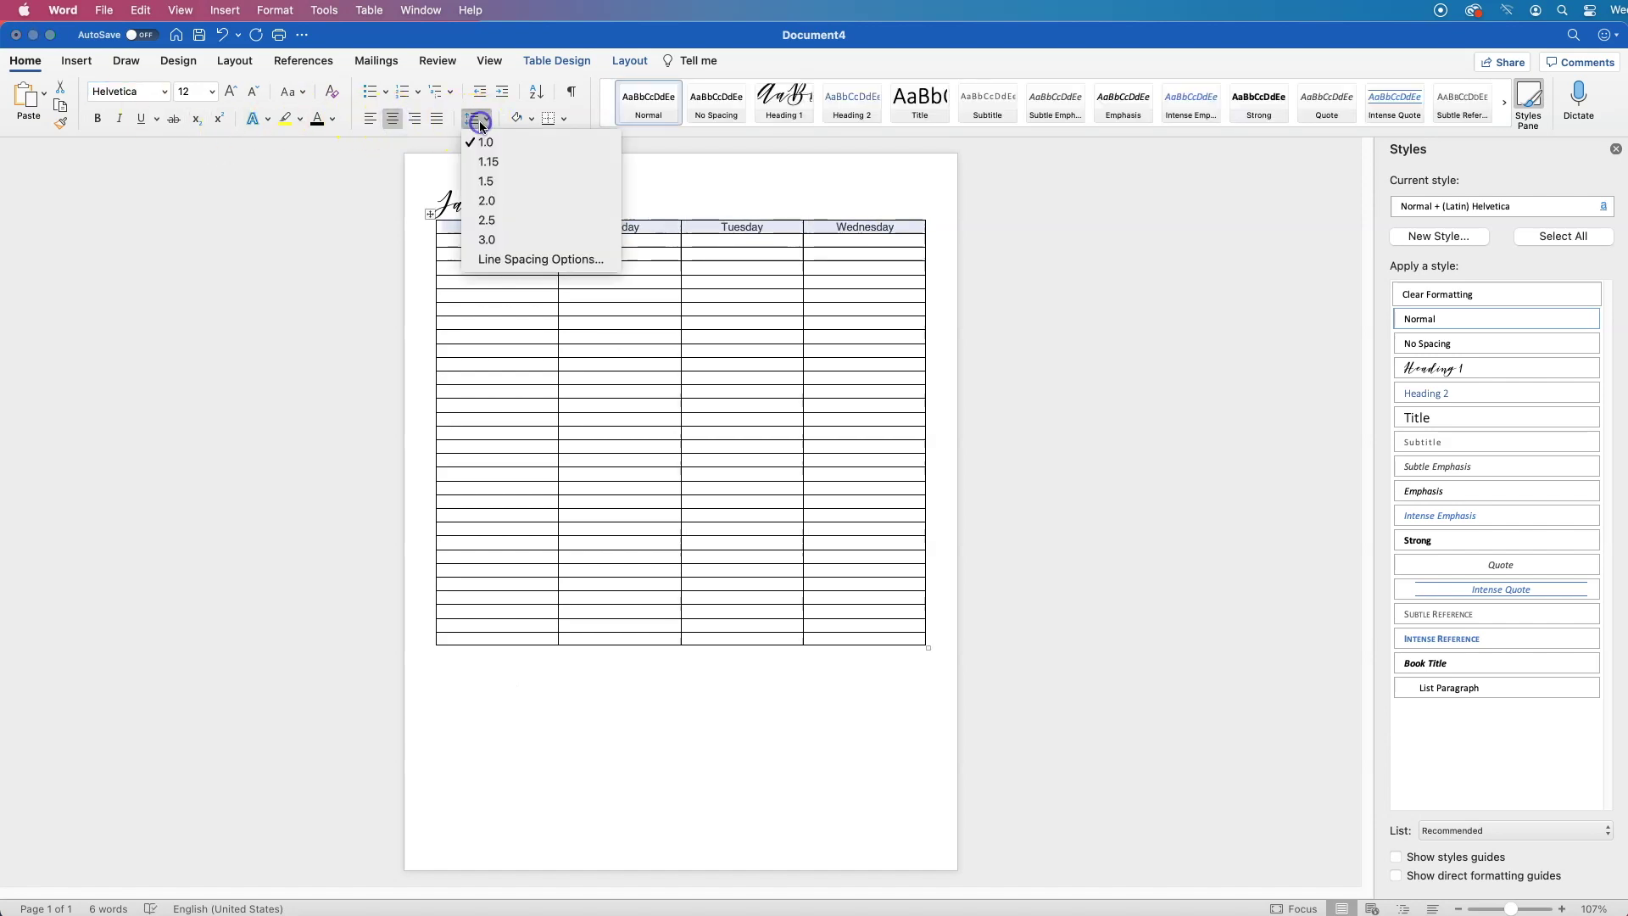
click(522, 259)
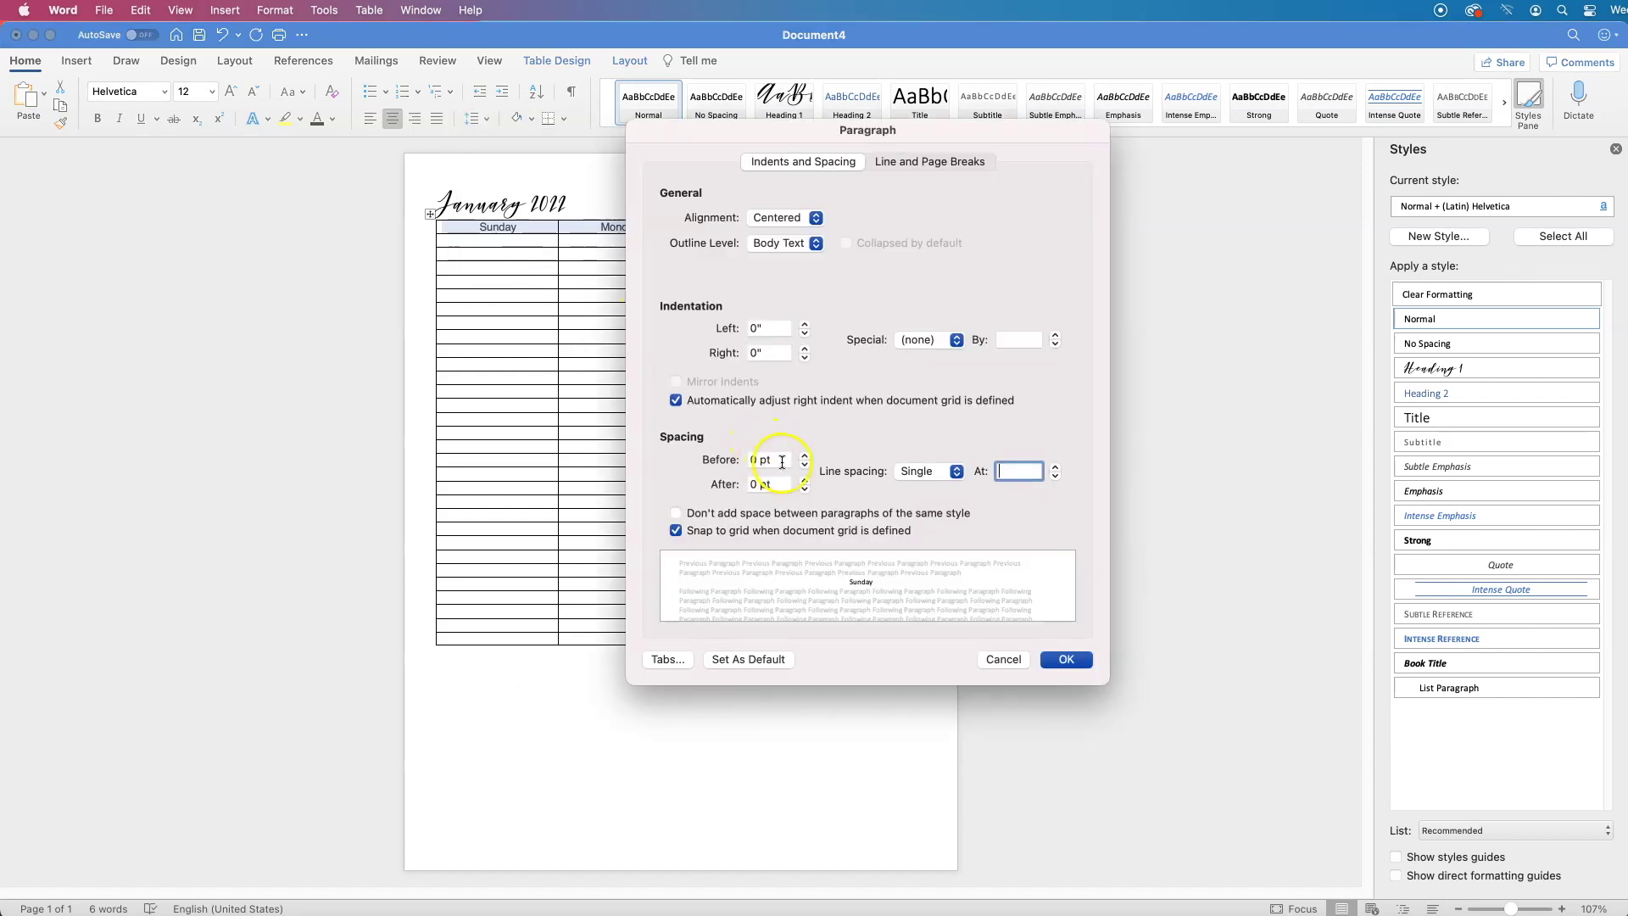
click(725, 456)
text(3)
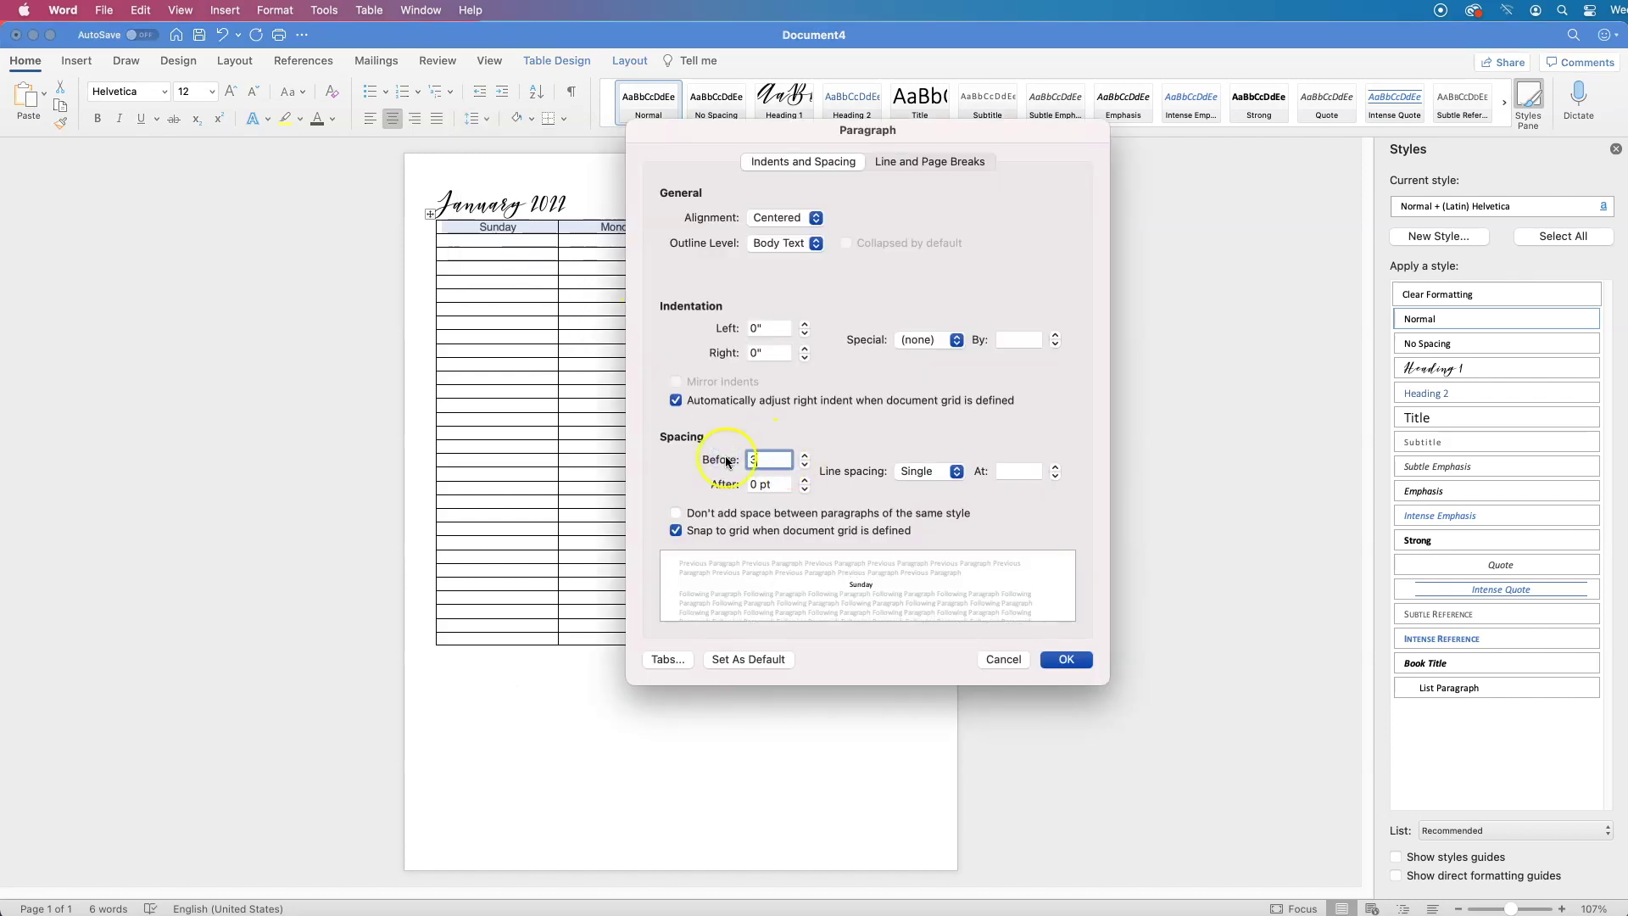
click(736, 475)
text(3)
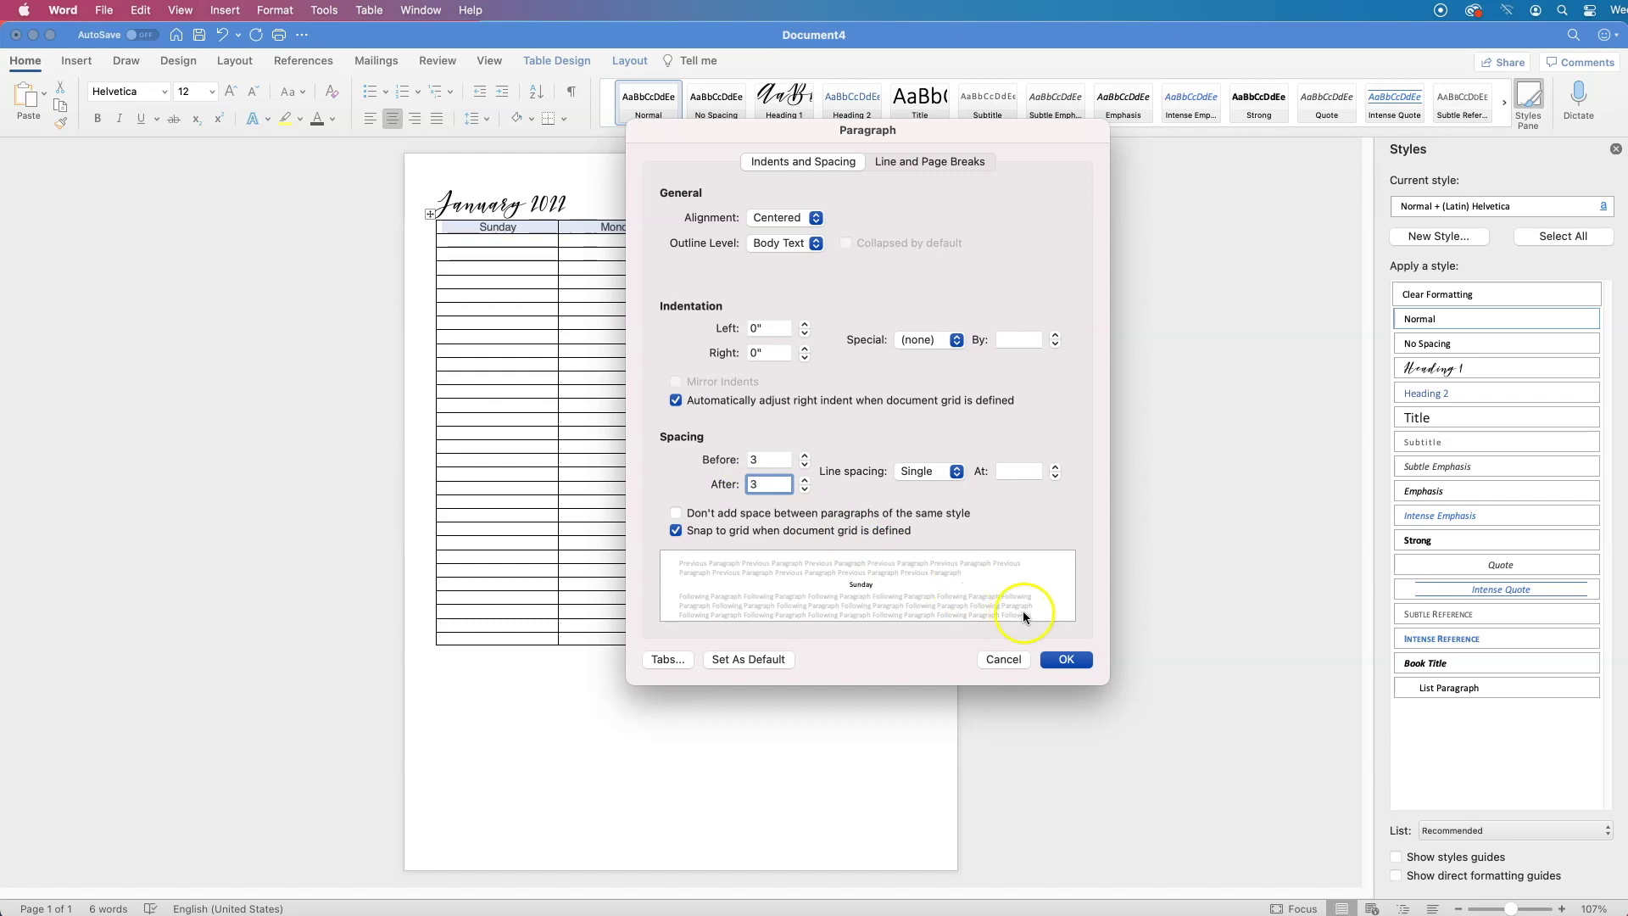
click(1062, 660)
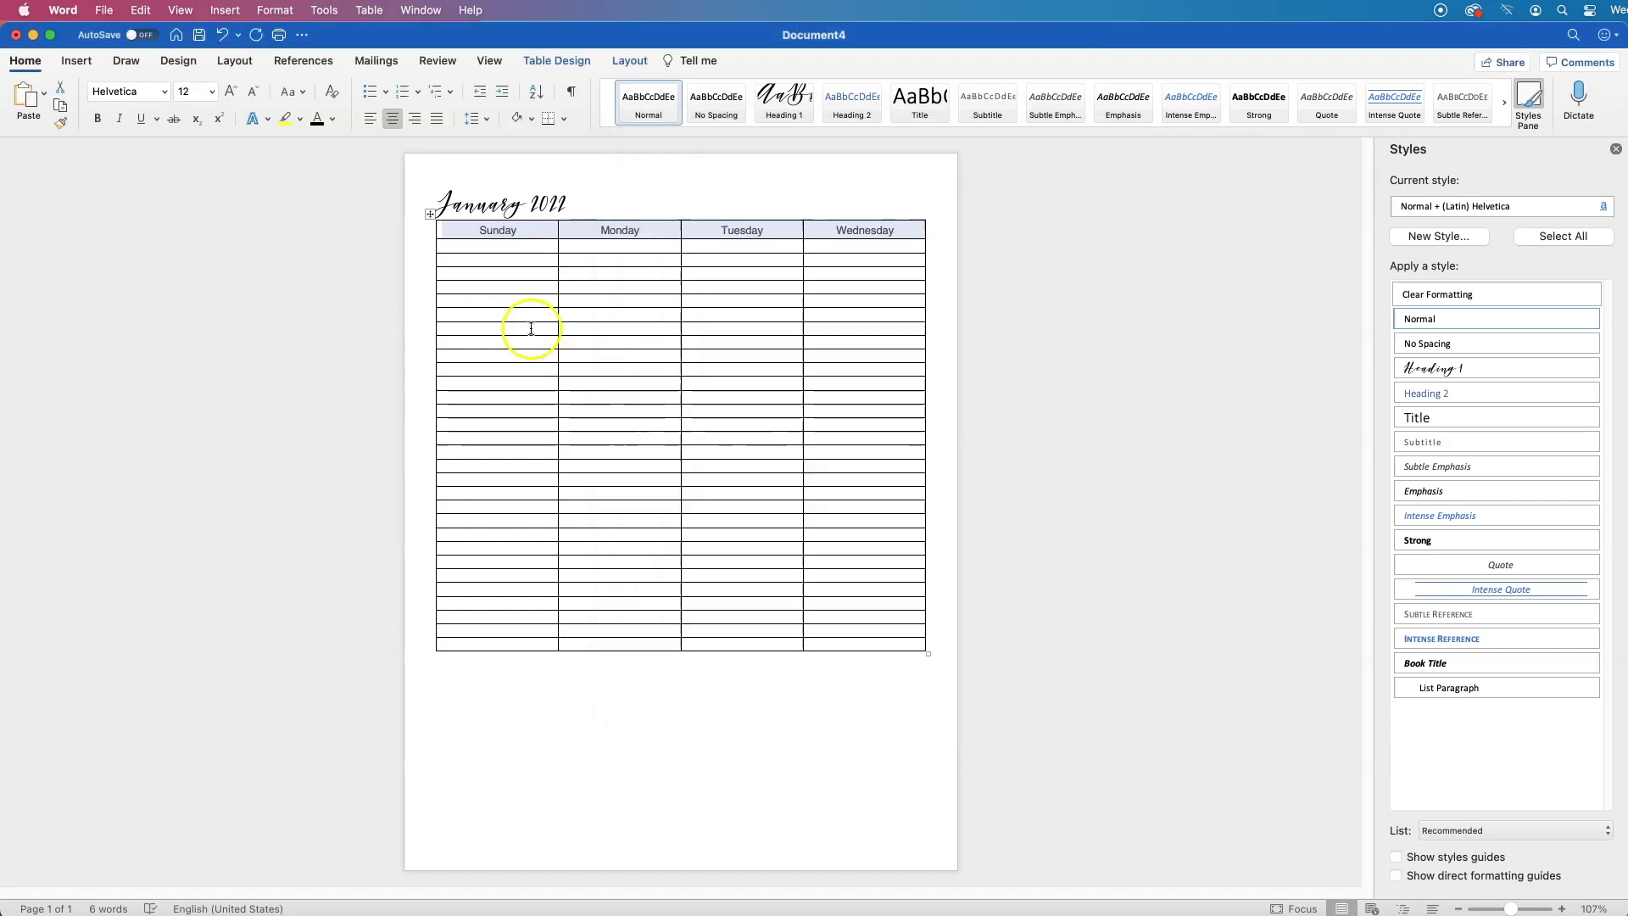
click(232, 91)
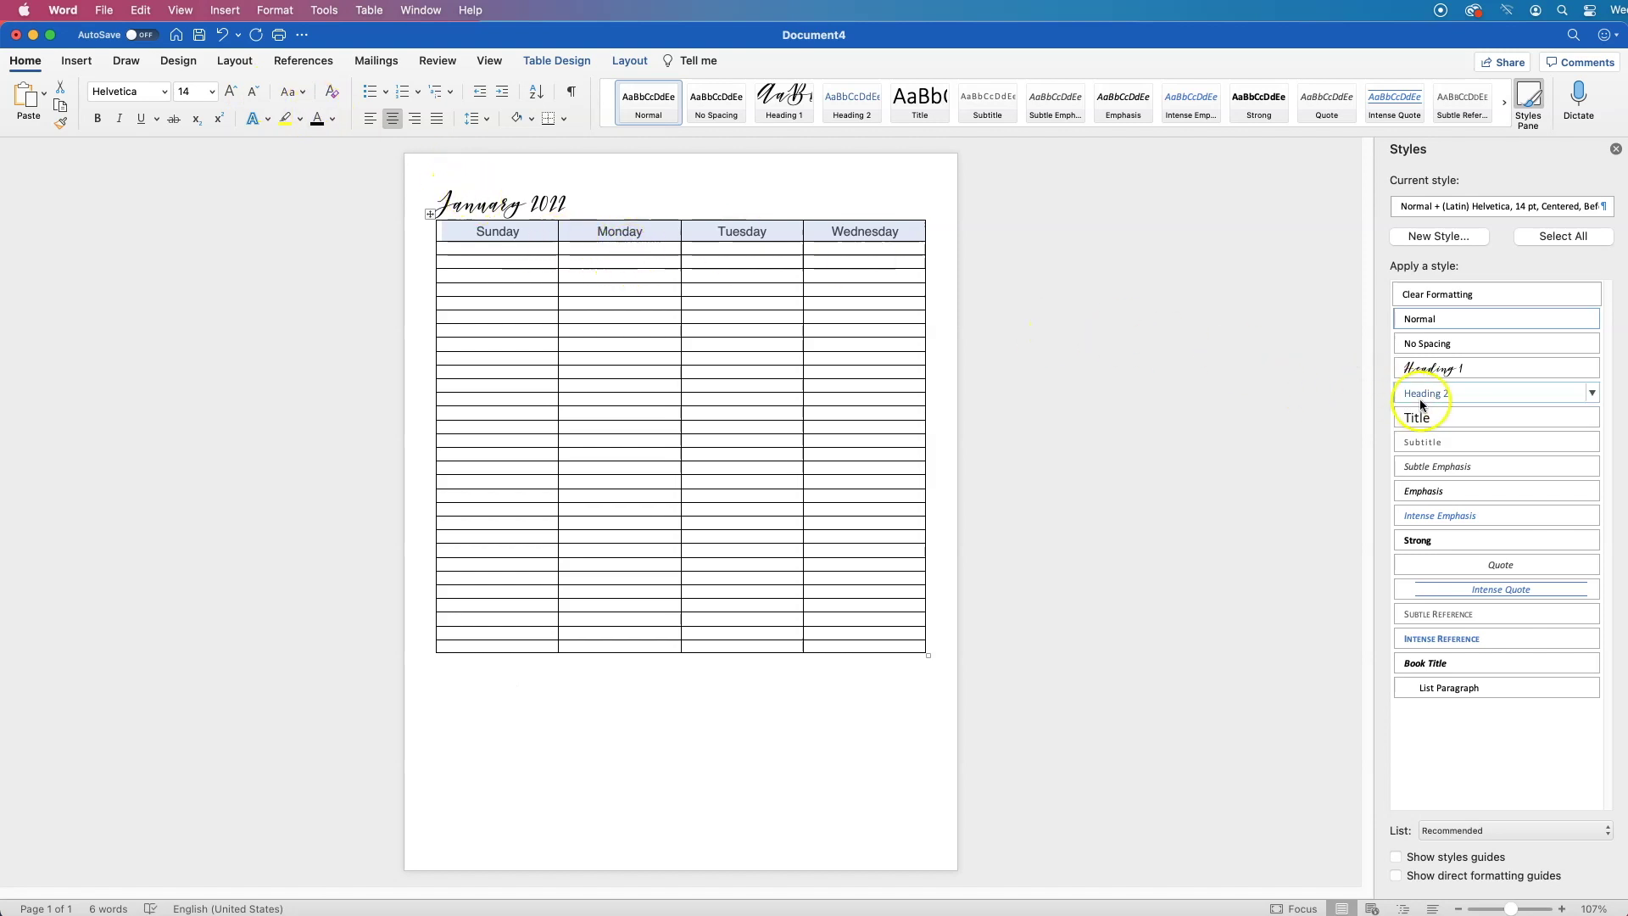
- Update Heading 2 to match the weekday header row and apply it to that row
click(1592, 393)
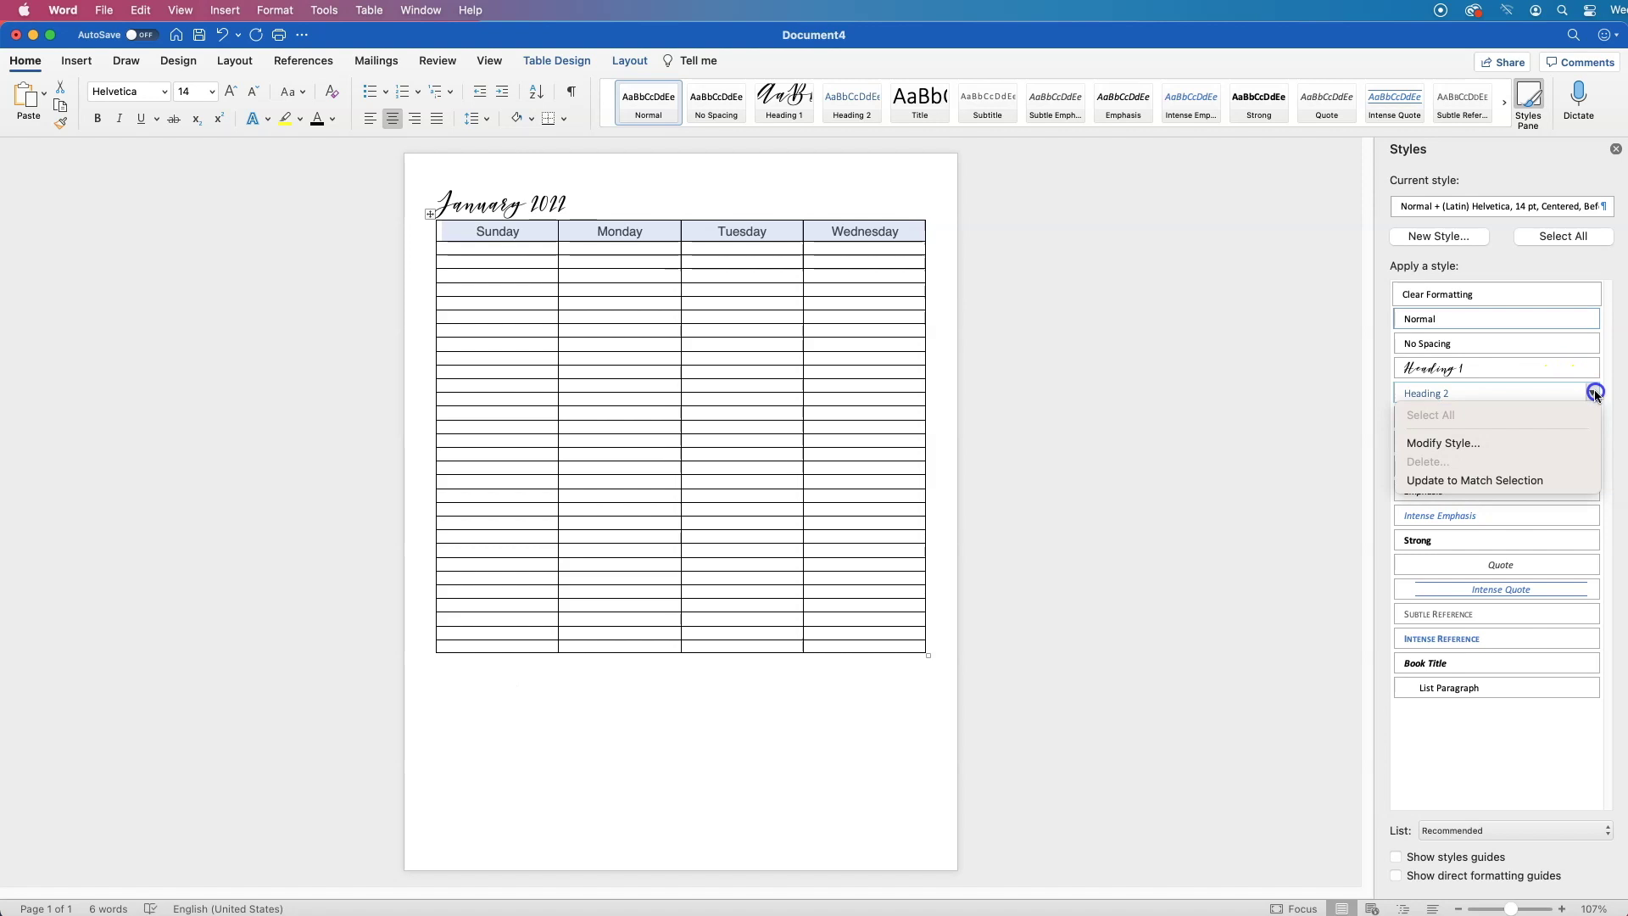
click(1515, 479)
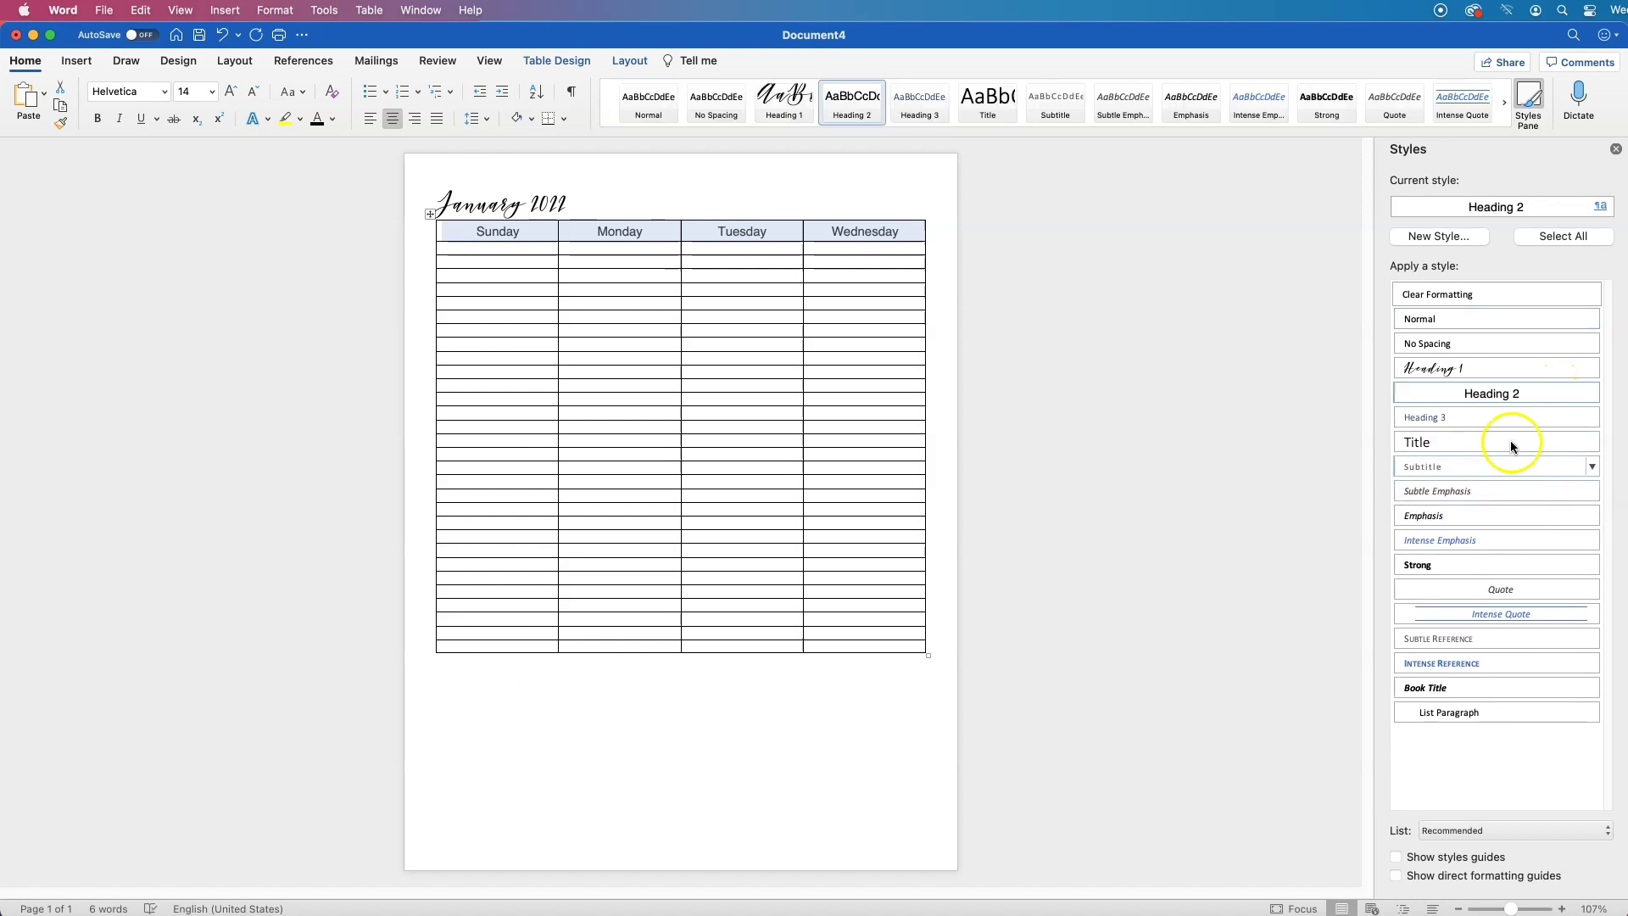
click(1492, 394)
click(532, 204)
- Set Spacing After of the January 2022 title to 6 pt in its paragraph settings
drag(566, 203, 487, 175)
click(481, 121)
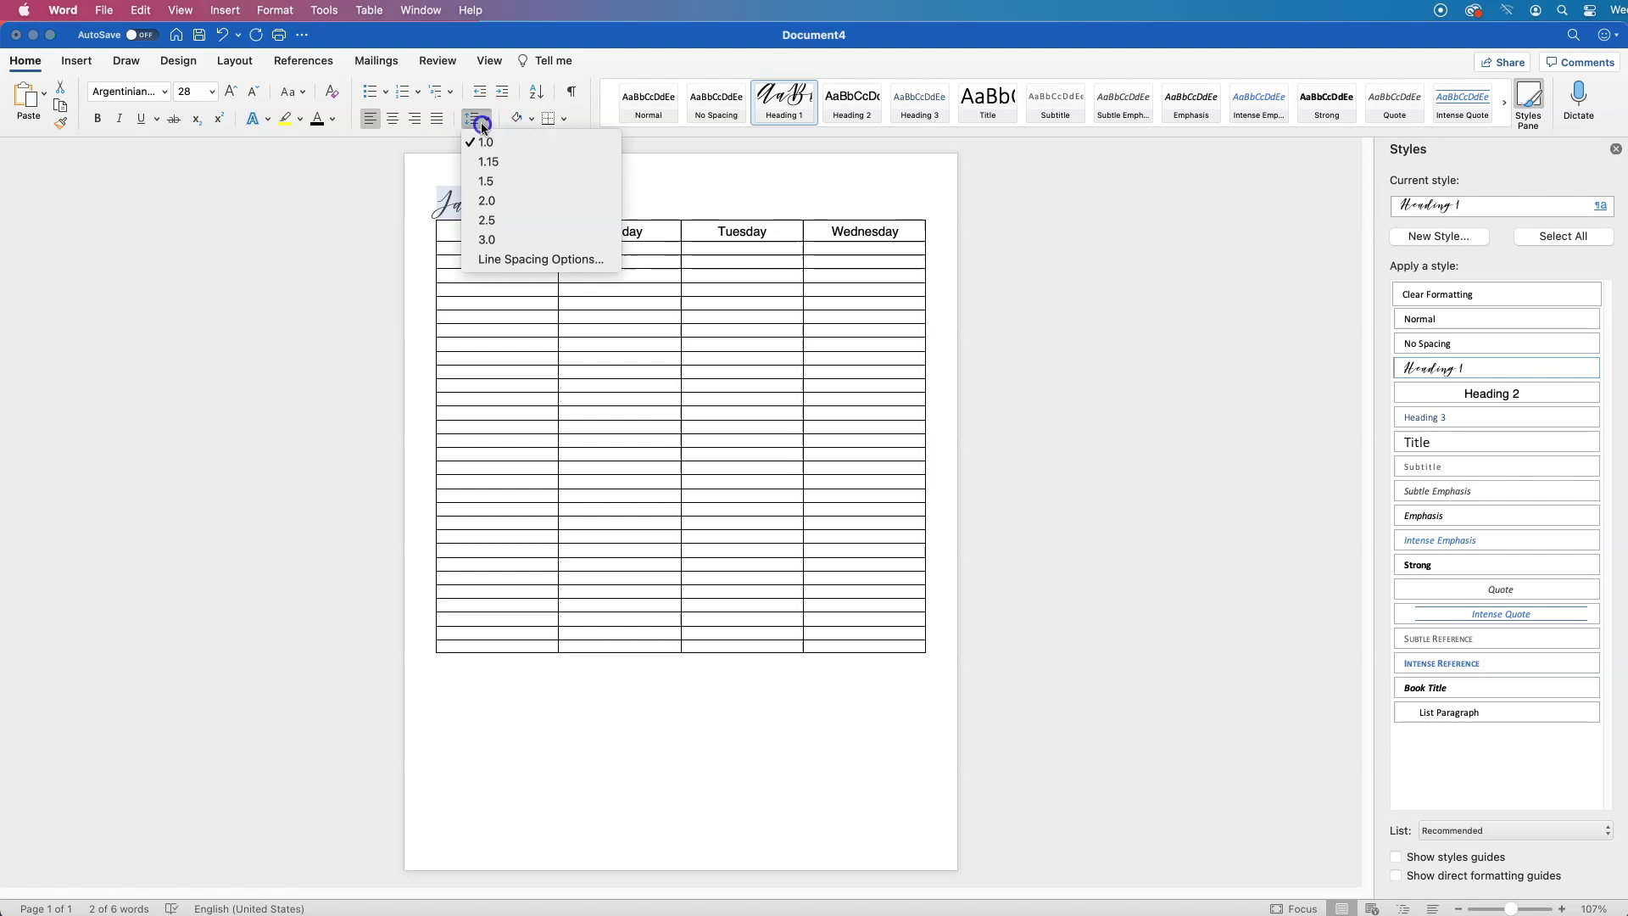
click(505, 260)
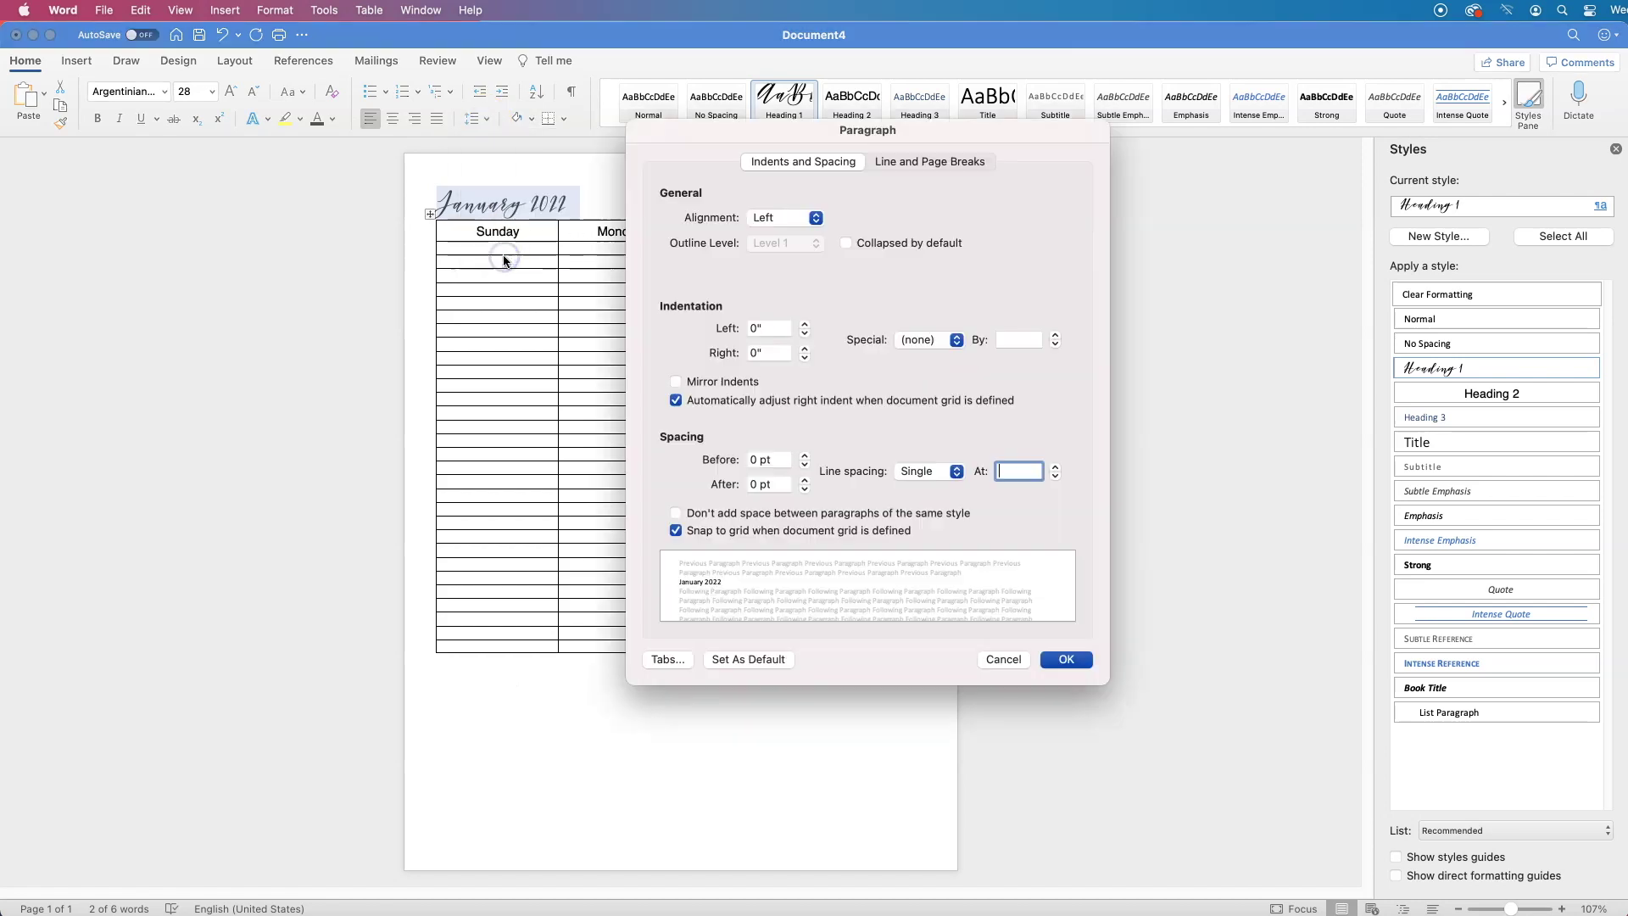
click(804, 478)
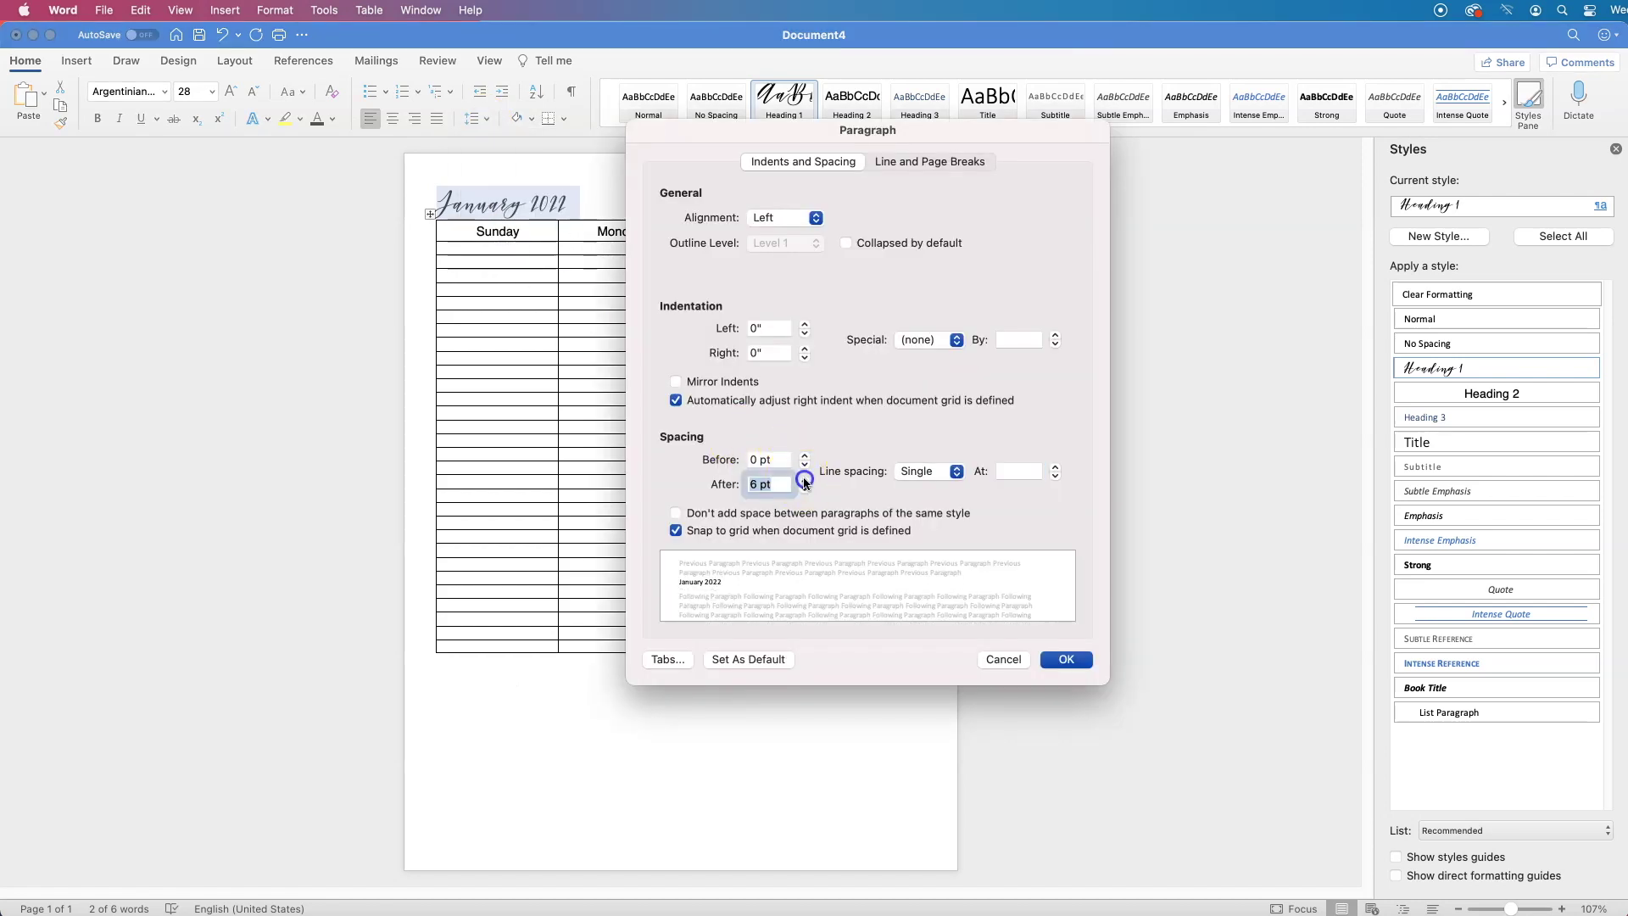
- Confirm the 6 pt title spacing and select the table's empty body rows
click(1066, 659)
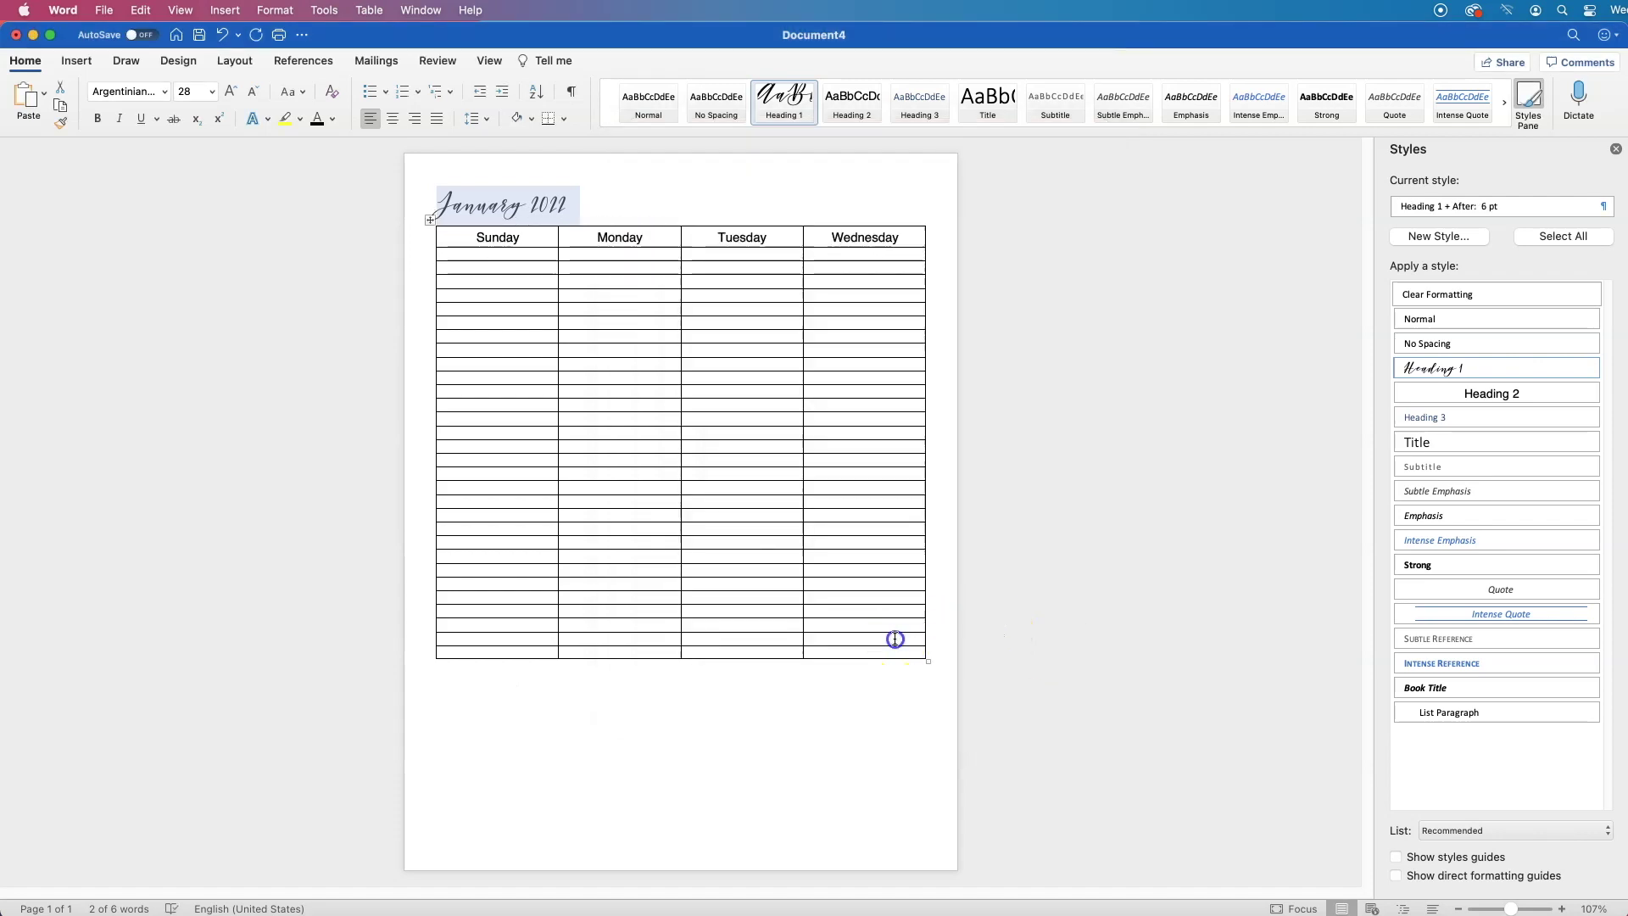
click(921, 640)
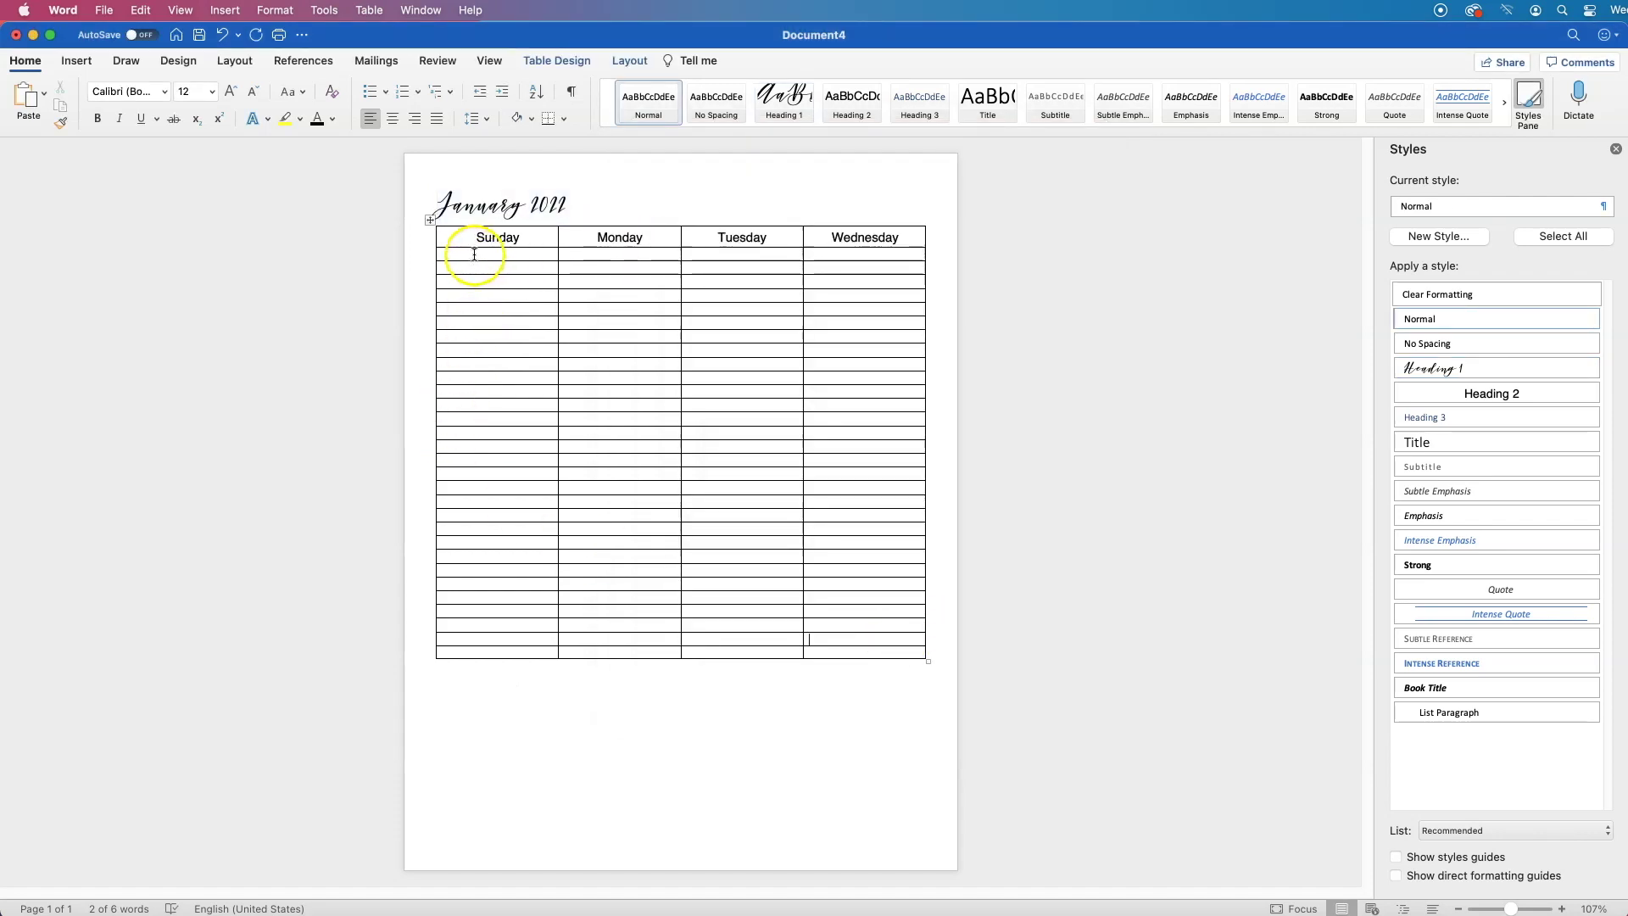
drag(469, 251, 843, 647)
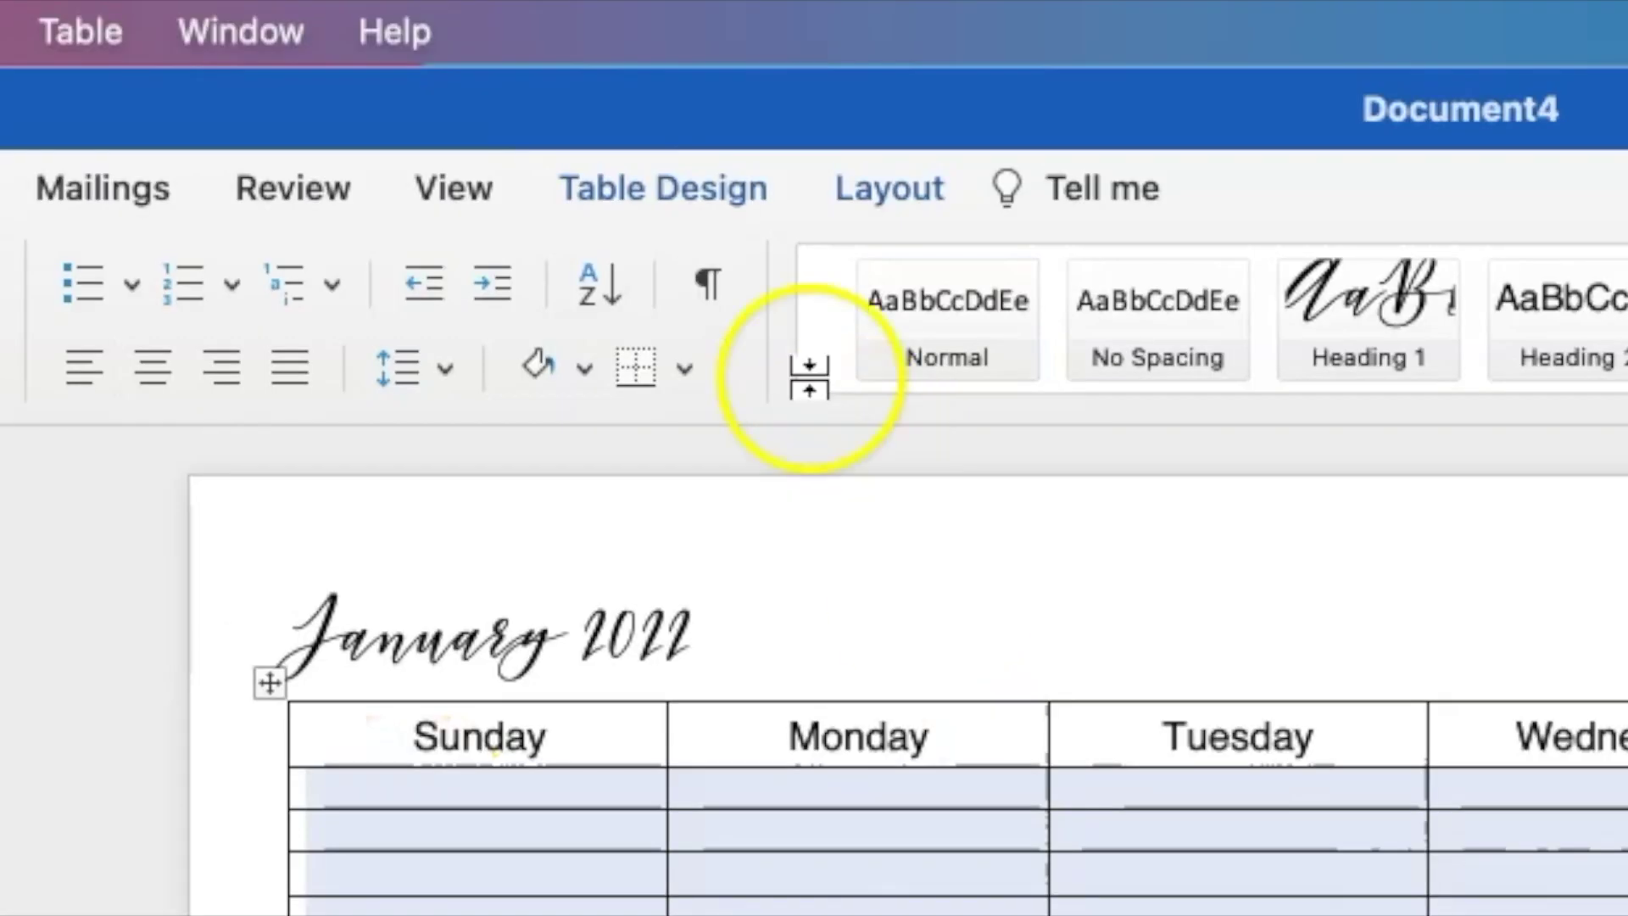
- Set the selected body rows to a height of 0.29 inches
click(878, 187)
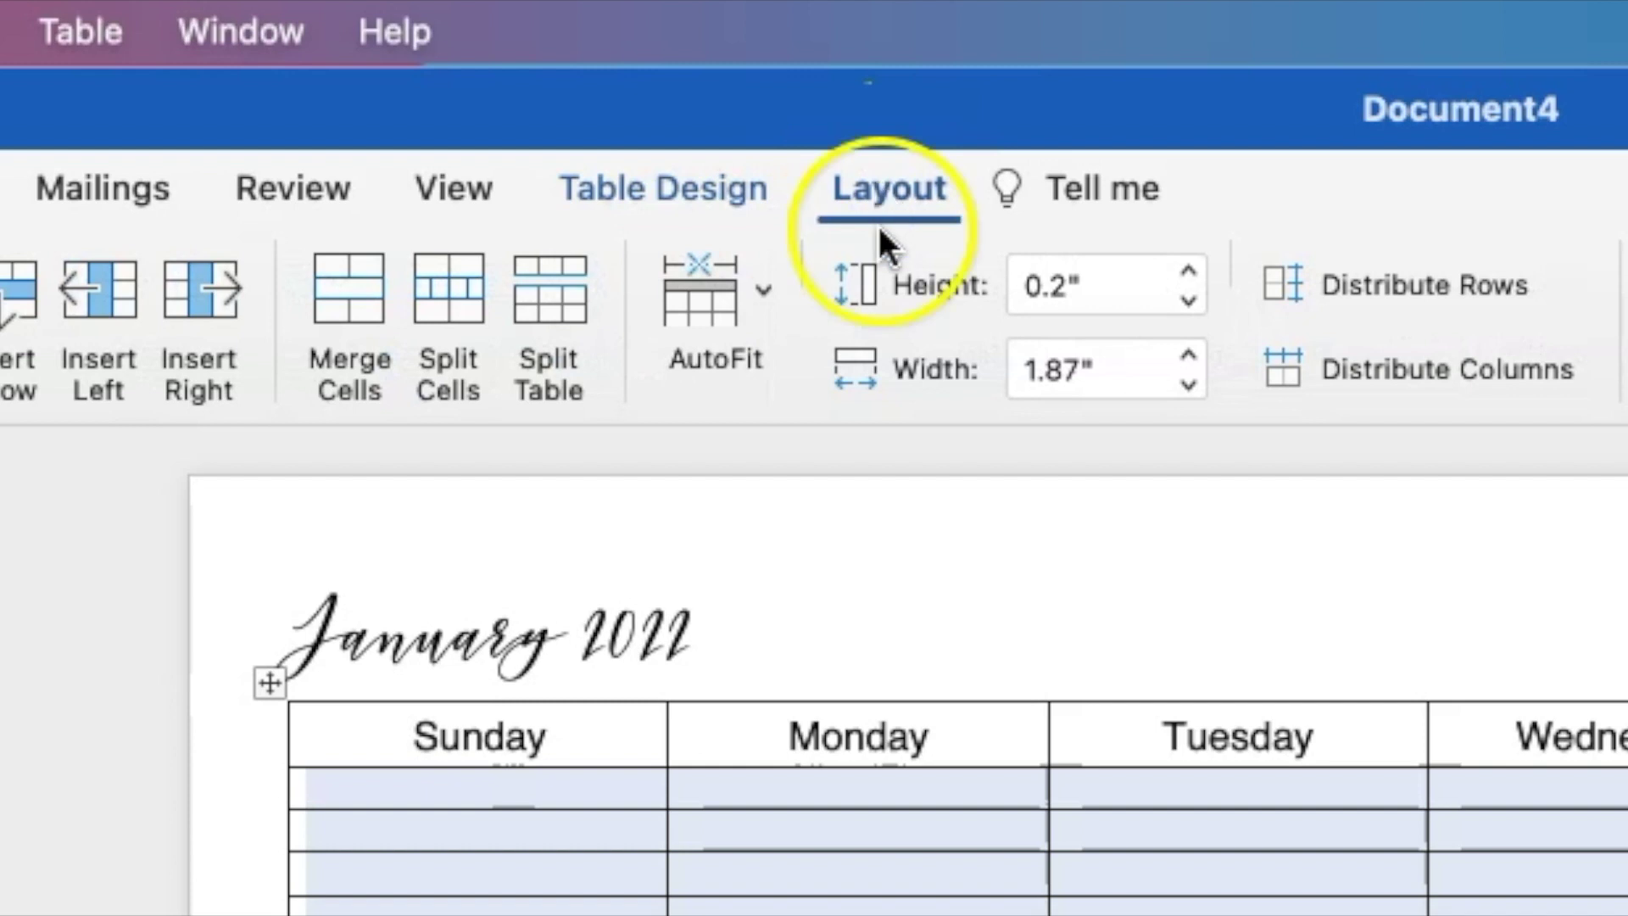
click(1183, 270)
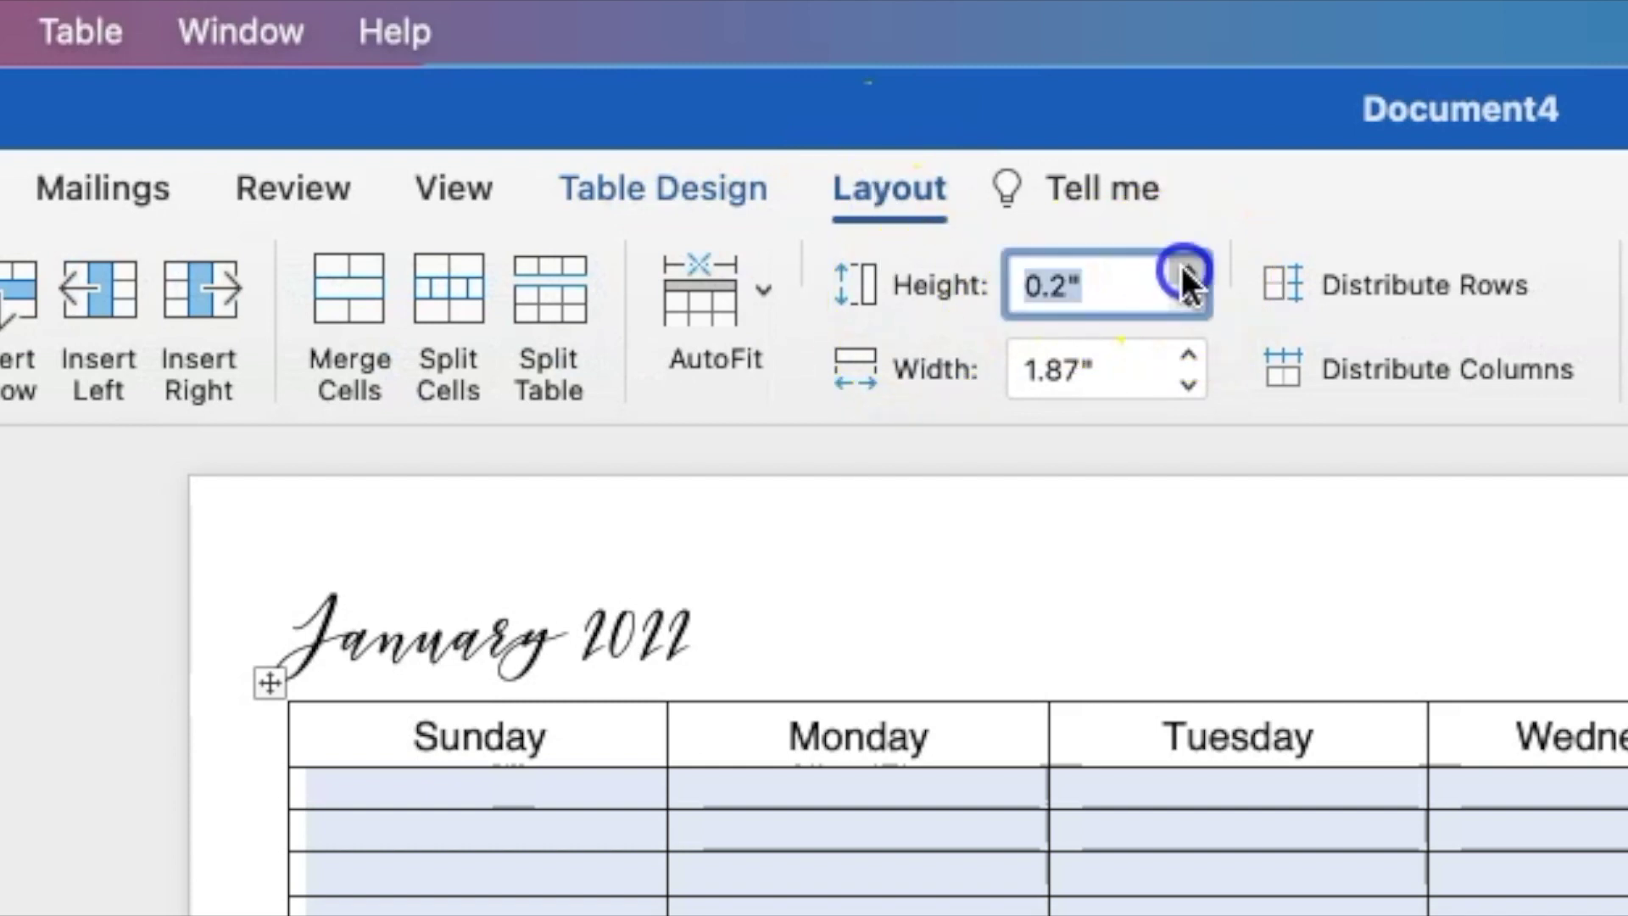
click(1182, 269)
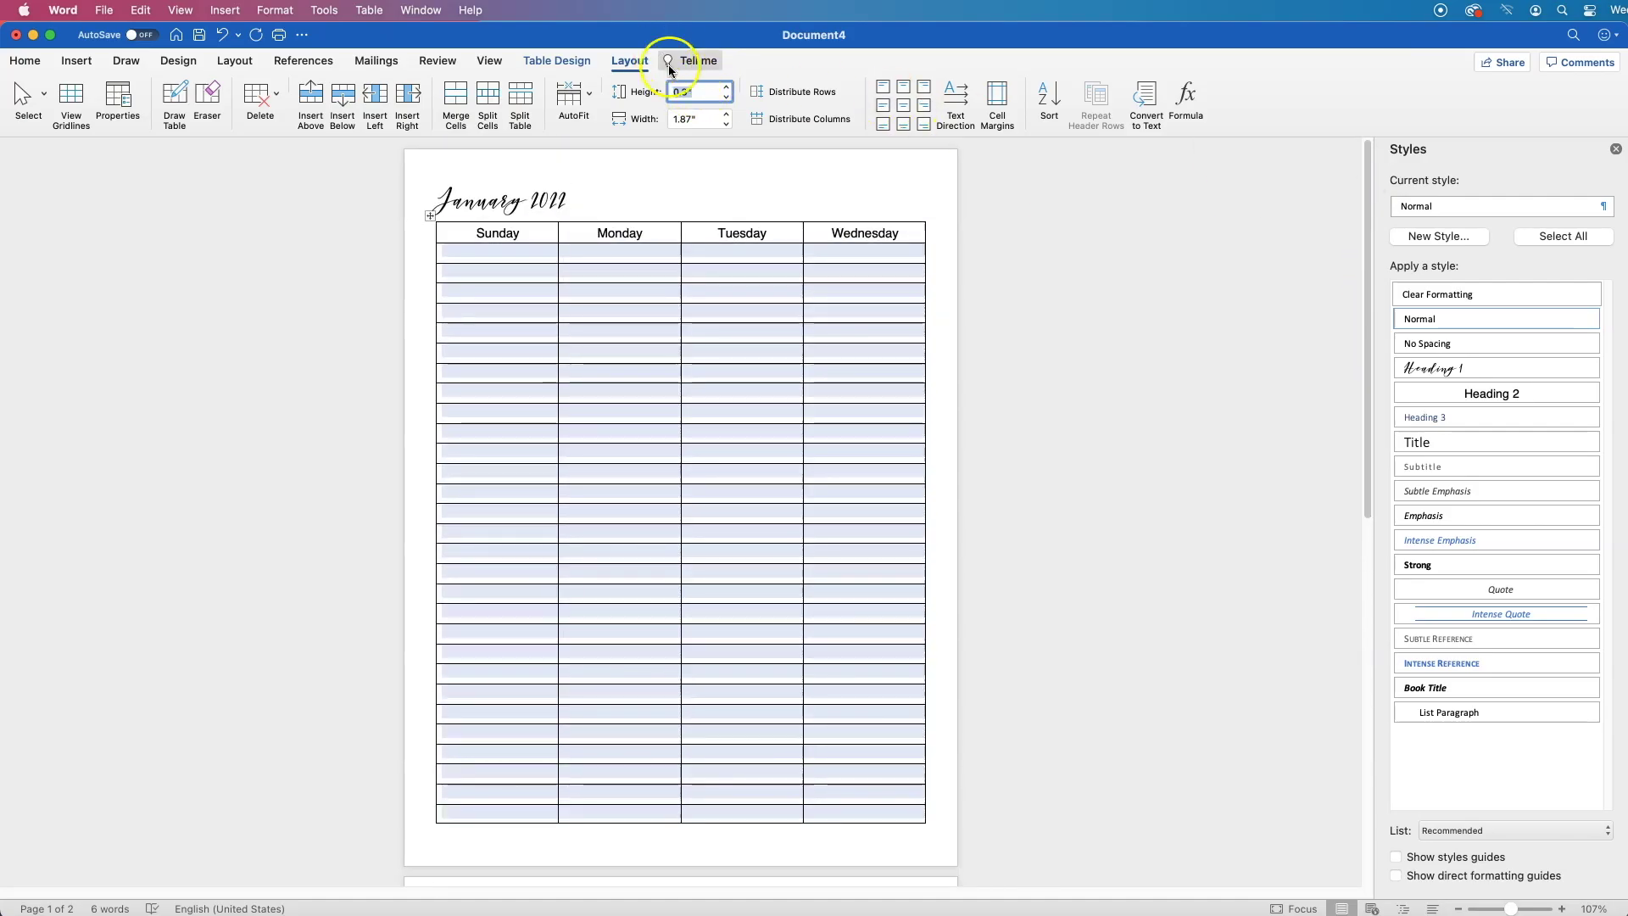
click(686, 90)
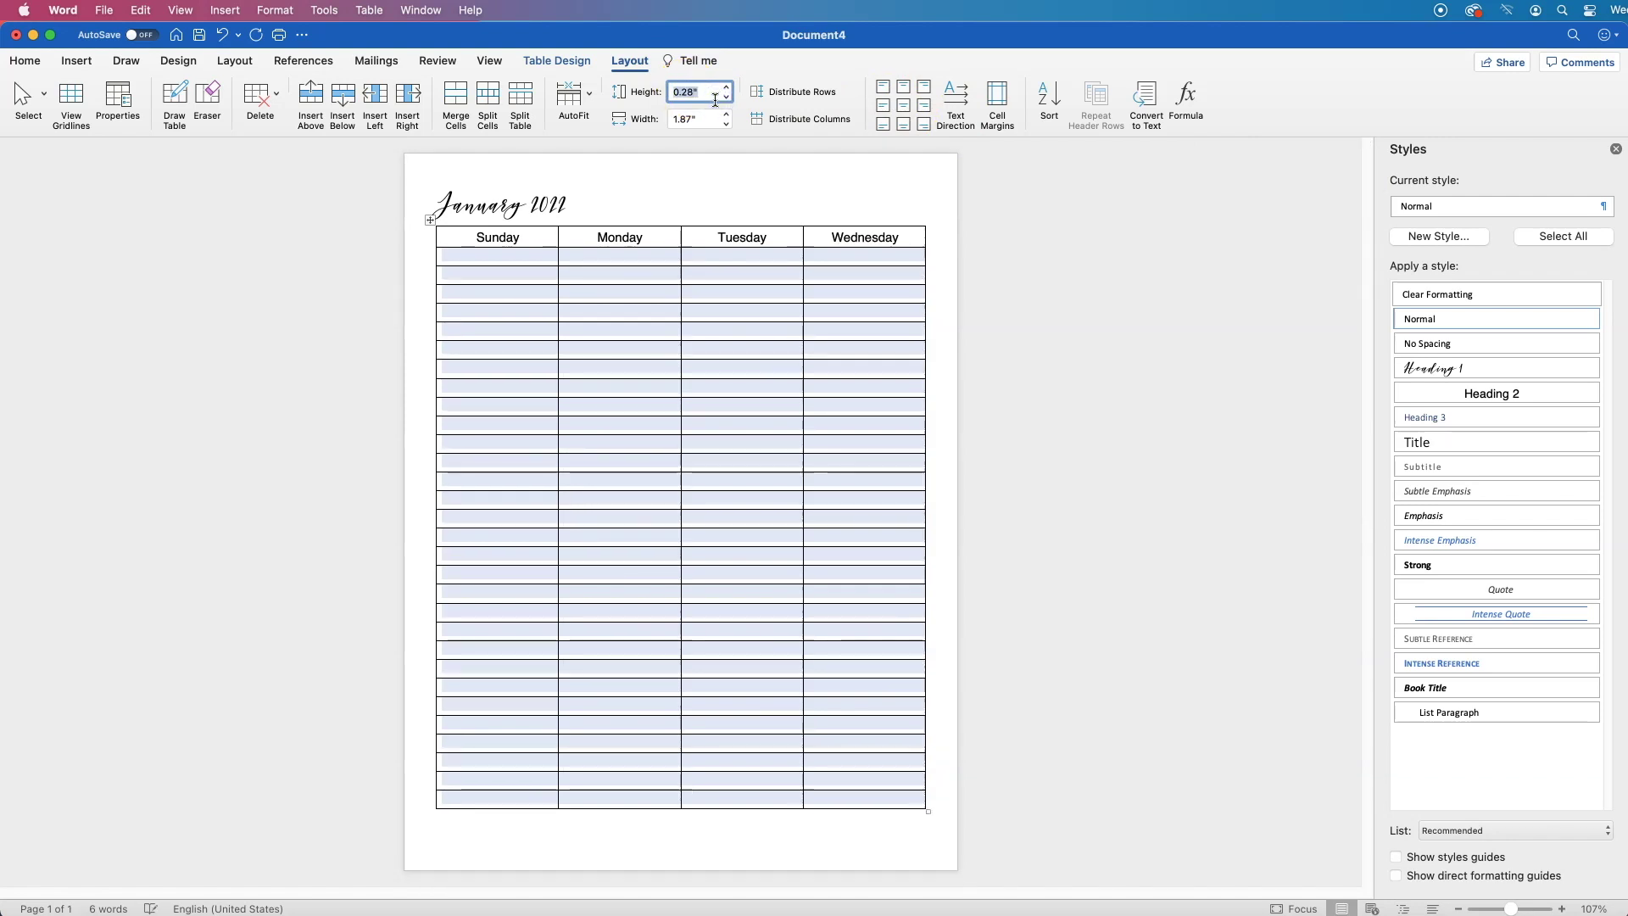
key(BackSpace)
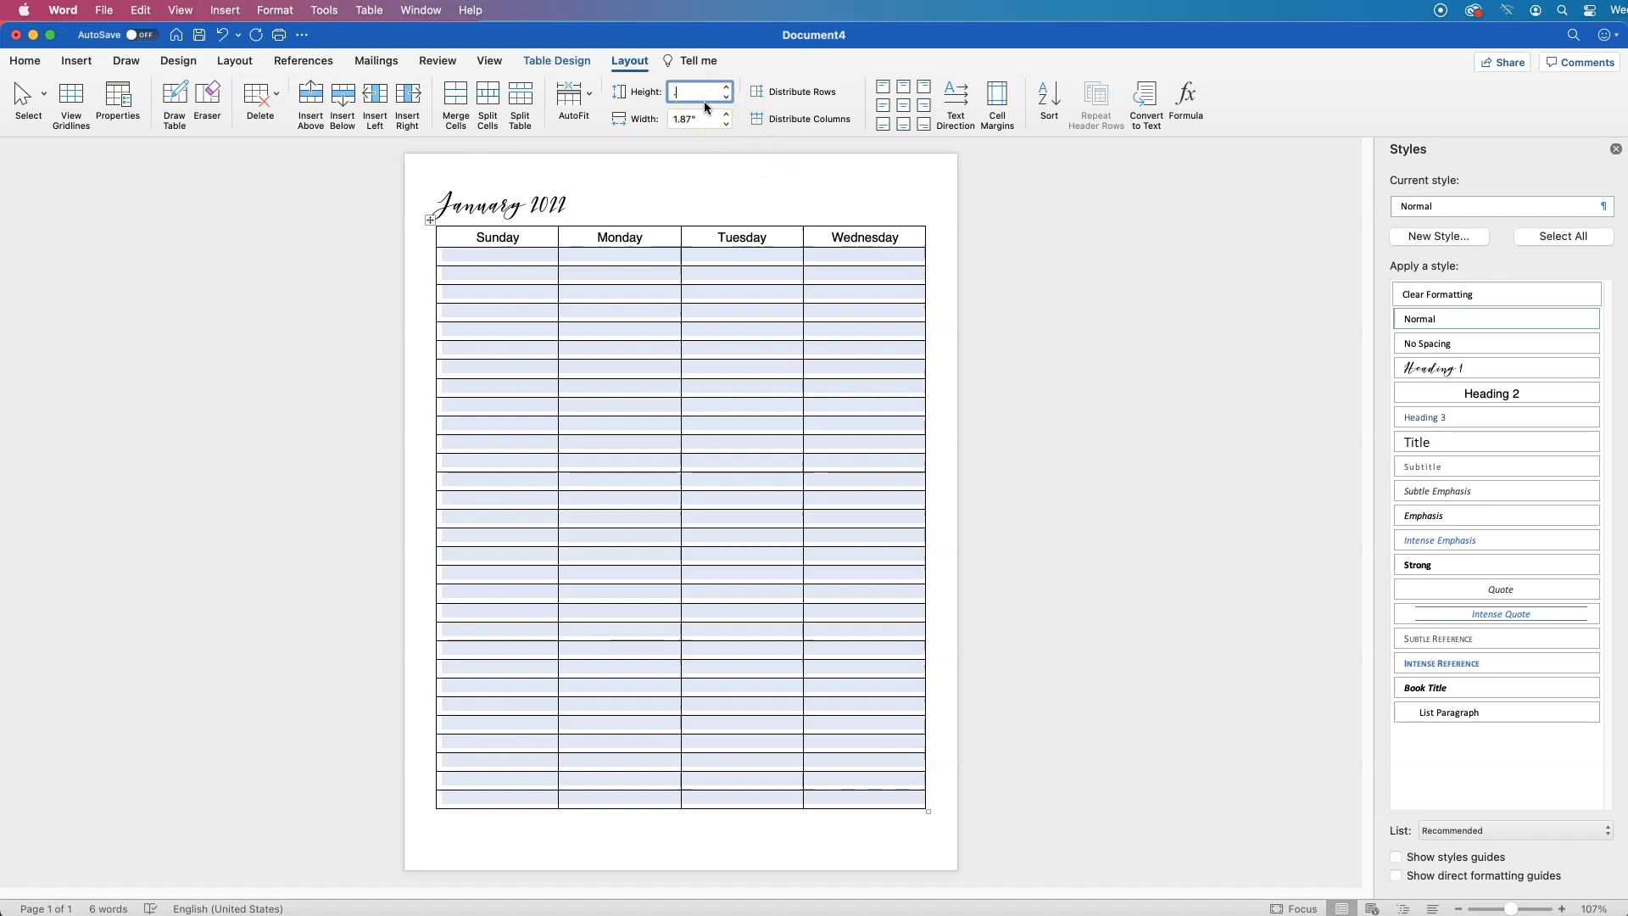
text(.29)
key(Return)
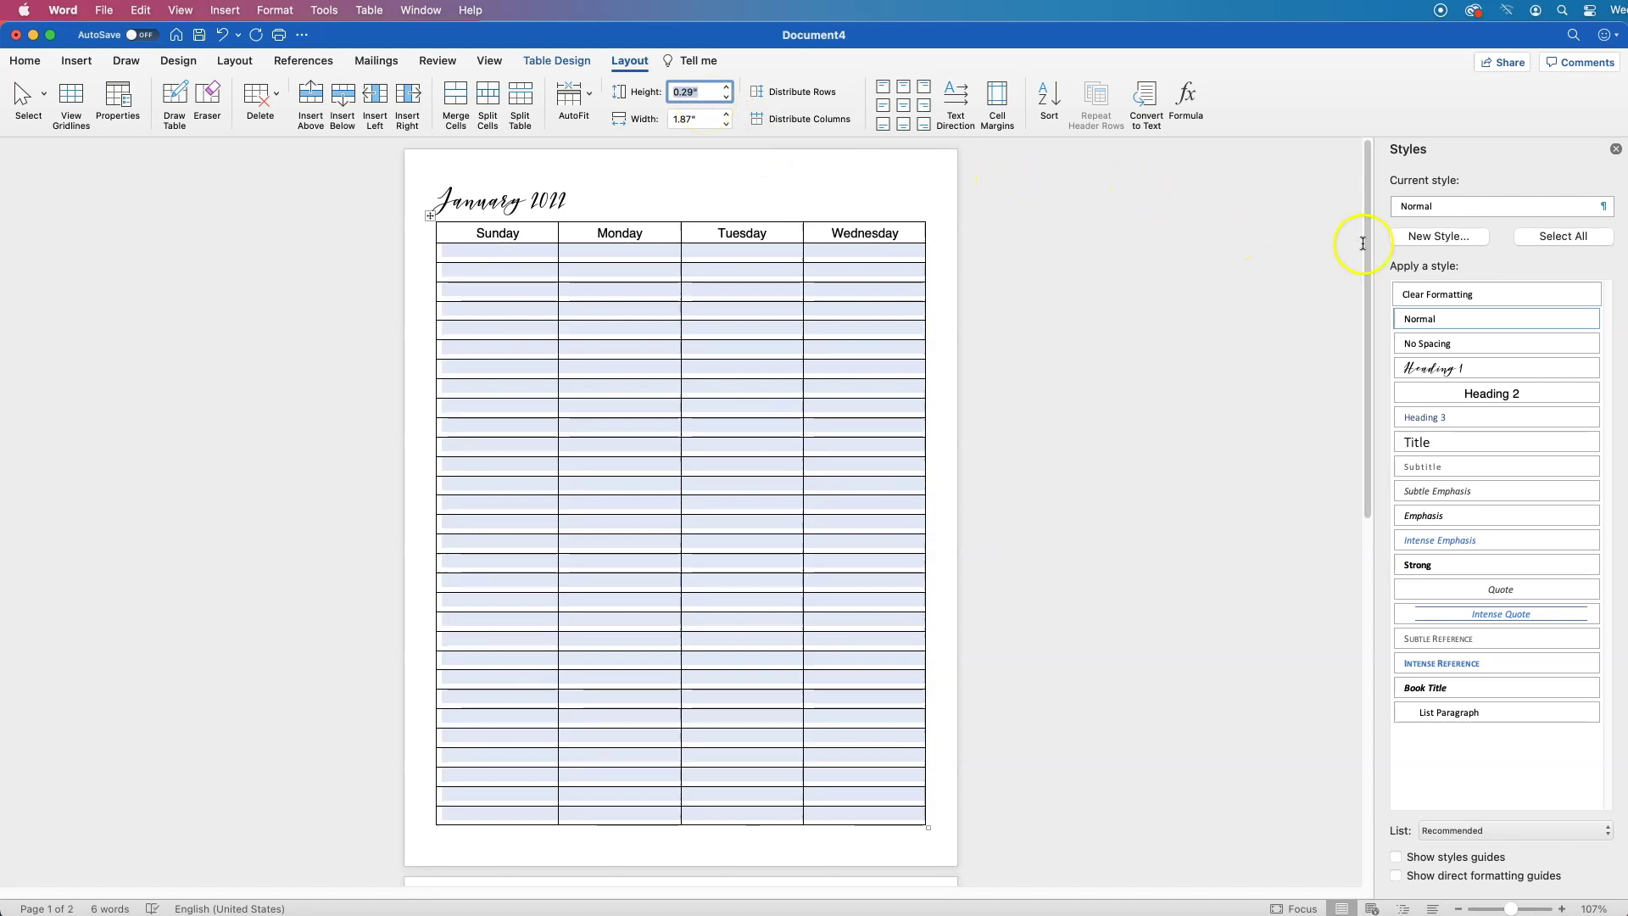
mouse_move(1367, 252)
mouse_down()
mouse_move(1367, 378)
mouse_move(1366, 233)
mouse_up()
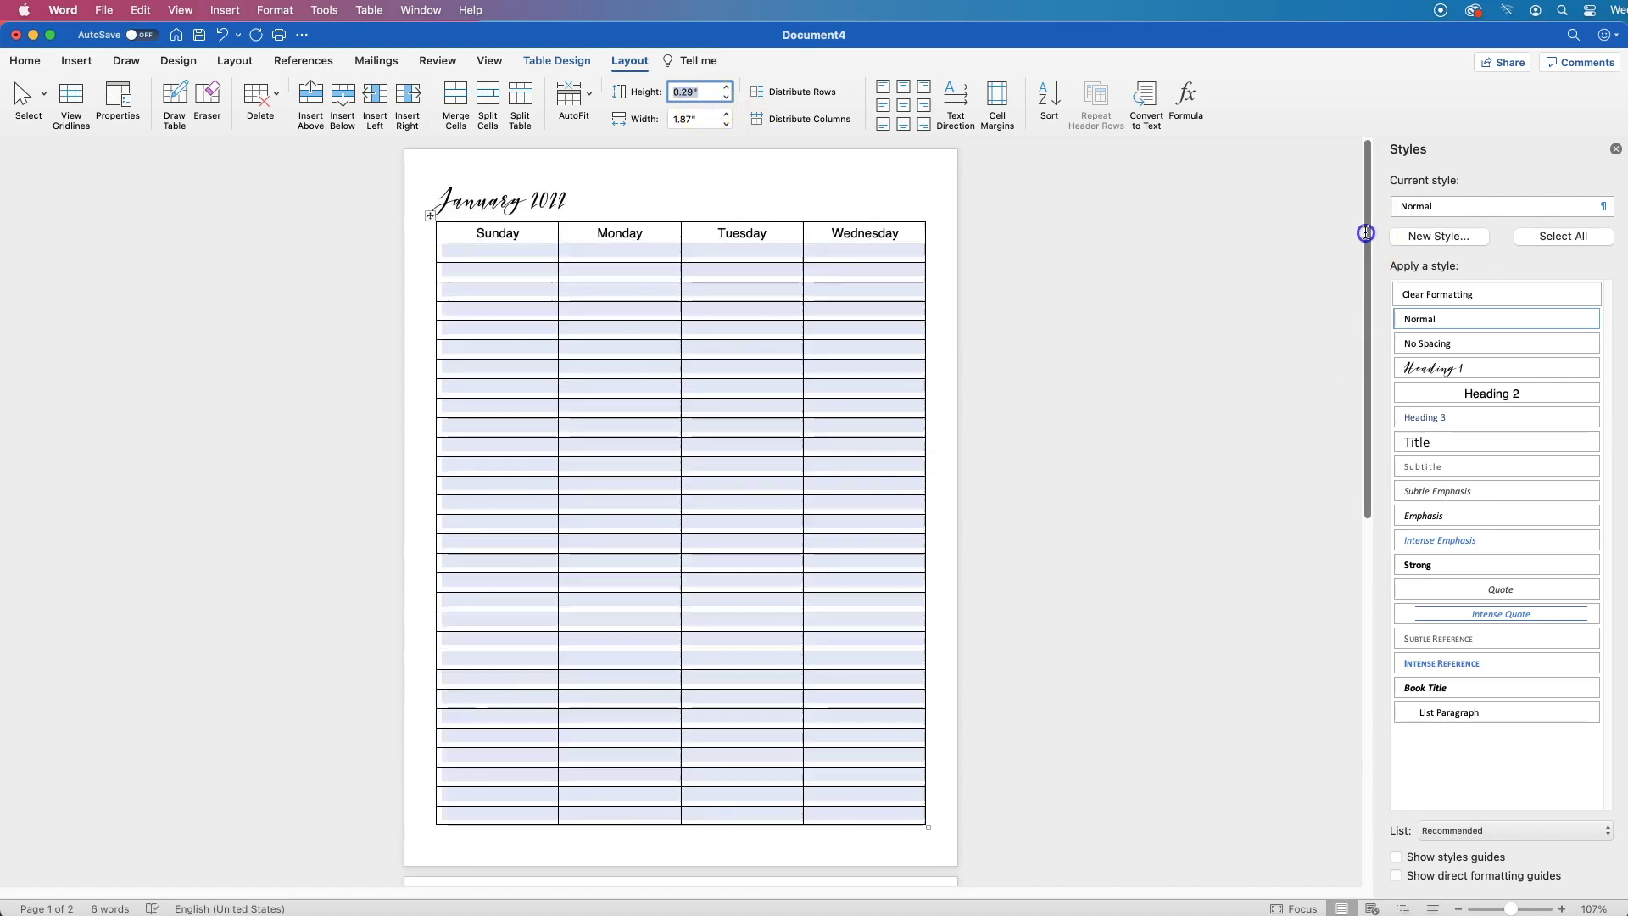
click(883, 374)
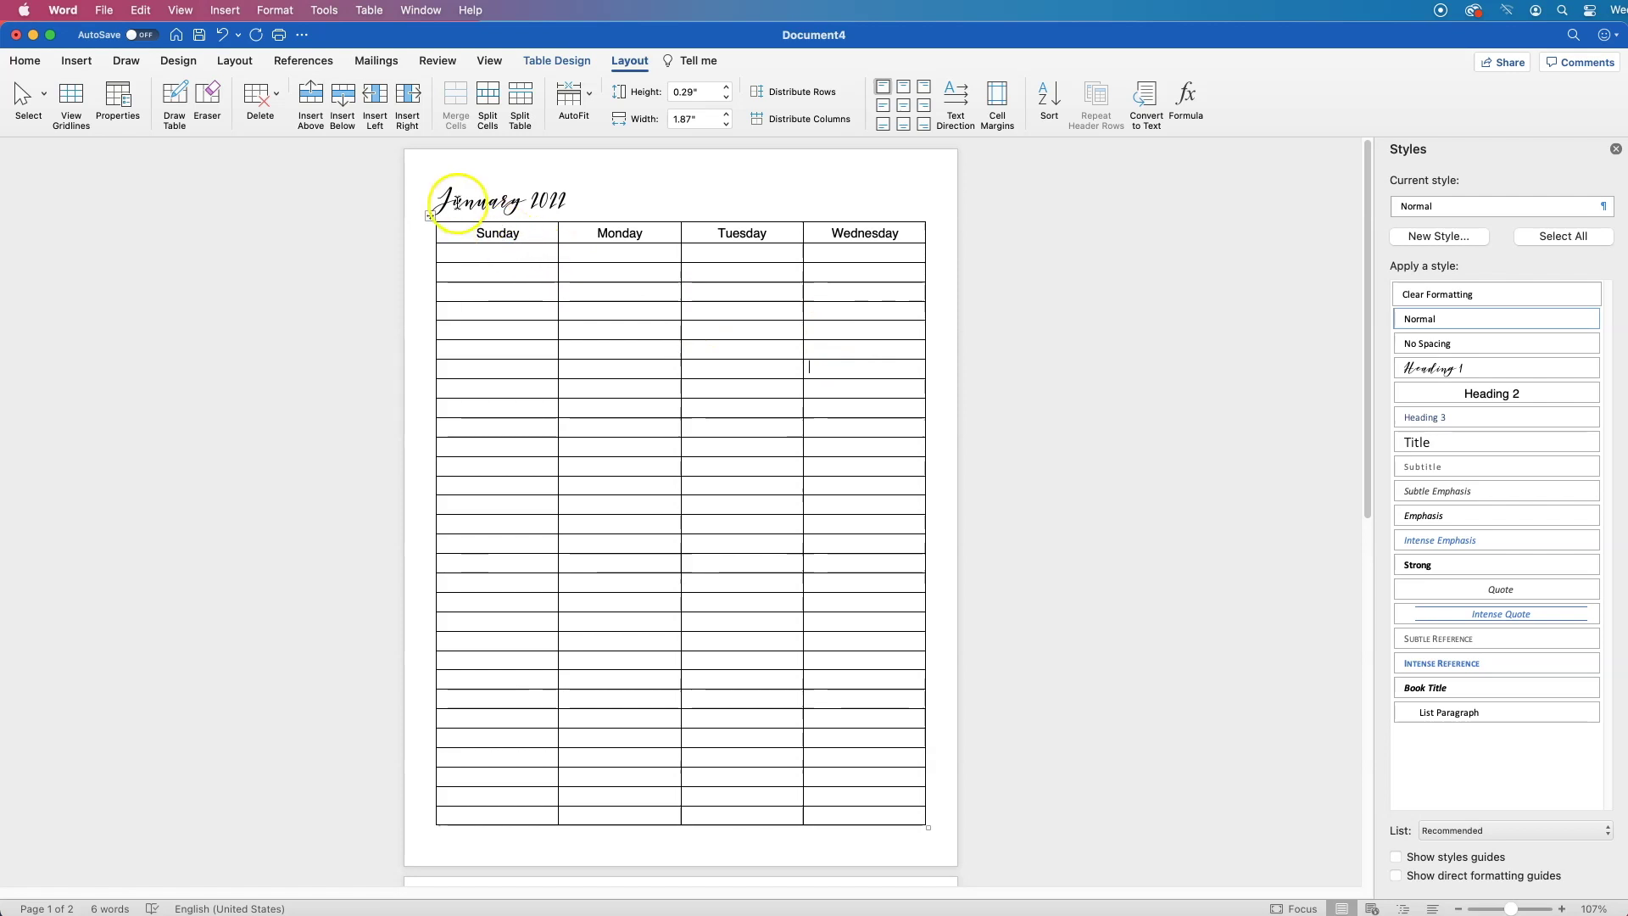
- Show the January calendar and blank page 2 side by side, with the cursor on page 2
drag(437, 195, 883, 810)
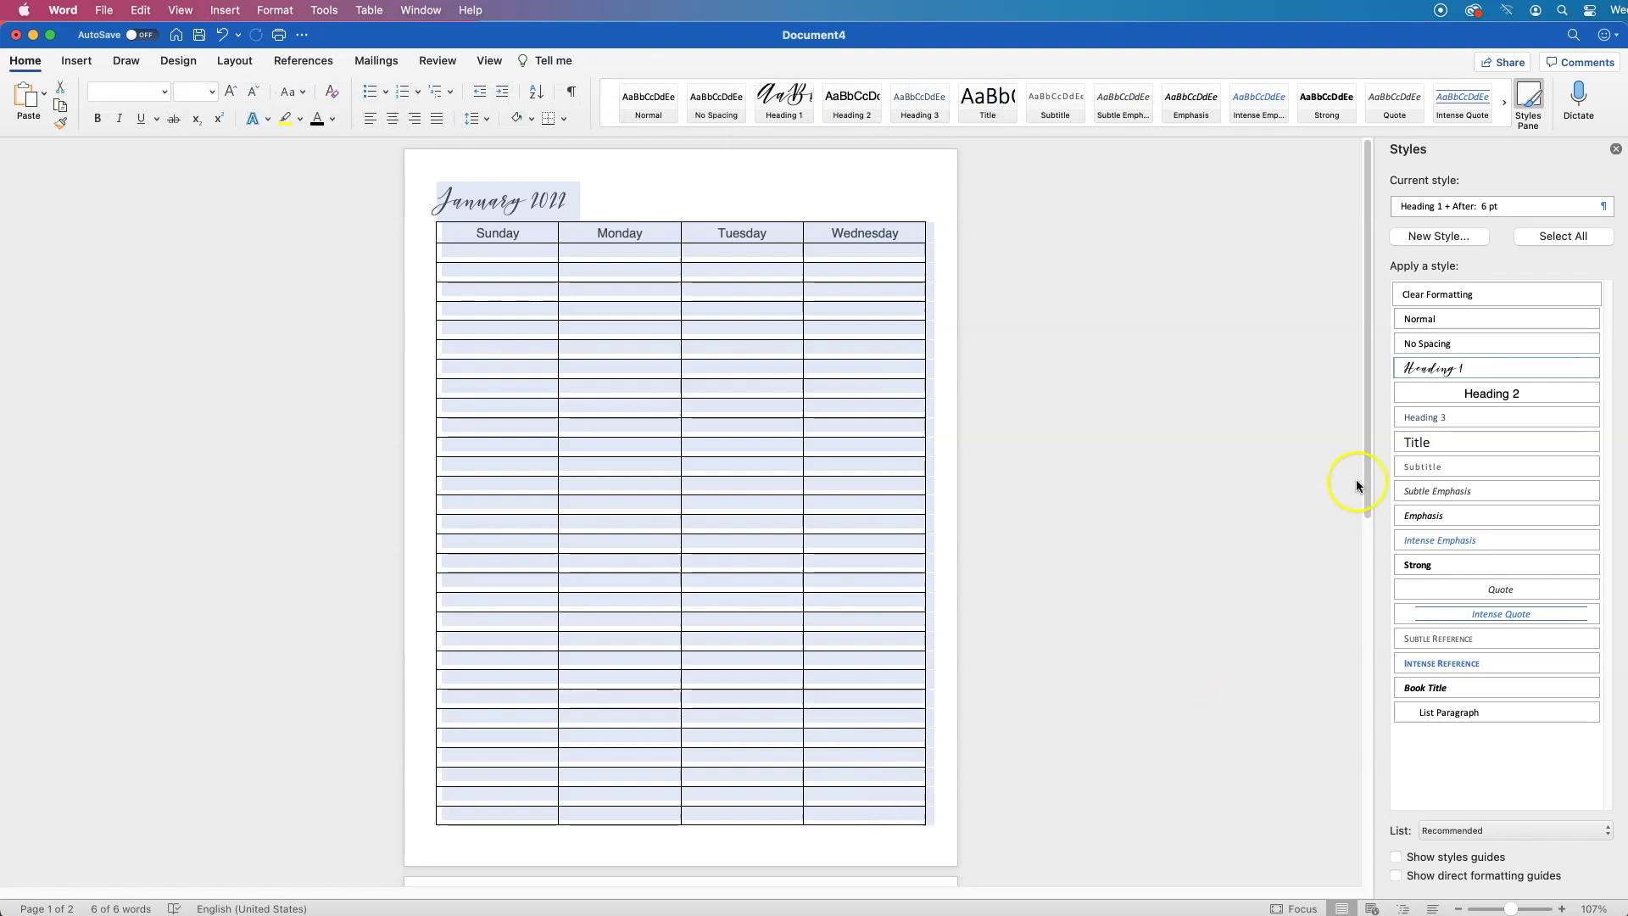
mouse_move(1357, 467)
mouse_down()
mouse_move(1349, 606)
mouse_move(1362, 460)
mouse_up()
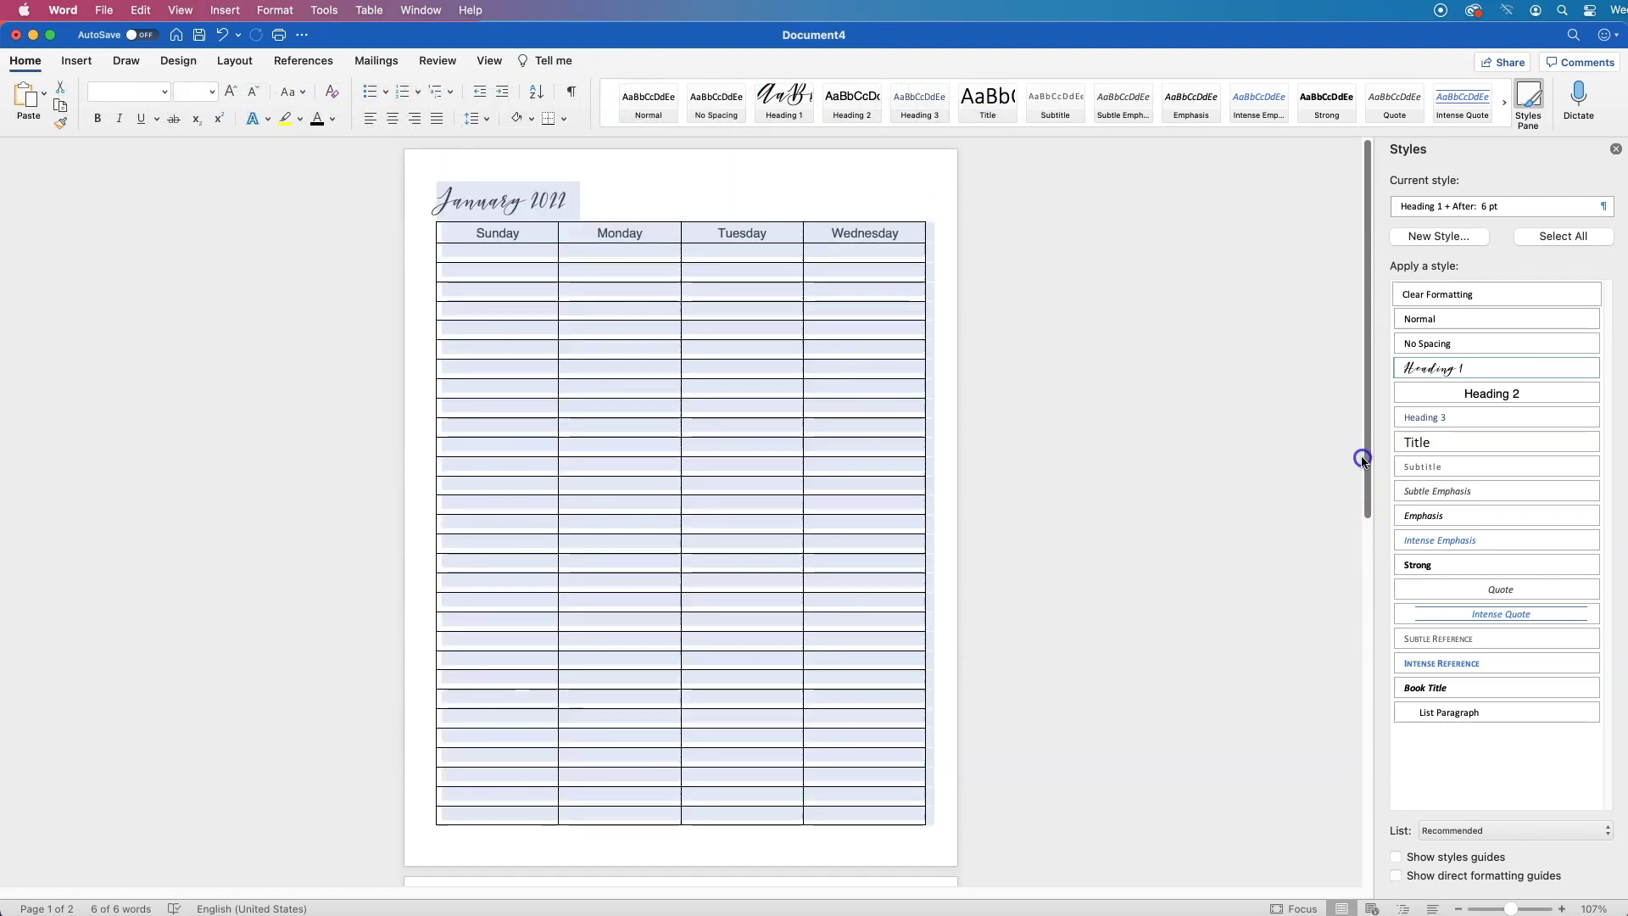
click(488, 61)
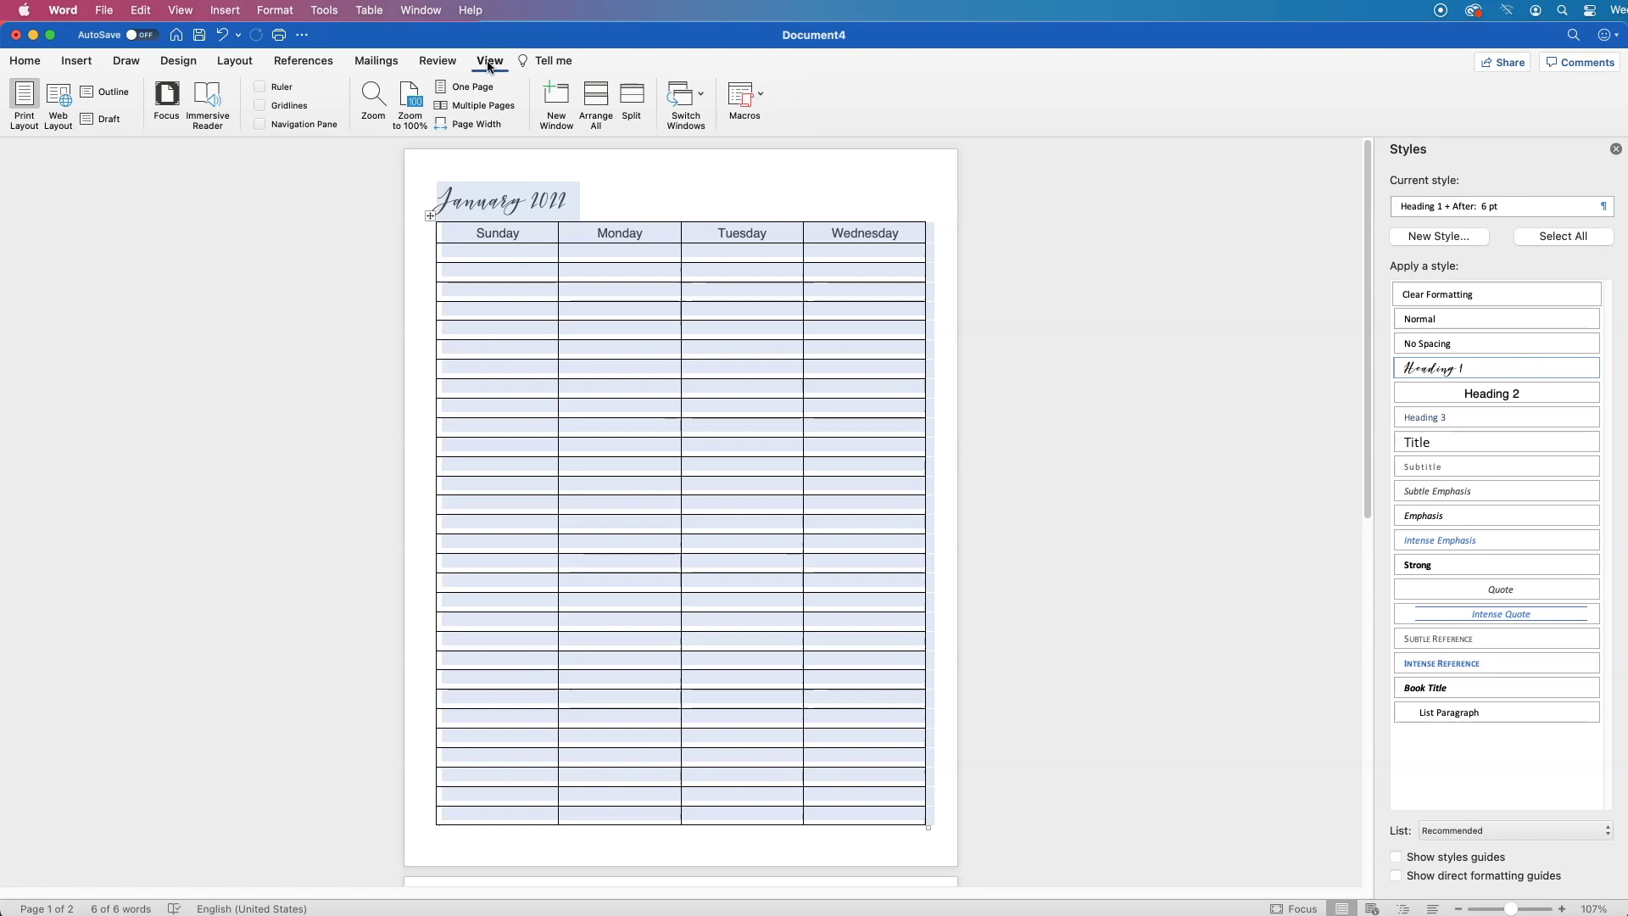
click(469, 105)
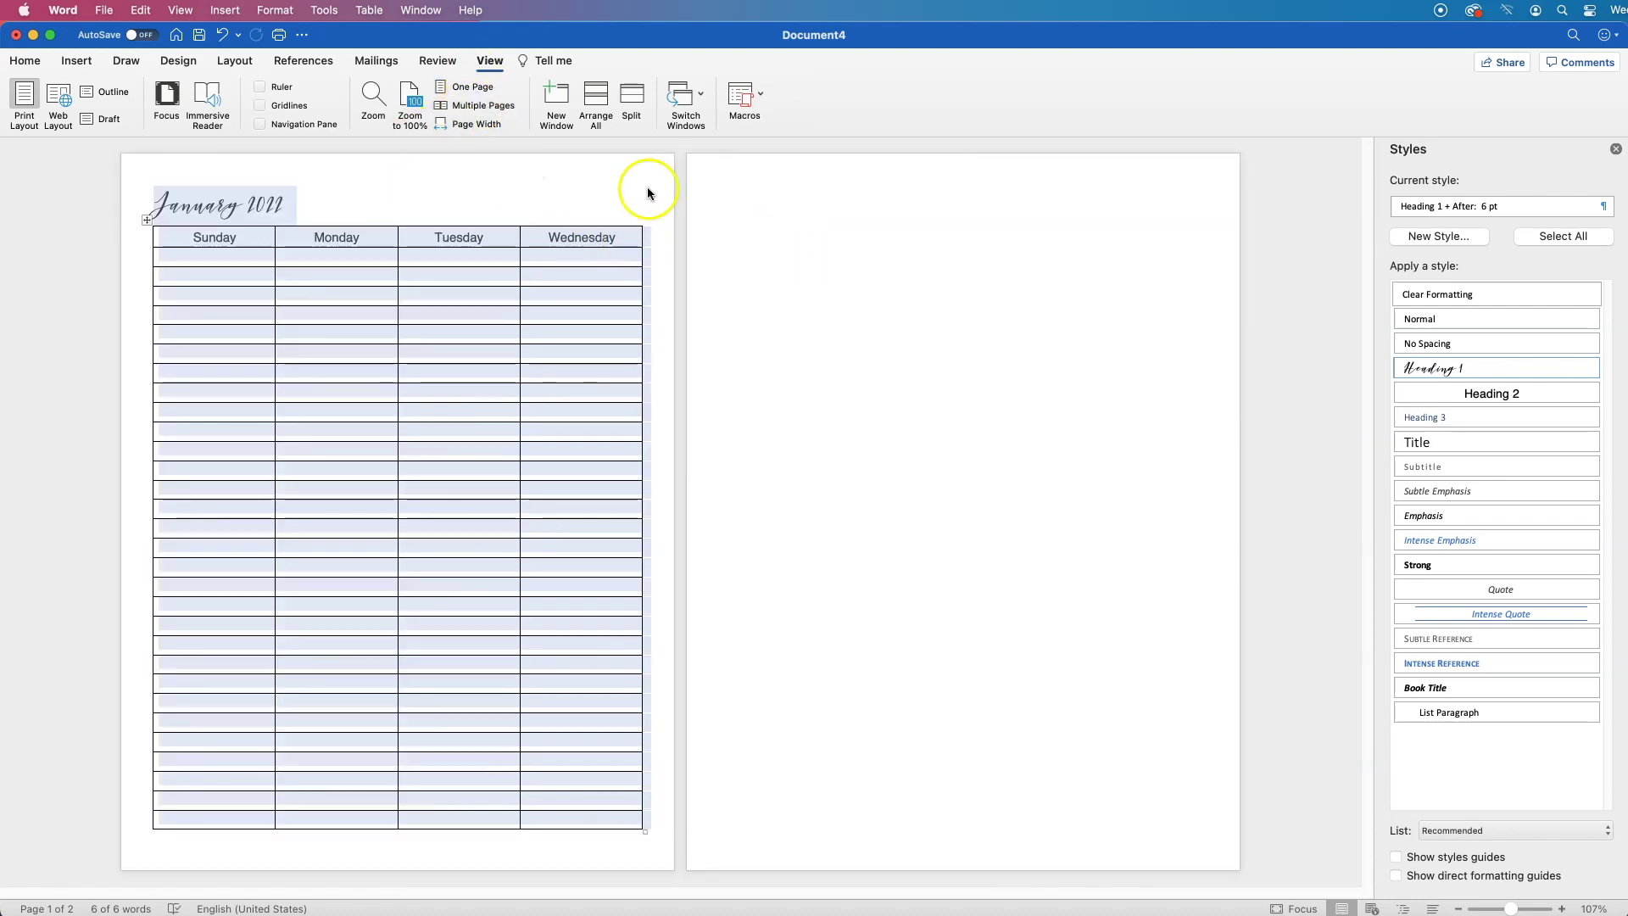
click(769, 254)
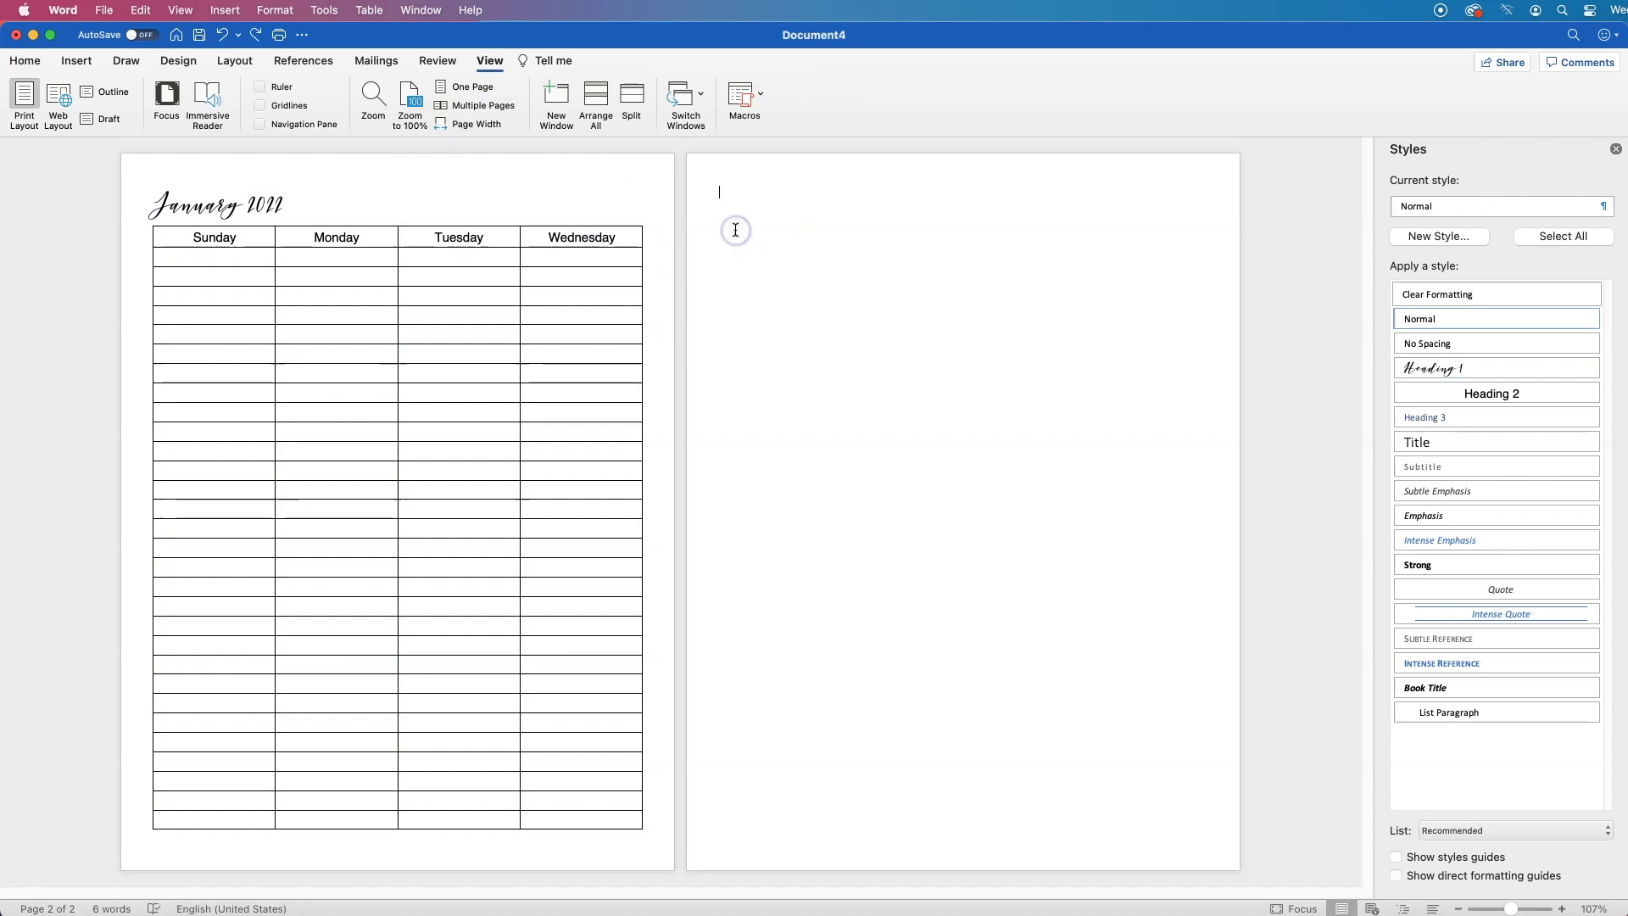
- Paste a copy of the January calendar onto page two and delete its duplicate January 2022 heading
key(super+v)
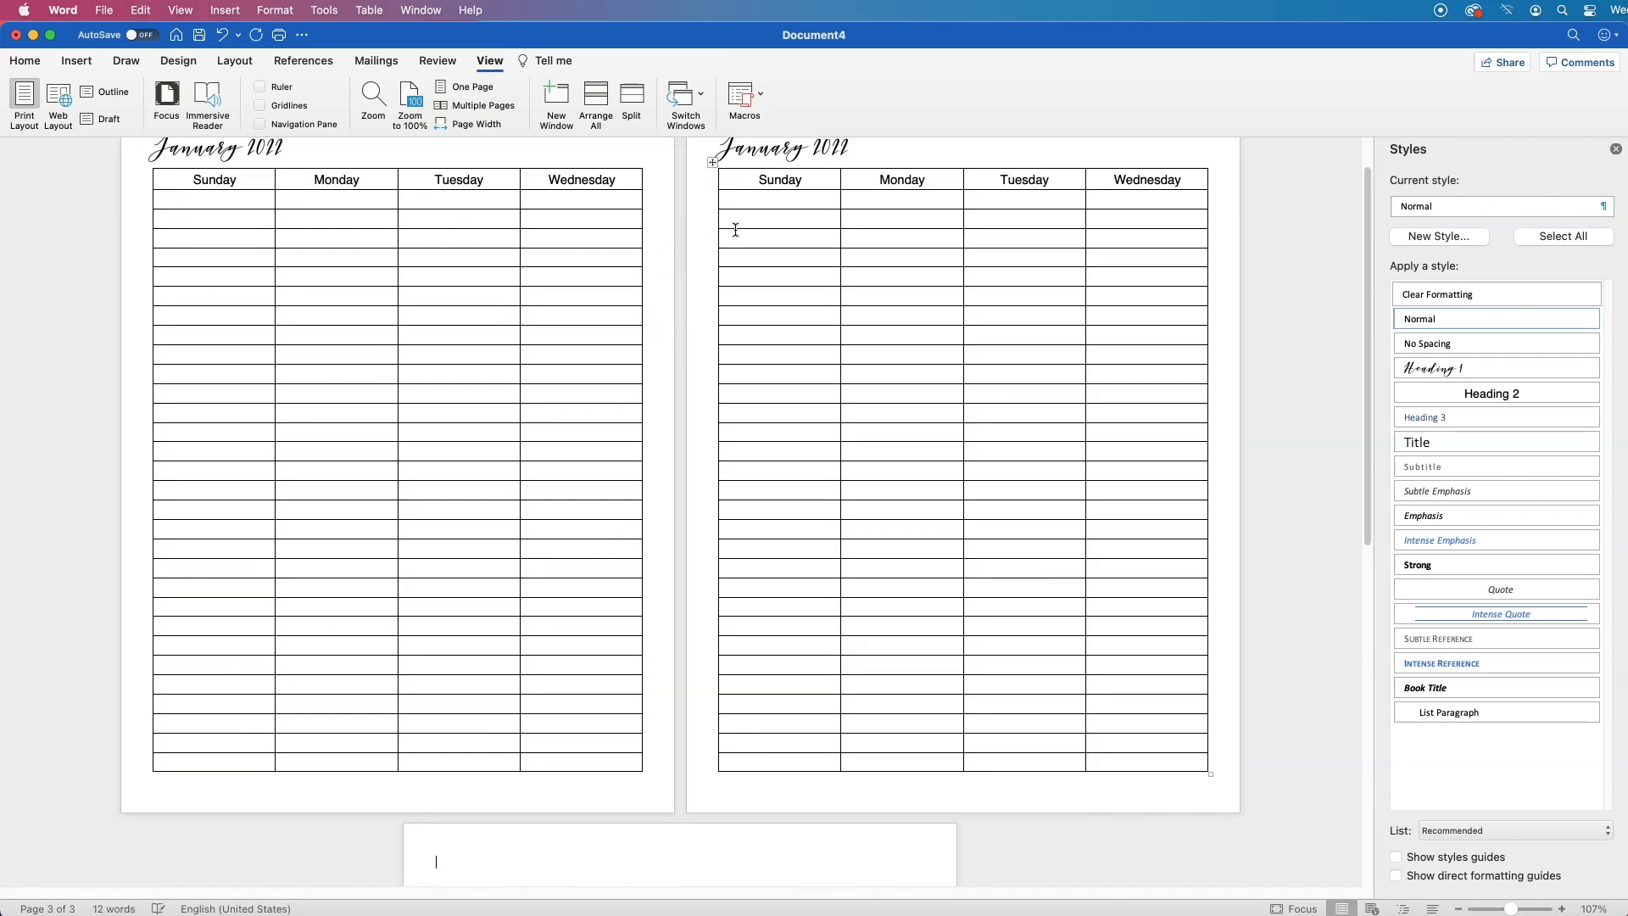
drag(1365, 355, 1368, 313)
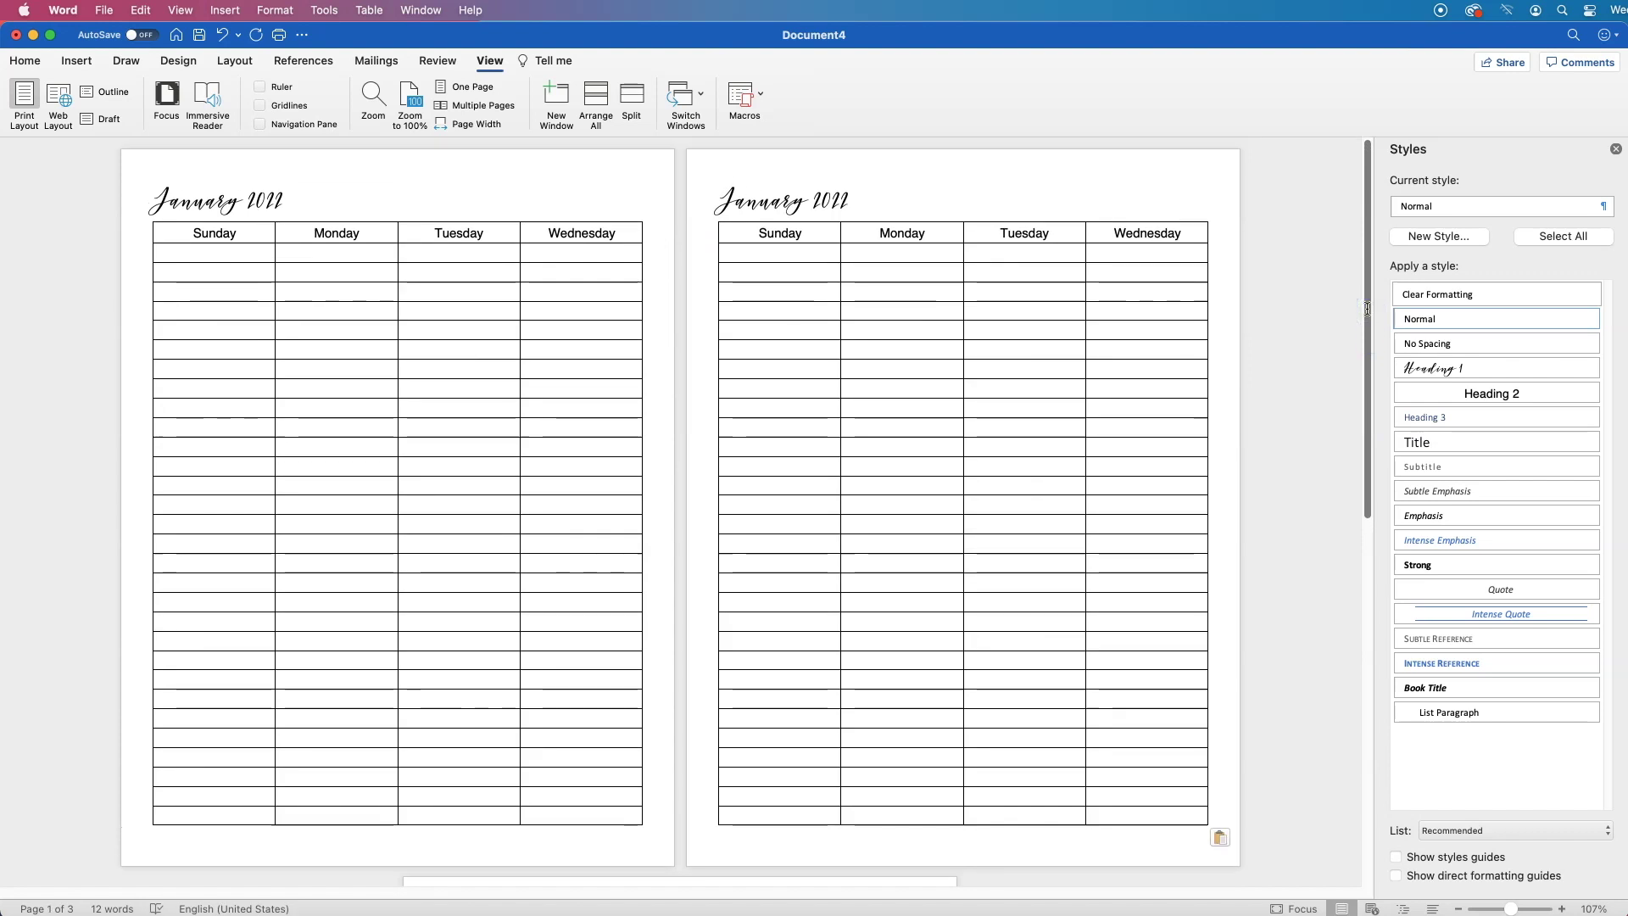
click(773, 197)
click(851, 204)
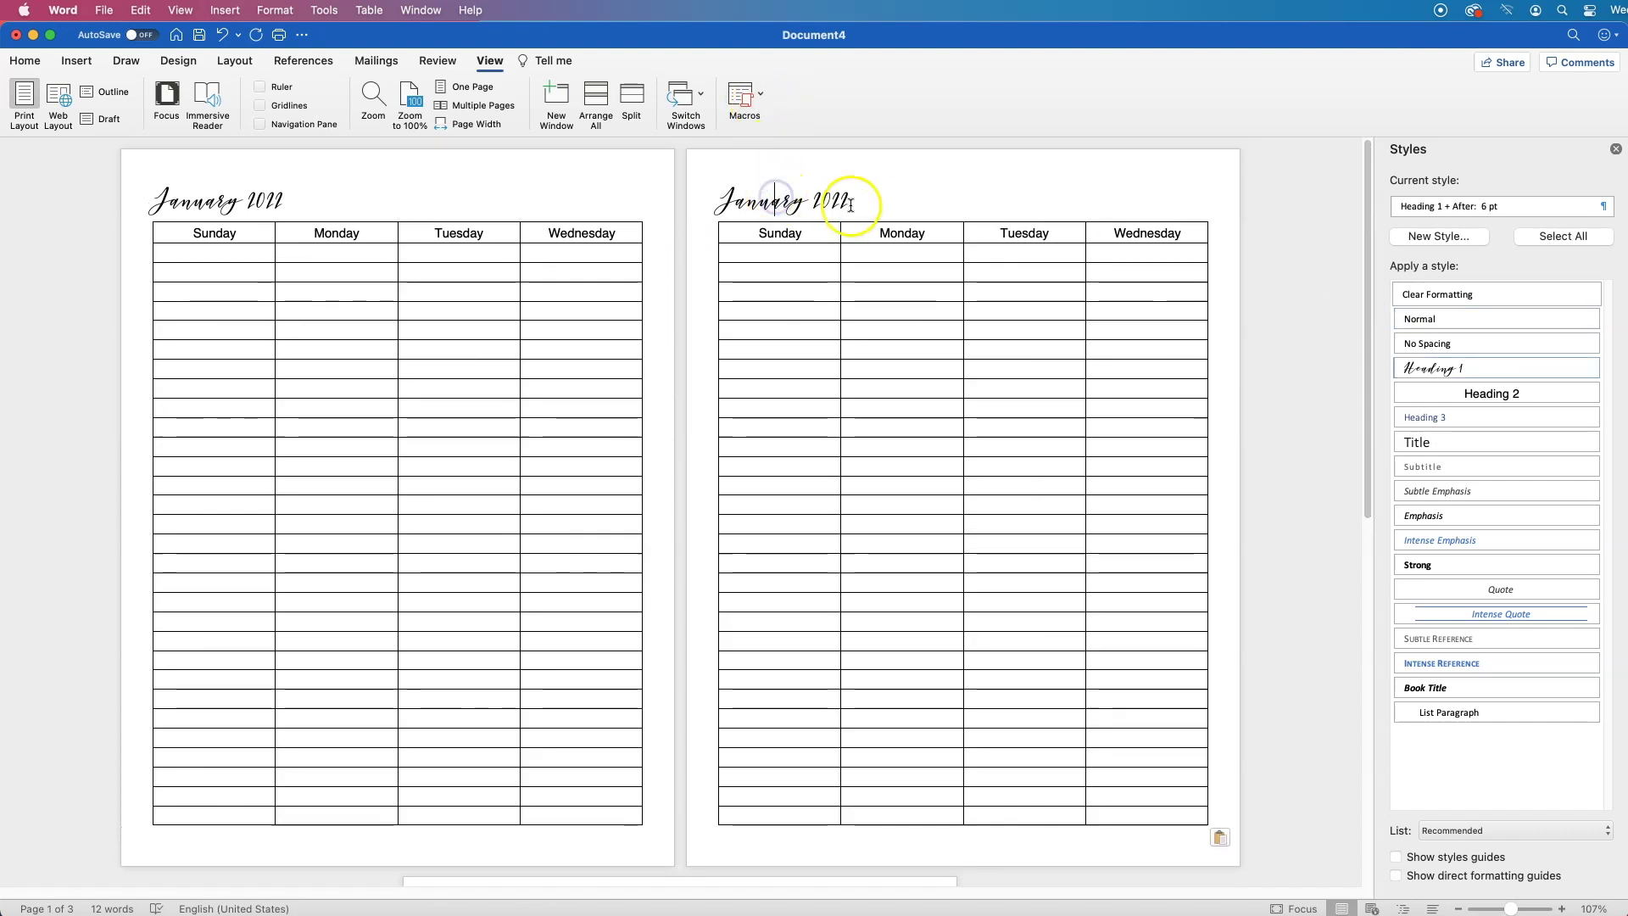
drag(851, 205, 750, 196)
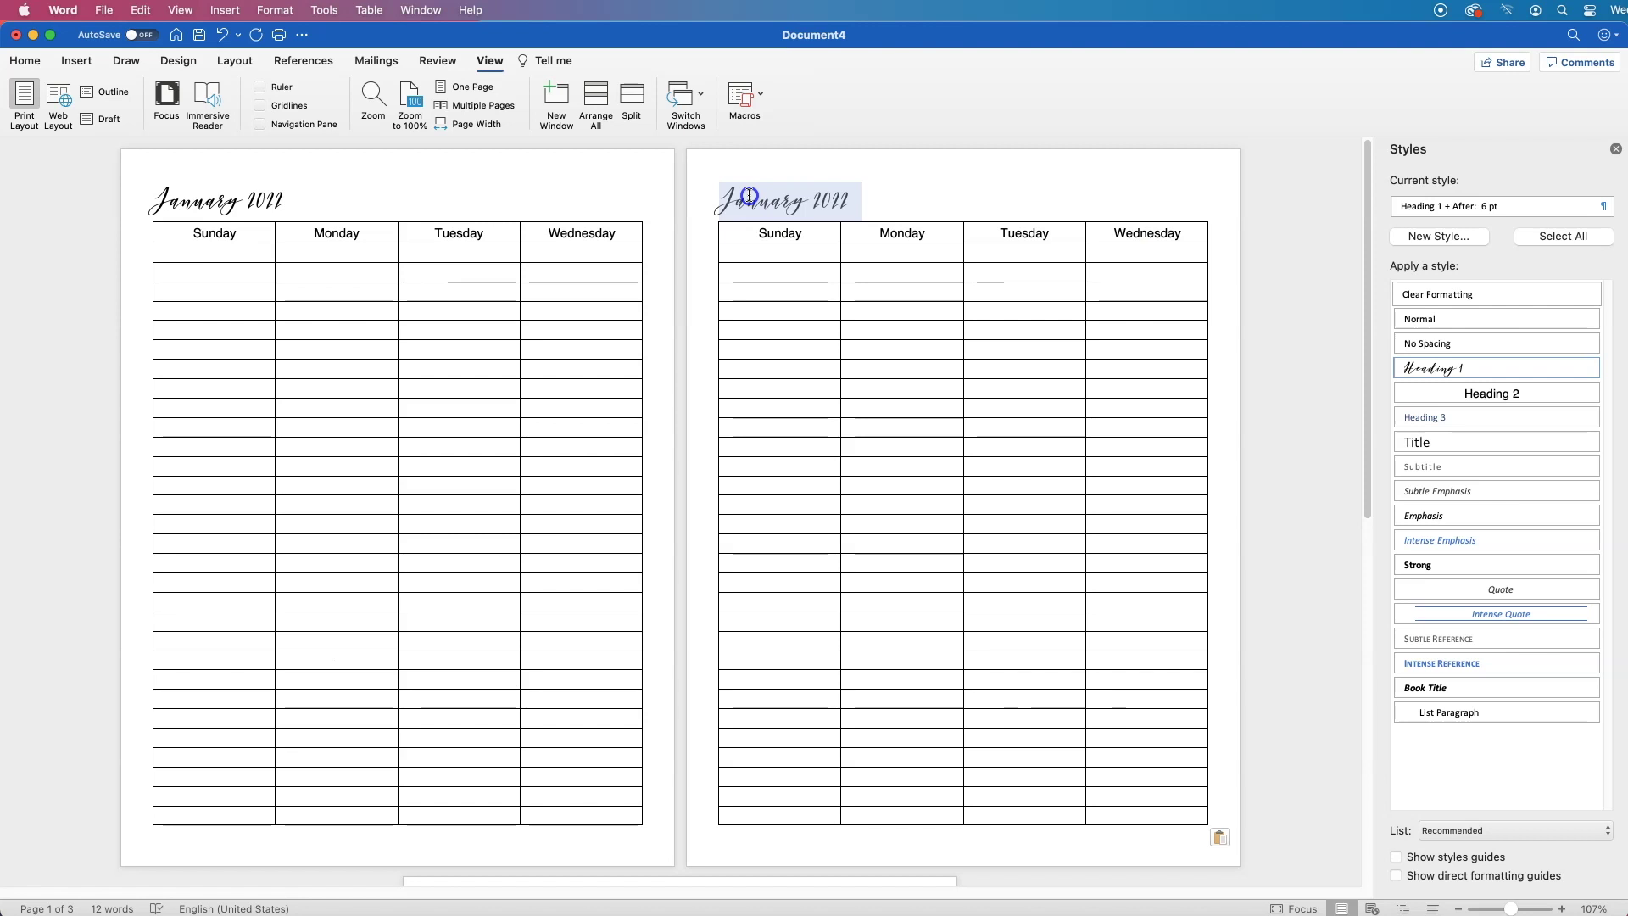
key(BackSpace)
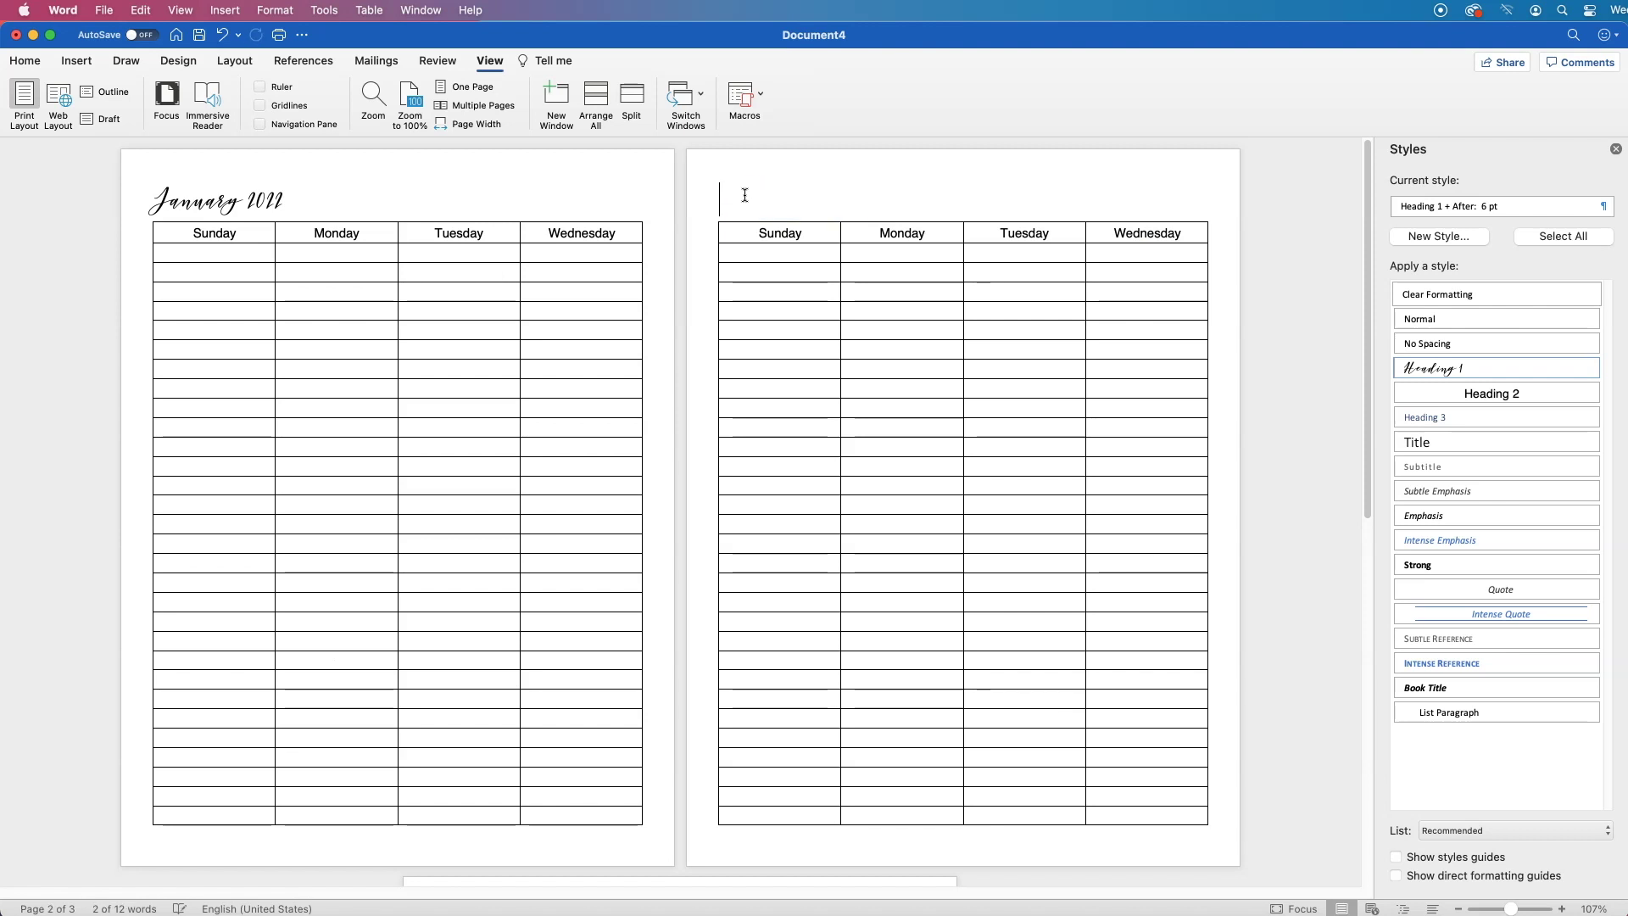
- Relabel page two's first three header cells Thursday, Friday and Saturday
drag(760, 233, 805, 231)
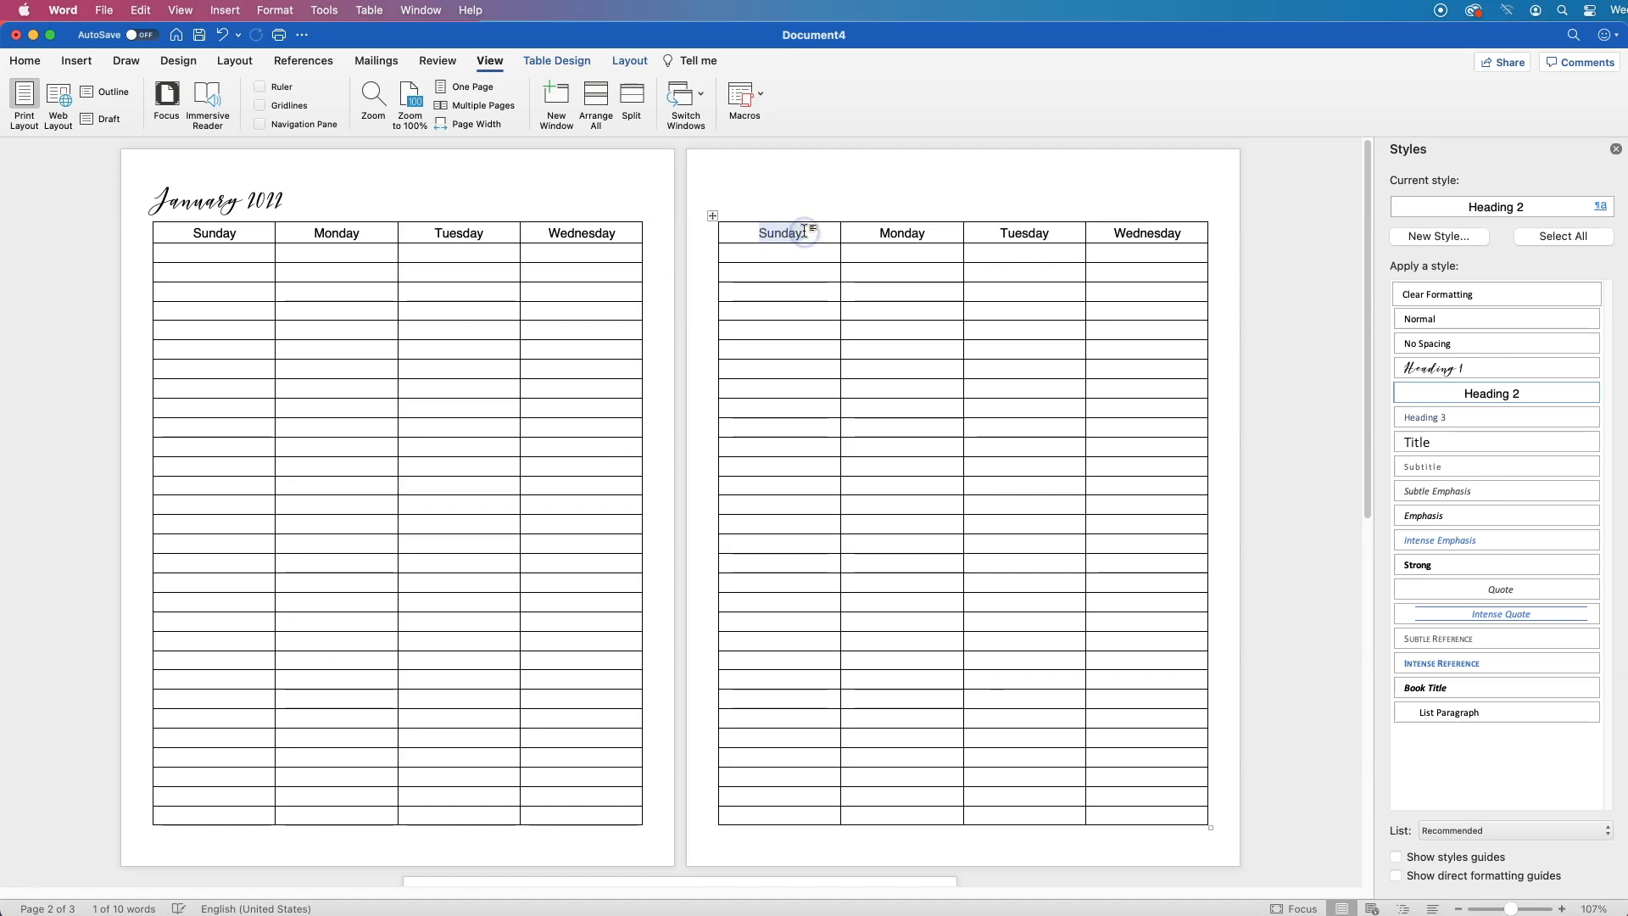
text(Thursda)
key(Tab)
text(Friday)
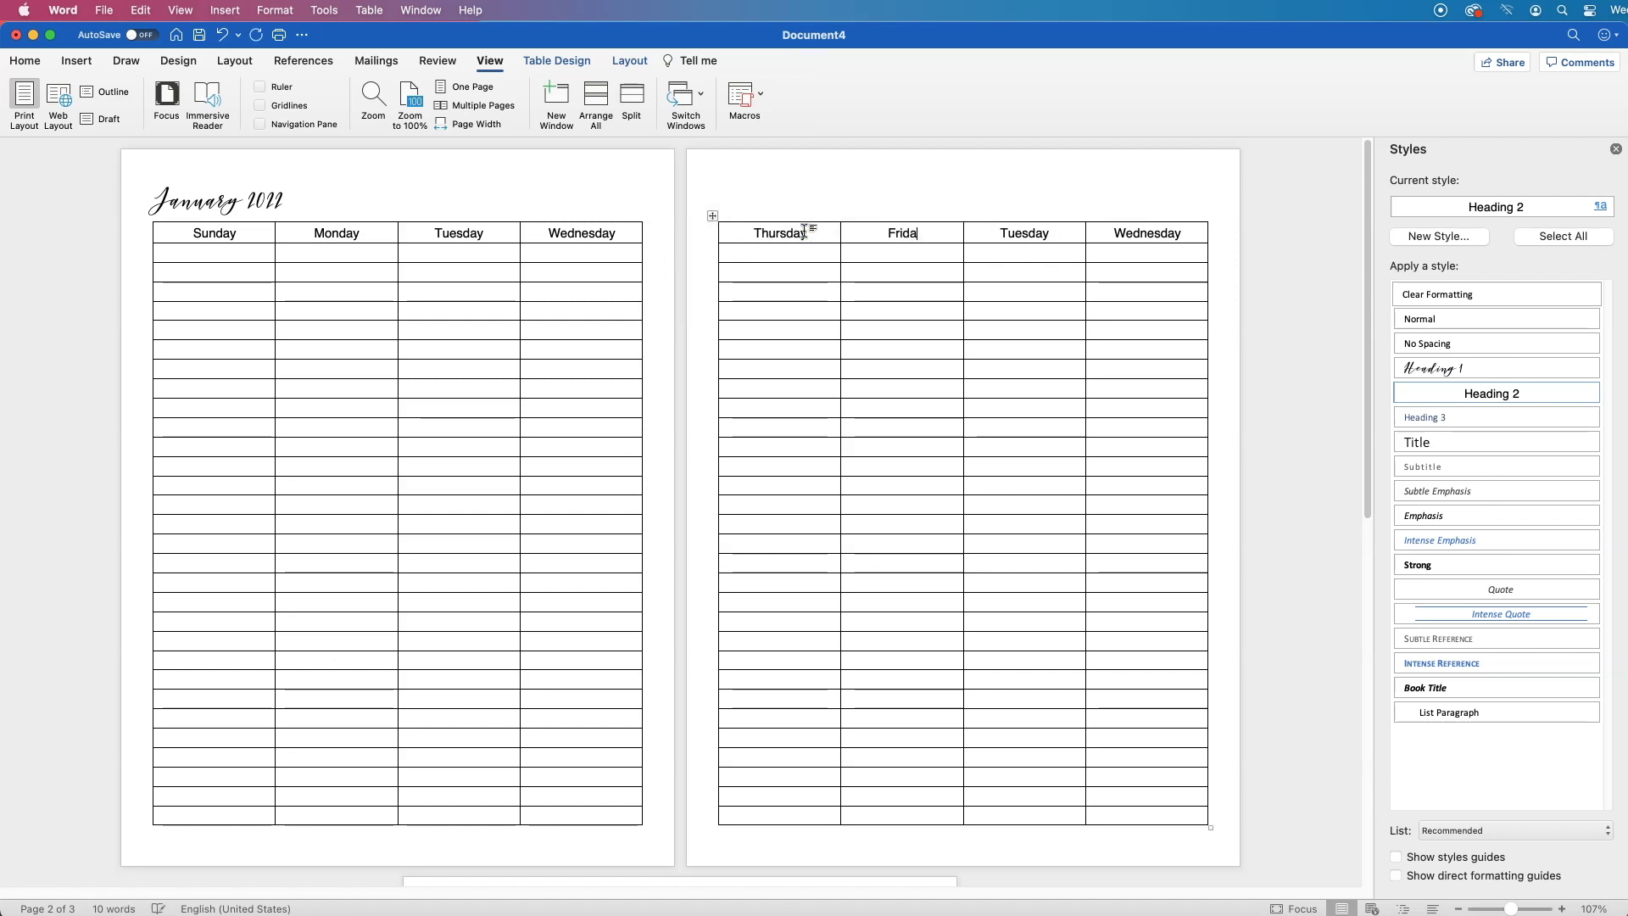
key(Tab)
text(Saturday)
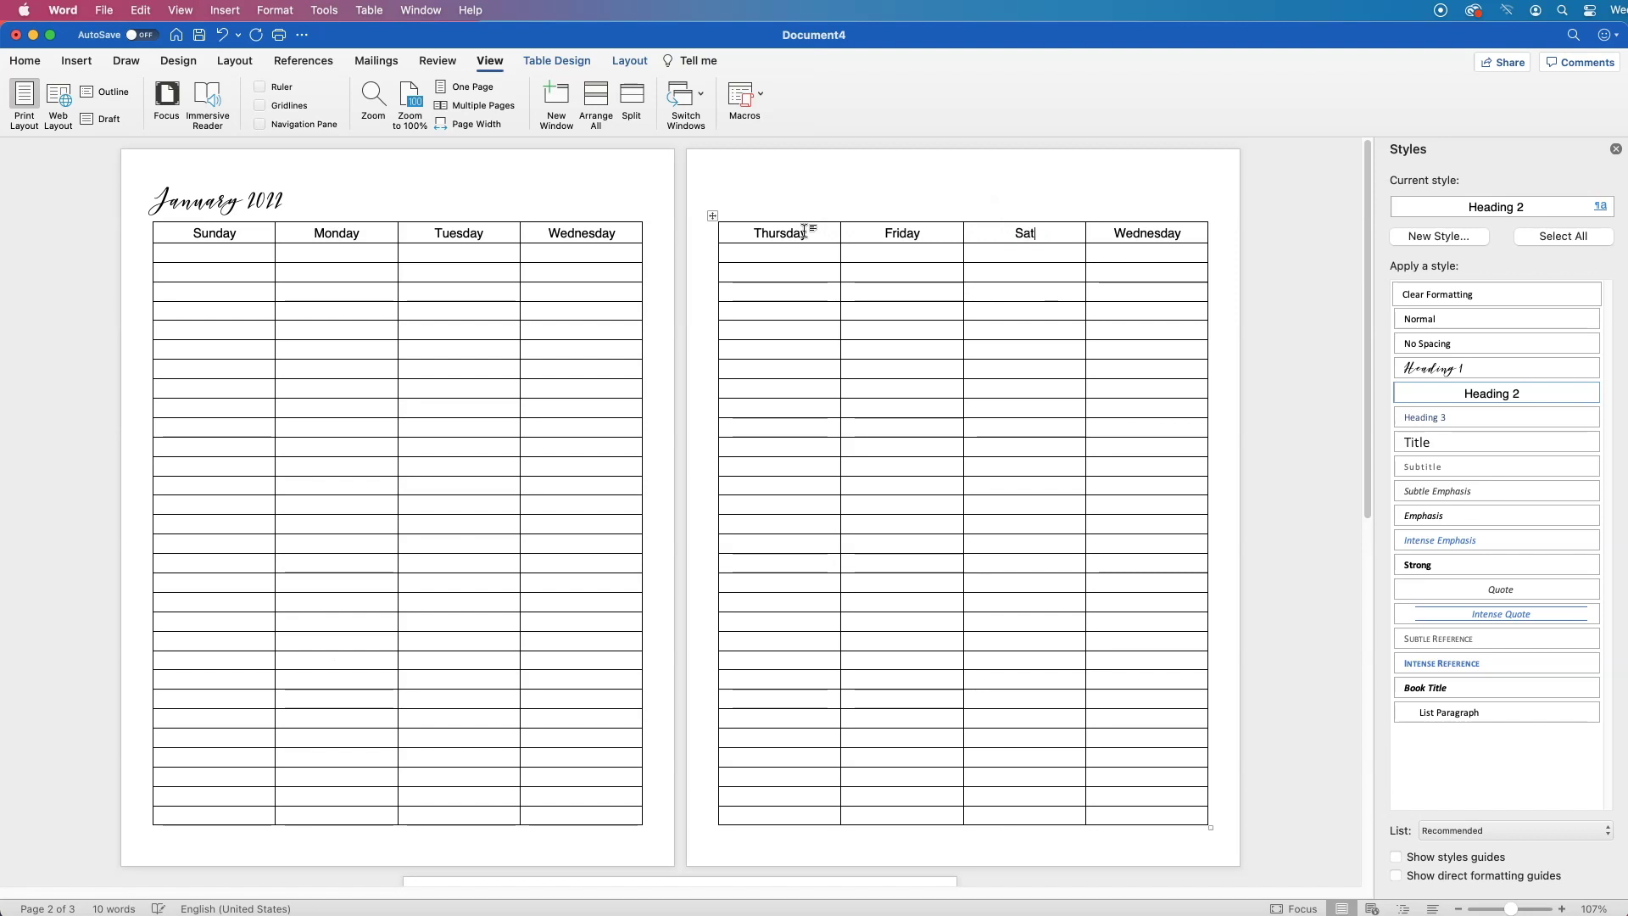
click(829, 239)
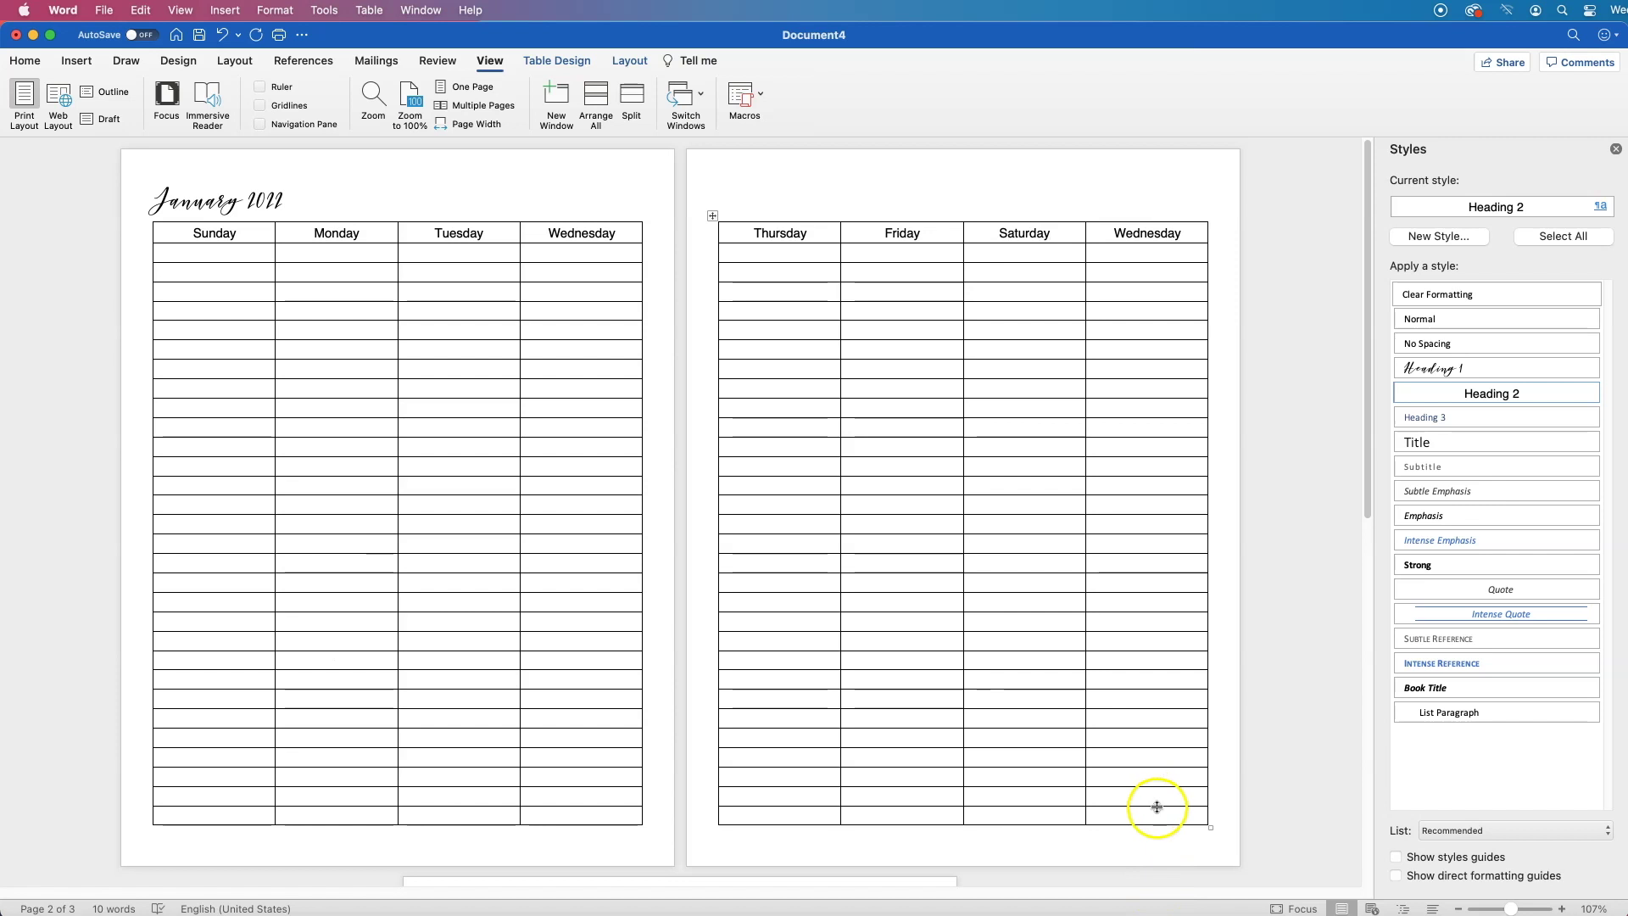
- Clear the Wednesday label and split the last column into two columns
drag(1116, 234, 1163, 817)
key(BackSpace)
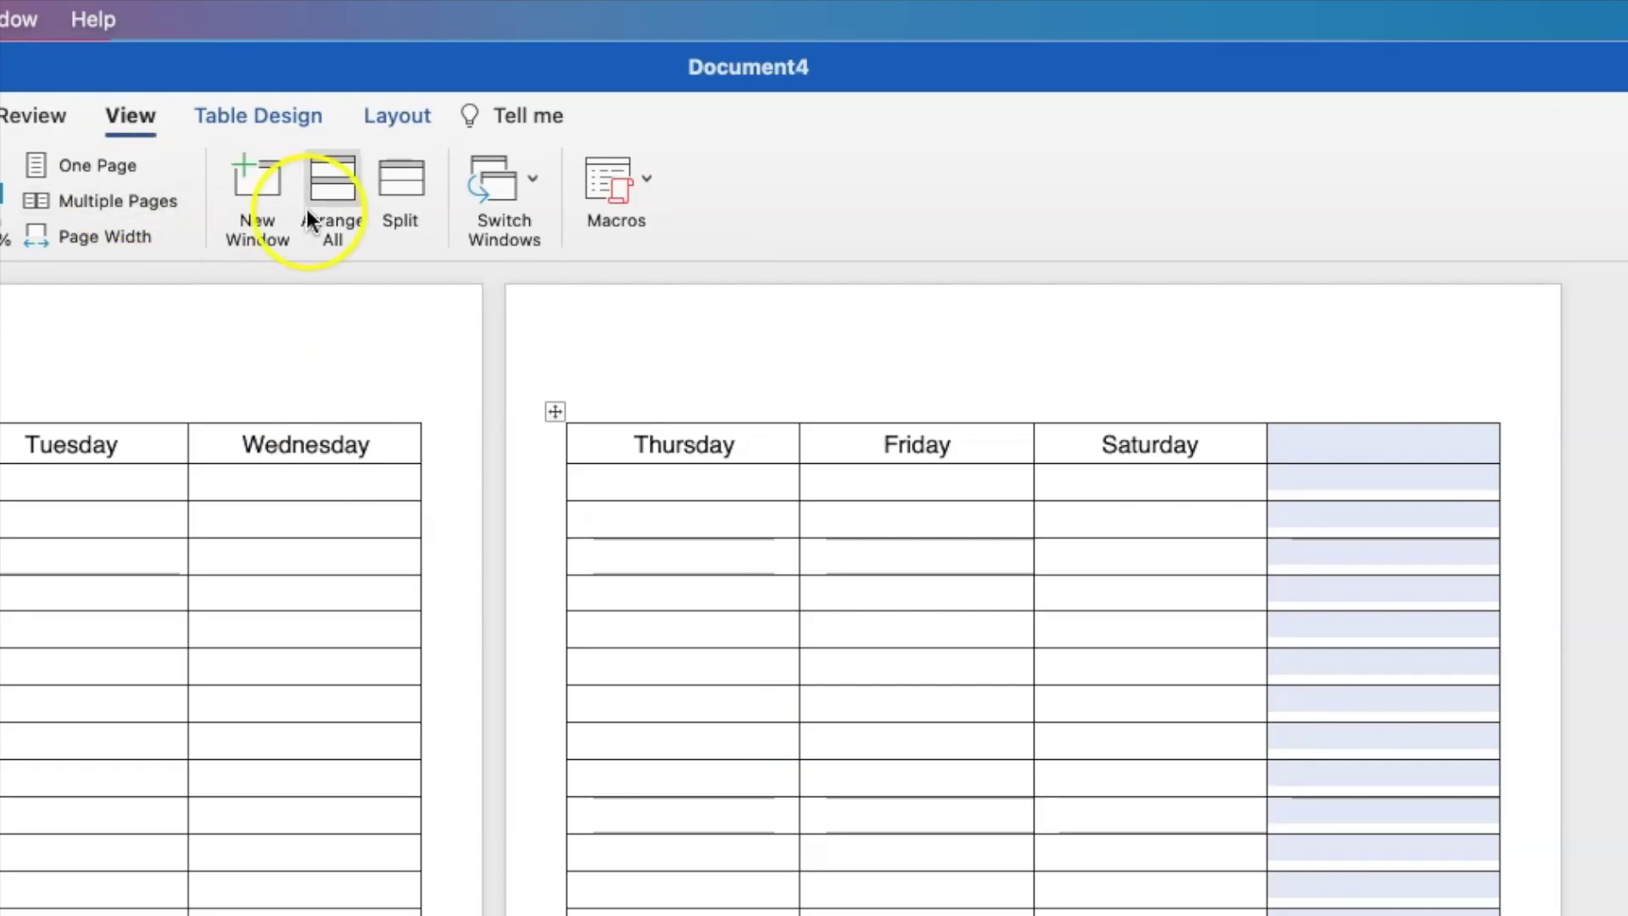
click(369, 114)
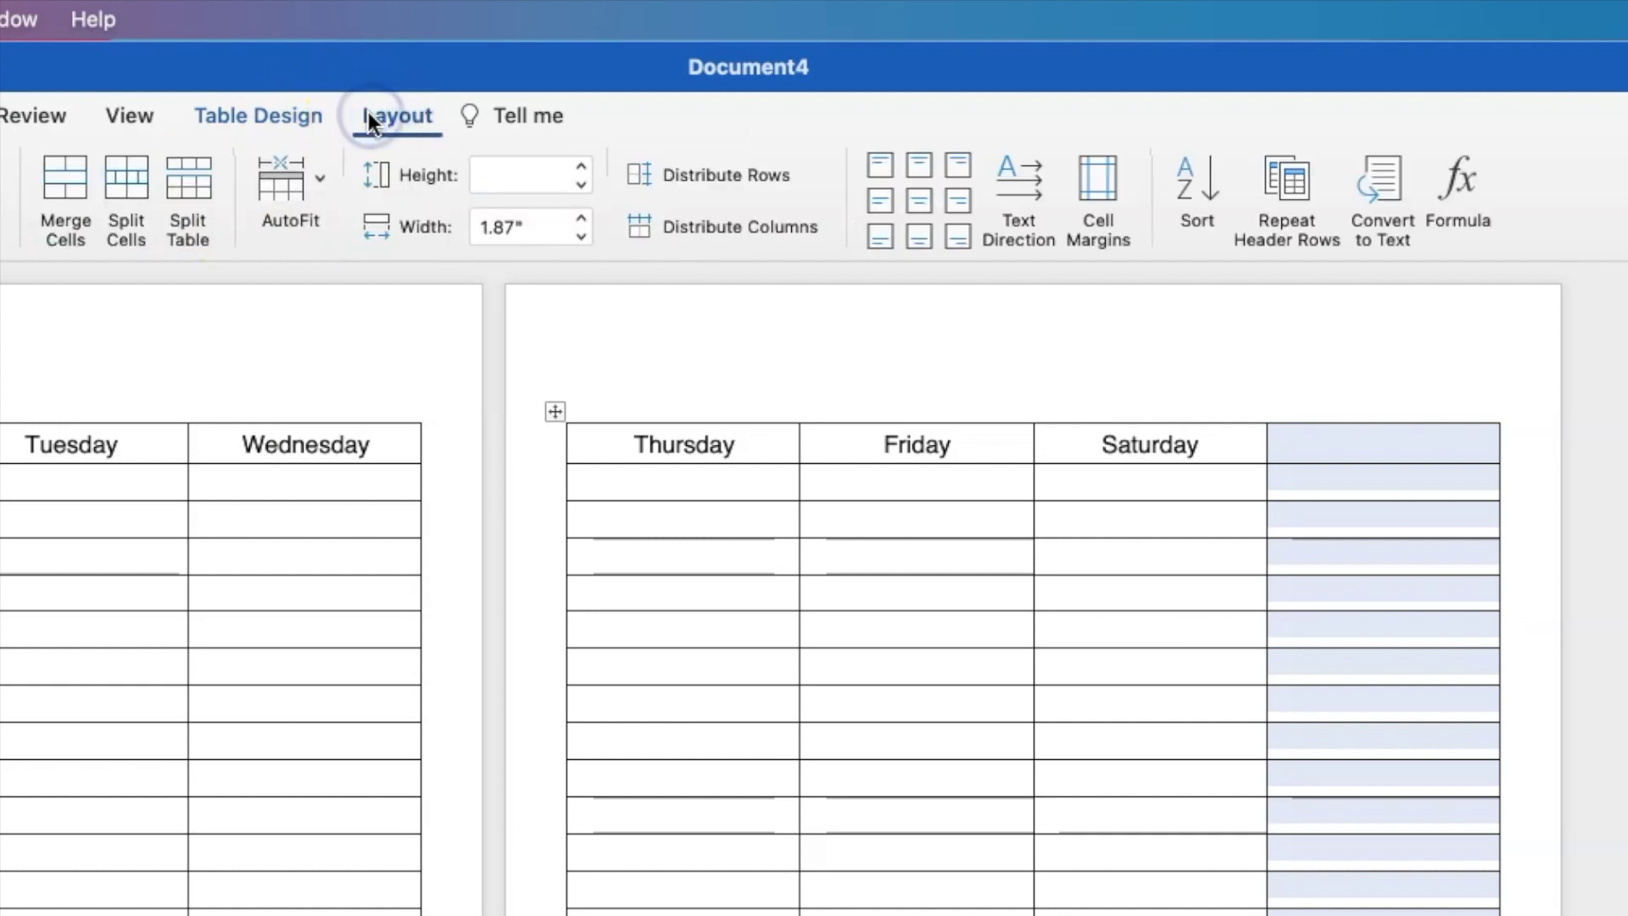
click(116, 178)
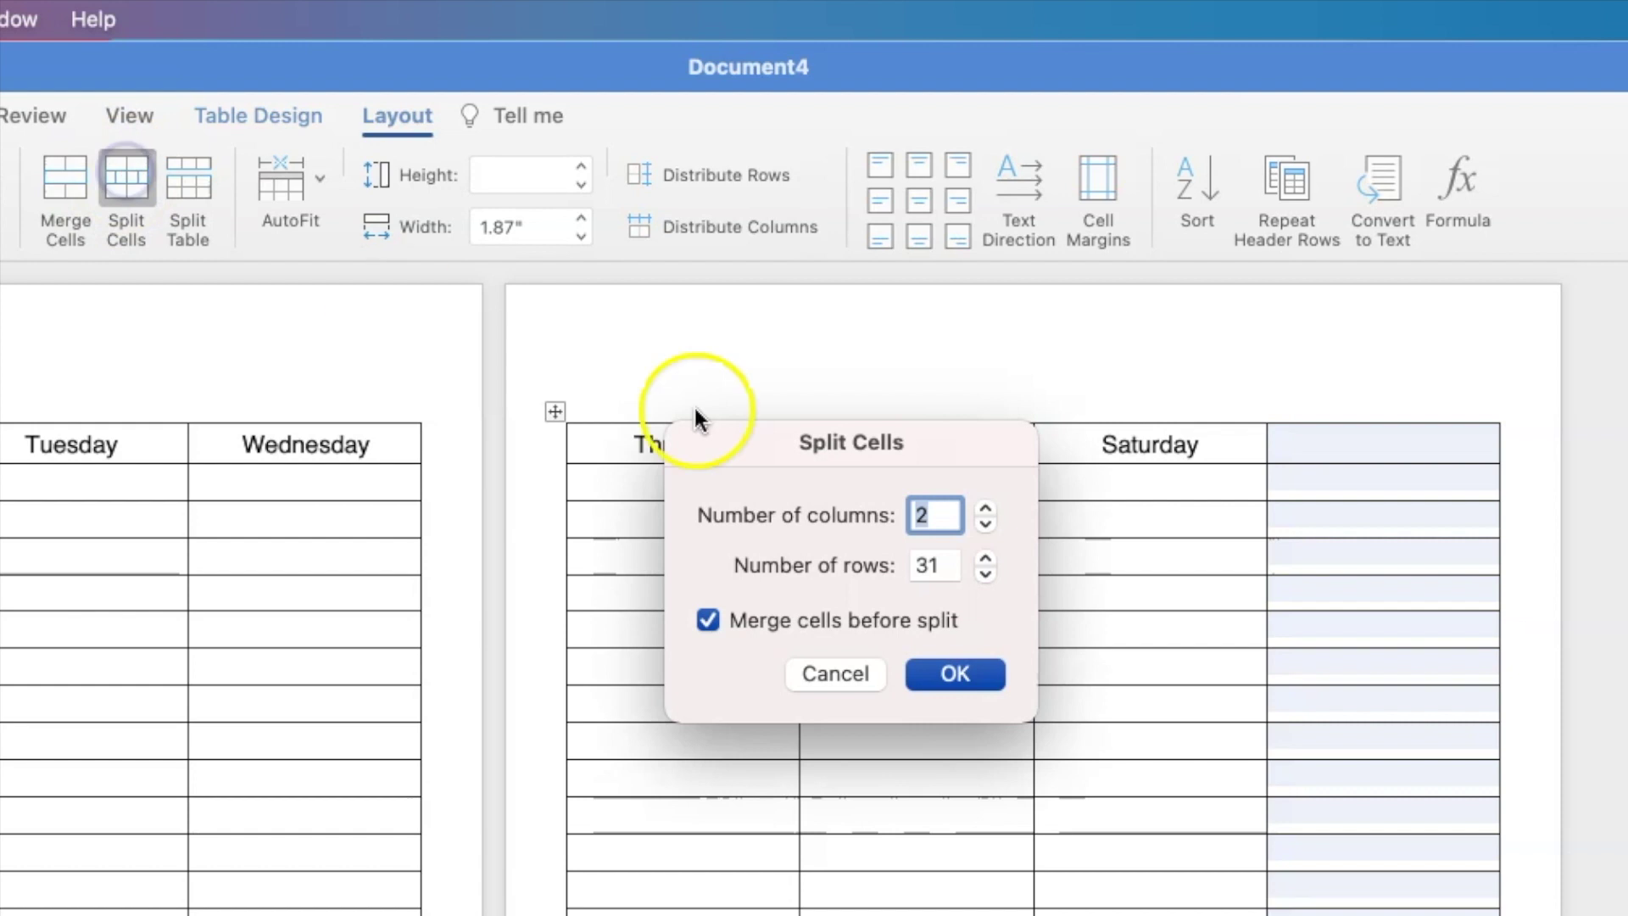
click(953, 676)
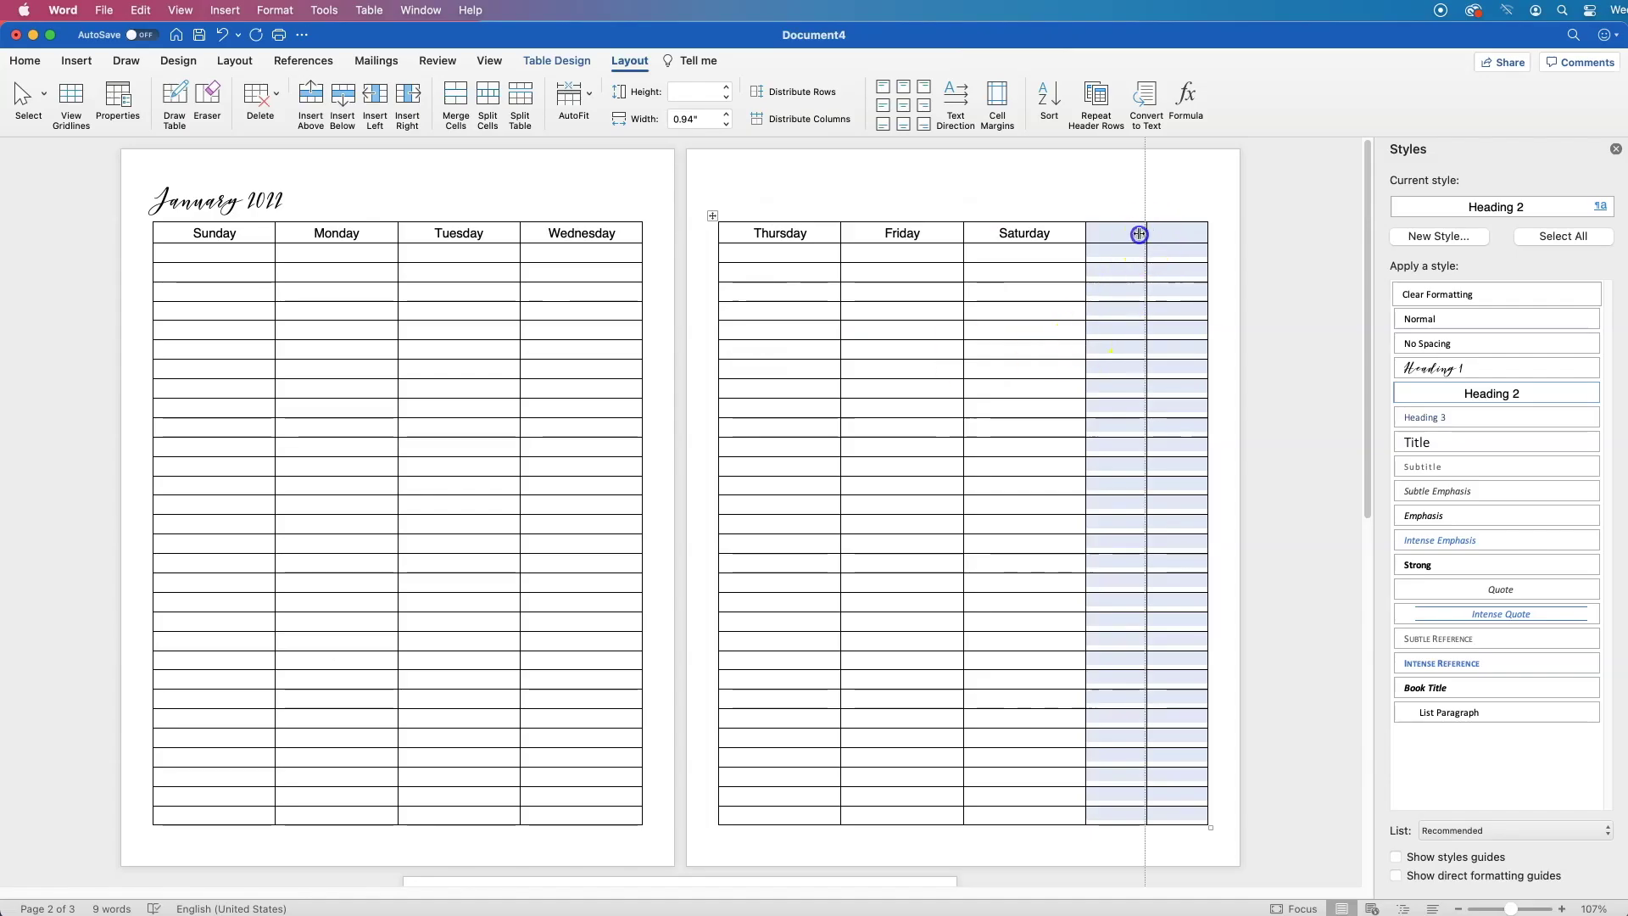
- Drag the new inner border left to make a thin spacer column, then select it
drag(1139, 234, 1095, 234)
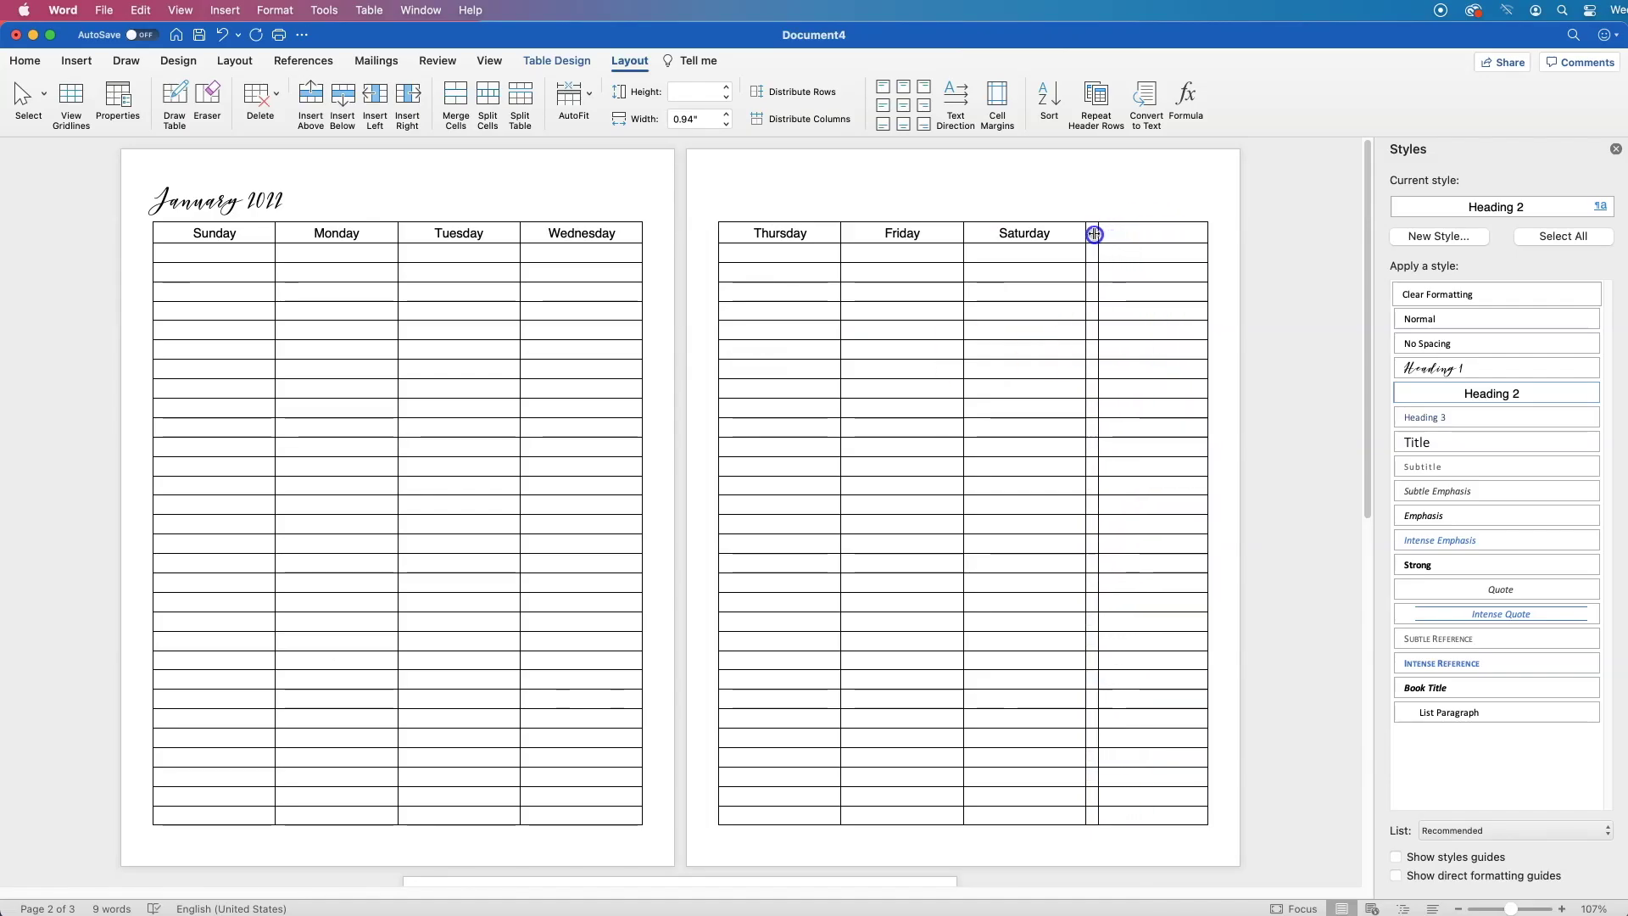
click(1092, 236)
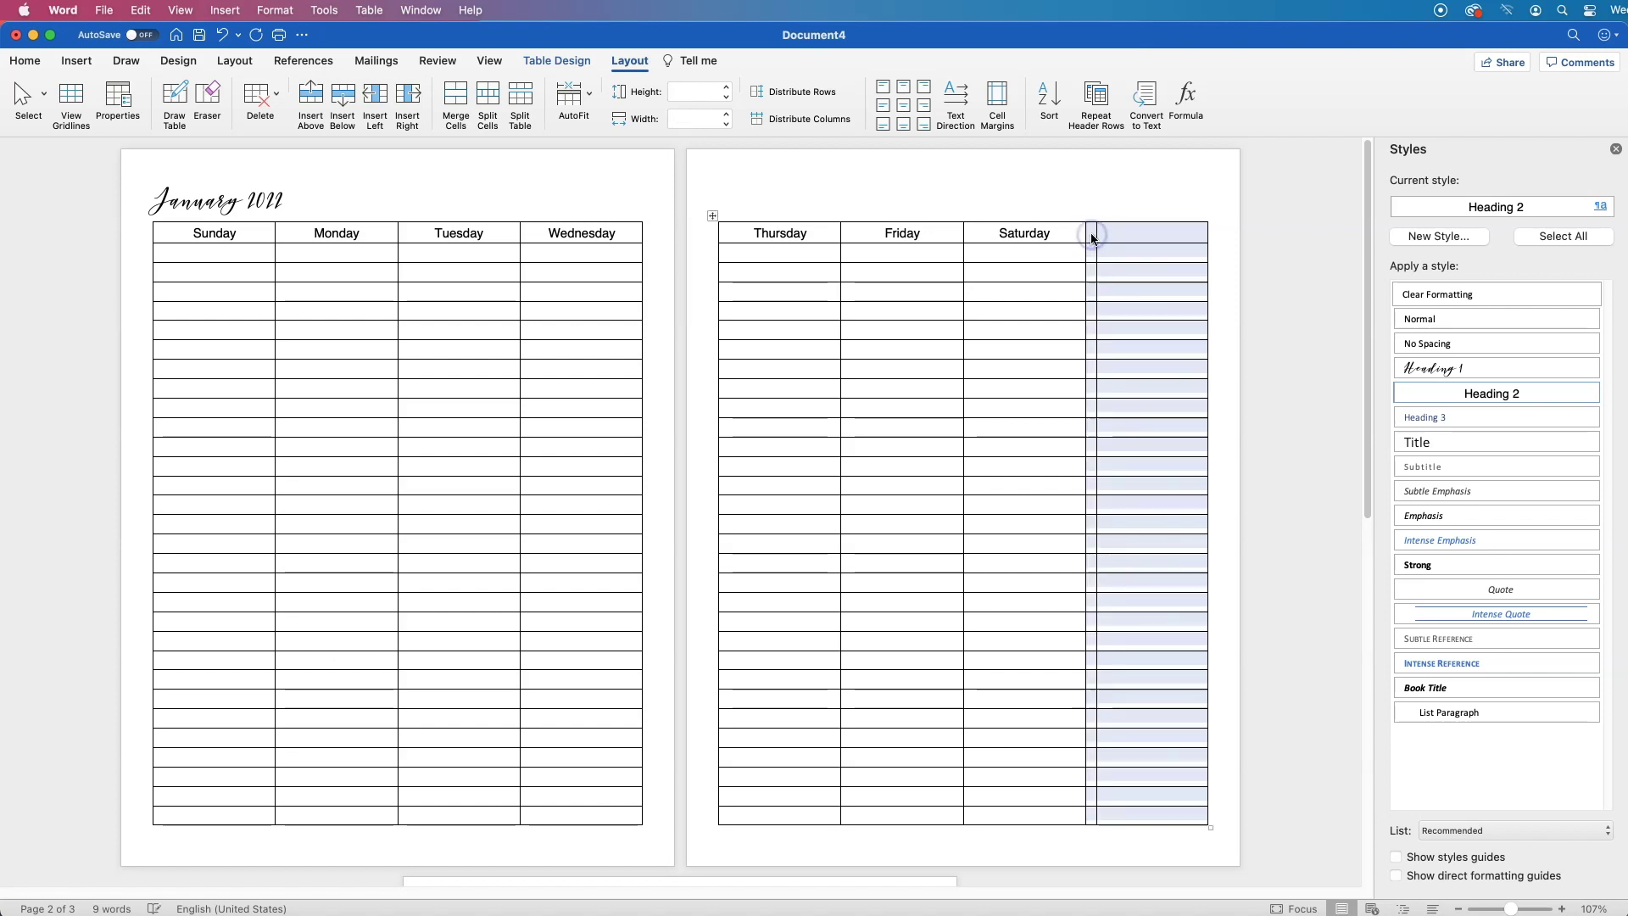
click(1092, 235)
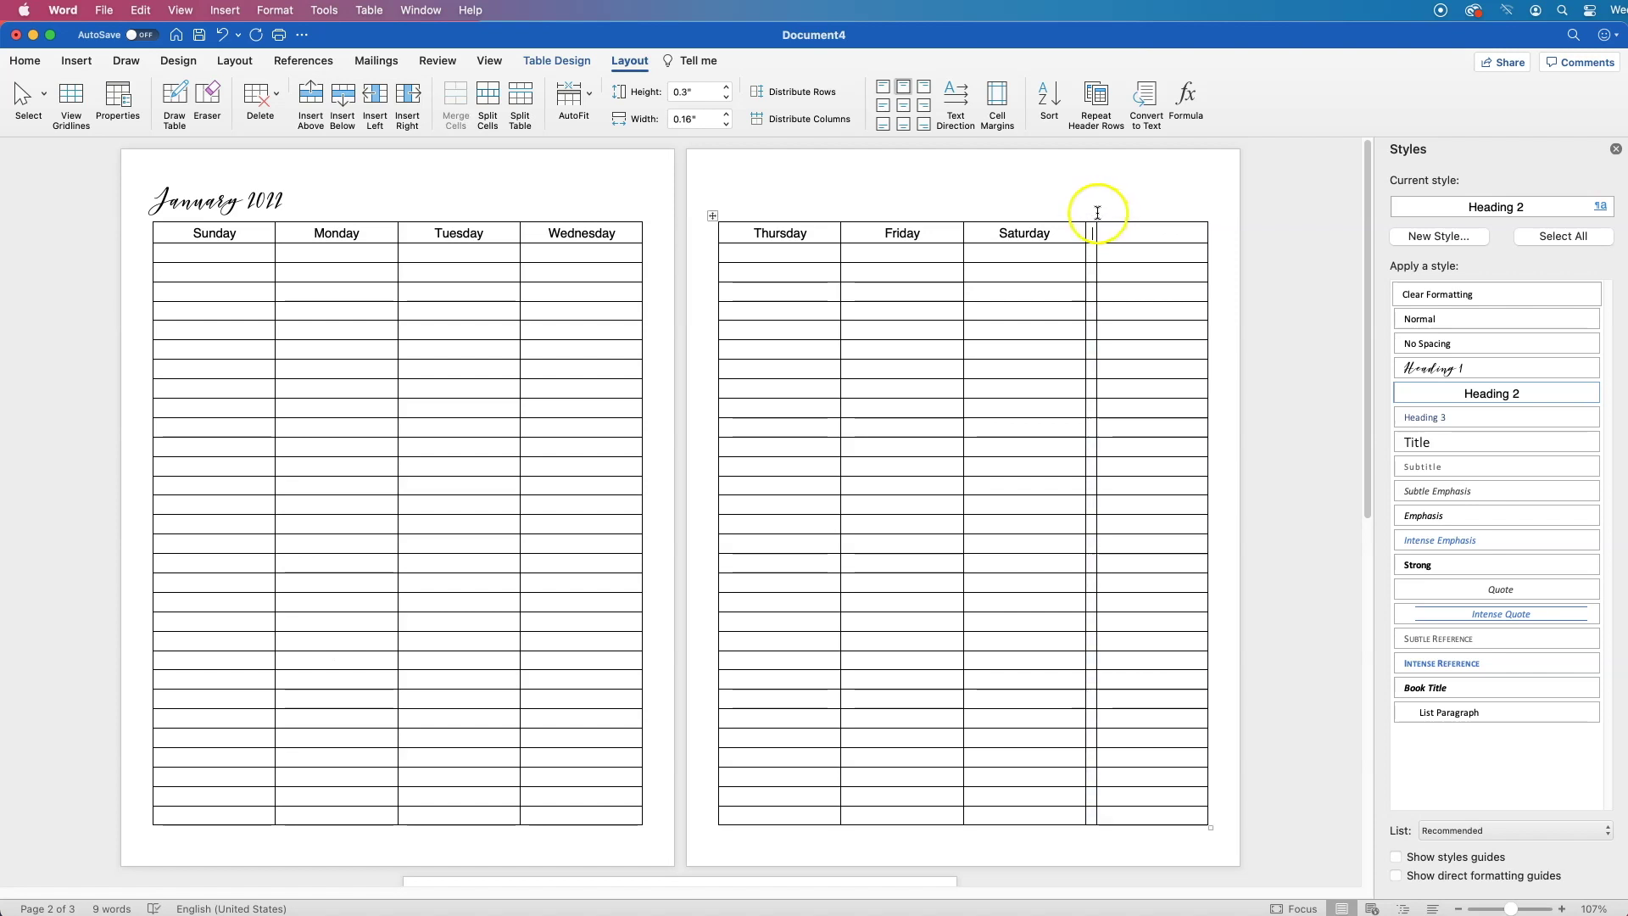
click(1092, 220)
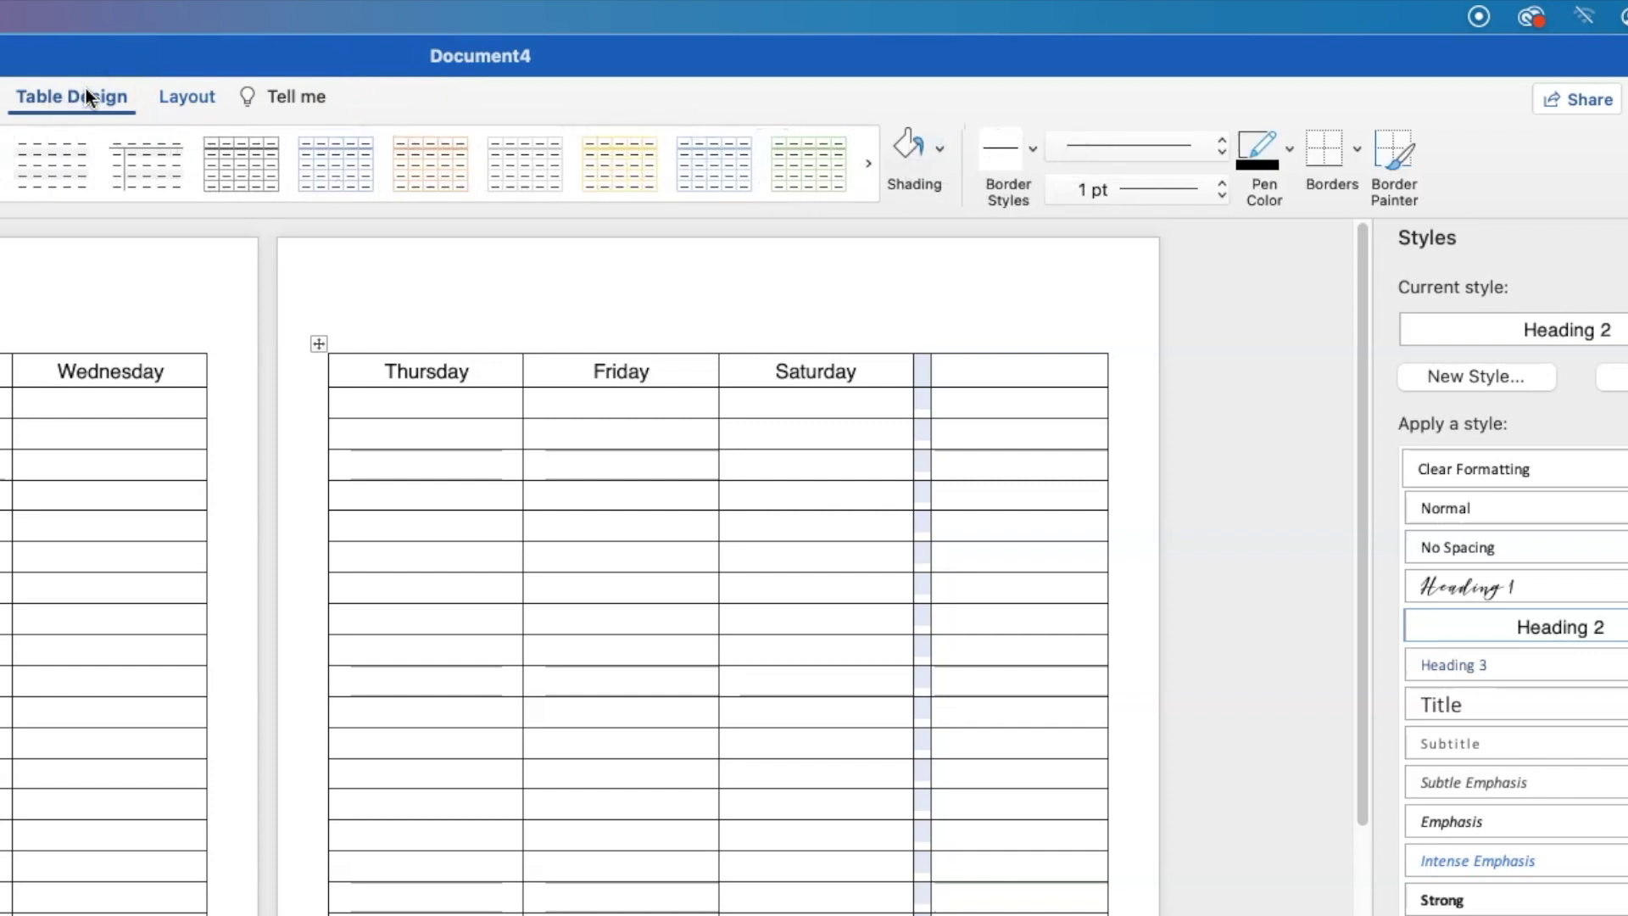
- Turn off the inside, top and bottom borders of the narrow spacer column
click(1358, 152)
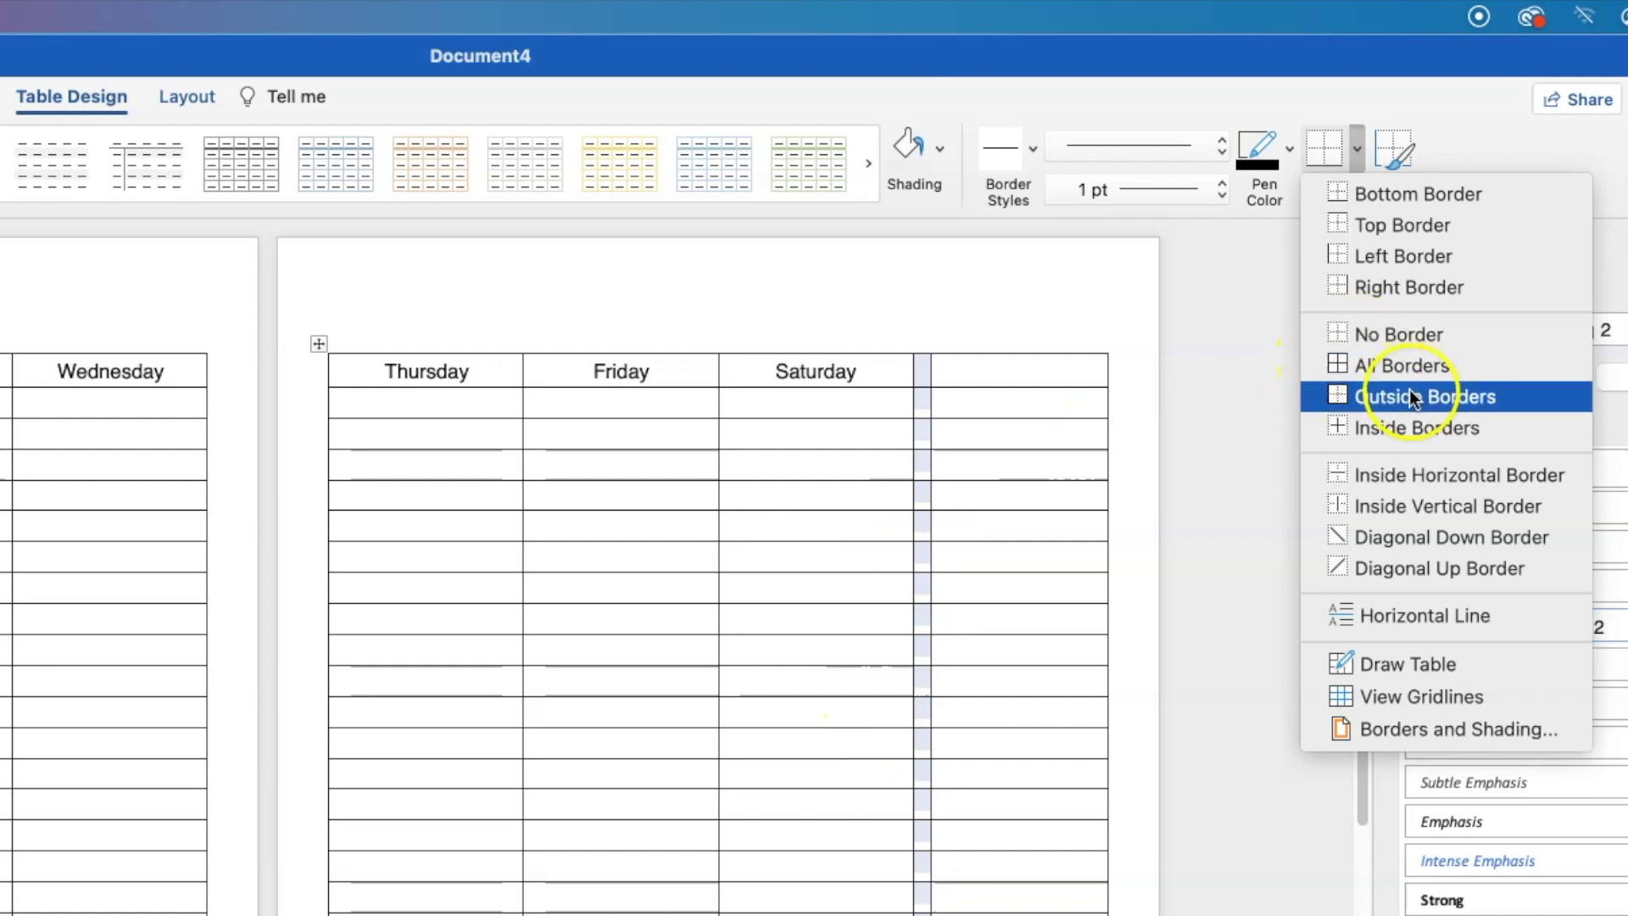
click(1431, 429)
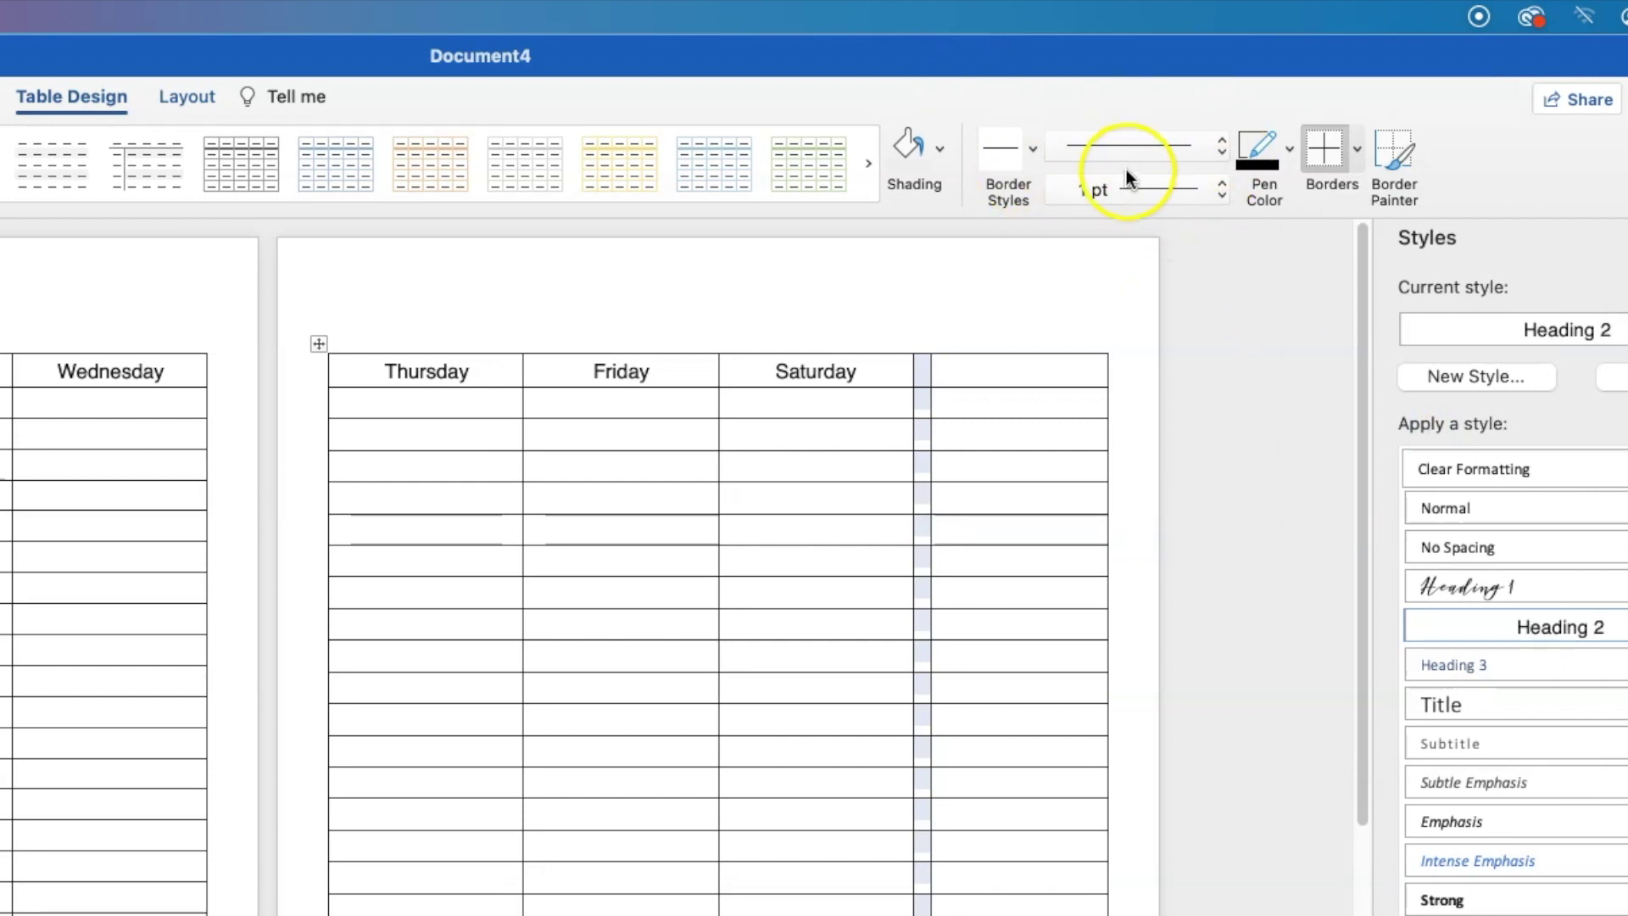
click(1322, 151)
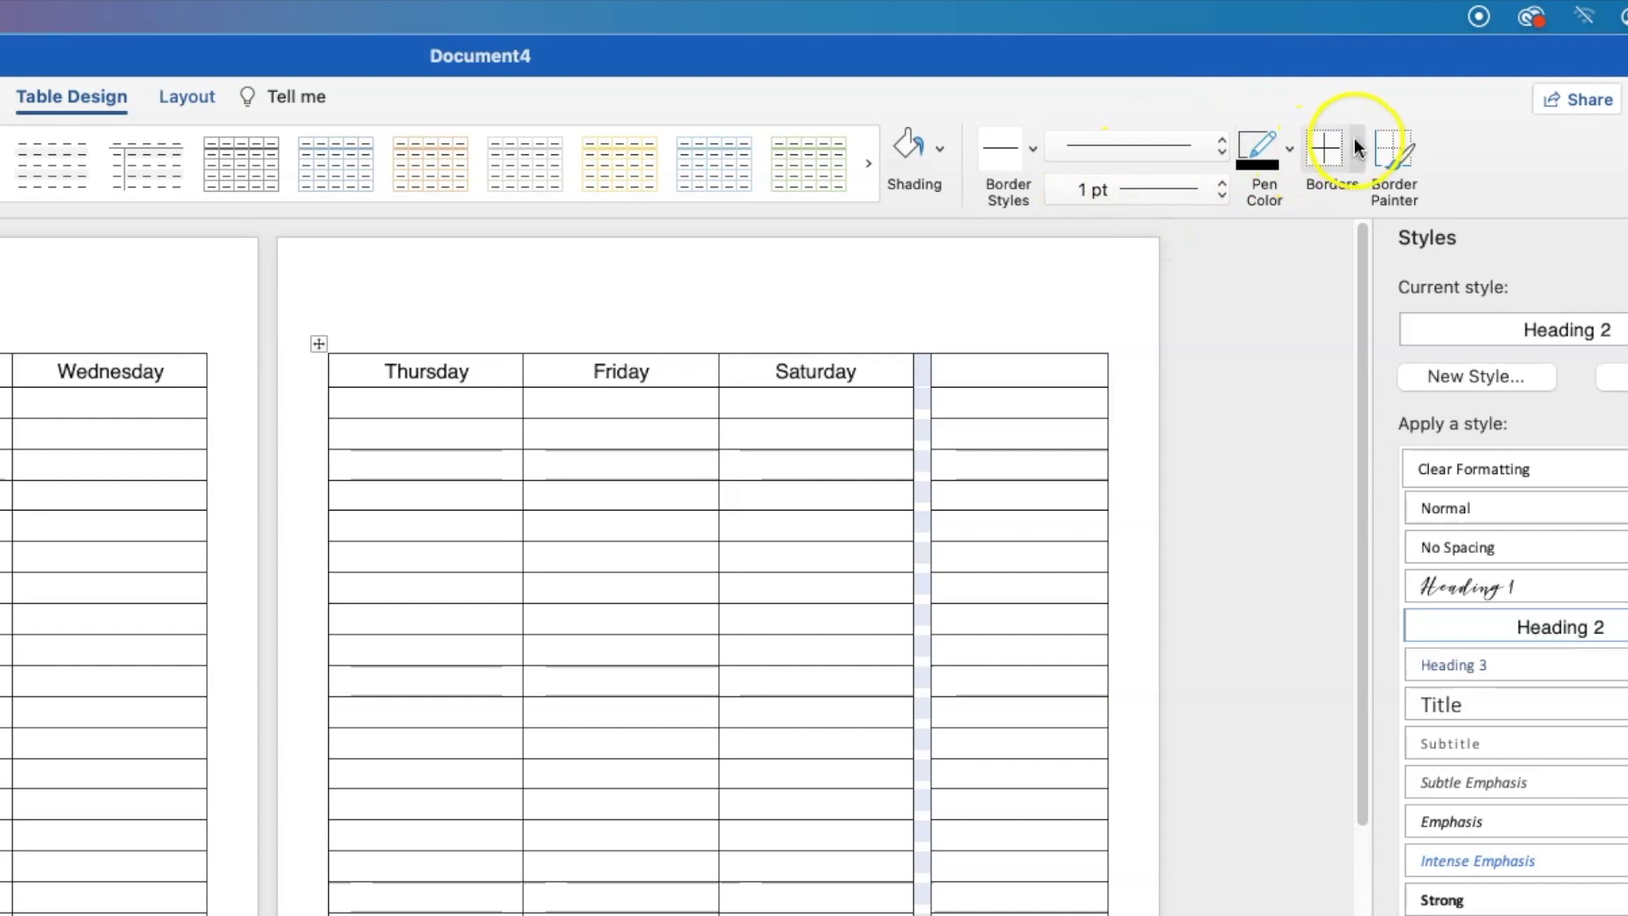
click(1356, 142)
click(1357, 221)
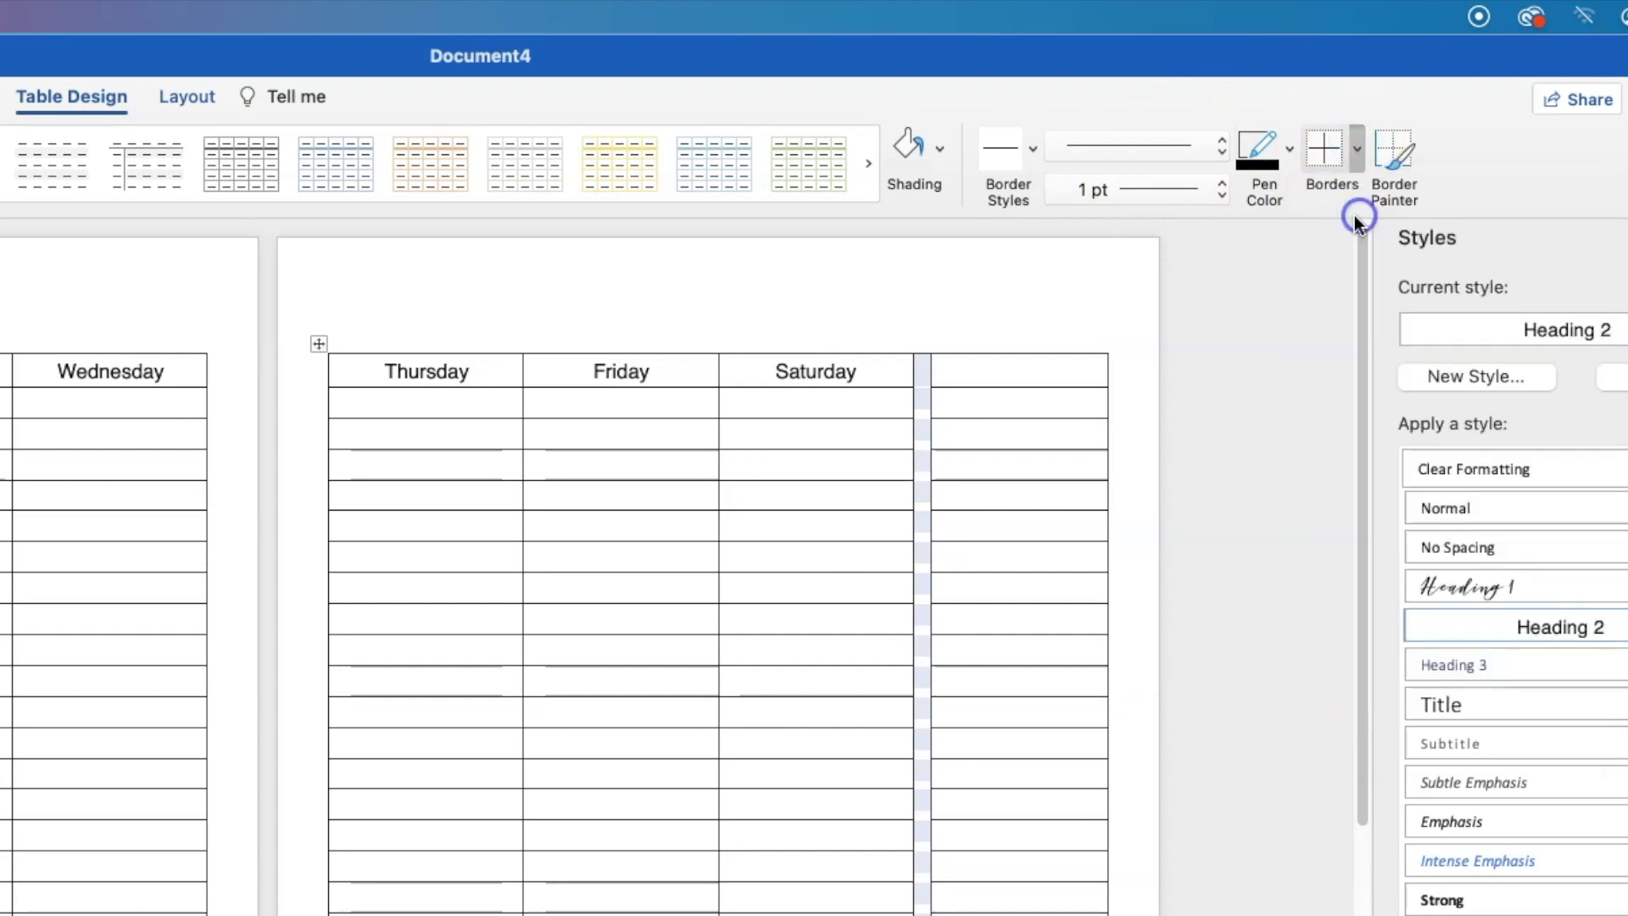
click(1327, 144)
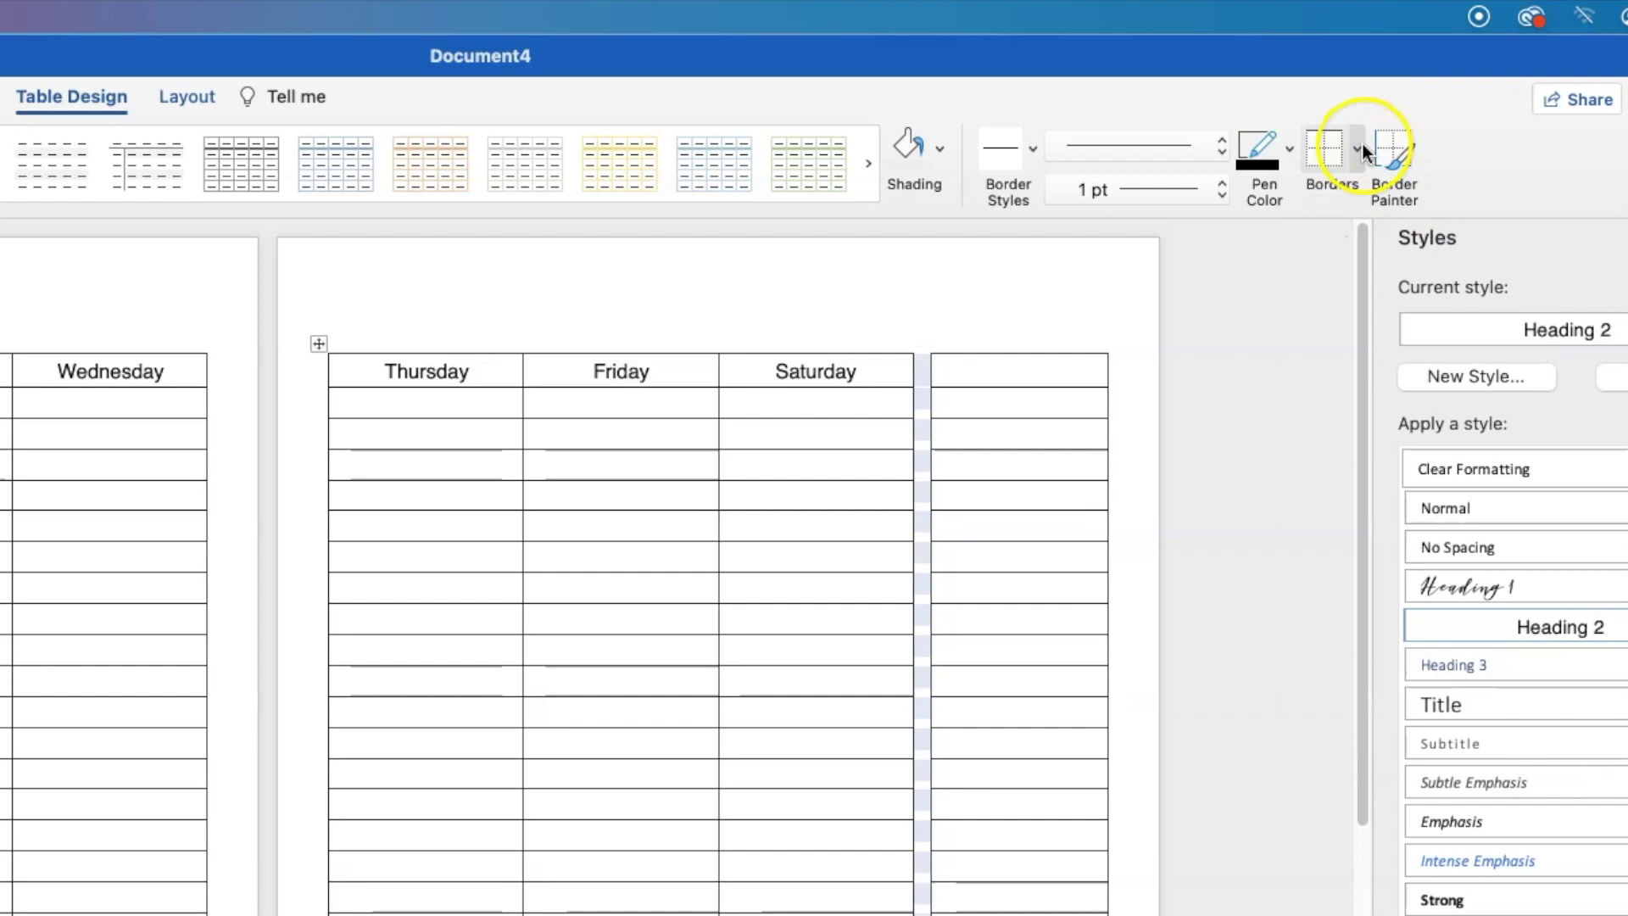
click(1362, 144)
click(1359, 191)
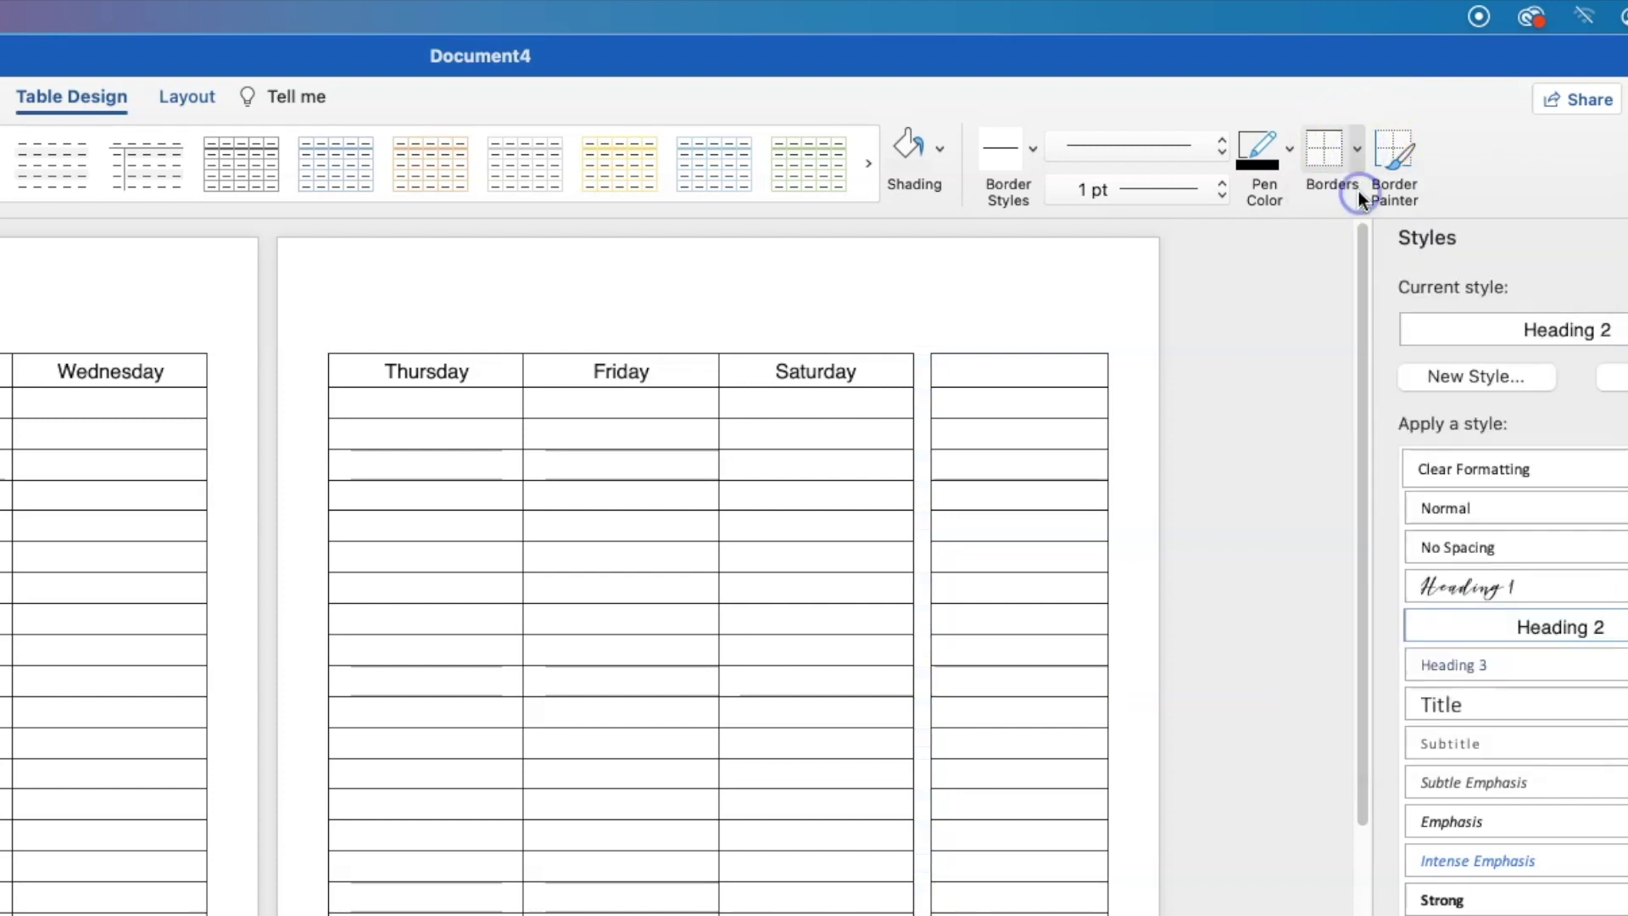
click(1324, 143)
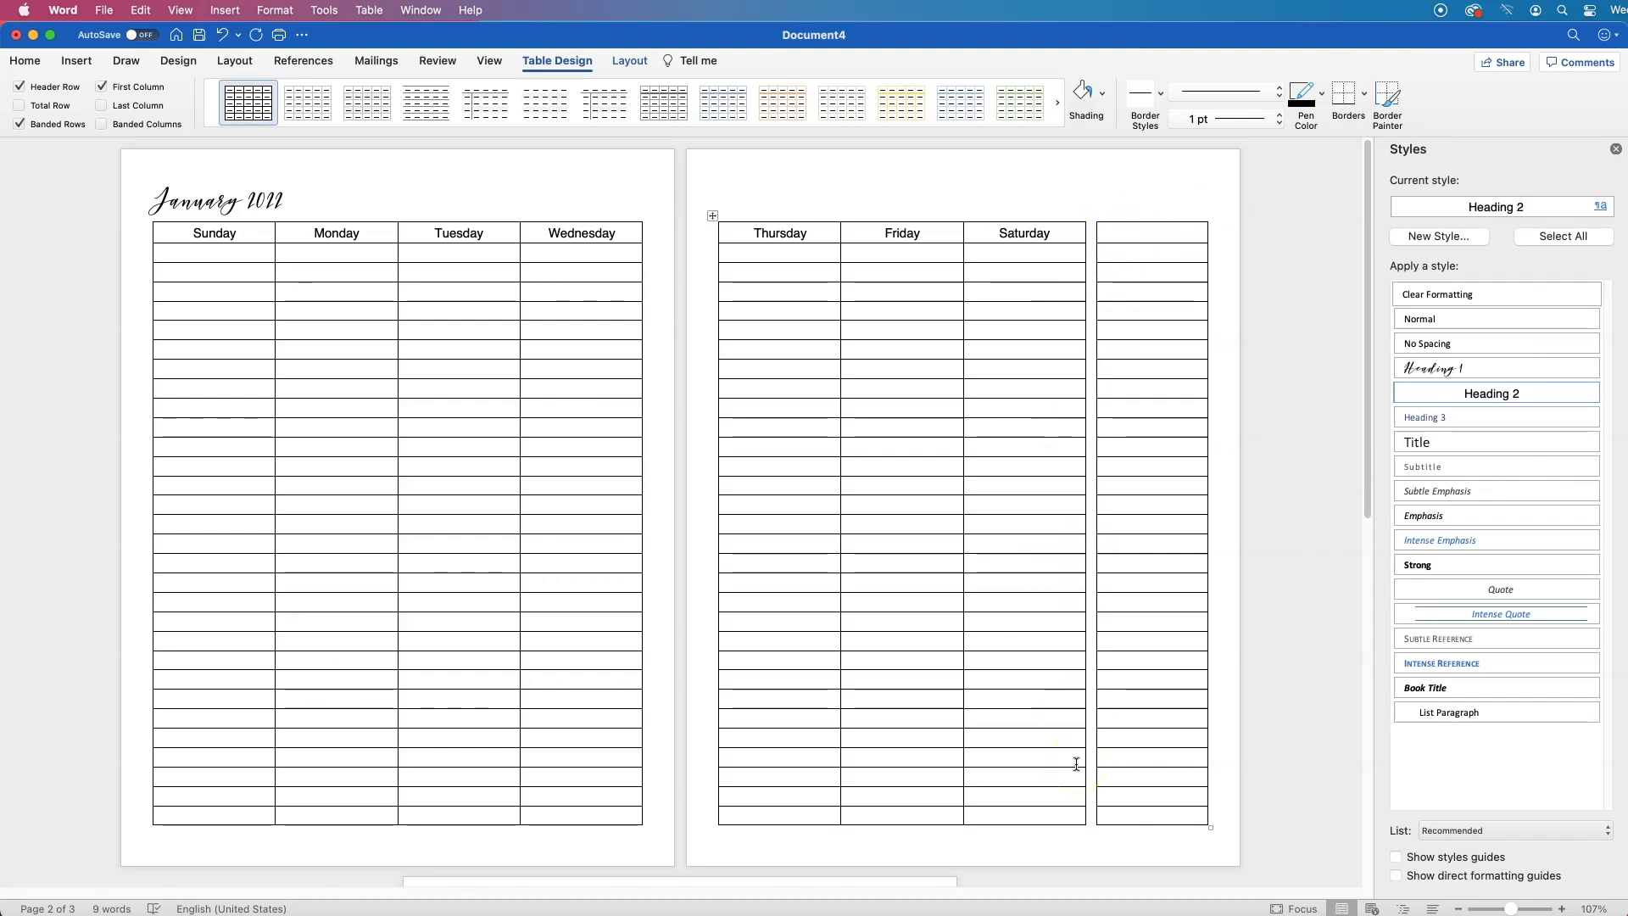
- Select the Notes column and remove its left and right edge lines
click(1163, 234)
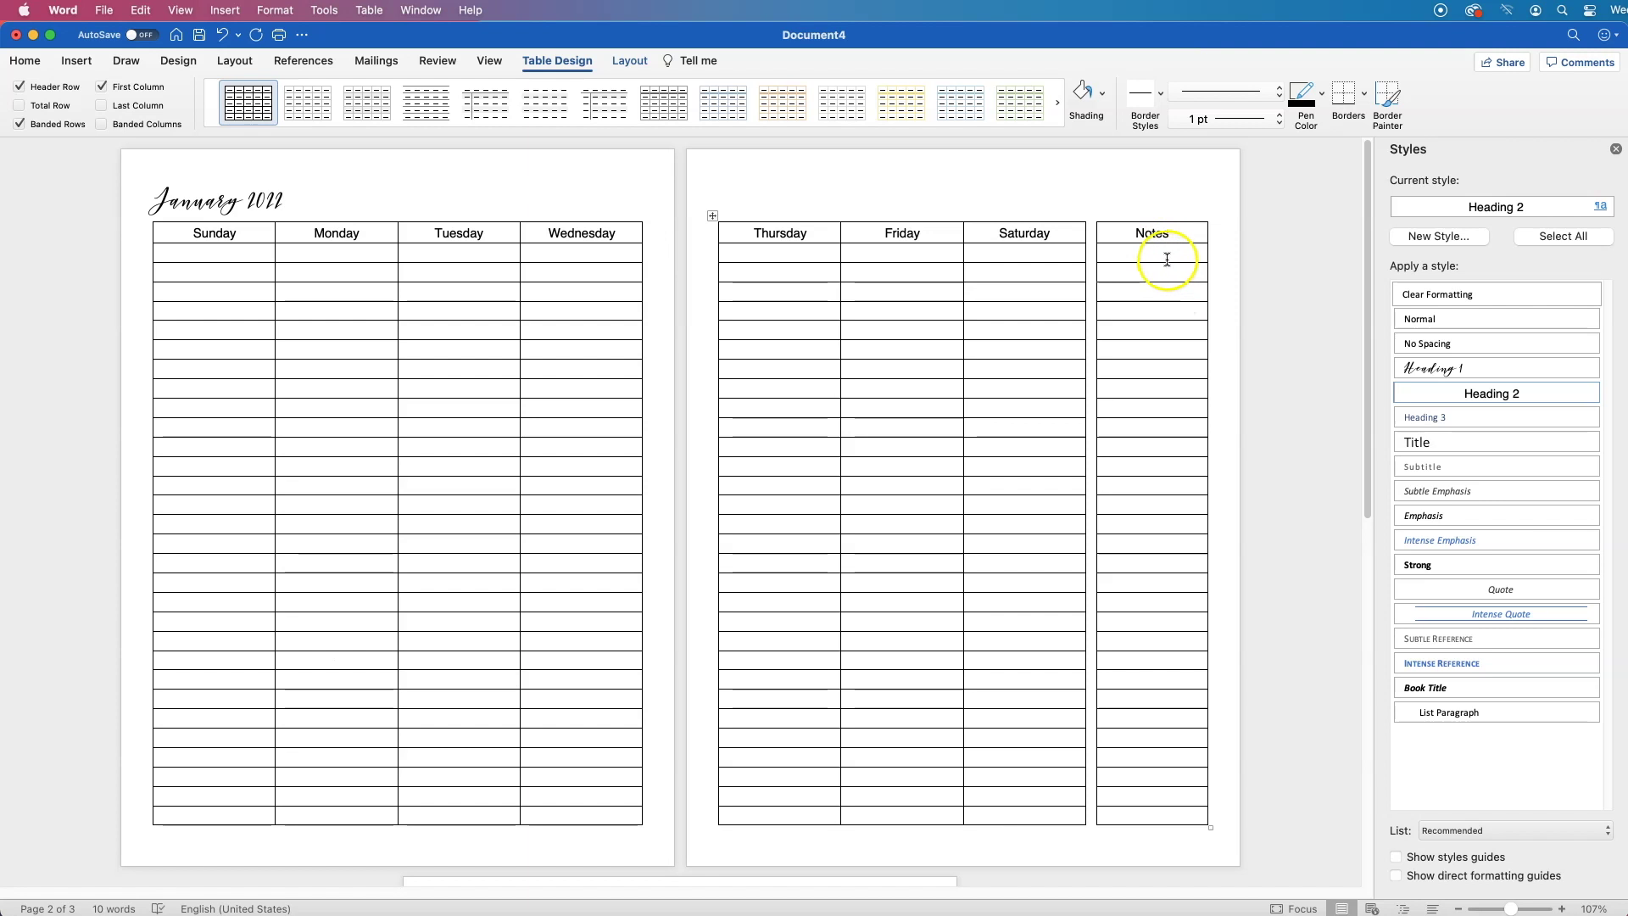
click(1162, 256)
drag(1185, 235, 1169, 815)
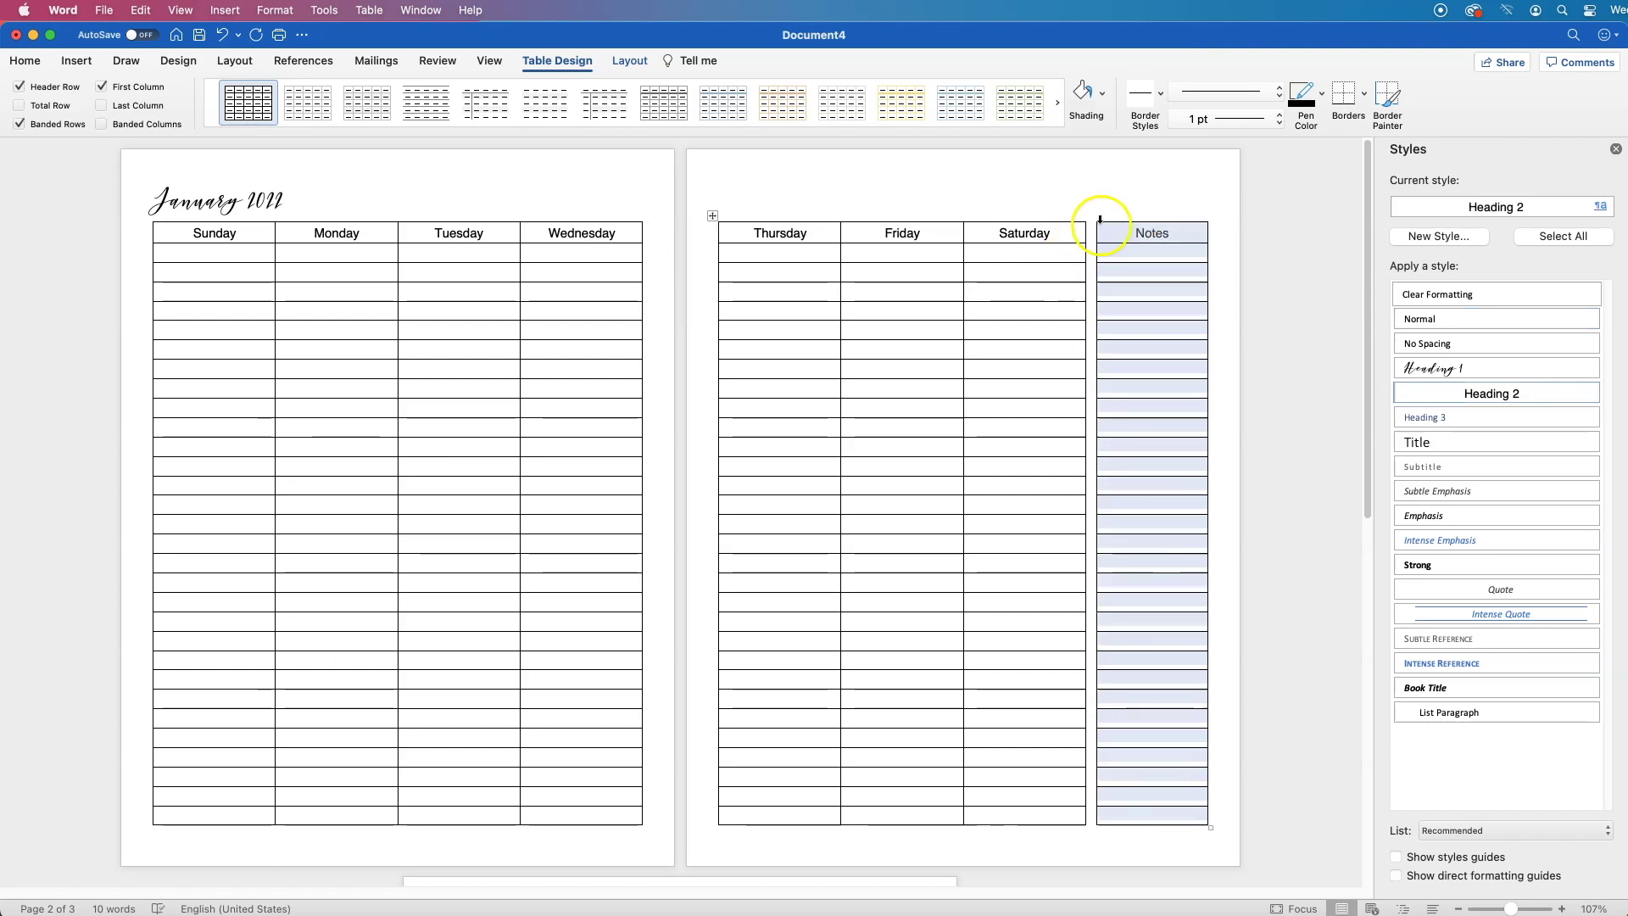
click(1363, 95)
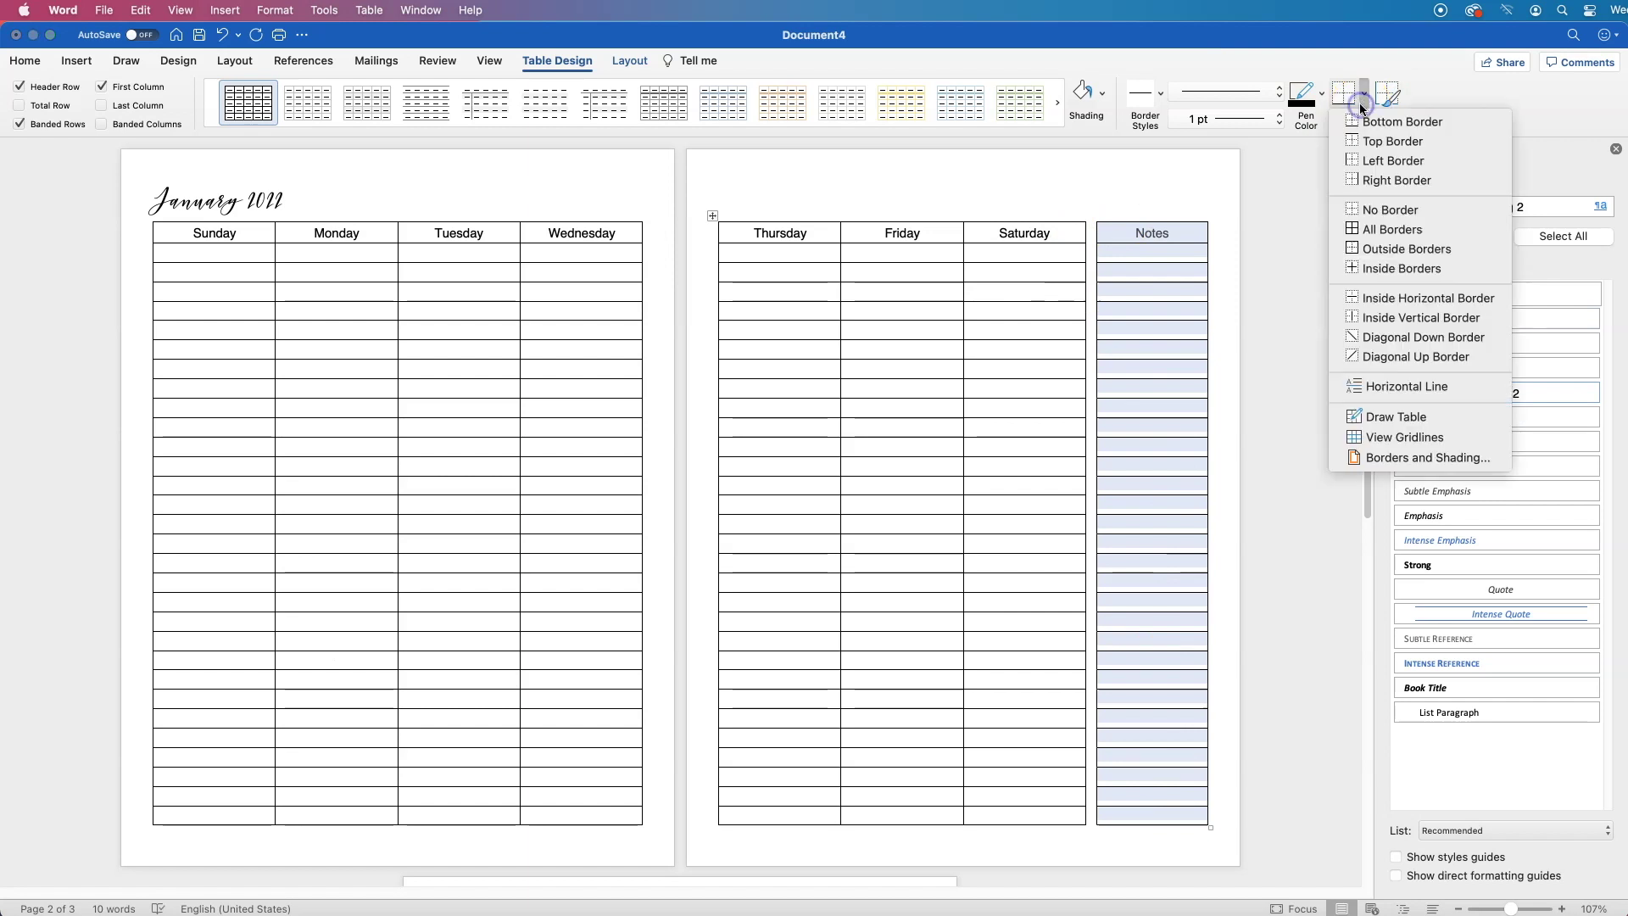
click(1381, 162)
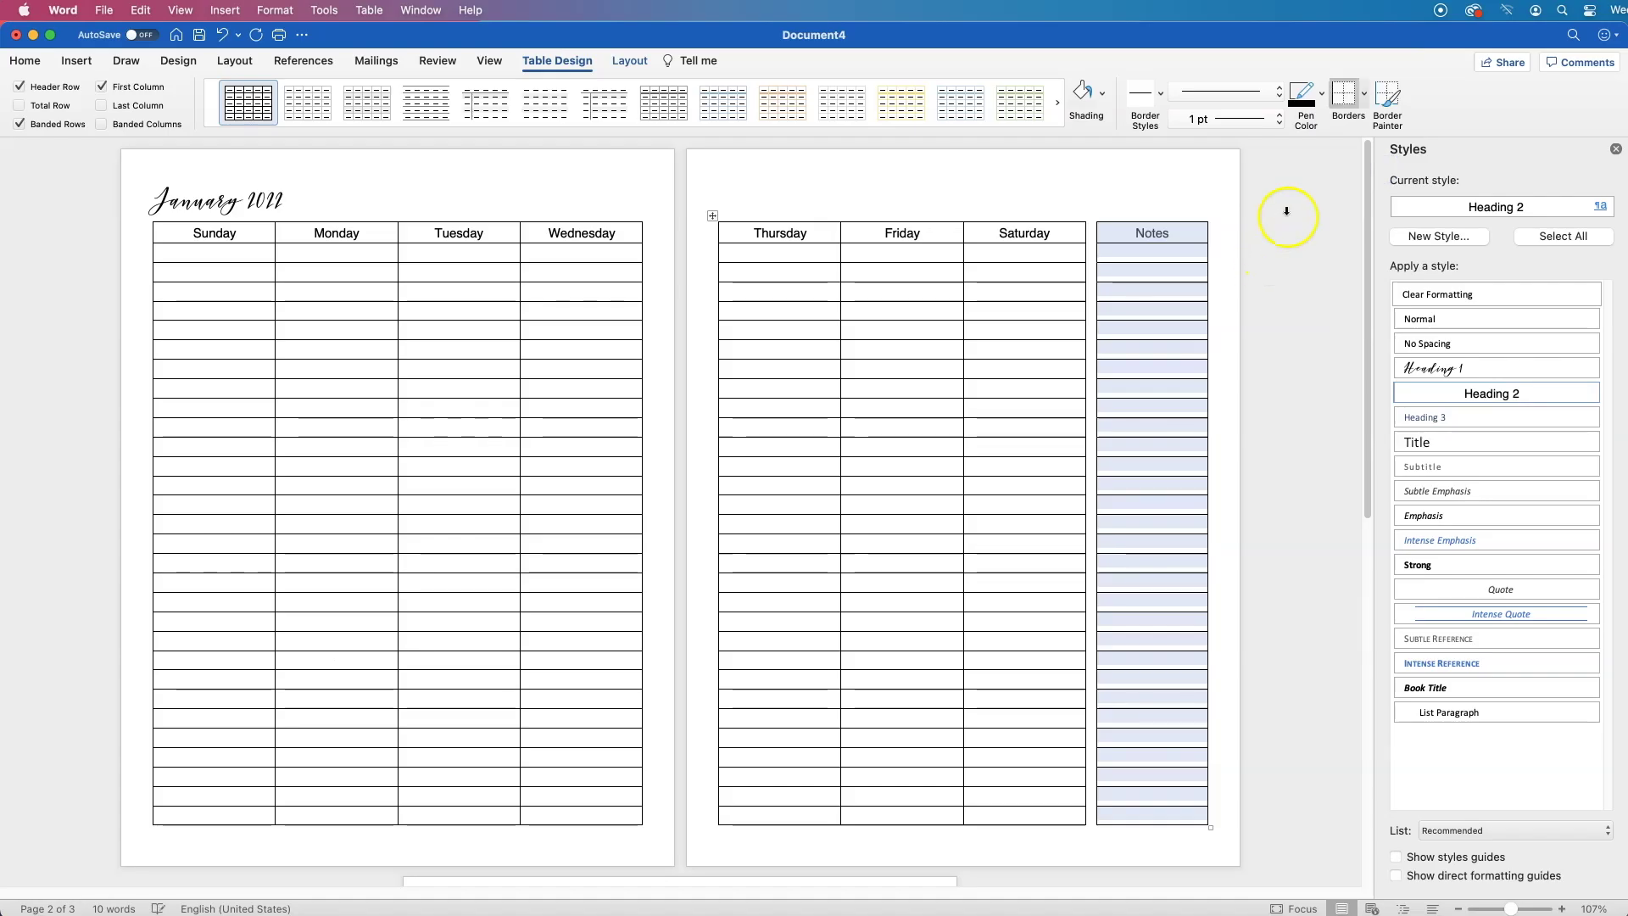
click(1338, 106)
click(1363, 95)
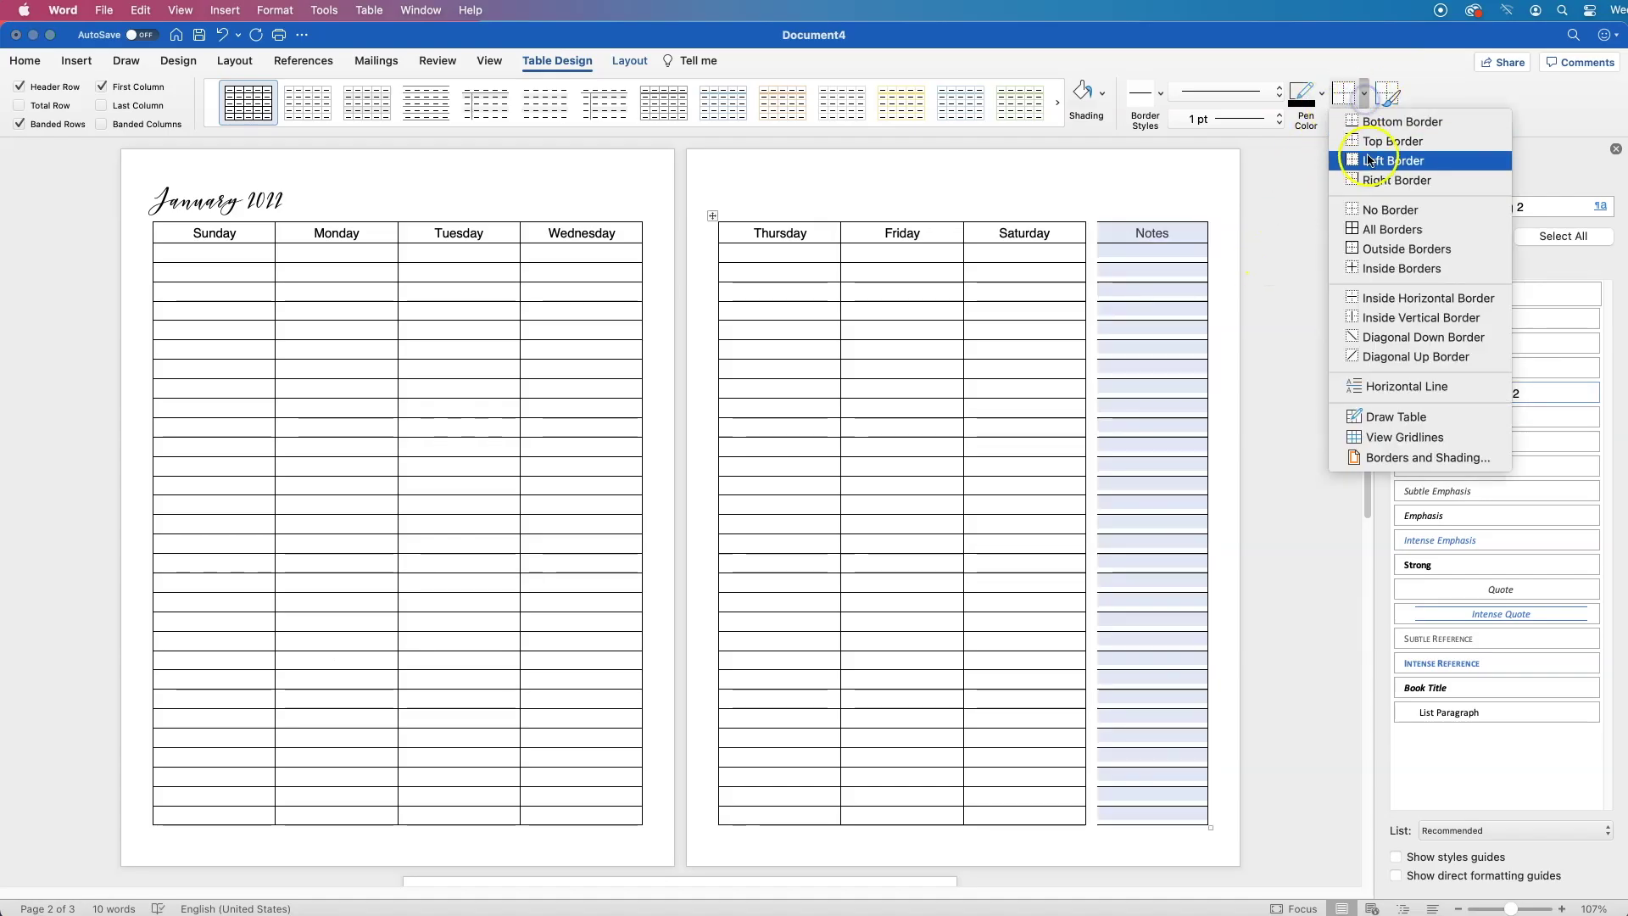
click(1376, 180)
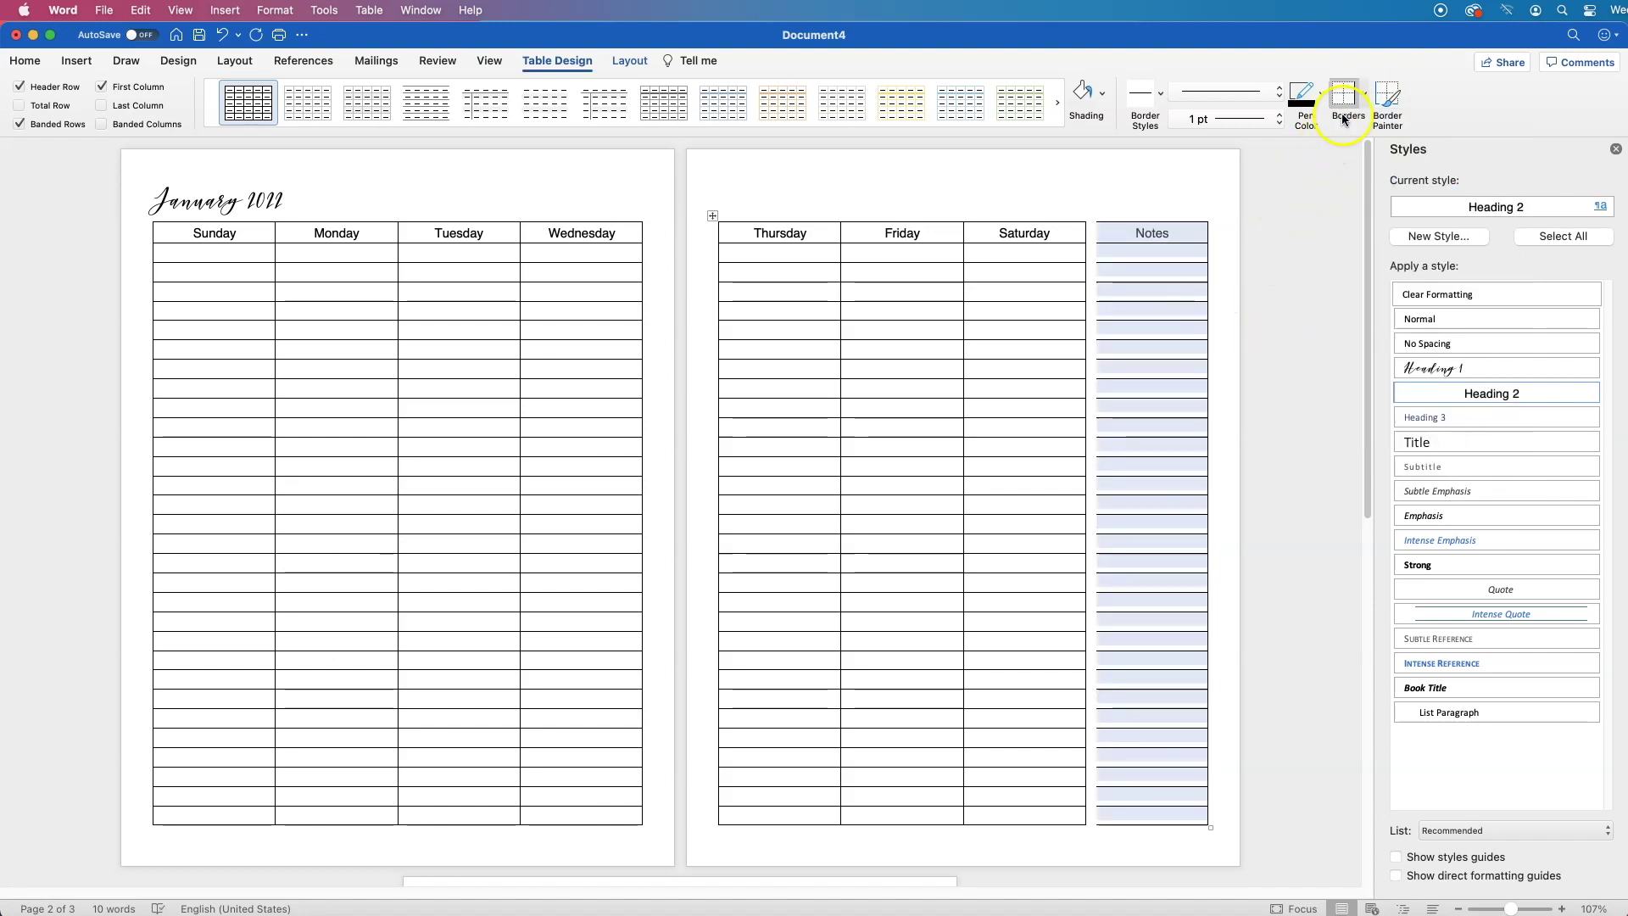
- Toggle the top and bottom borders so the Notes cells keep only horizontal lines
click(1196, 234)
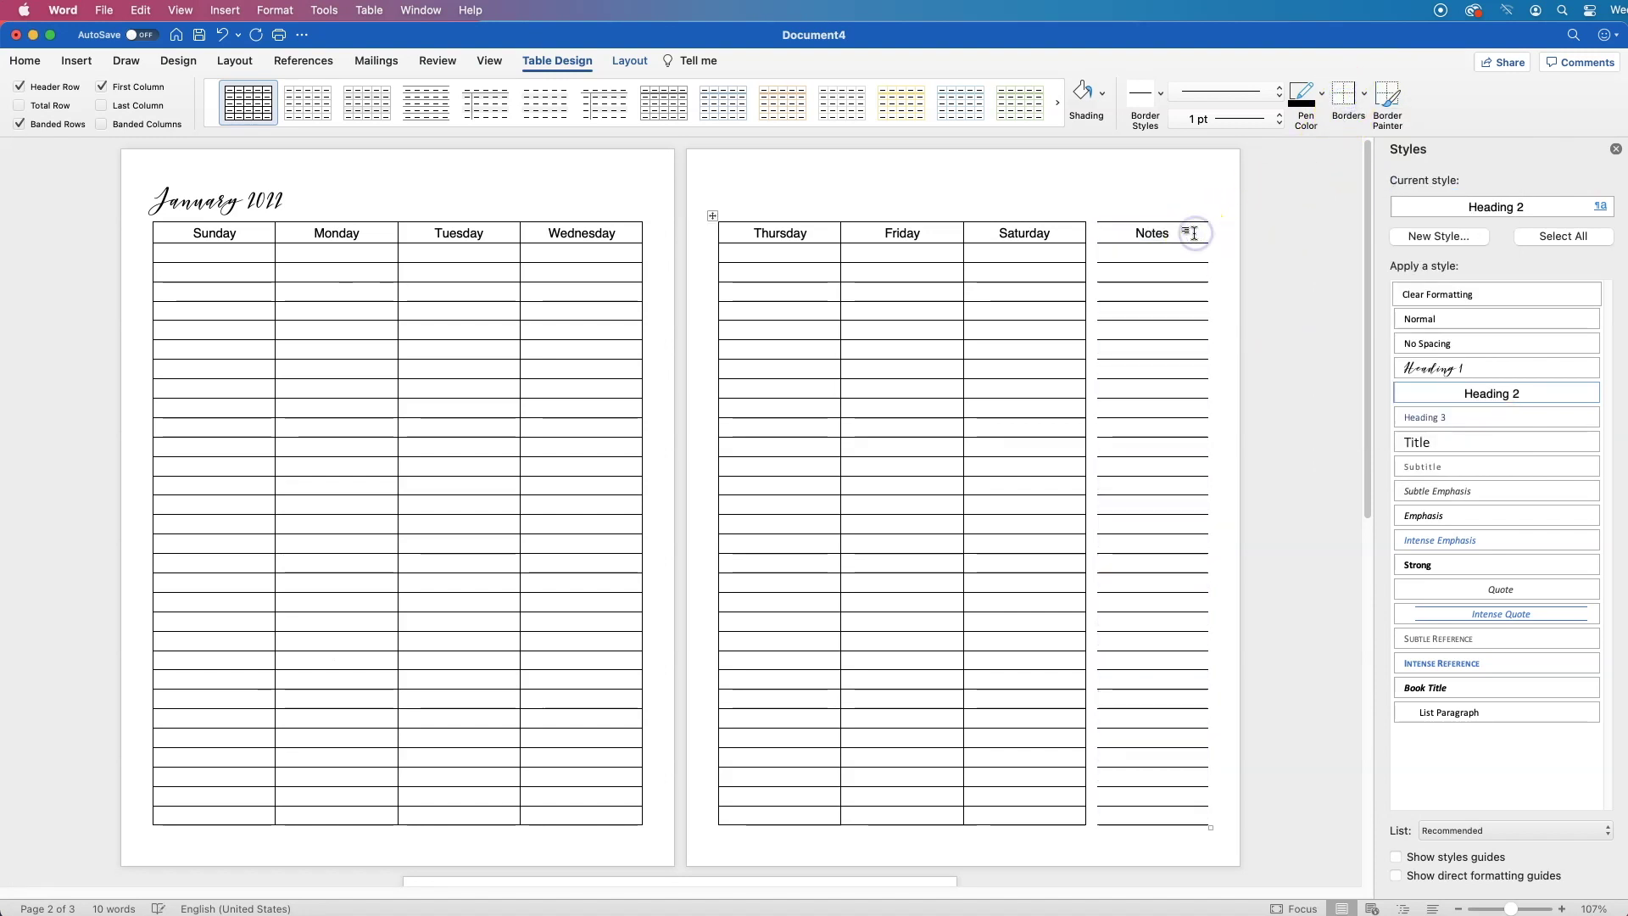
click(1363, 95)
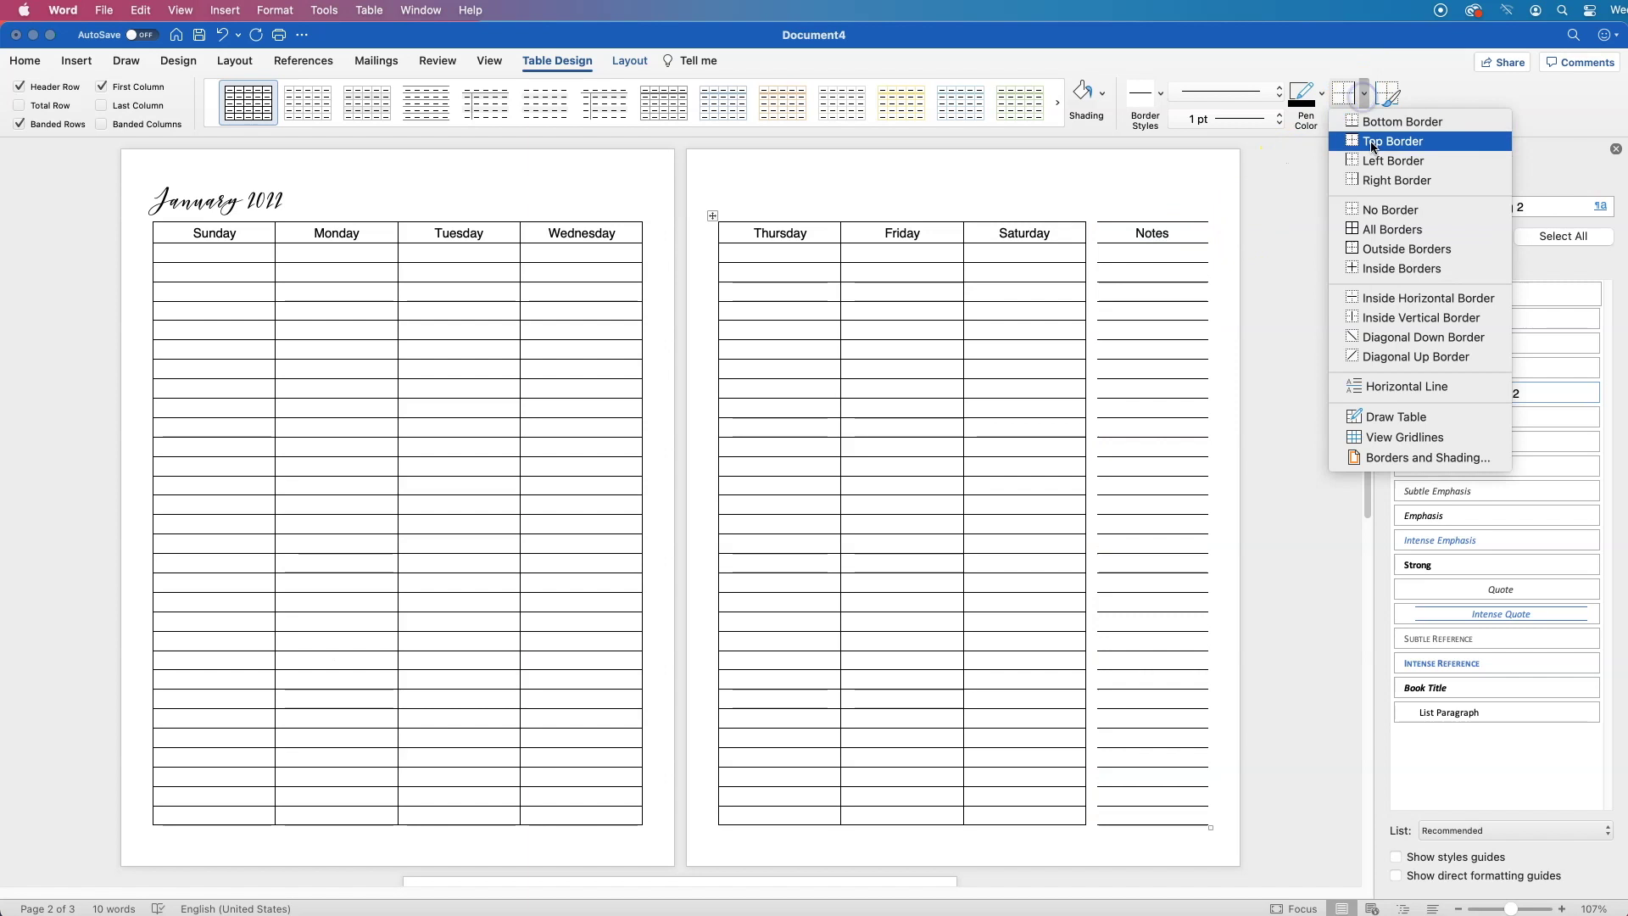
click(1374, 146)
click(1350, 93)
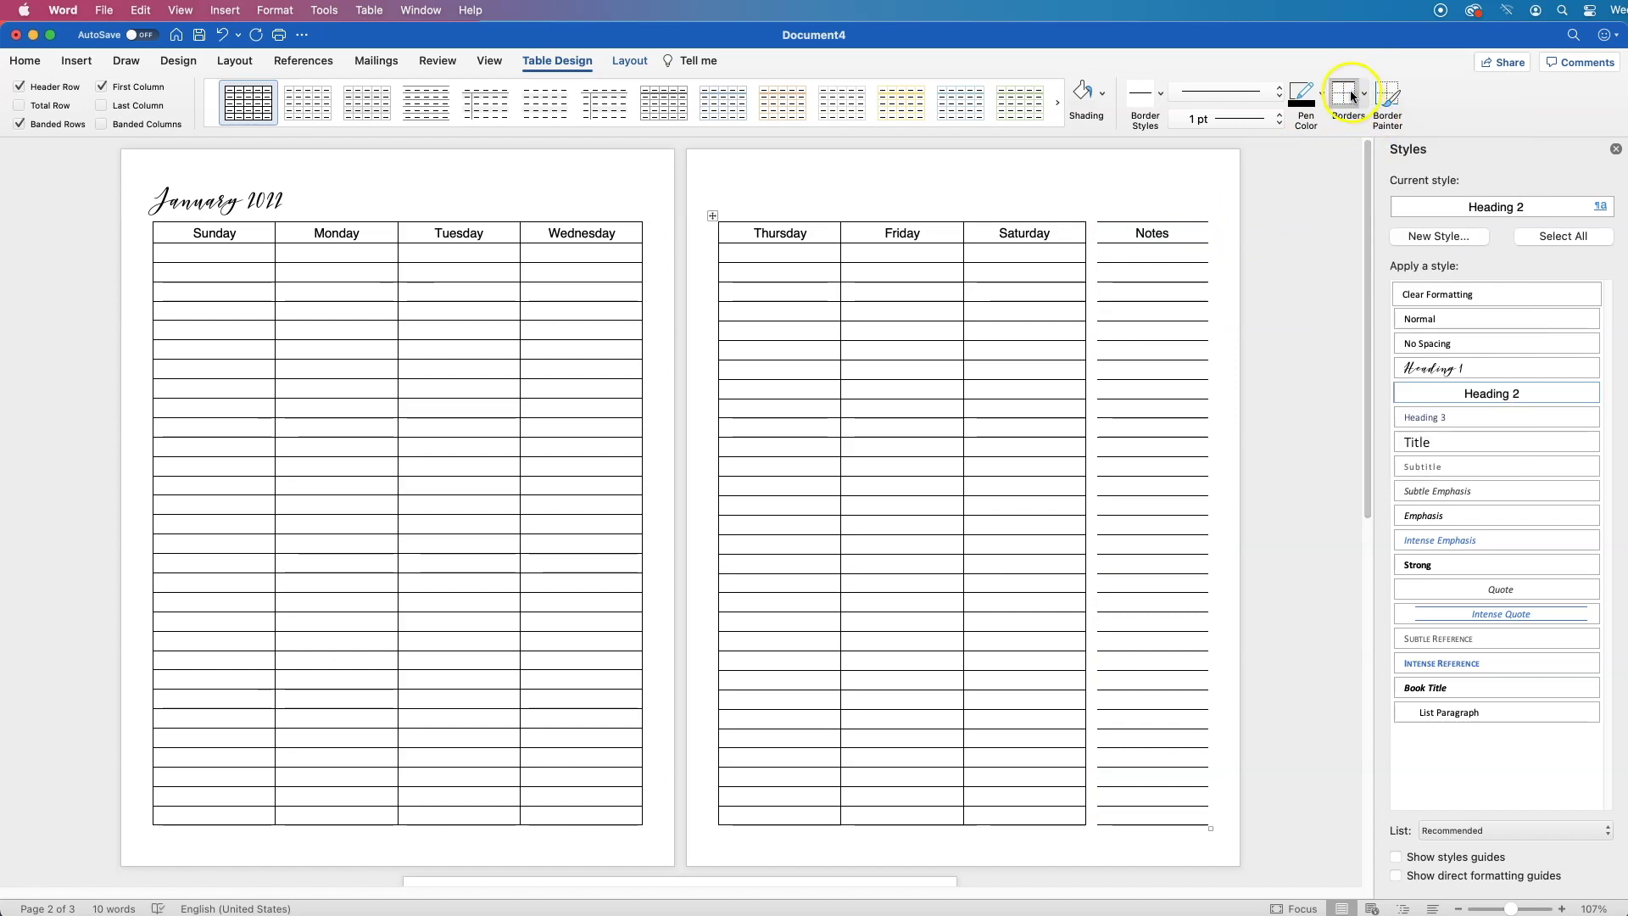
click(1364, 95)
click(1374, 120)
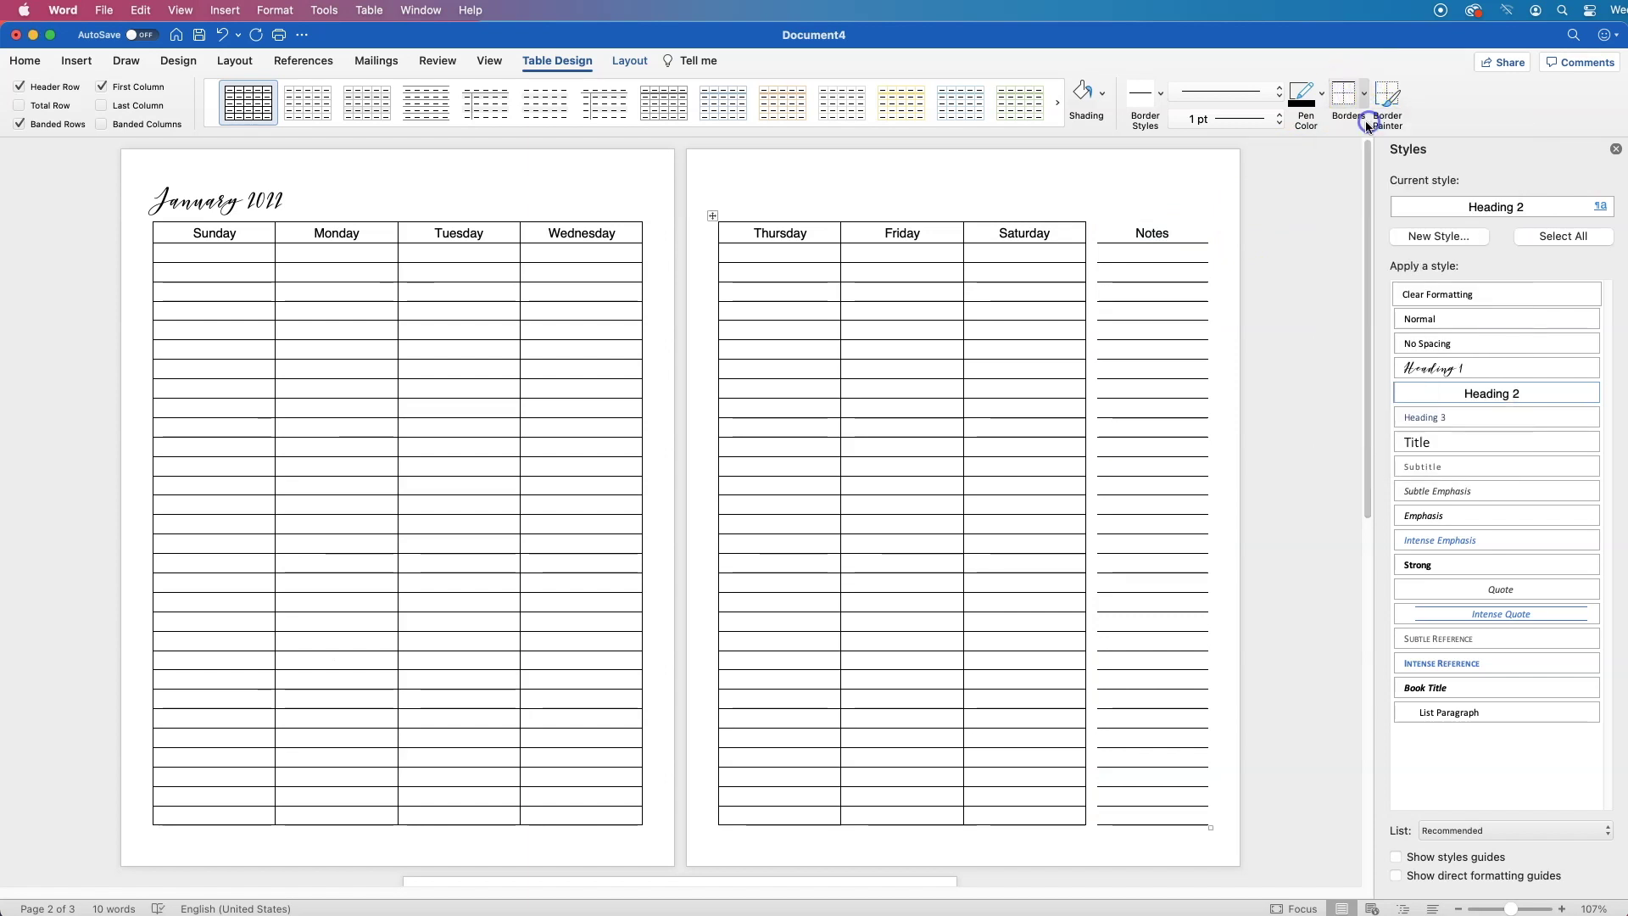
click(1349, 100)
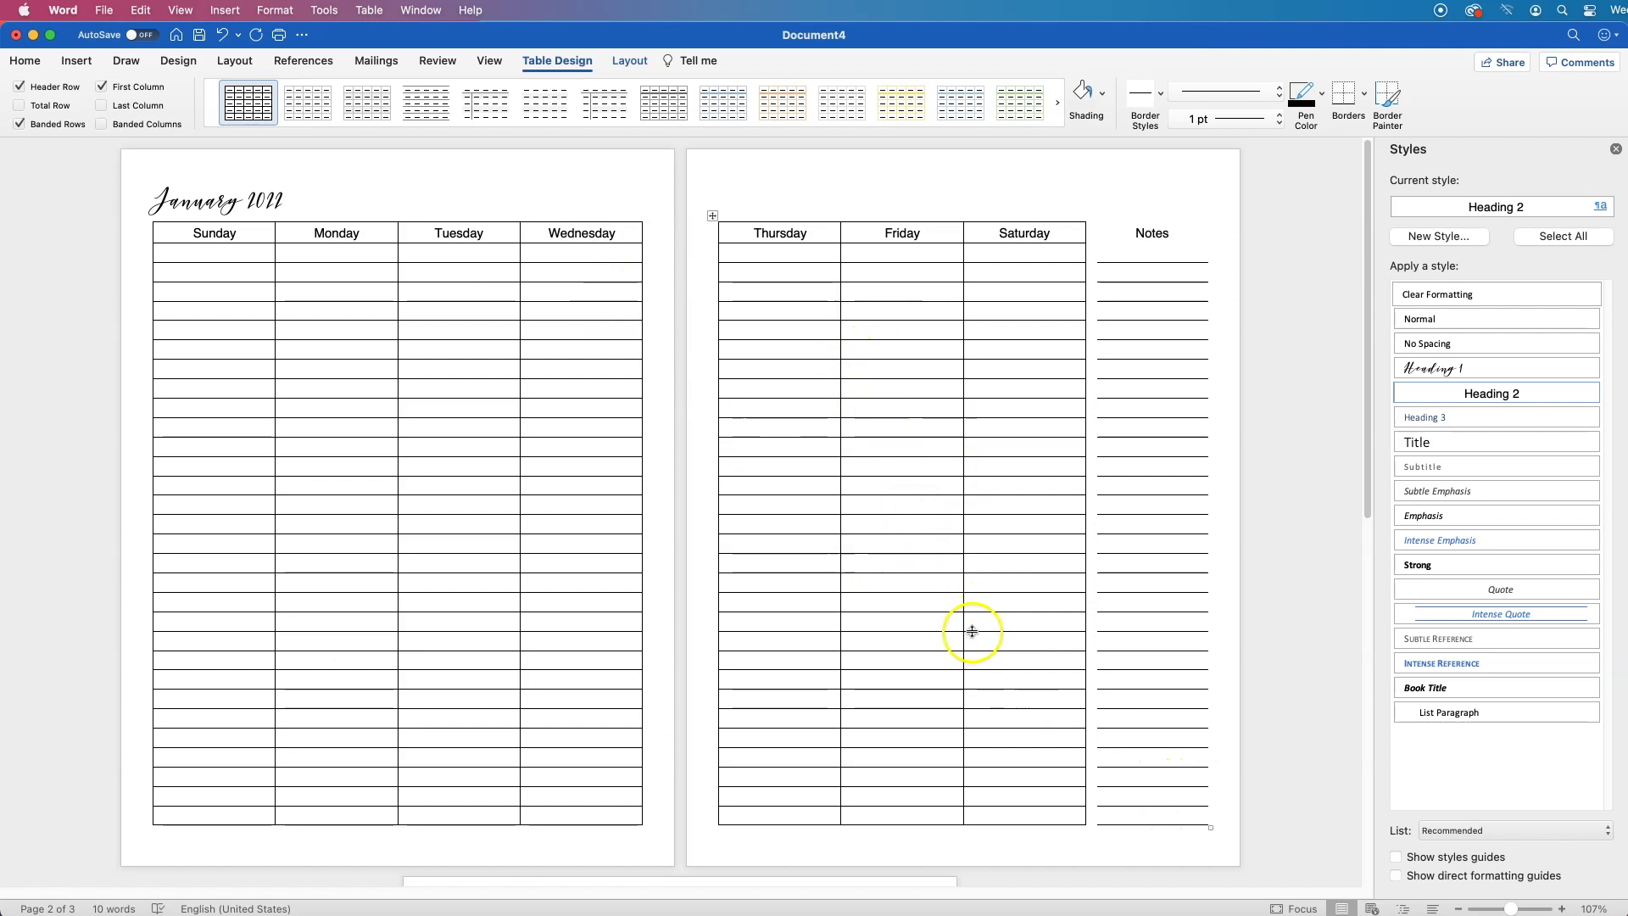
- Remove the inside borders from the first Sunday, Monday and Tuesday cell stacks
drag(263, 253, 254, 326)
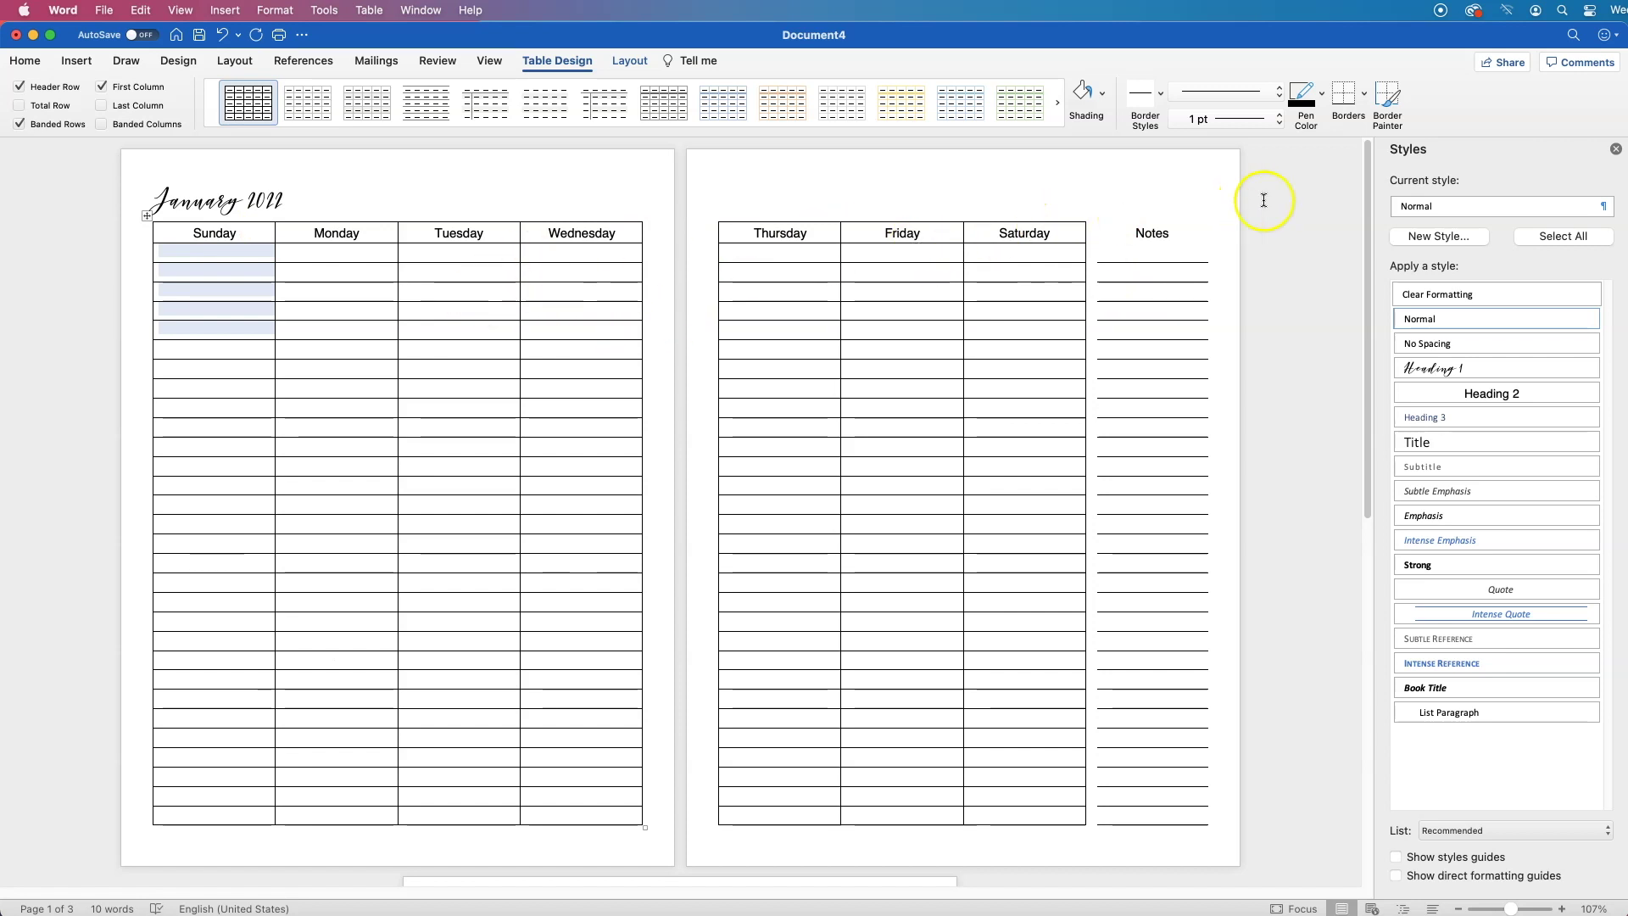
click(1362, 98)
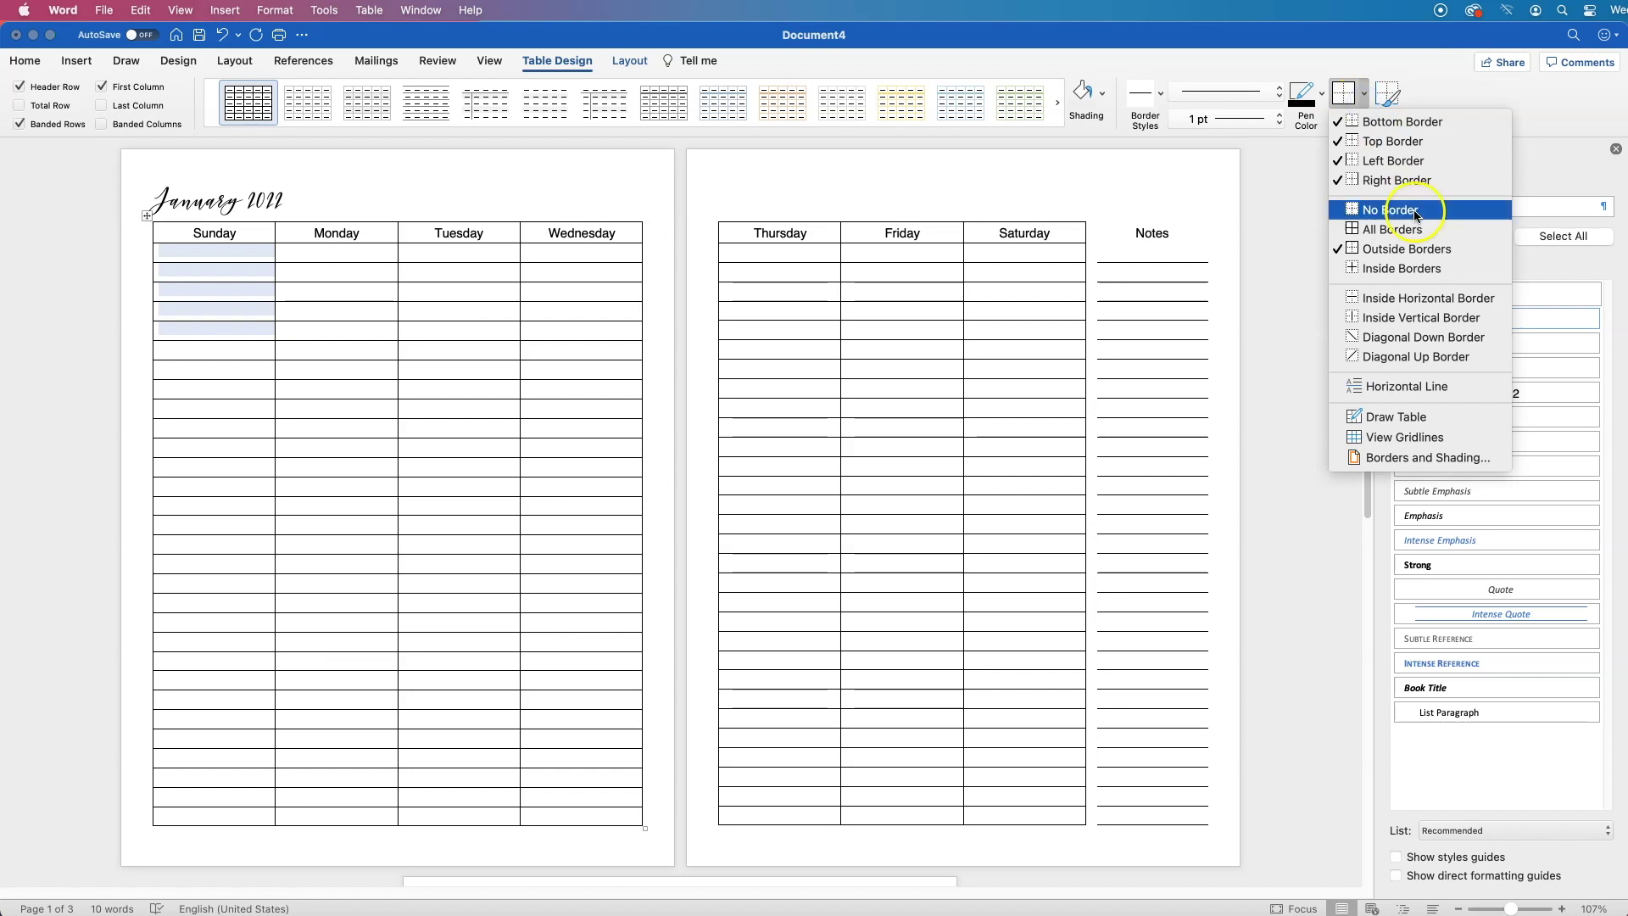
click(1397, 270)
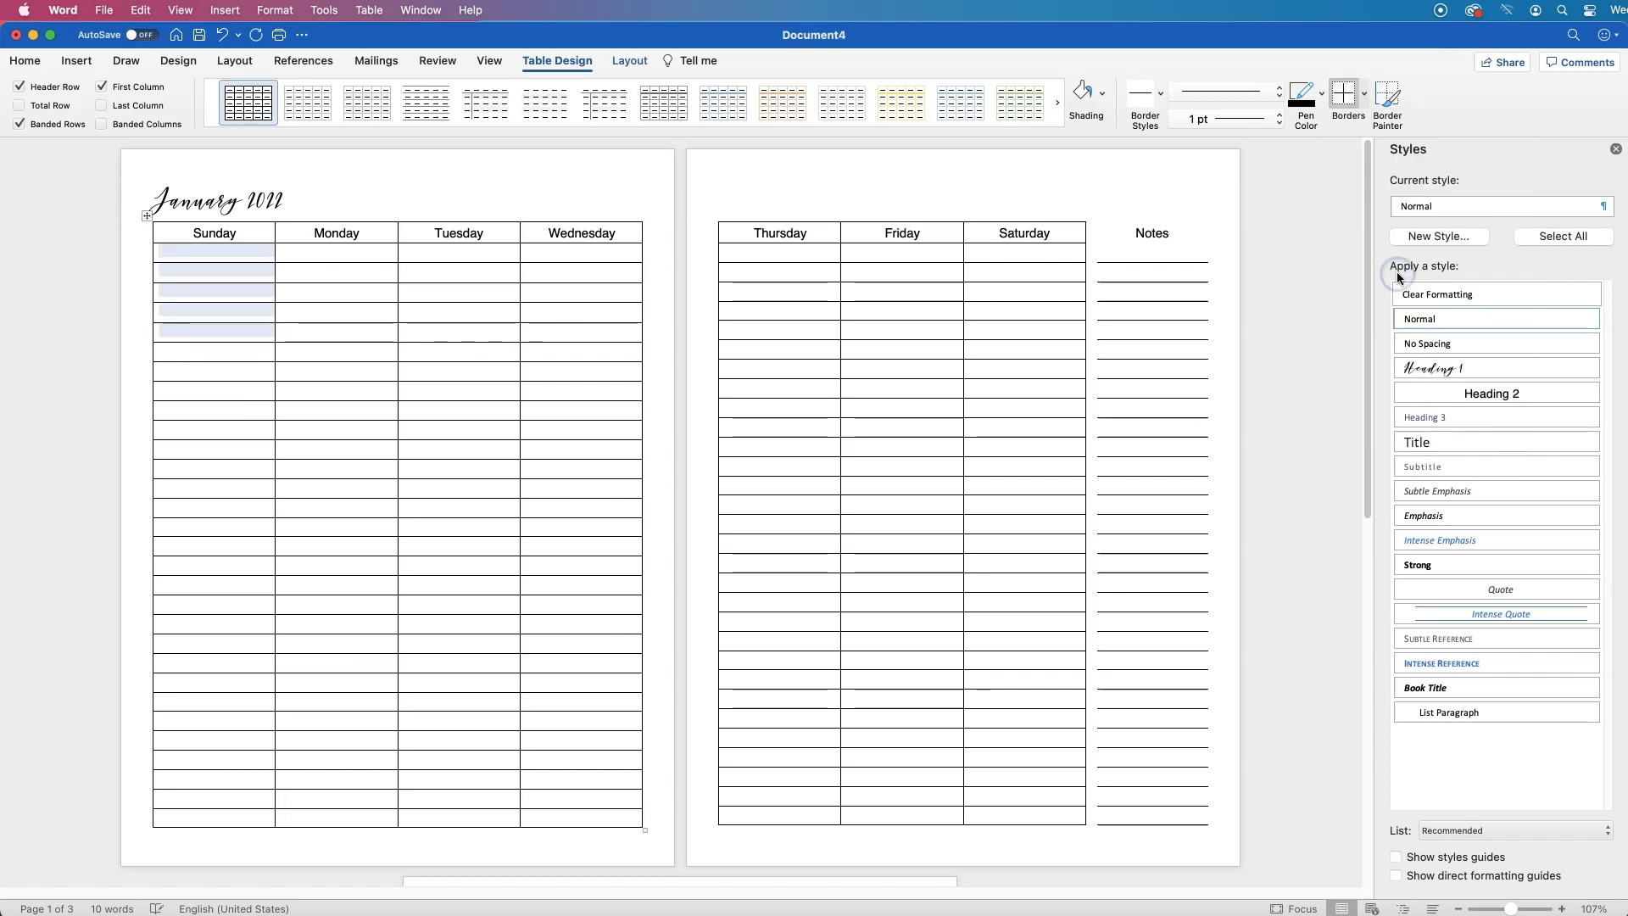
click(1342, 95)
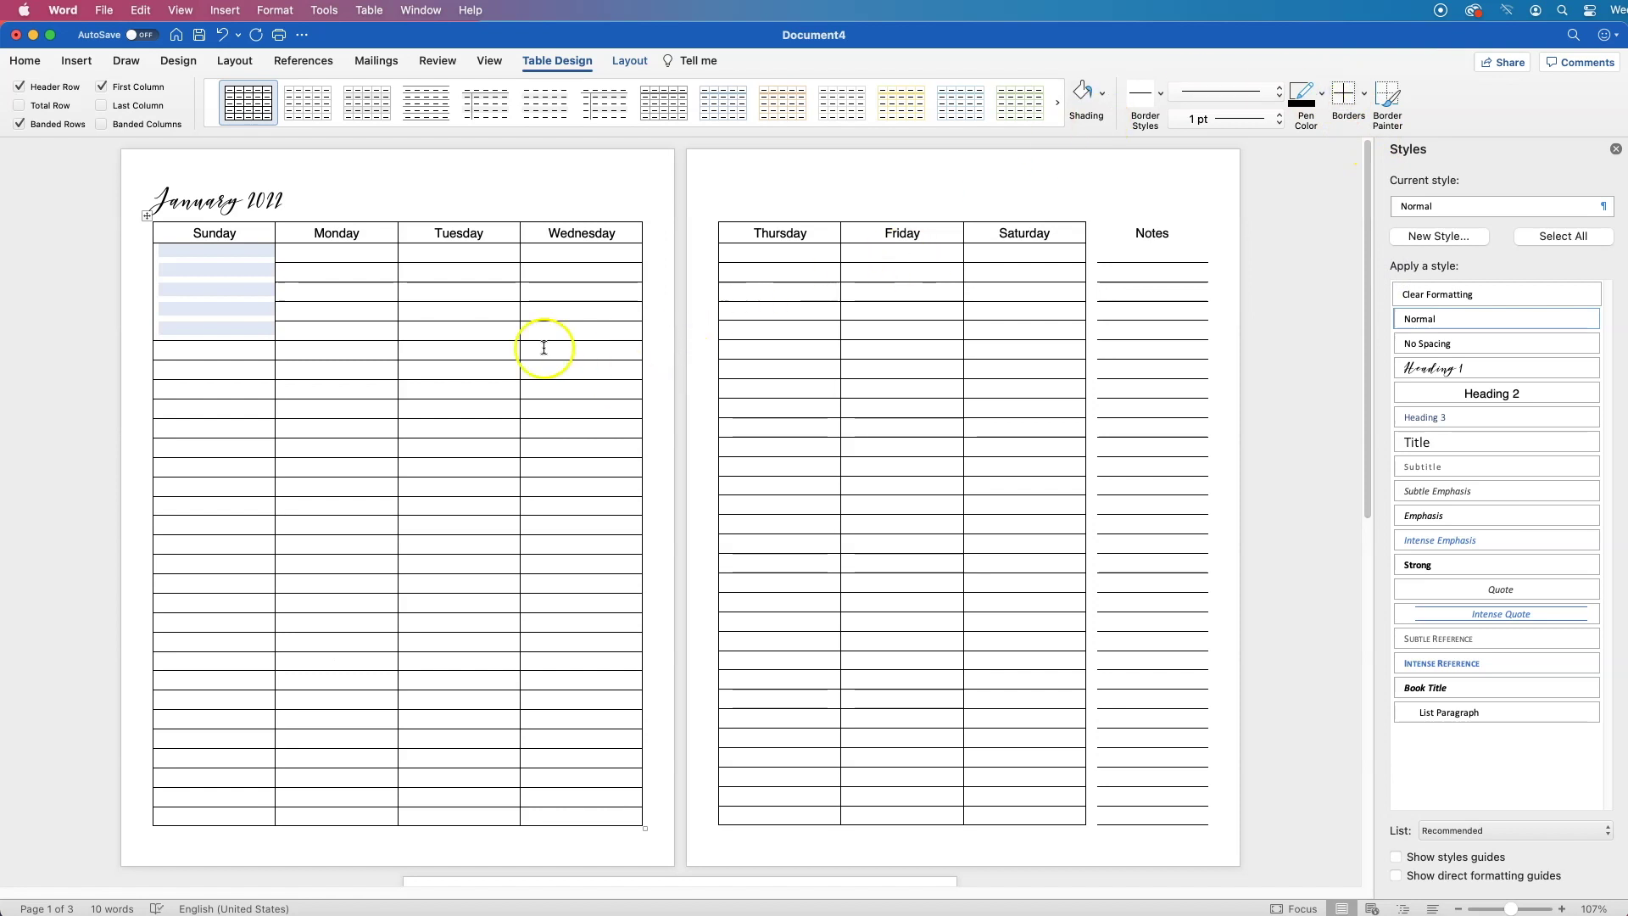
drag(328, 253, 330, 323)
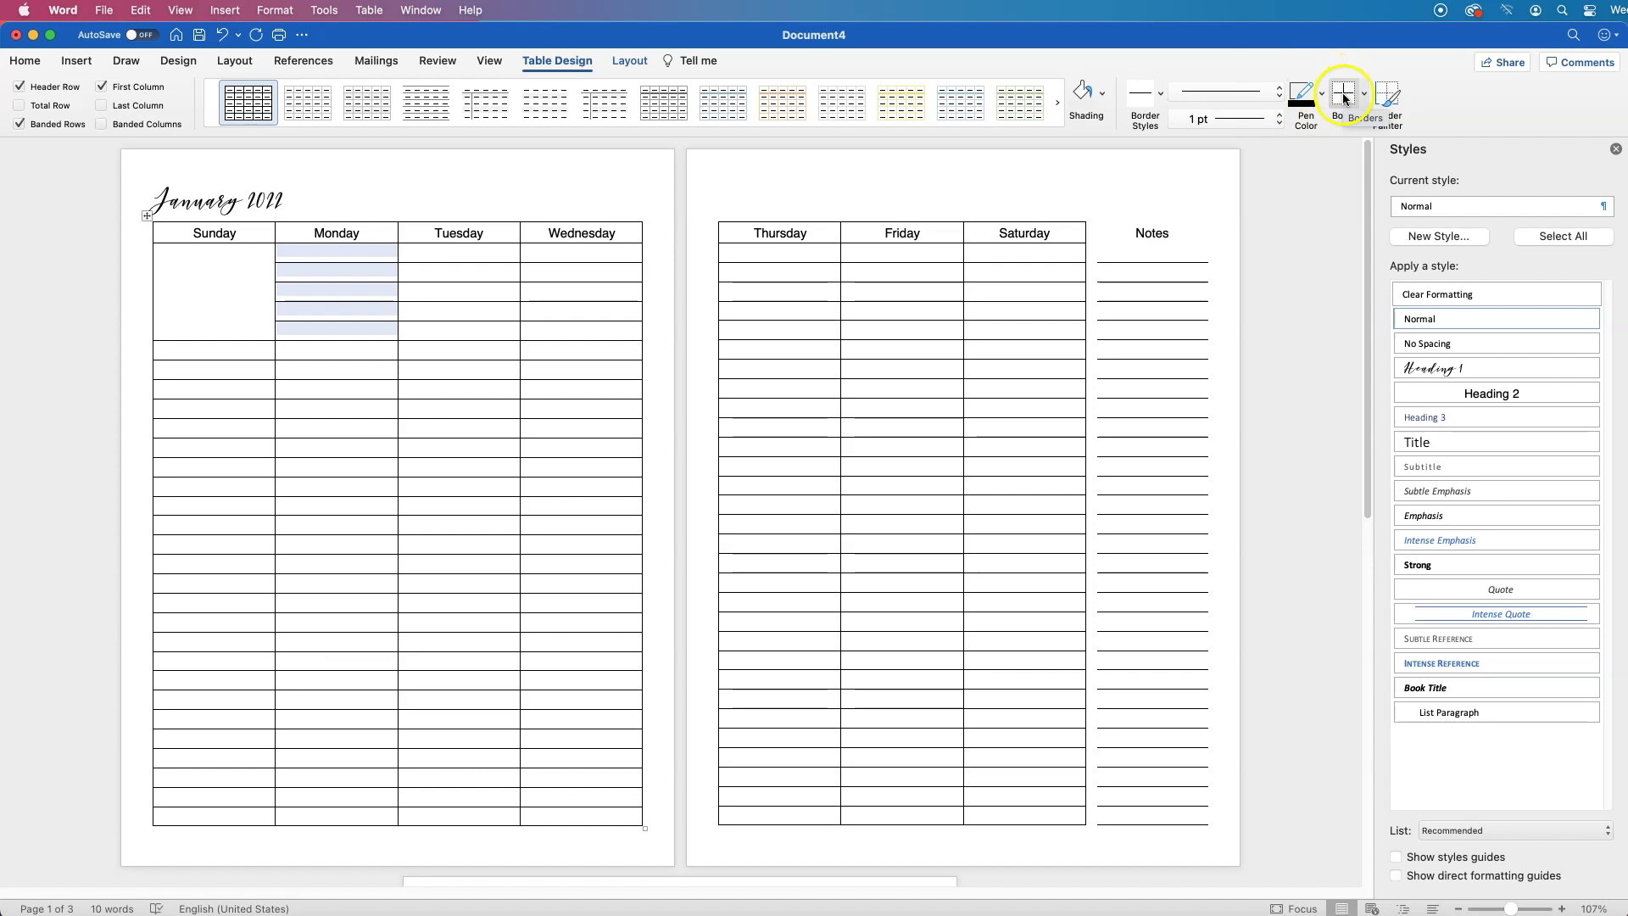
click(1342, 93)
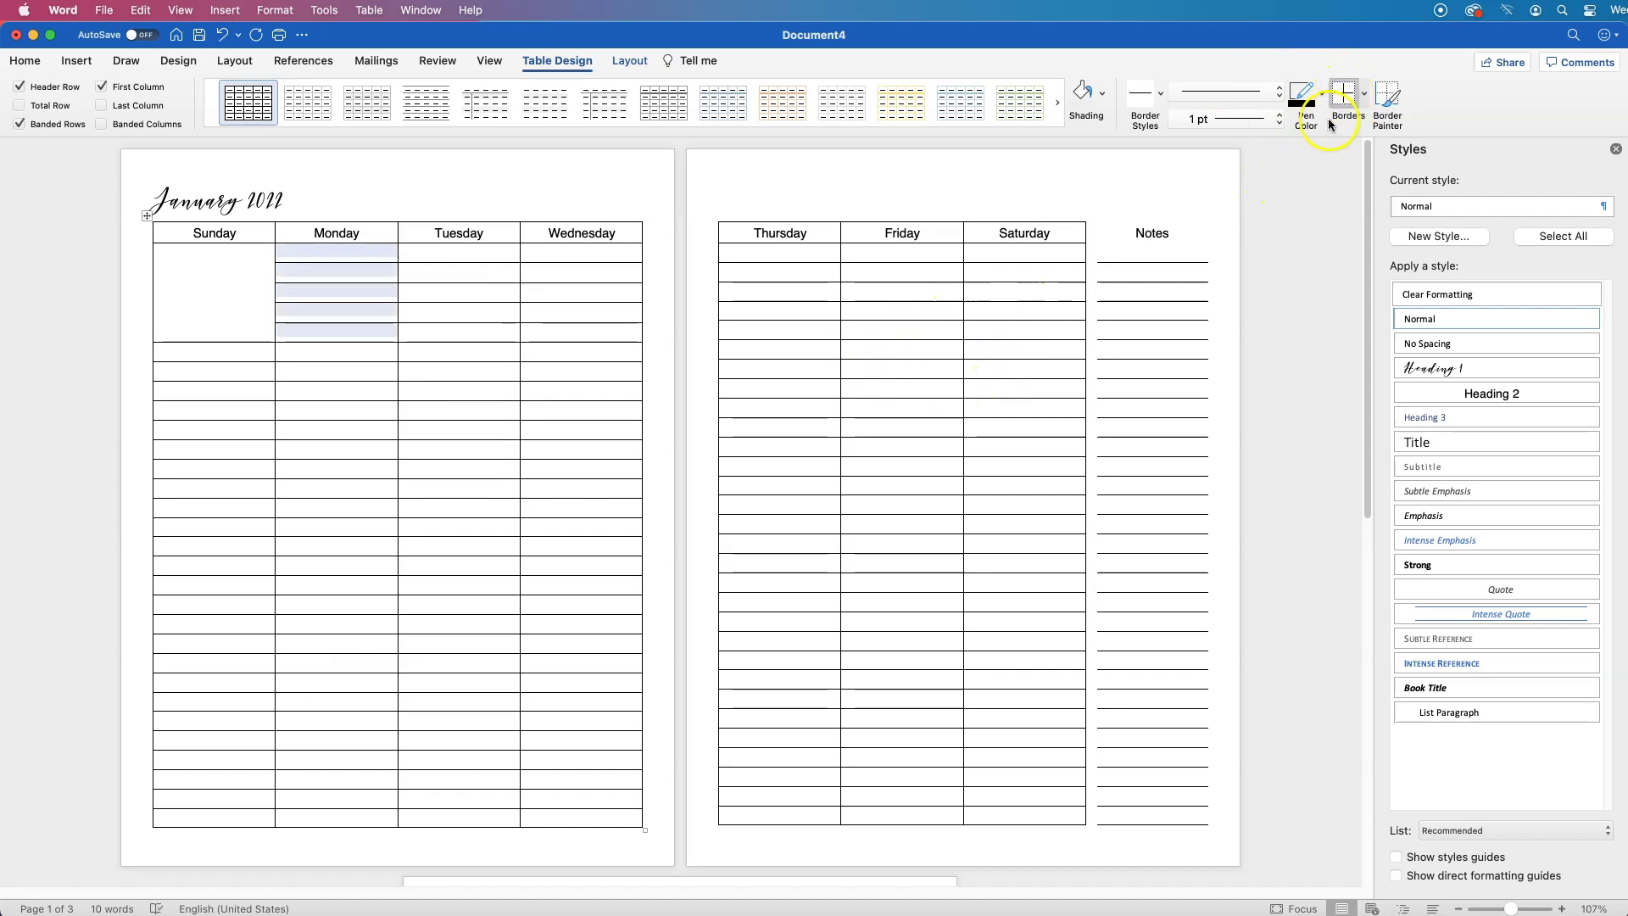
click(1347, 89)
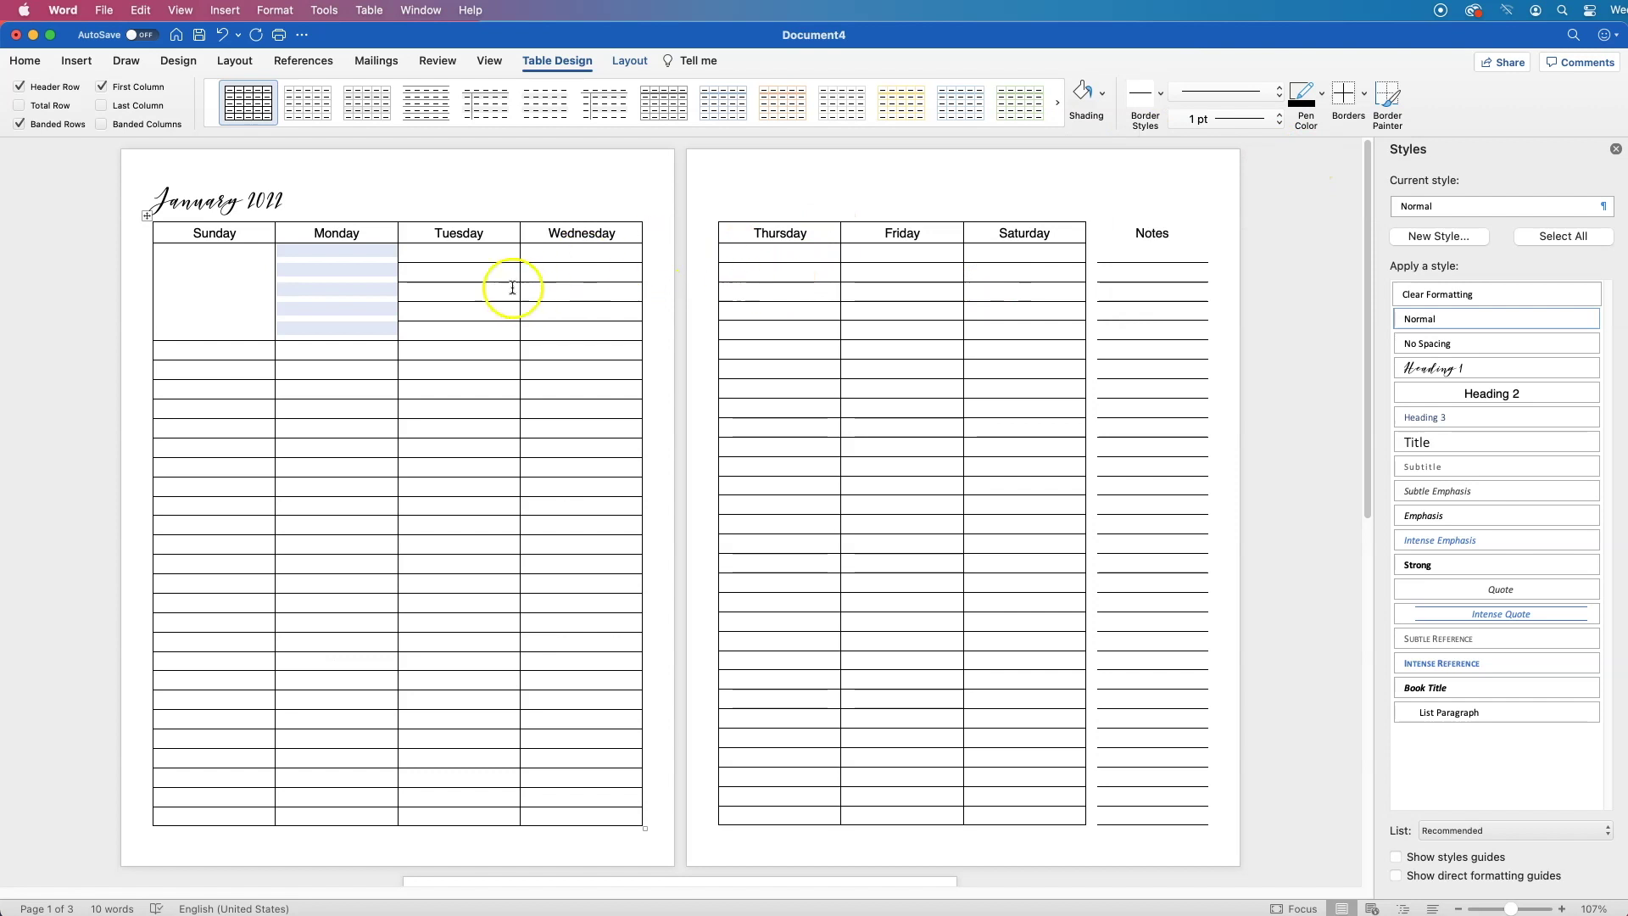
drag(497, 255, 496, 331)
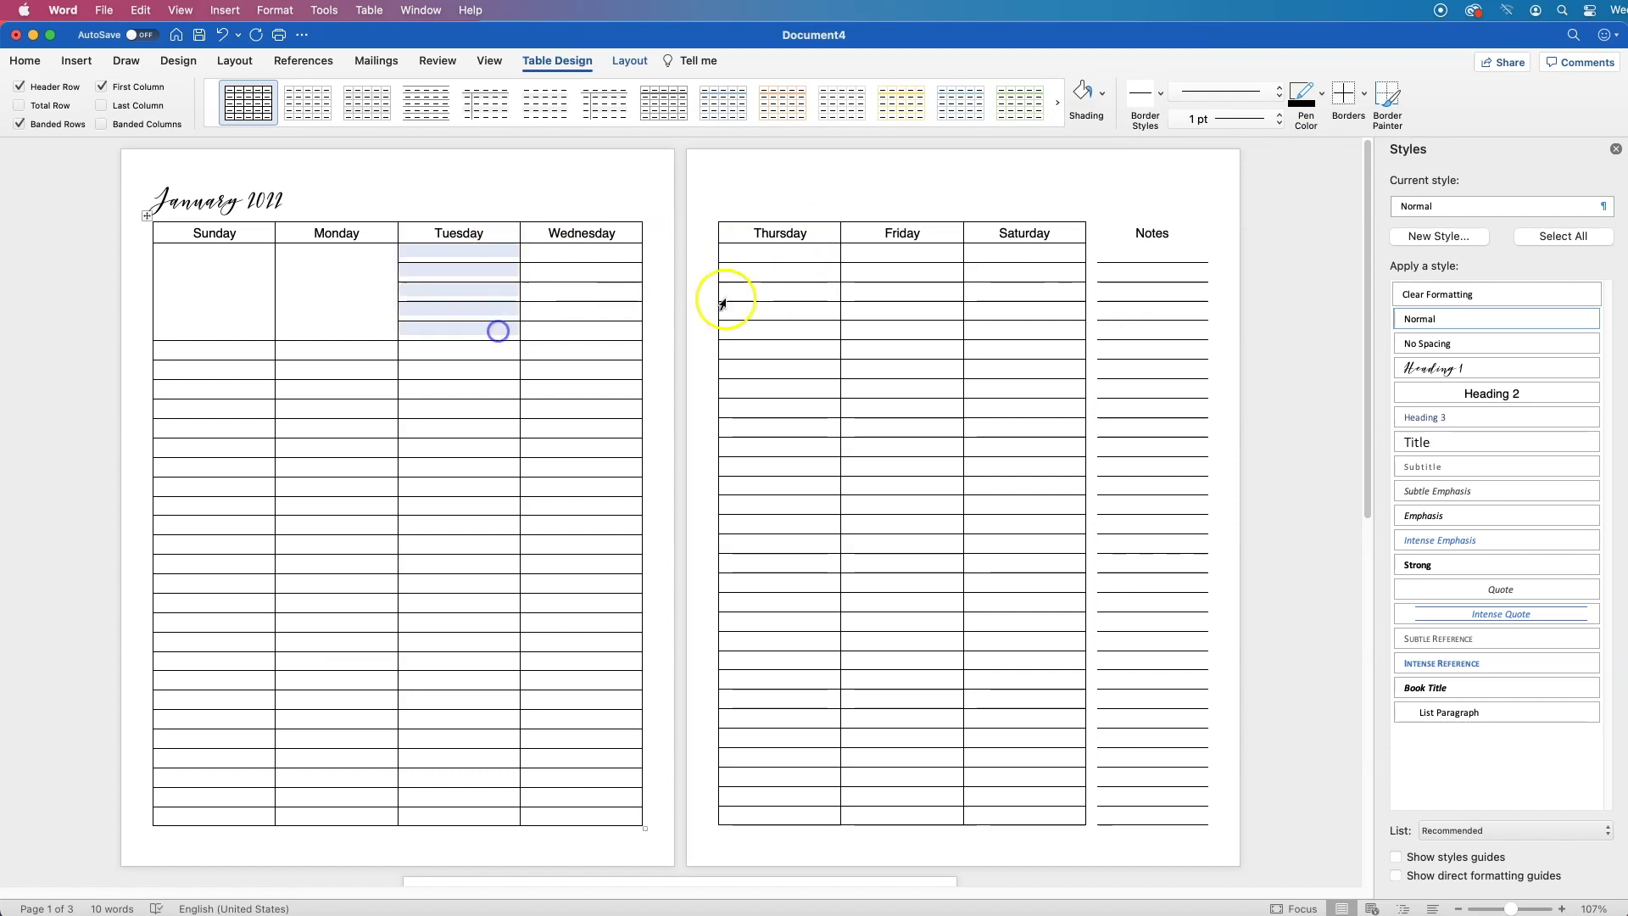
click(1345, 92)
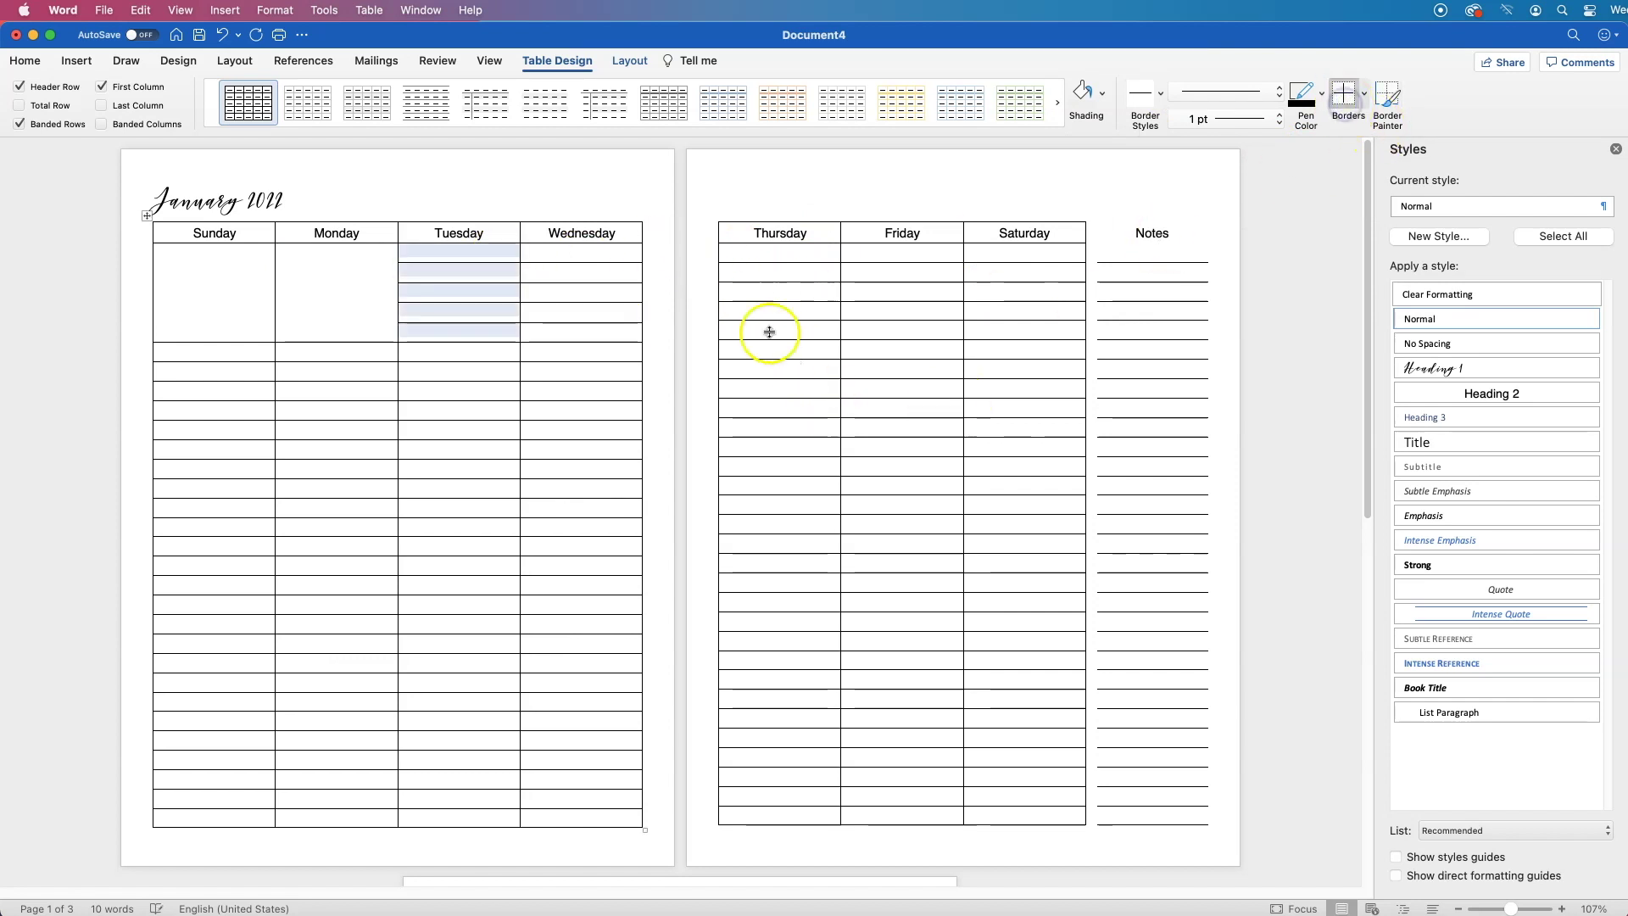
click(1348, 95)
- Repeat the inner-line removal with Cmd+Y on every remaining day stack across both pages
drag(585, 253, 610, 320)
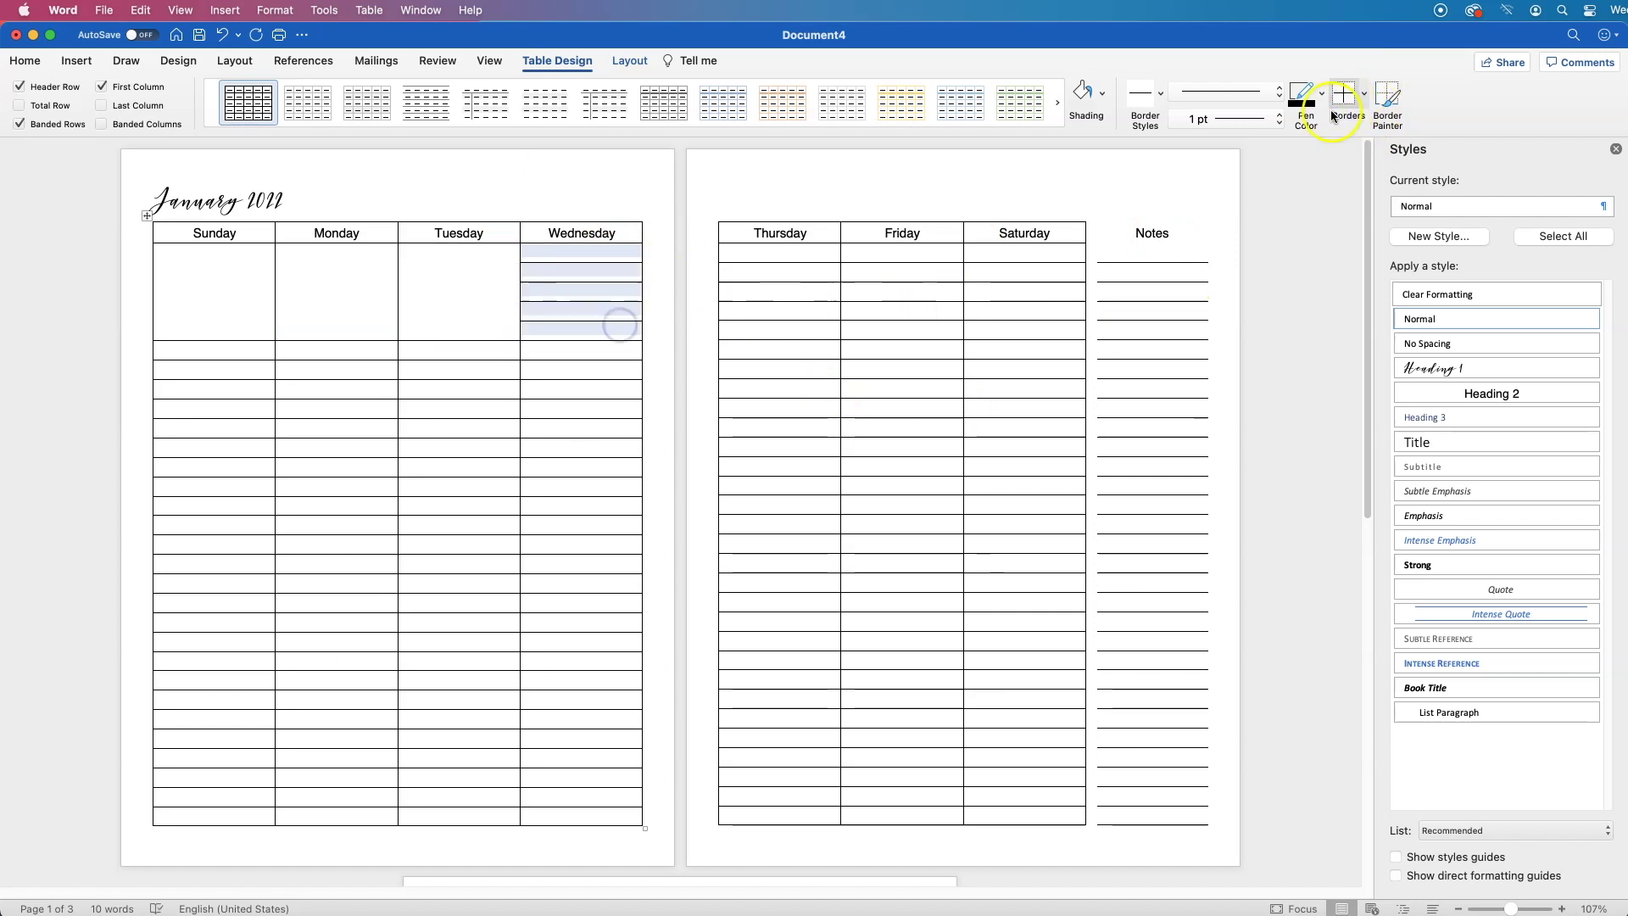
drag(1025, 255, 1032, 331)
drag(902, 348, 923, 424)
drag(581, 343, 596, 415)
key(super+y)
drag(280, 343, 391, 432)
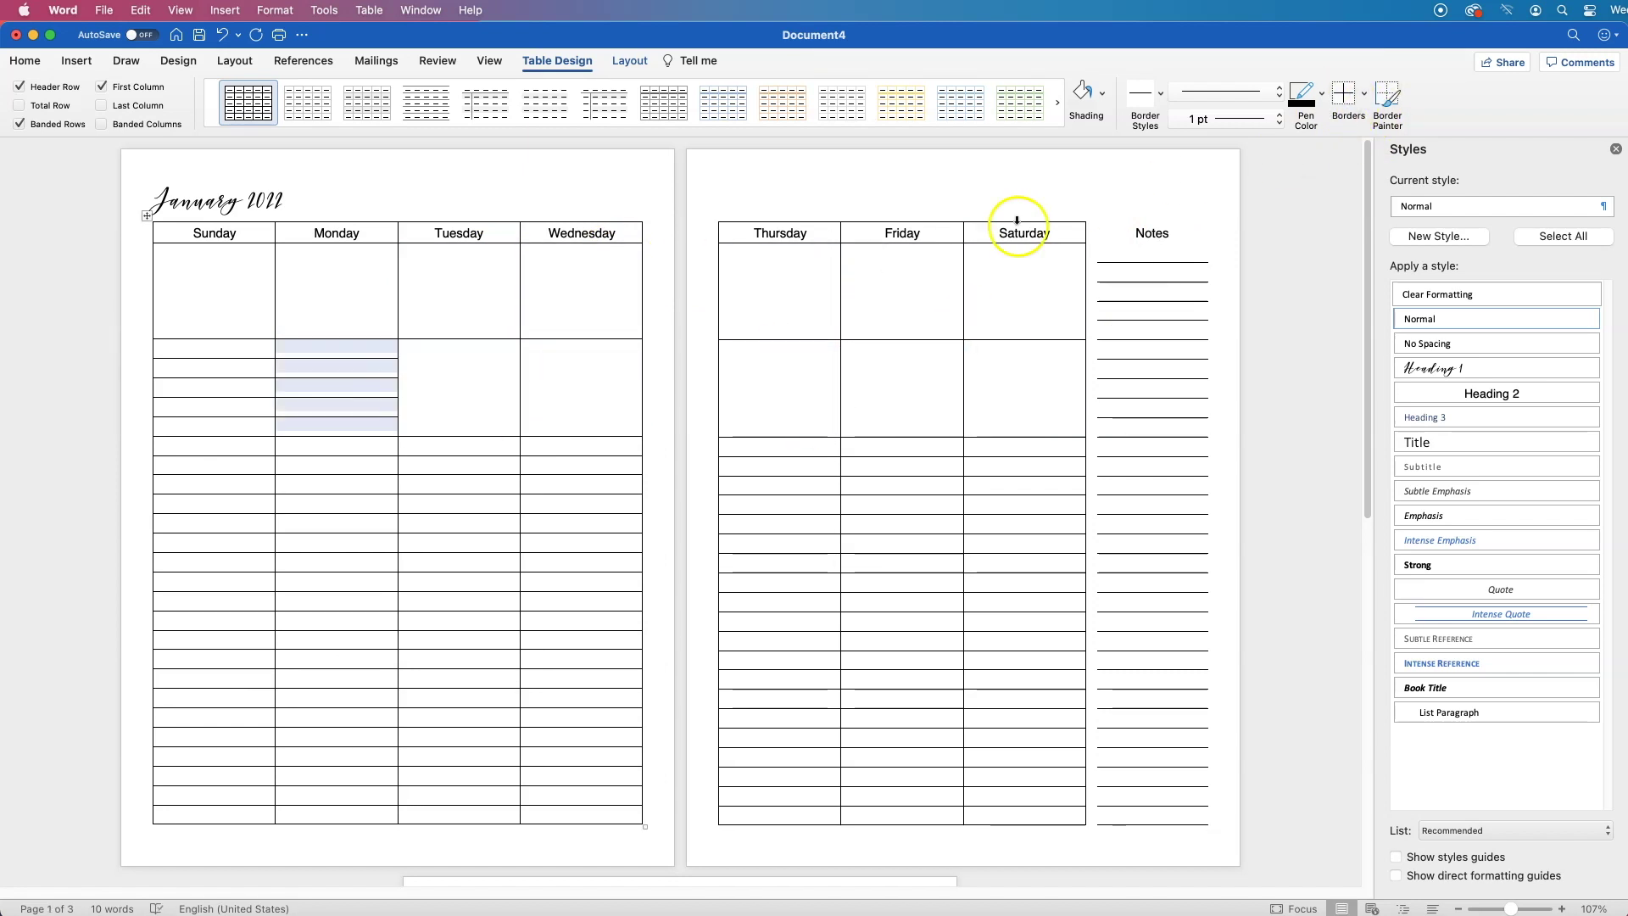
key(super+y)
drag(161, 441, 261, 526)
key(super+y)
key(super+y)
drag(162, 631, 287, 712)
key(super+y)
drag(280, 441, 390, 521)
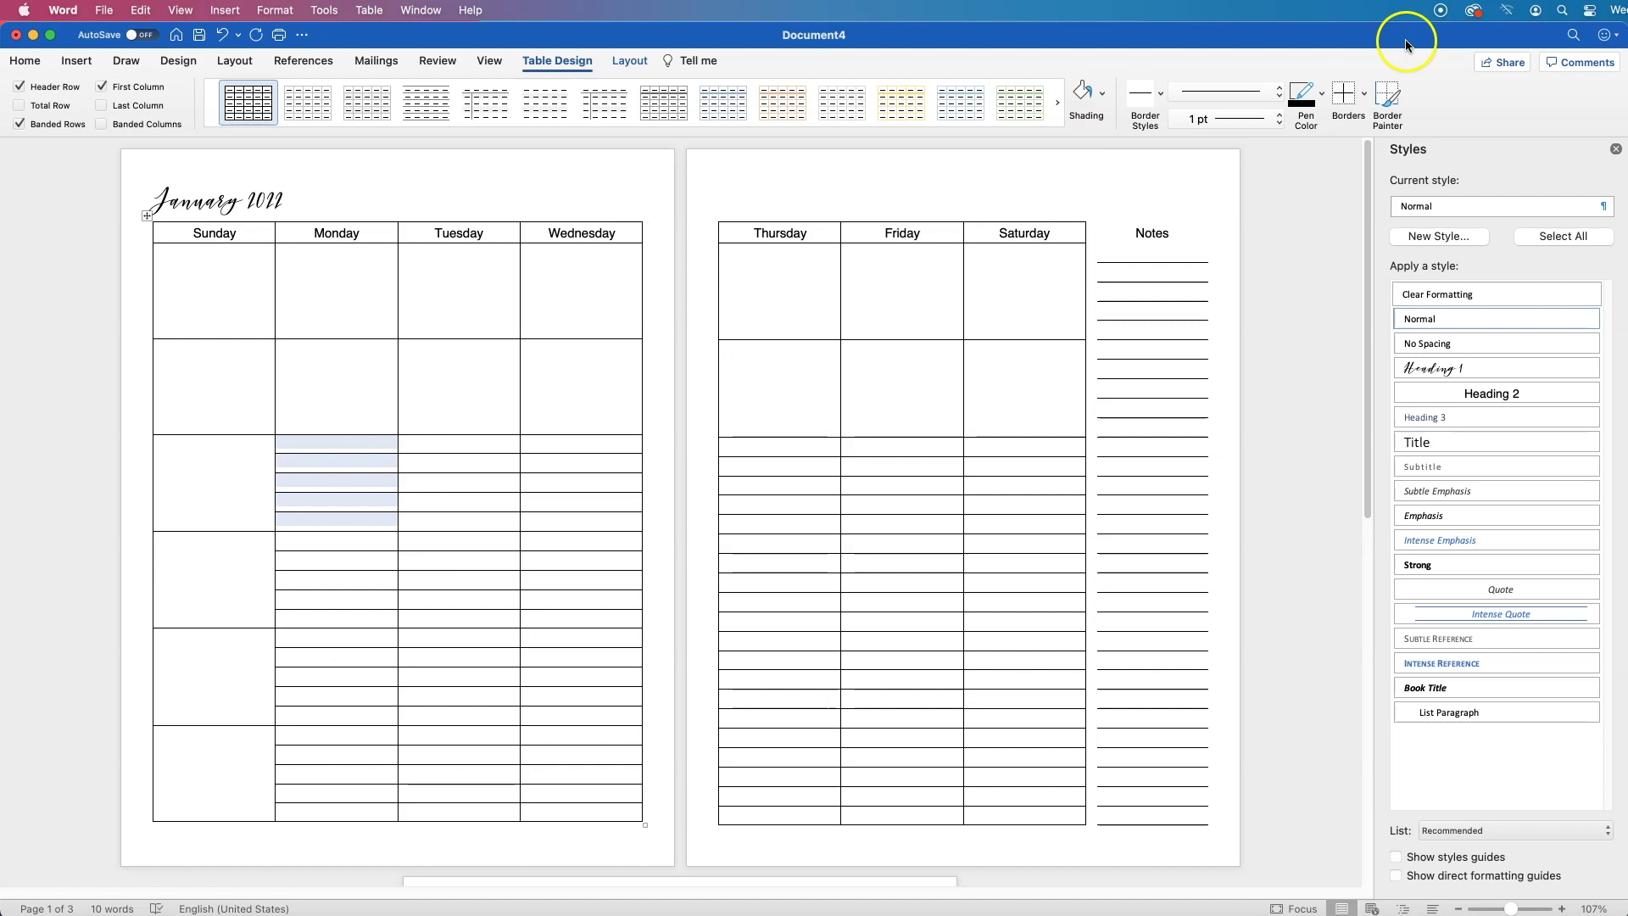
key(super+y)
drag(525, 441, 636, 521)
key(super+y)
drag(848, 441, 958, 525)
key(super+y)
drag(280, 536, 391, 619)
key(super+y)
drag(526, 536, 636, 619)
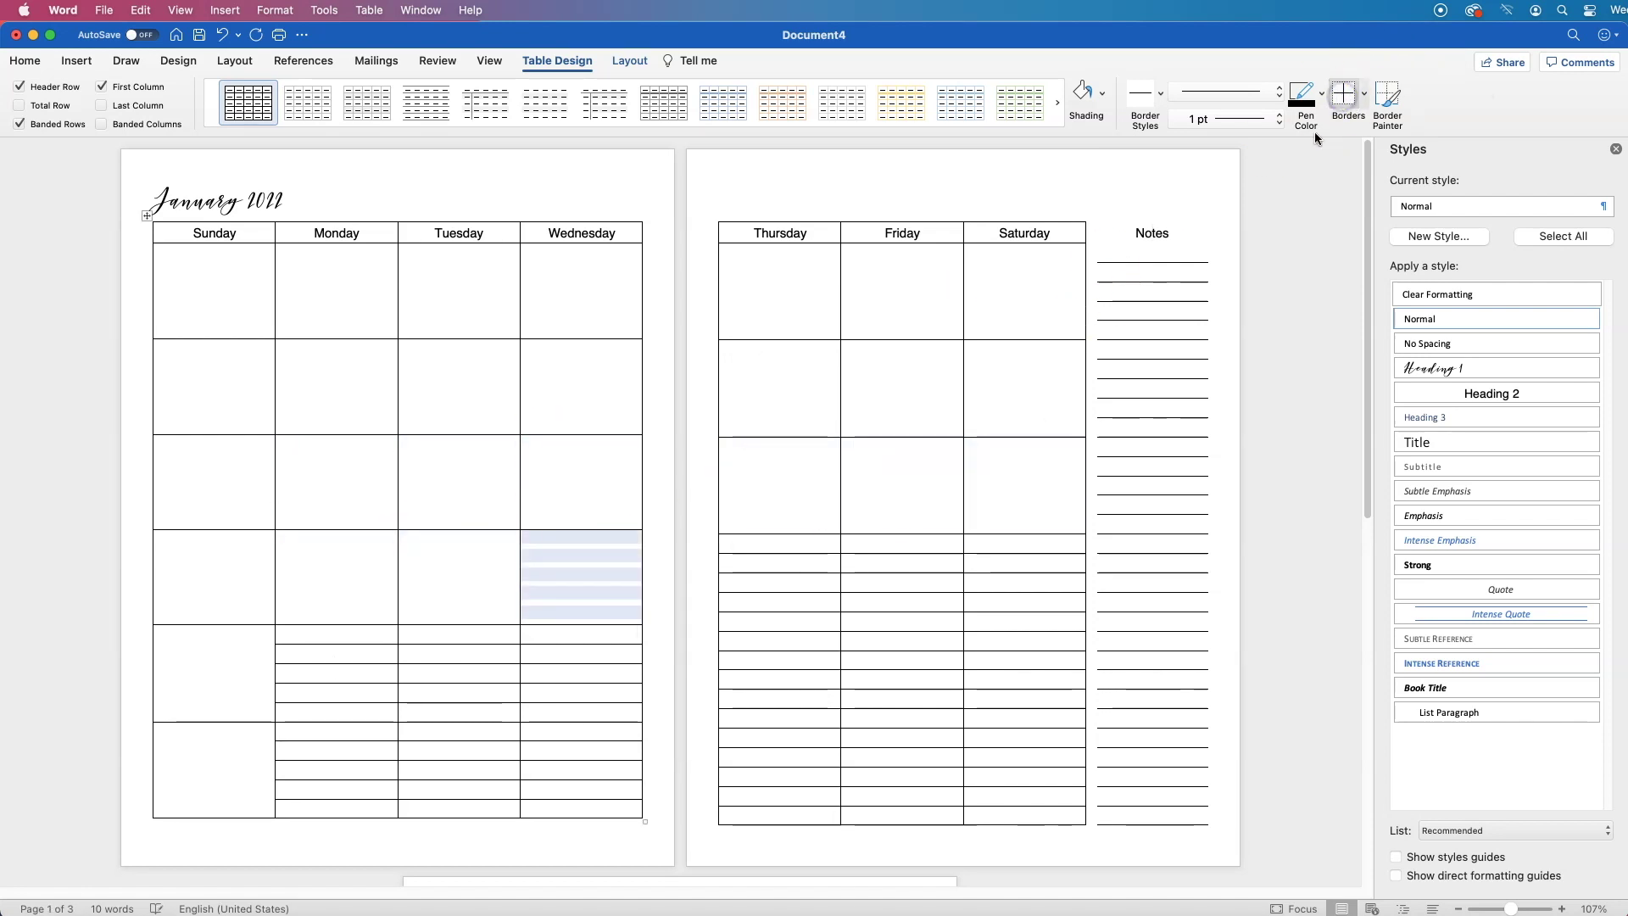
key(super+y)
drag(403, 632, 514, 712)
key(super+y)
drag(280, 729, 390, 810)
key(super+y)
drag(526, 729, 636, 809)
key(super+y)
drag(848, 542, 924, 618)
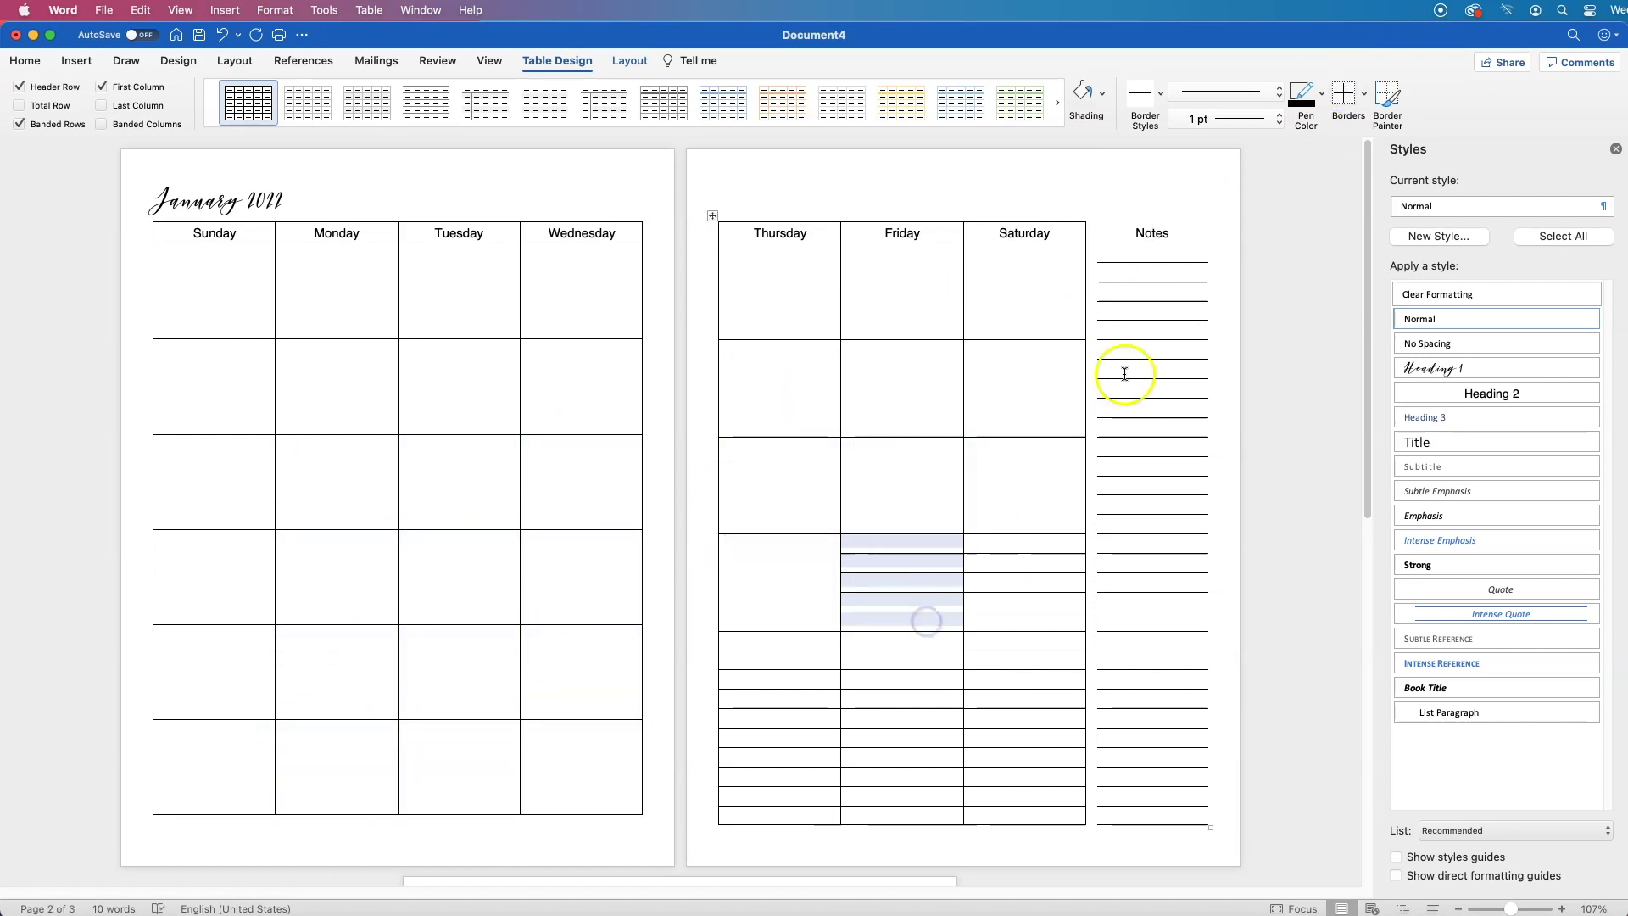
key(super+y)
drag(728, 637, 792, 716)
key(super+y)
drag(971, 638, 1036, 717)
key(super+y)
drag(848, 734, 918, 816)
key(super+y)
drag(972, 735, 1077, 816)
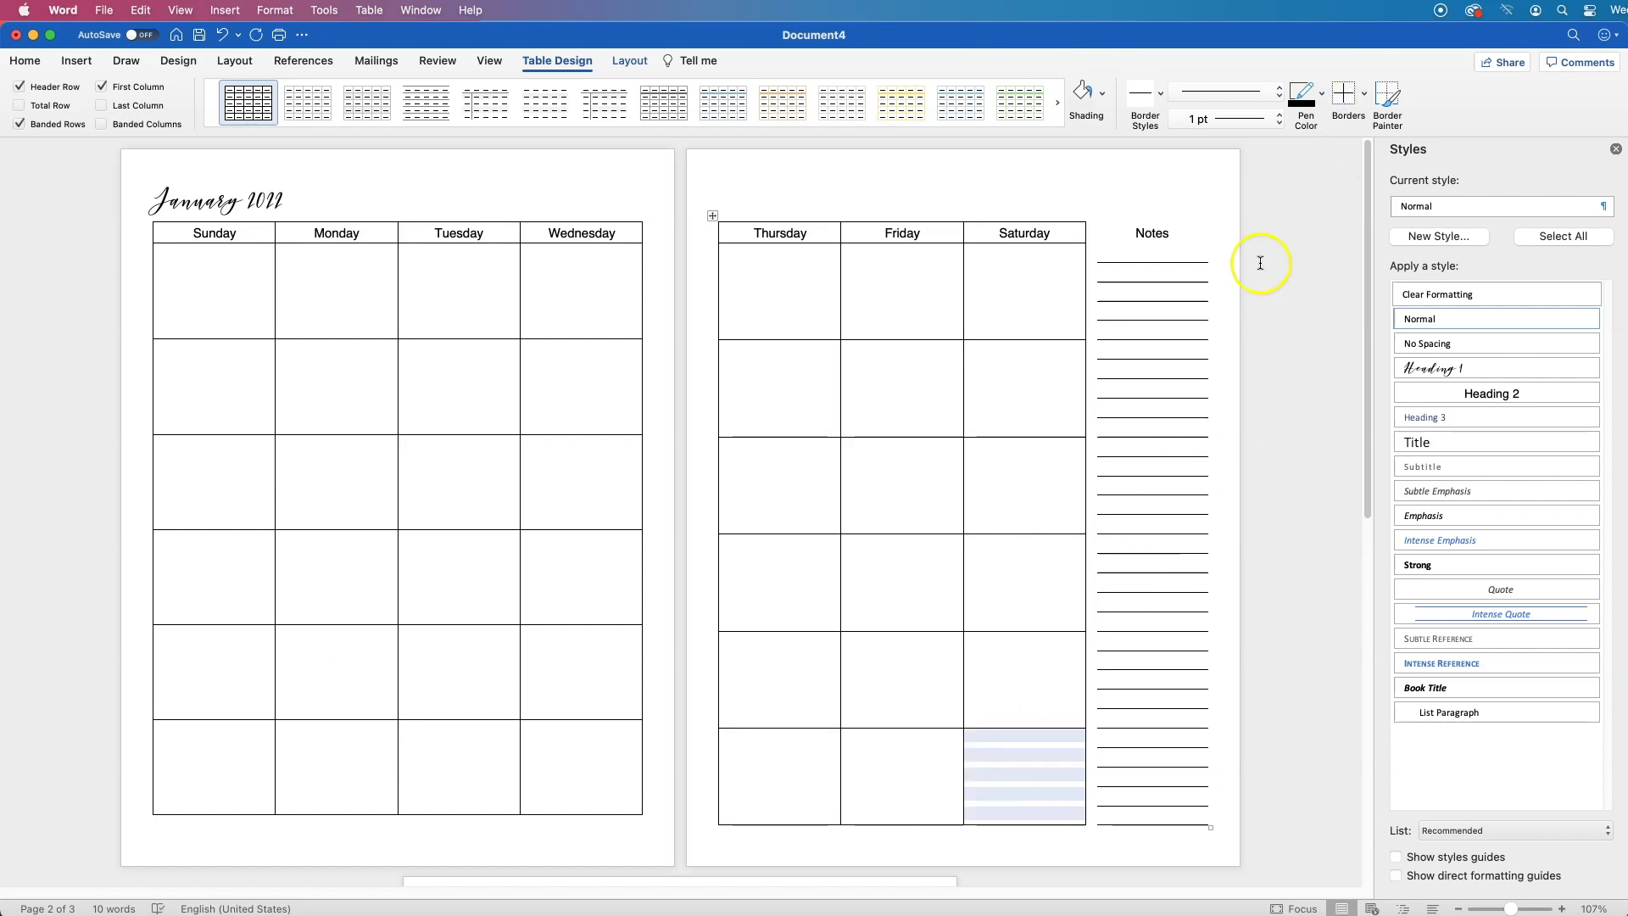
key(super+y)
click(1074, 329)
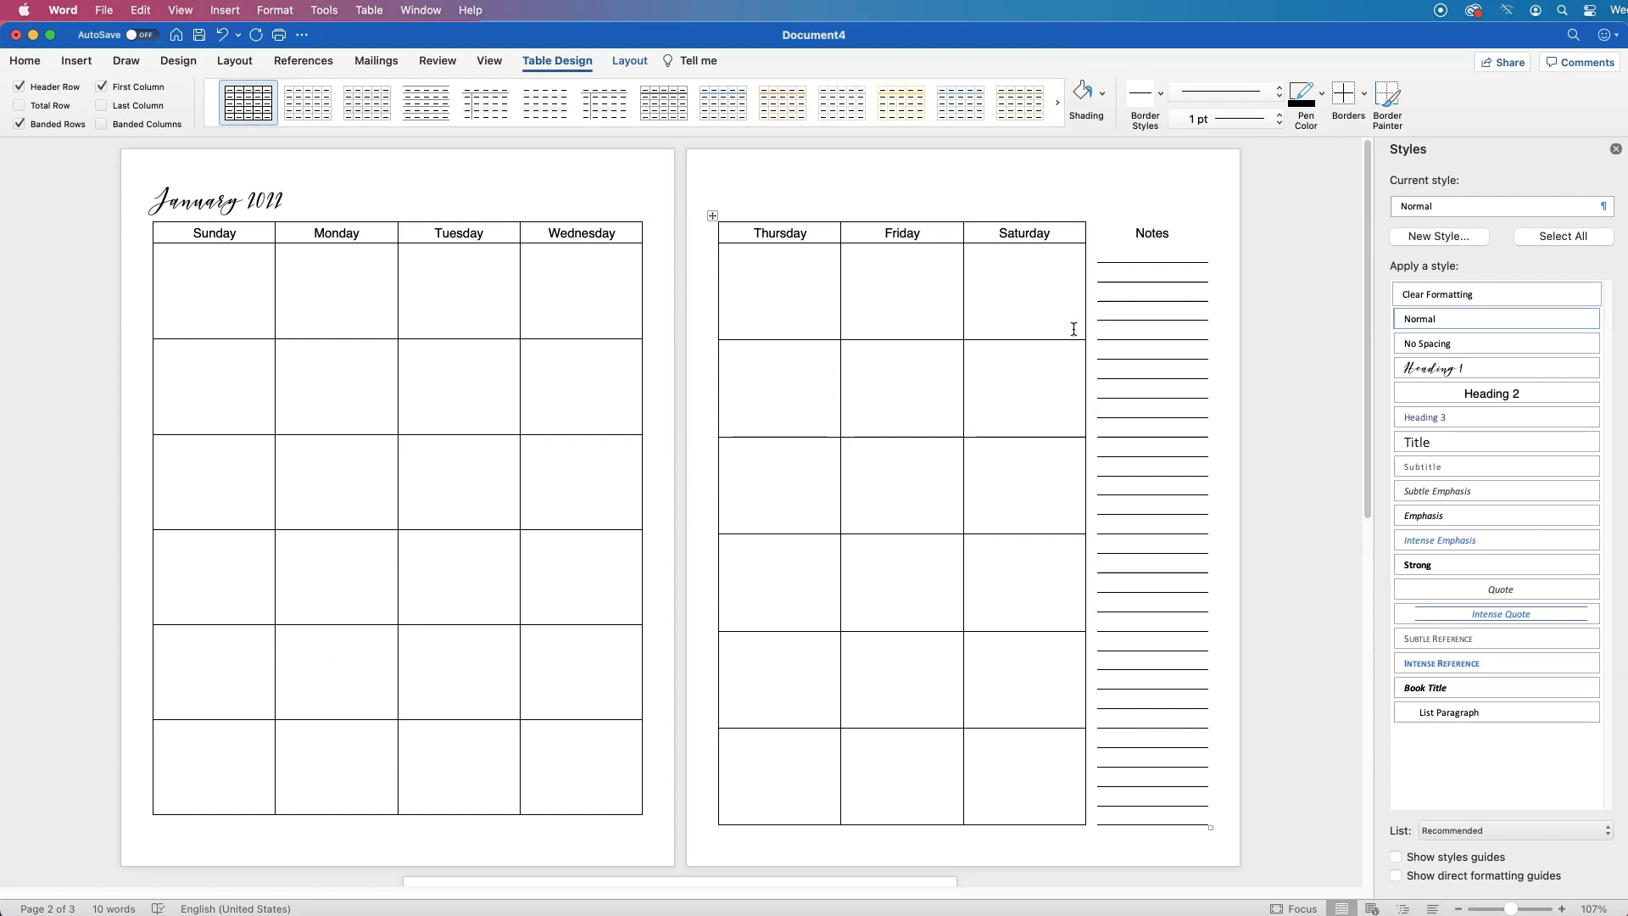
- Select and copy the January 2022 title and both calendar tables
click(209, 203)
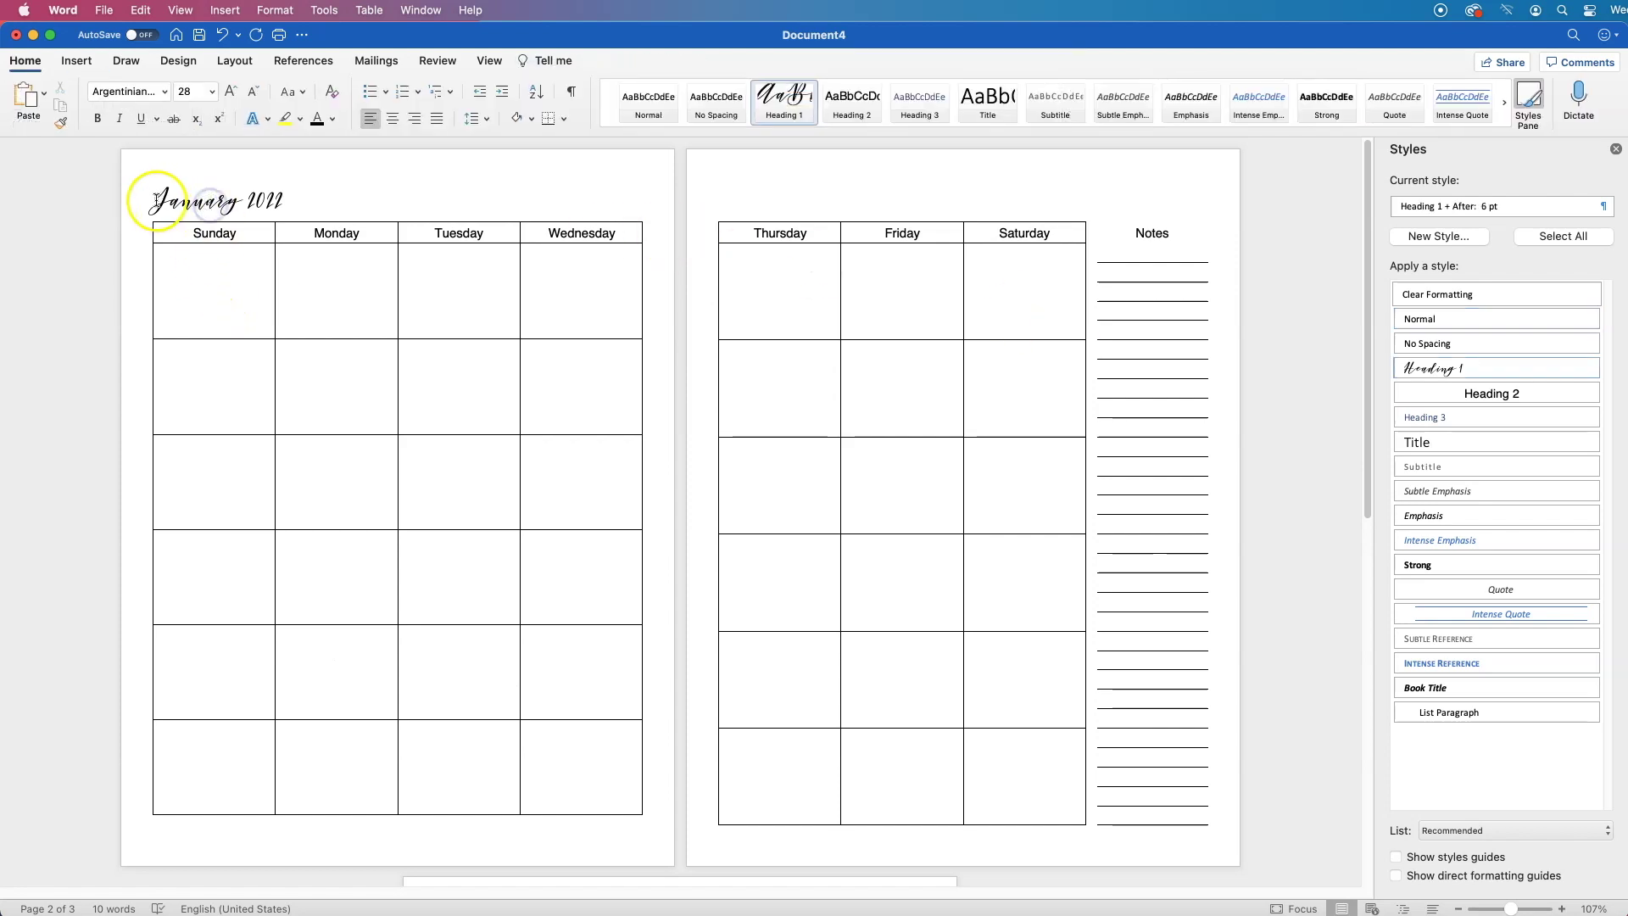
drag(149, 201, 1114, 812)
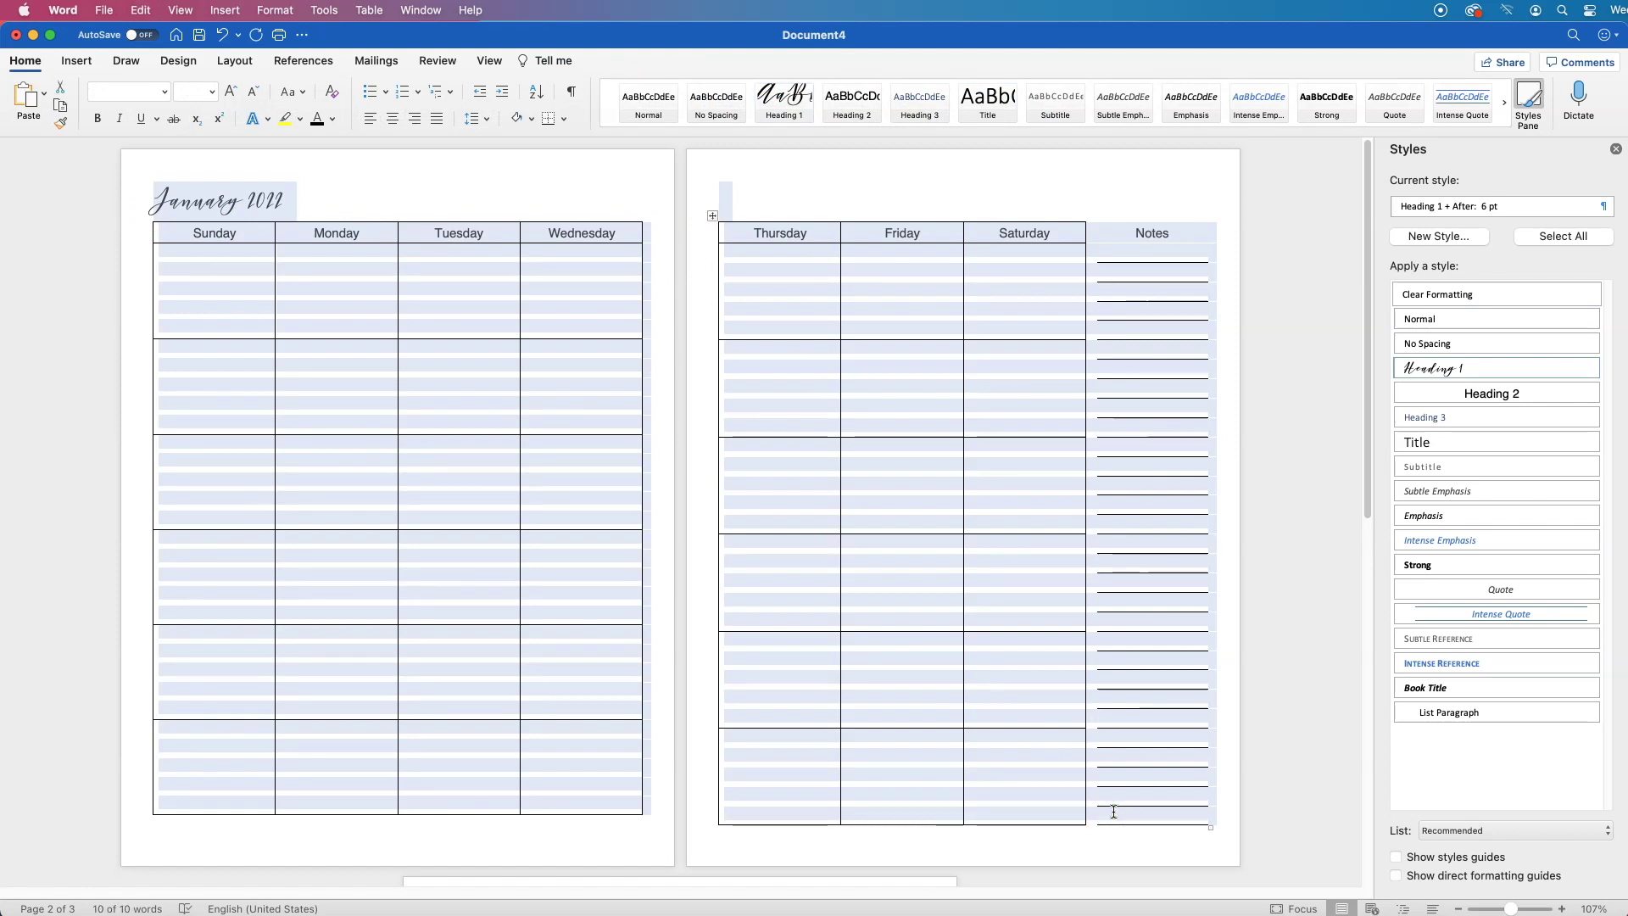
drag(1367, 490, 1331, 654)
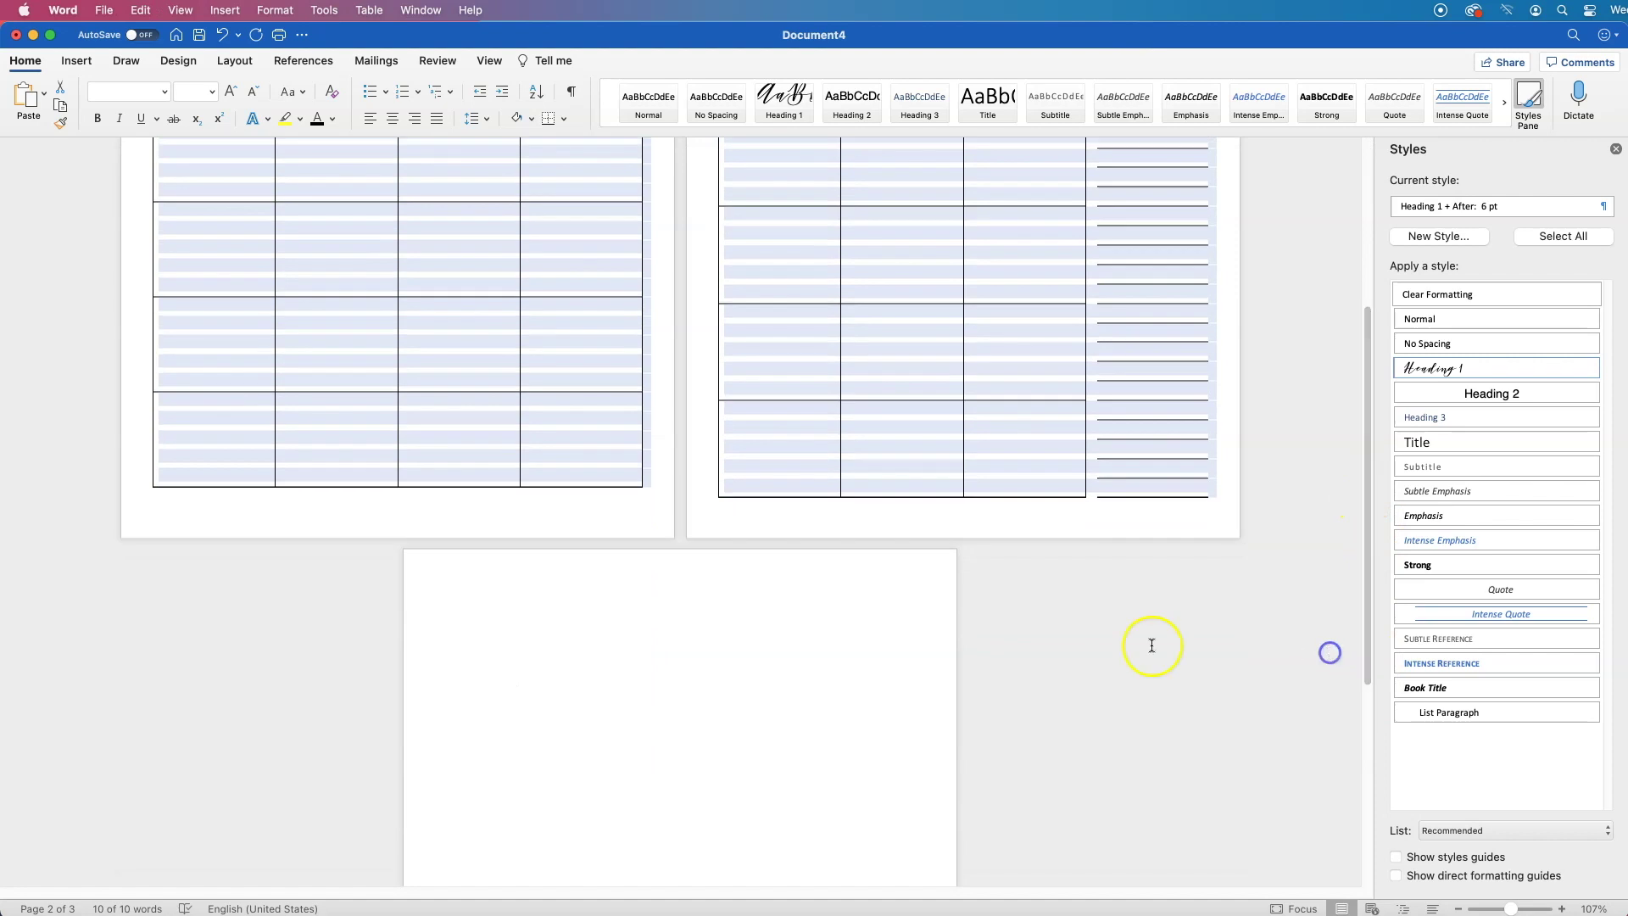
- Paste three copies of the spread starting on blank page 3, extending the document to 25 pages
click(910, 577)
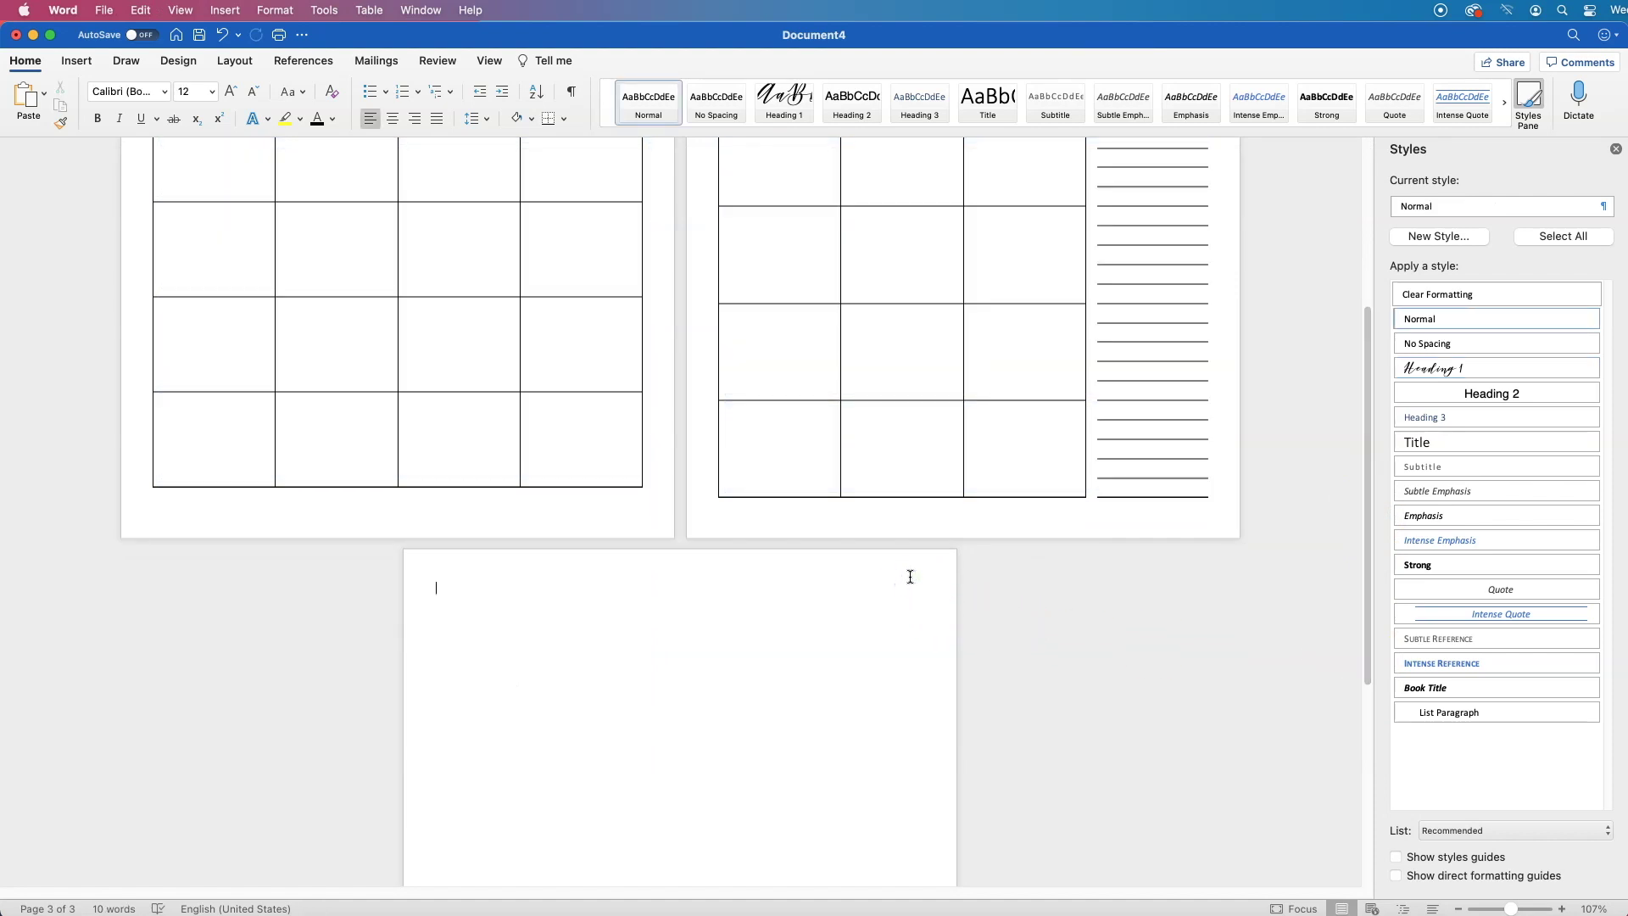
key(super+v)
key(super+v)
key(super+v)
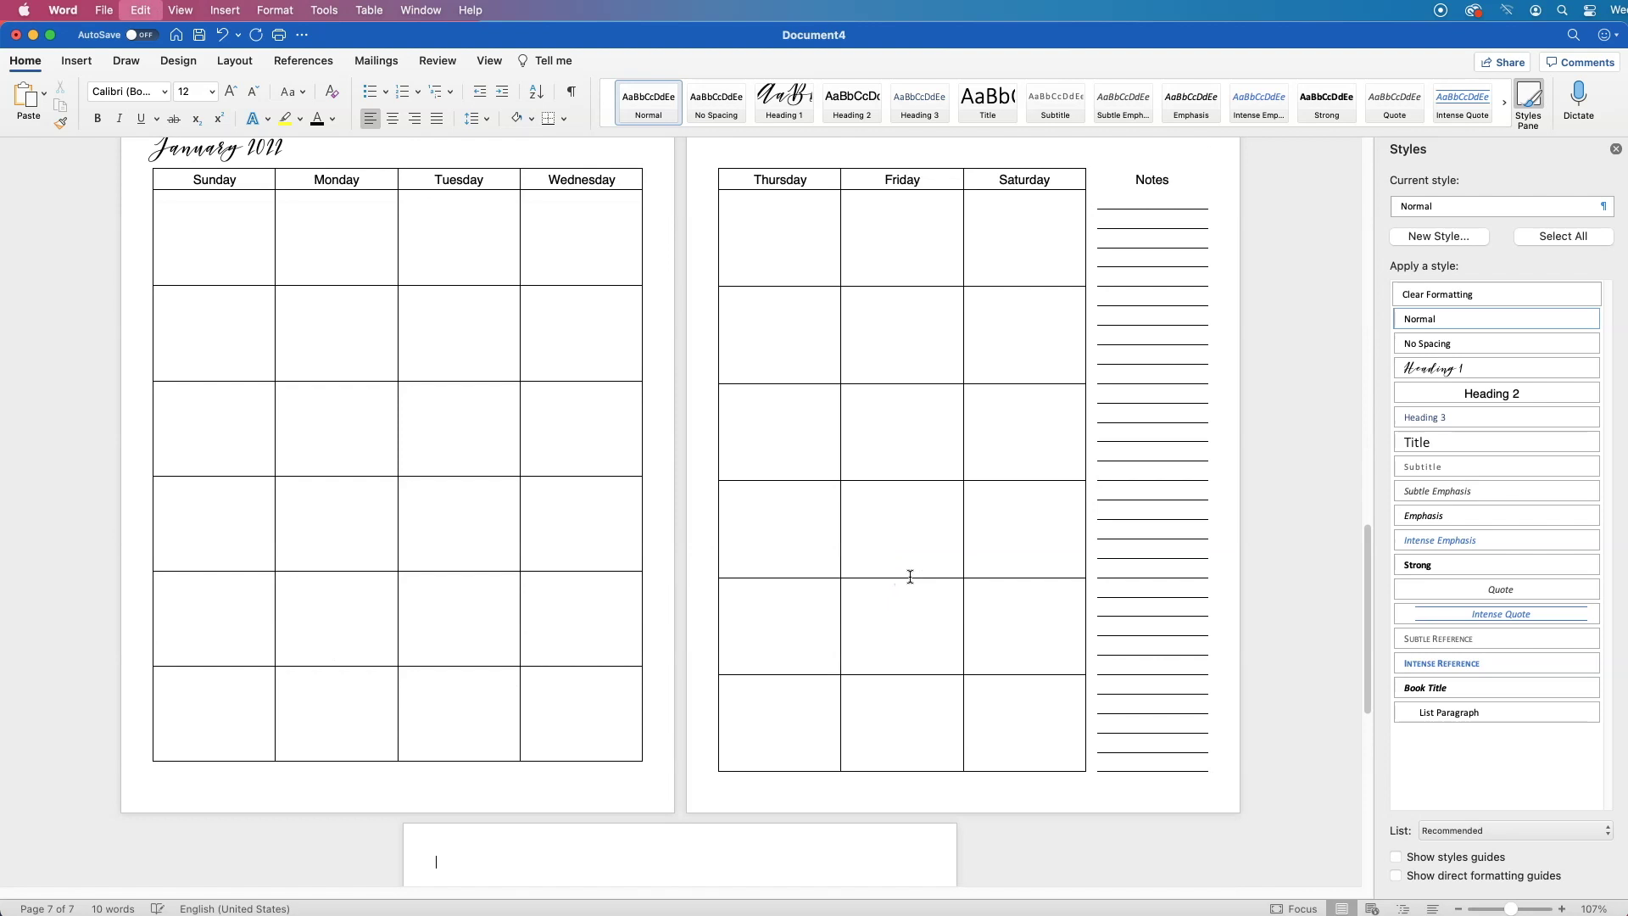
key(super+v)
key(super+v)
key(super+v)
key(super+v)
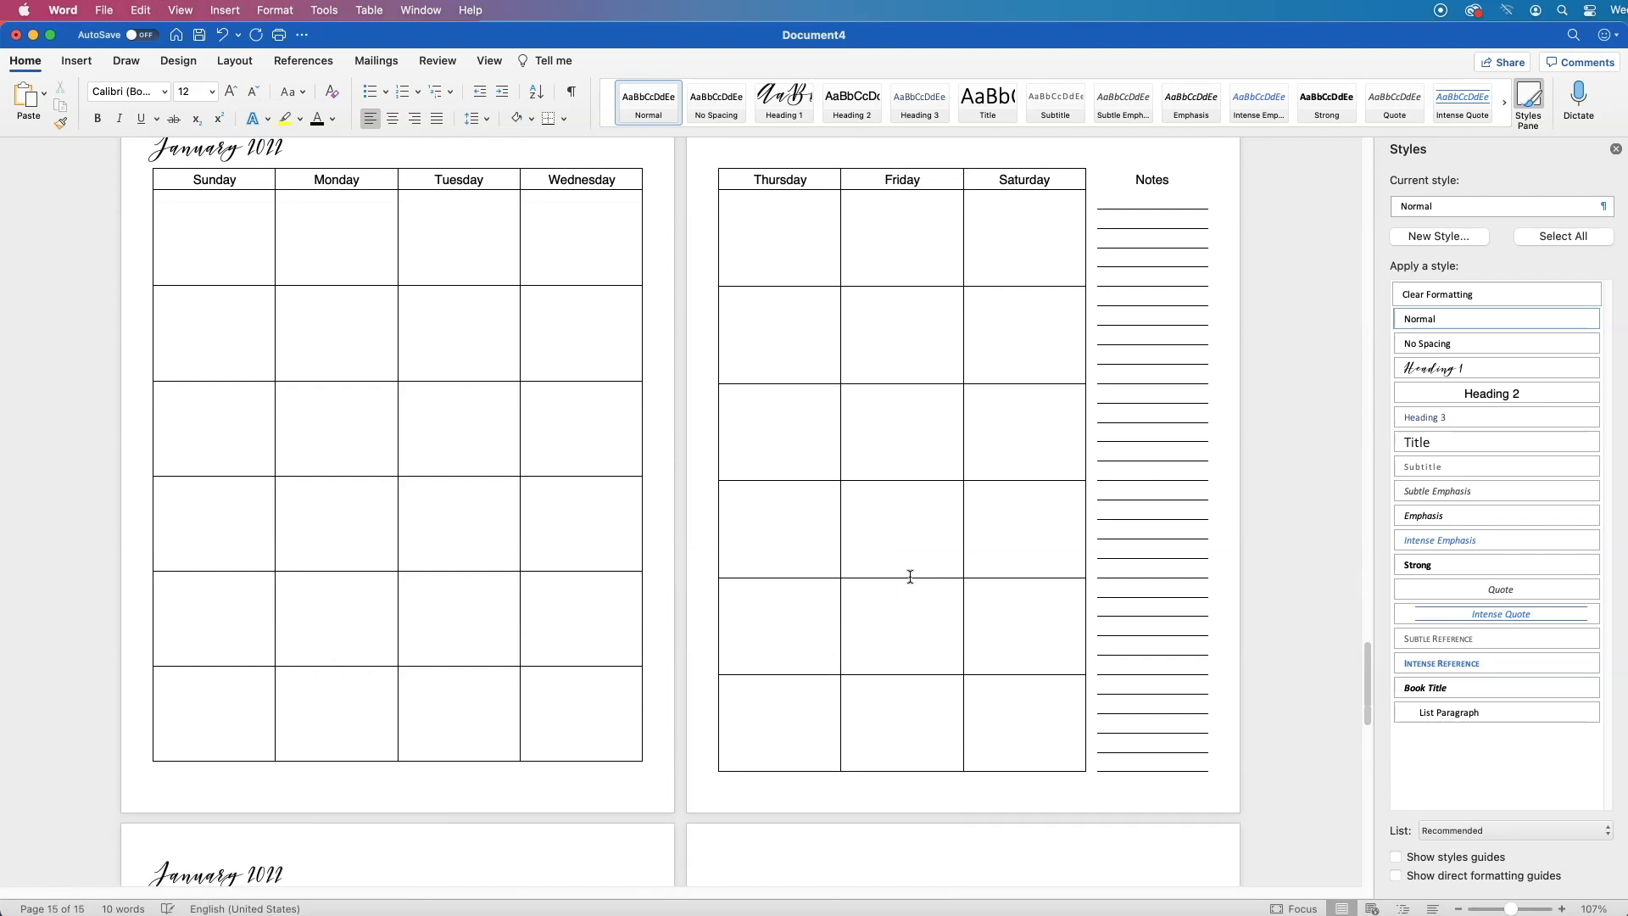
key(super+v)
key(super+v)
key(super+v)
key(super+v)
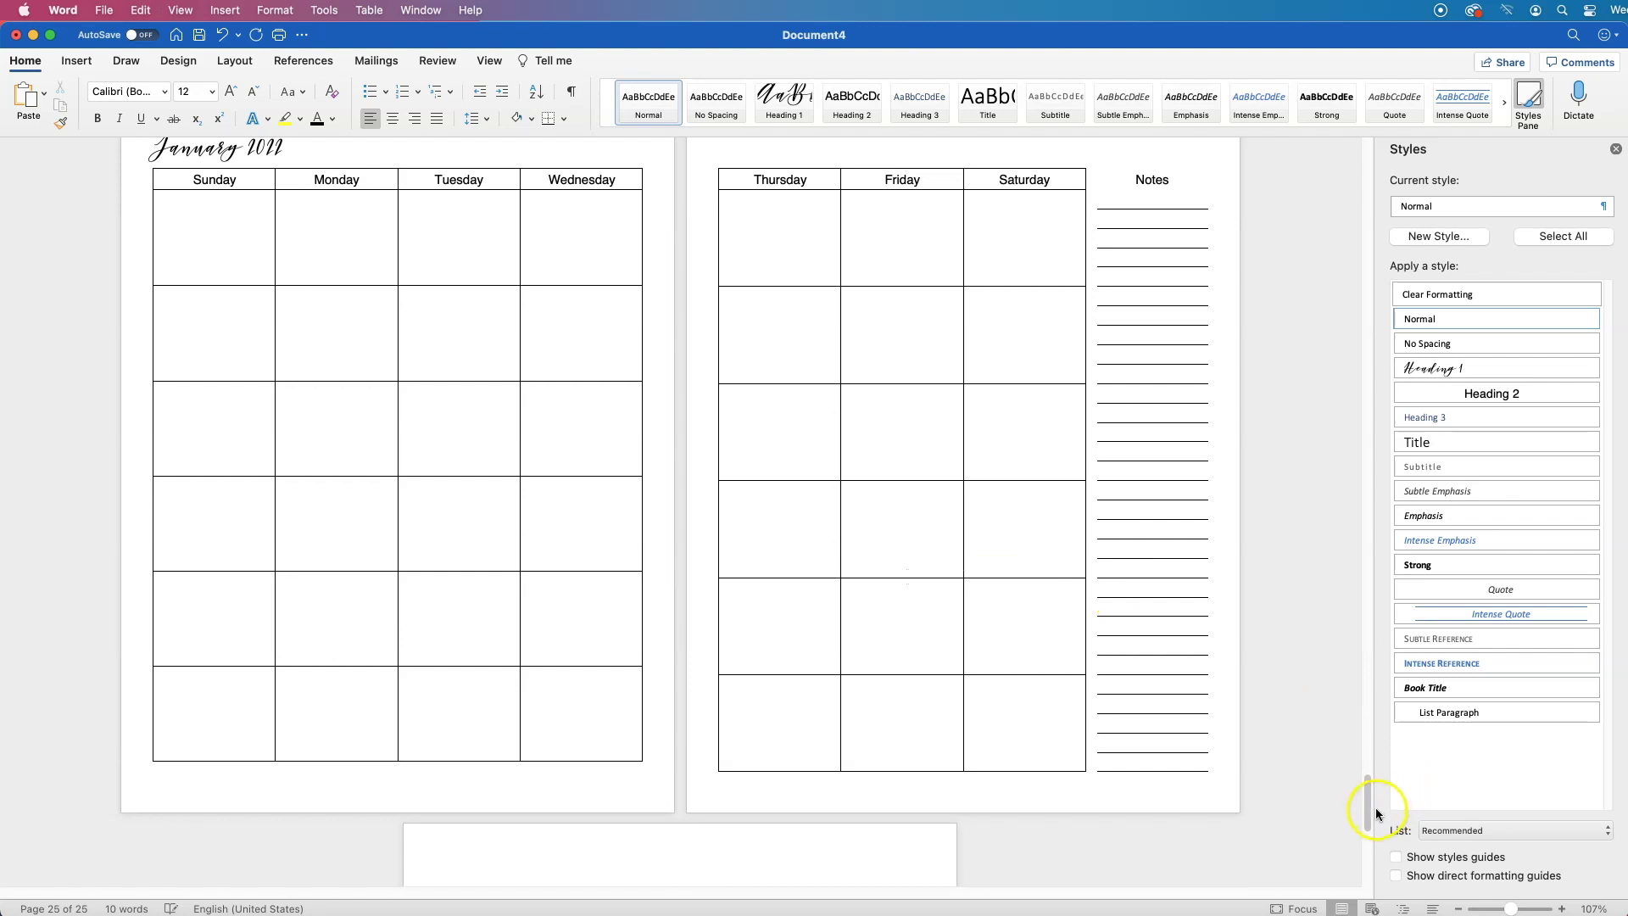
drag(1372, 793, 1428, 155)
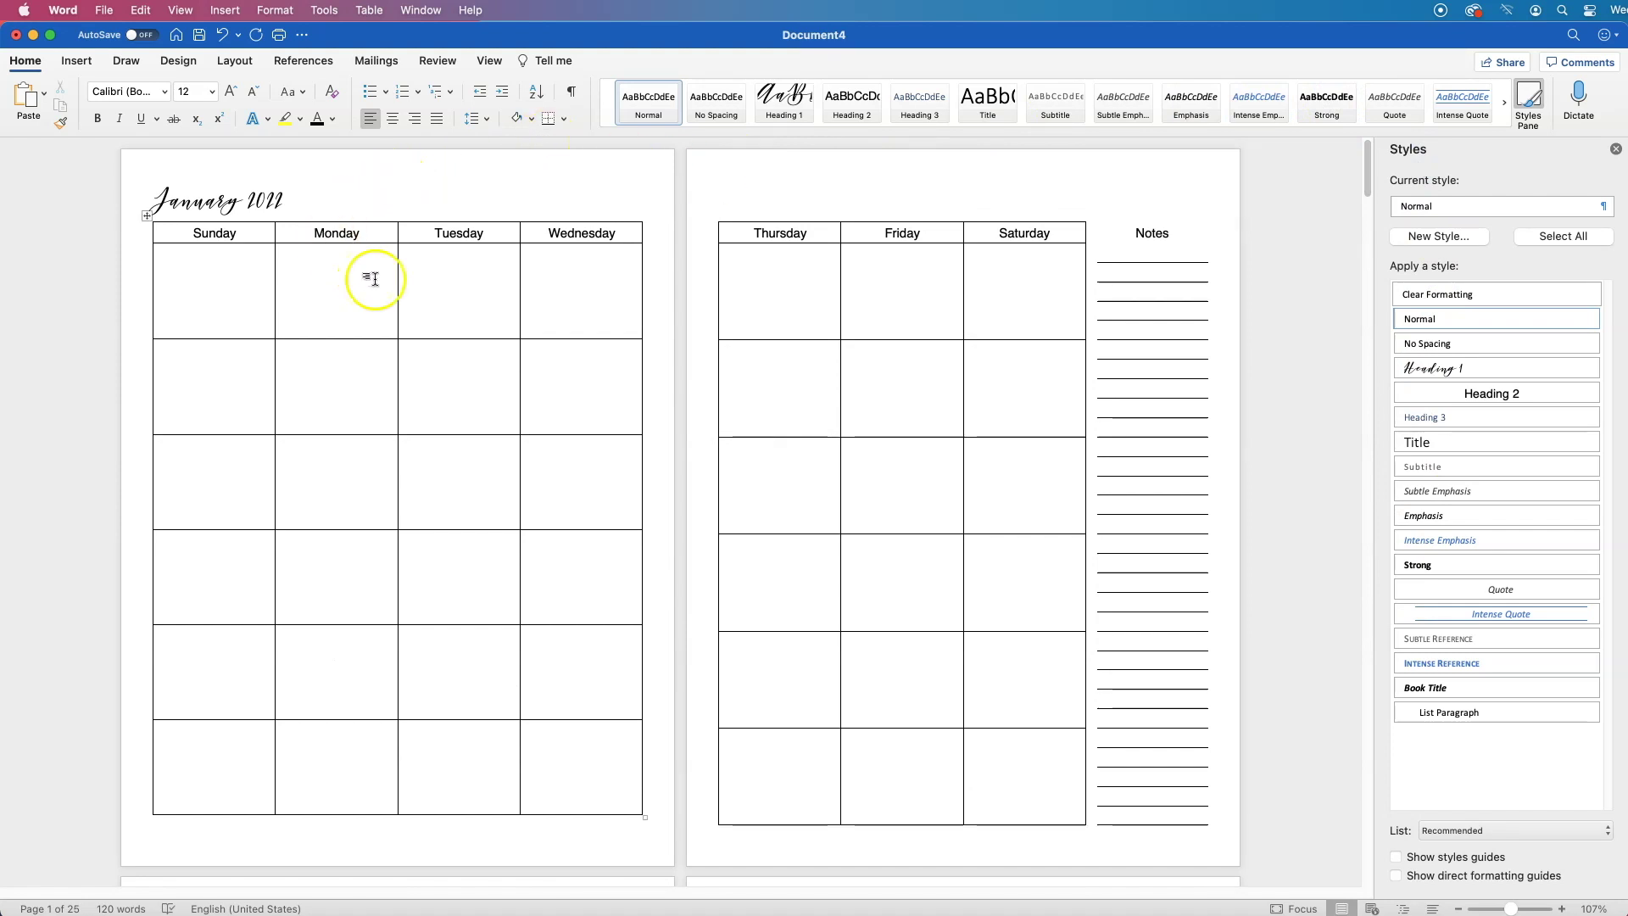
click(997, 289)
- Enter the day numbers 1, 2, 7, 13, 16, 20, 24 and 30 in their date cells
text(1)
click(157, 347)
text(2)
click(861, 352)
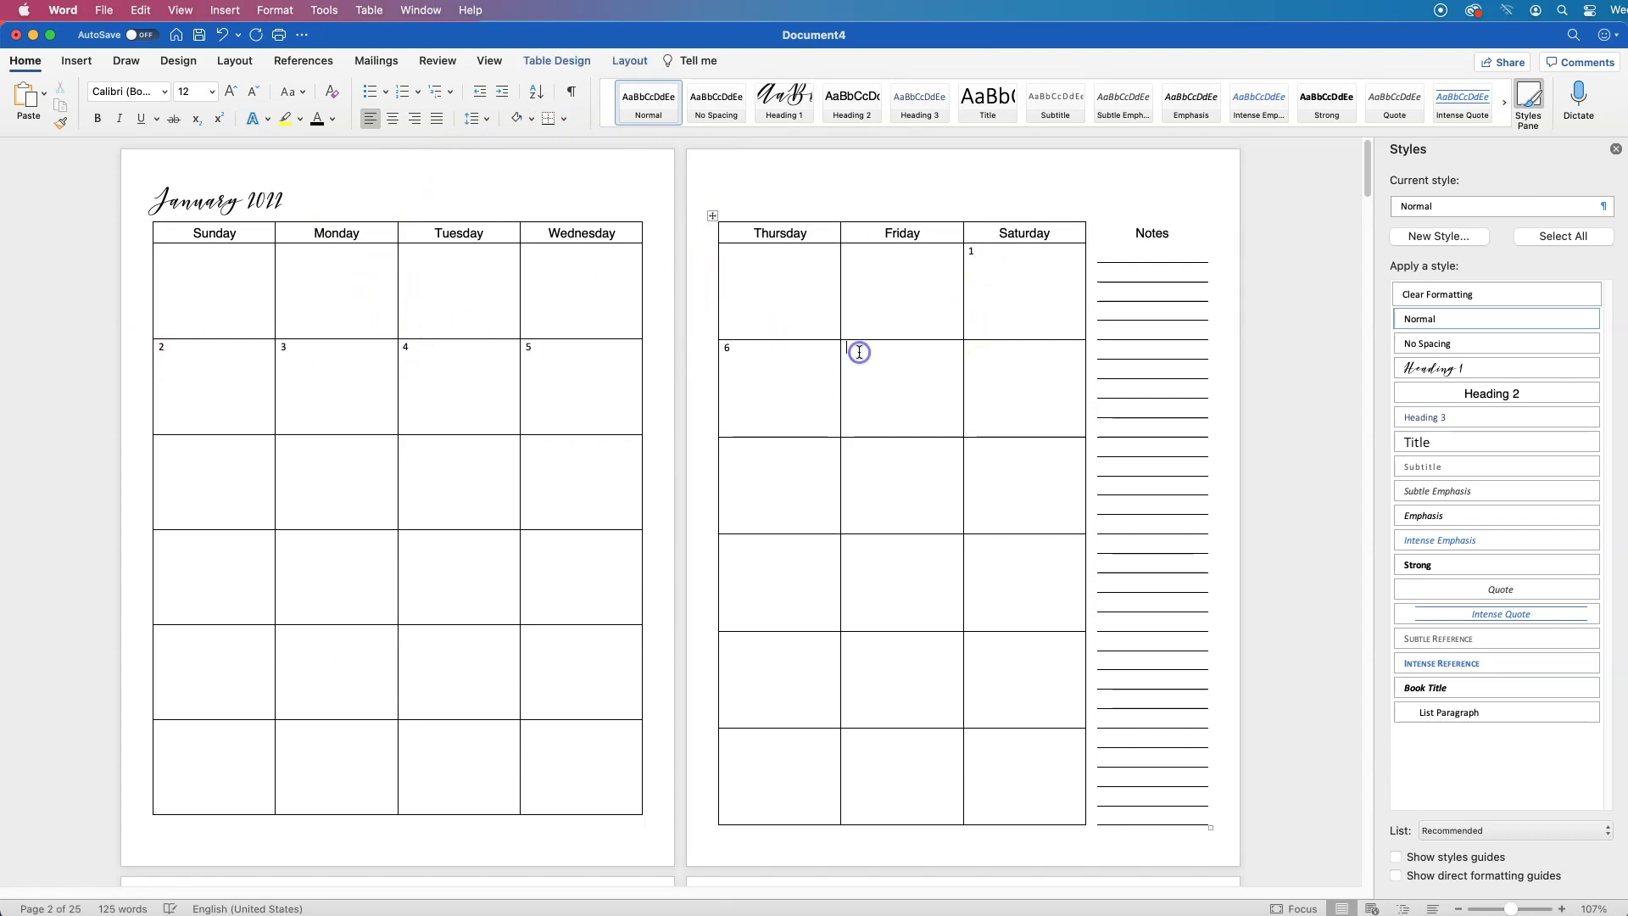
text(7)
click(716, 460)
text(13)
click(184, 542)
text(16)
click(741, 552)
text(20)
click(288, 634)
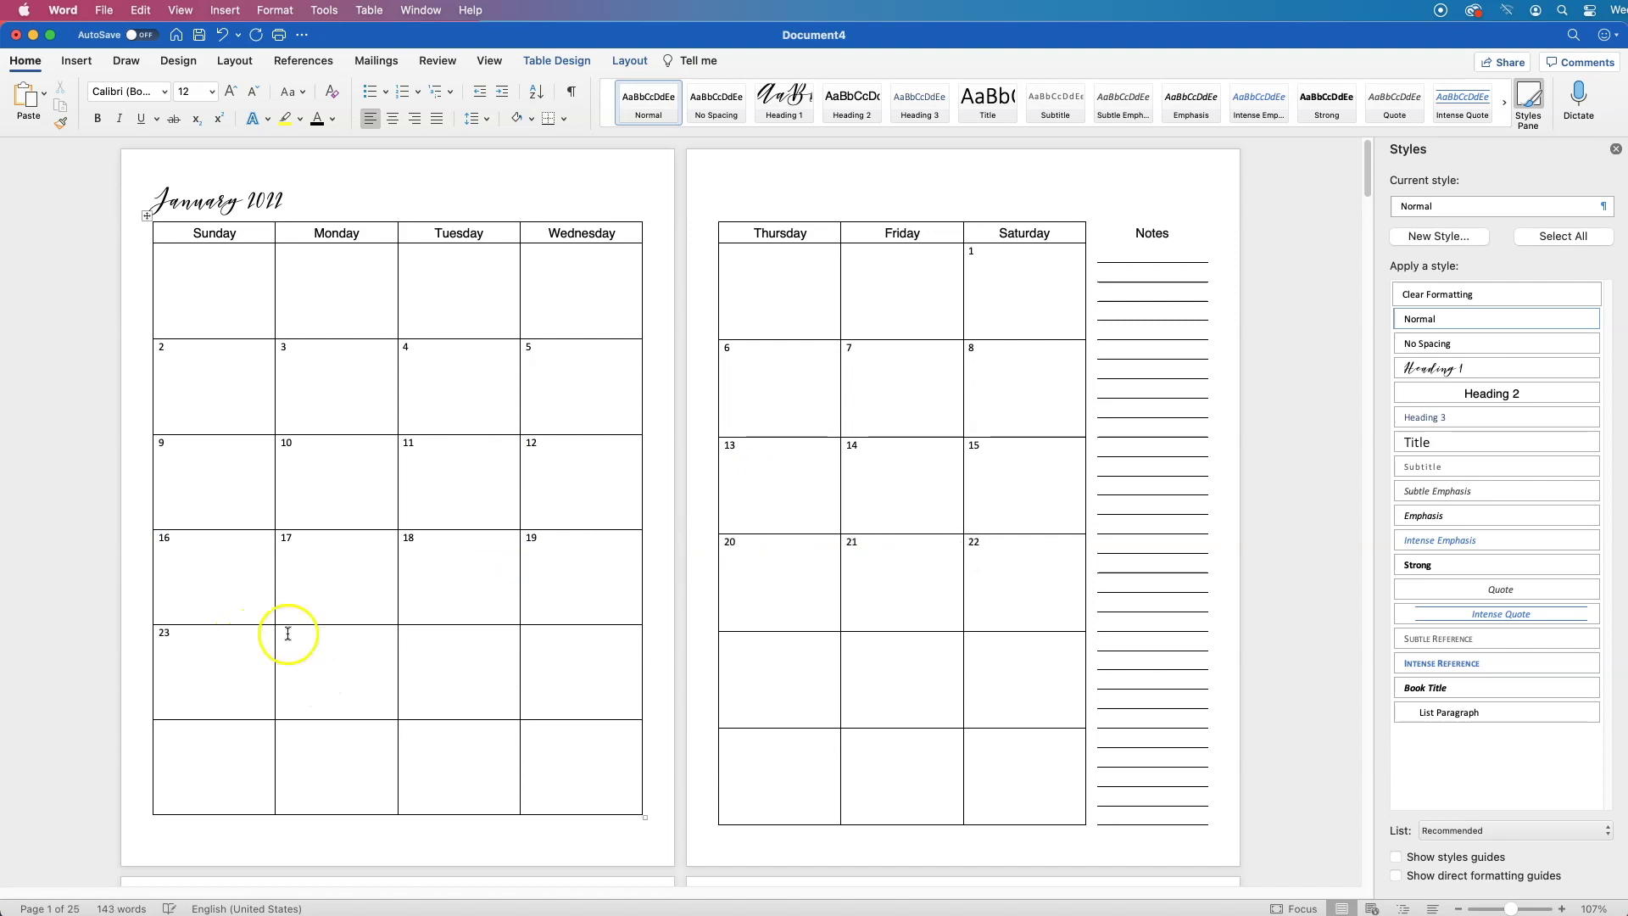
text(24)
click(268, 731)
text(30)
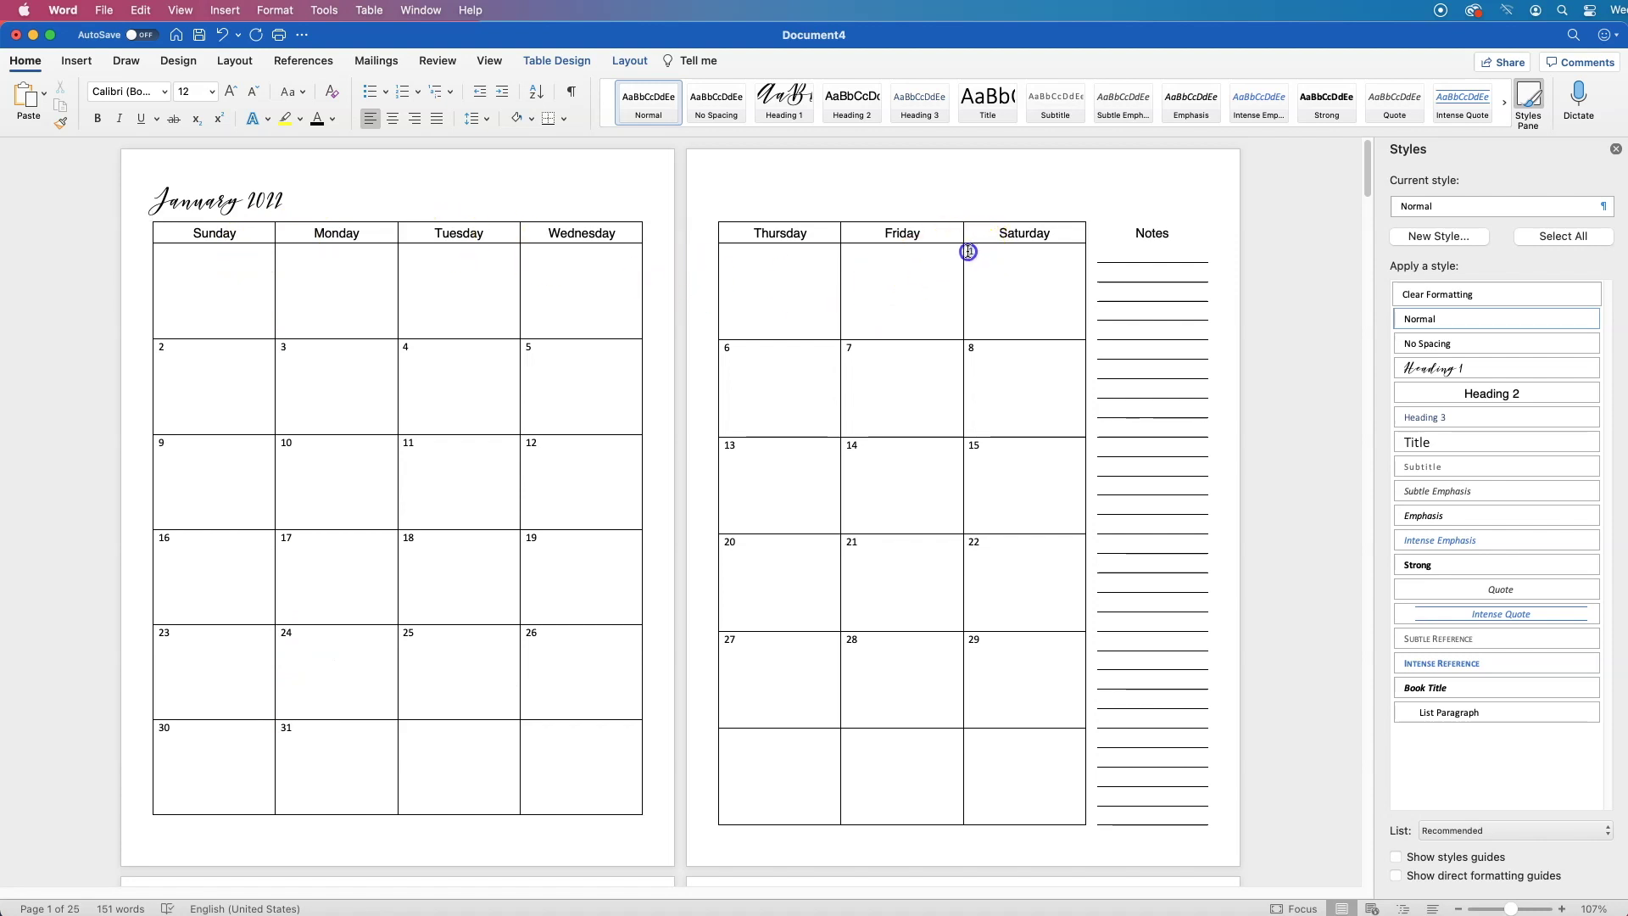
- Format the day number 1 in Helvetica with 2 pt space before
double_click(968, 252)
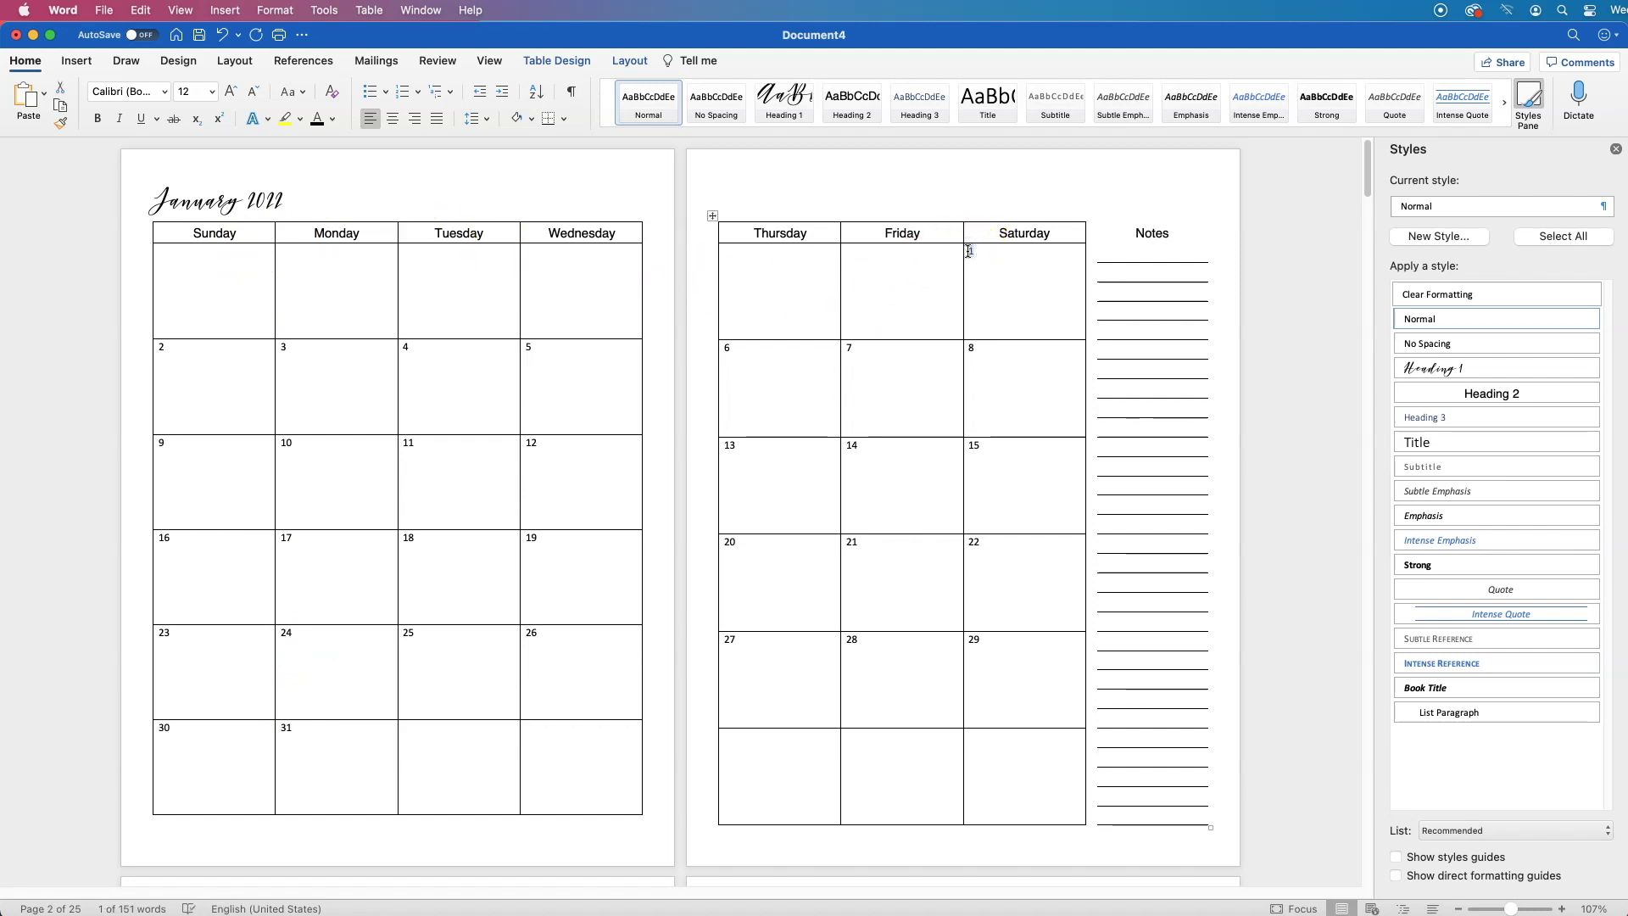
click(138, 91)
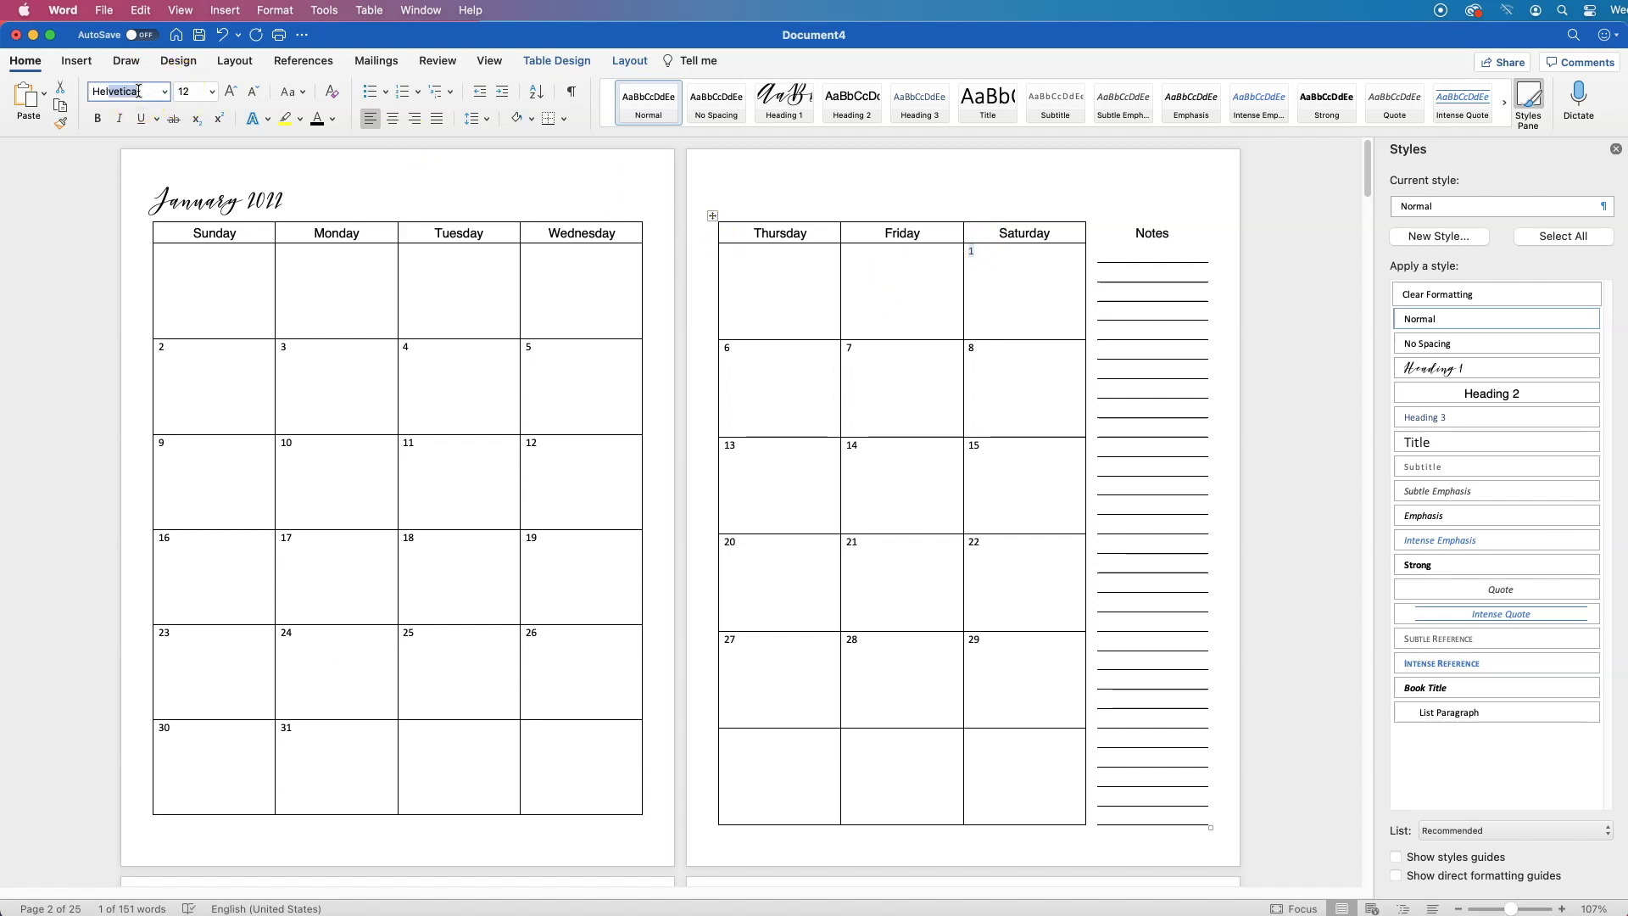
key(Return)
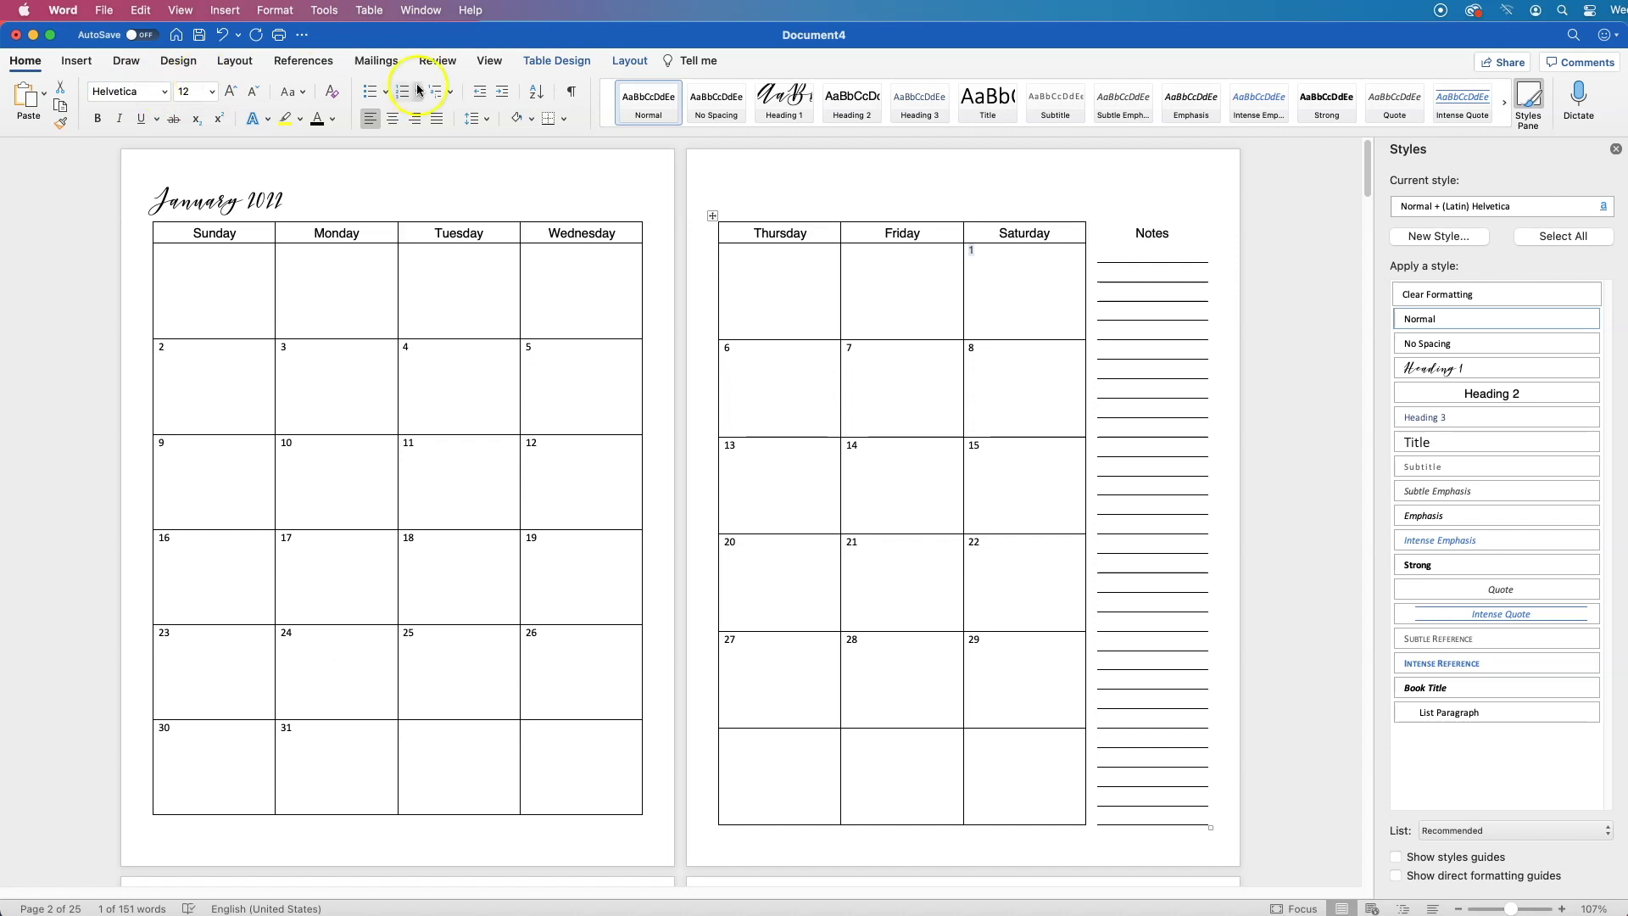
click(477, 117)
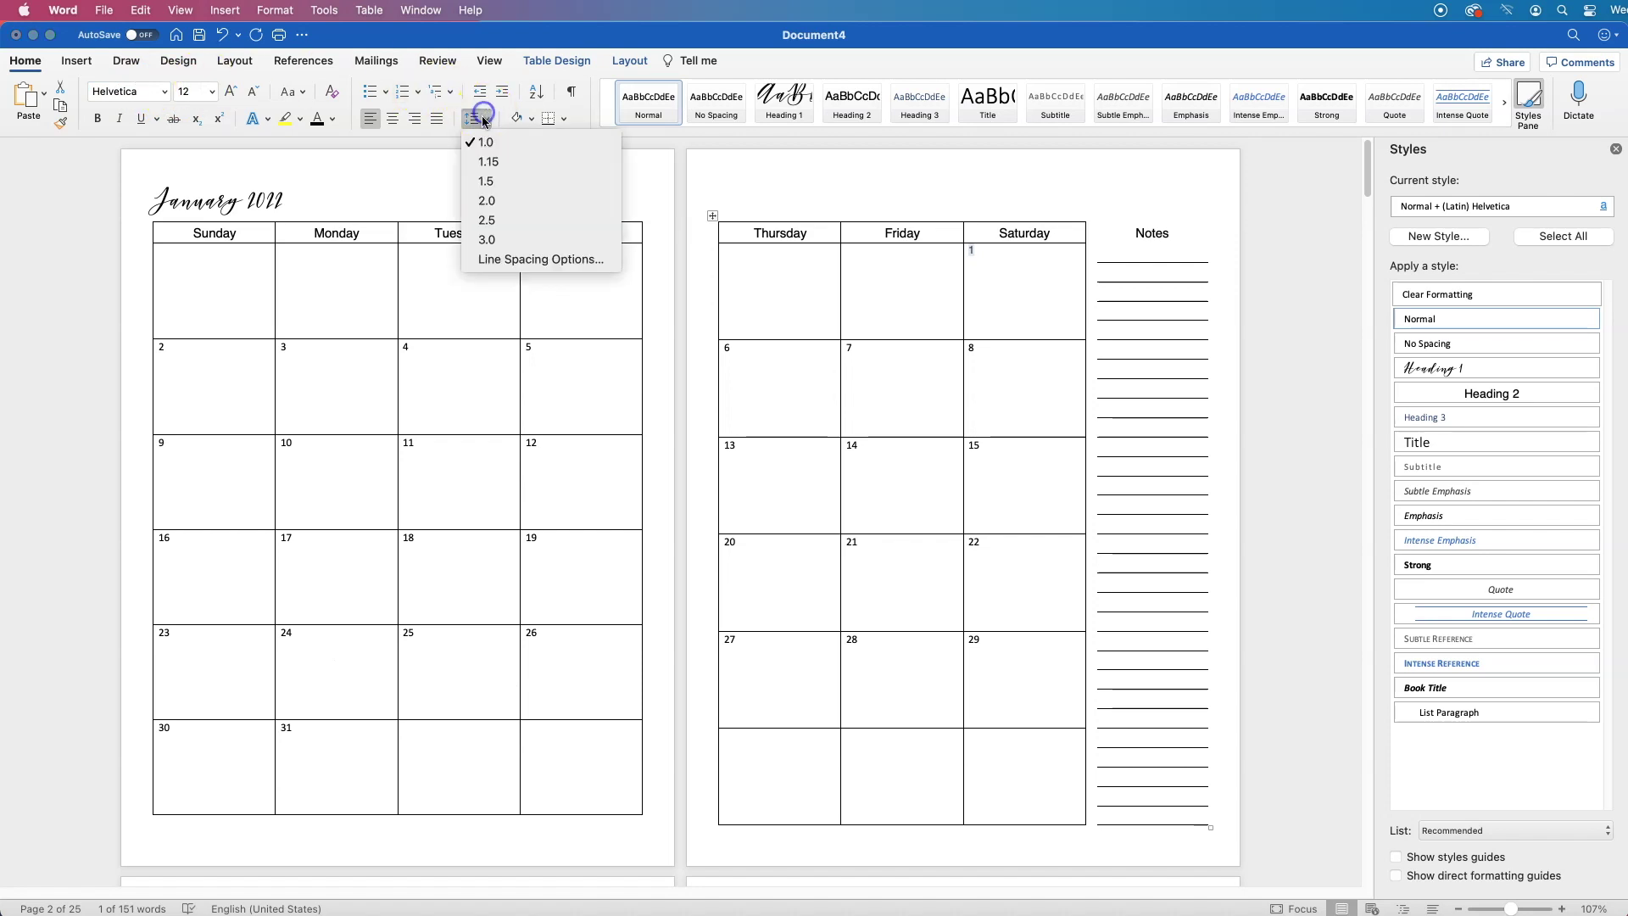
click(509, 259)
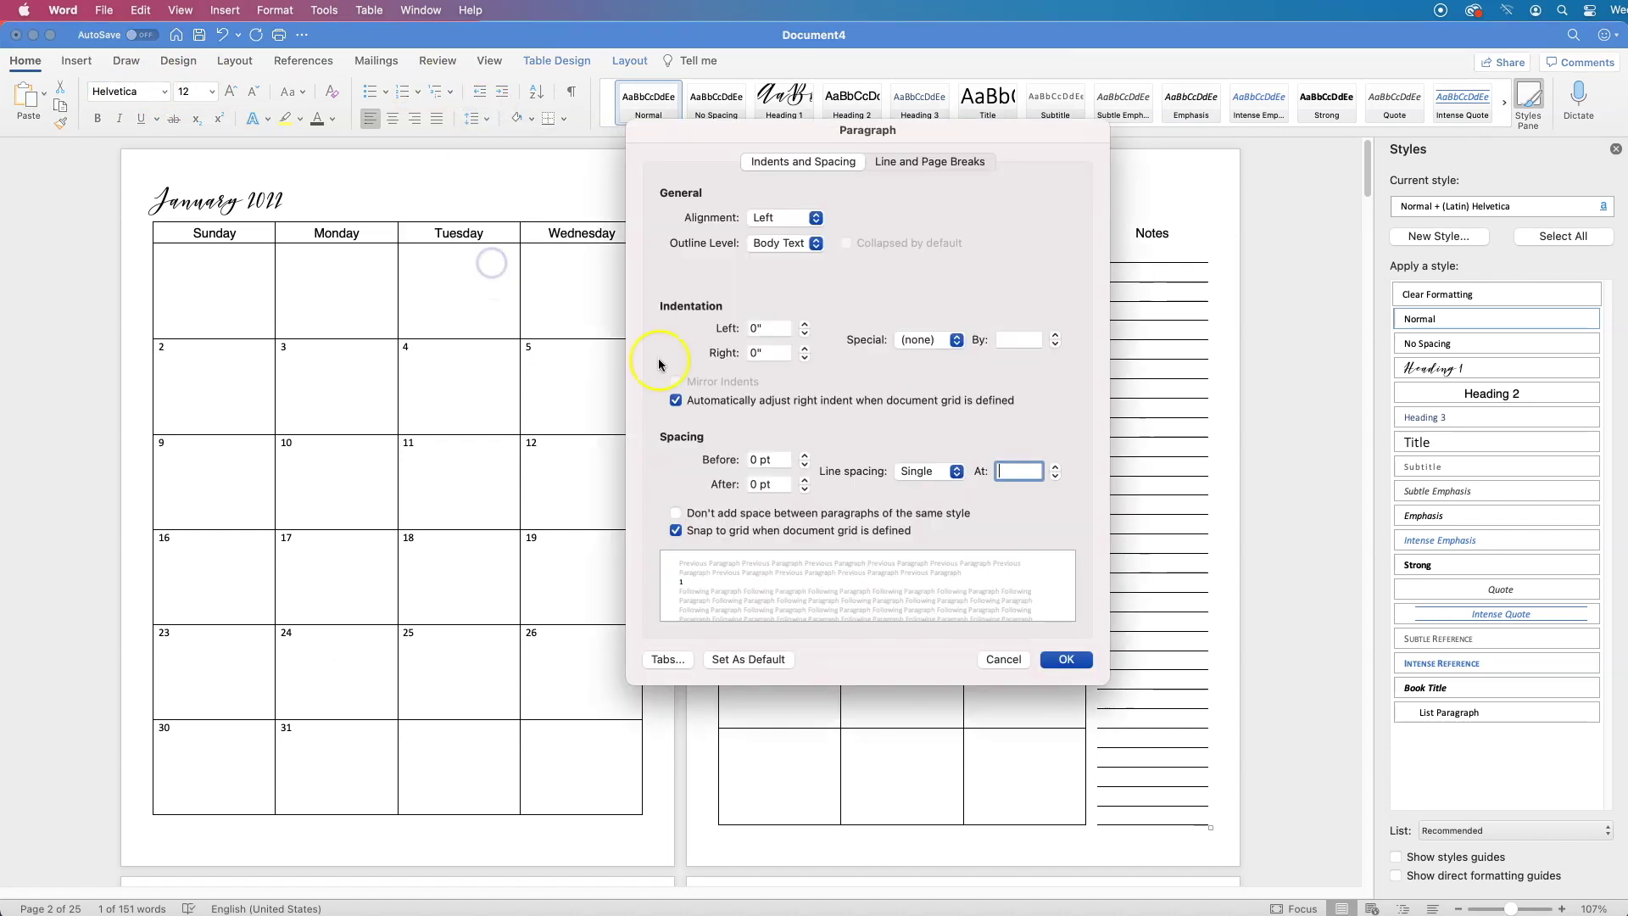
click(777, 458)
text(2)
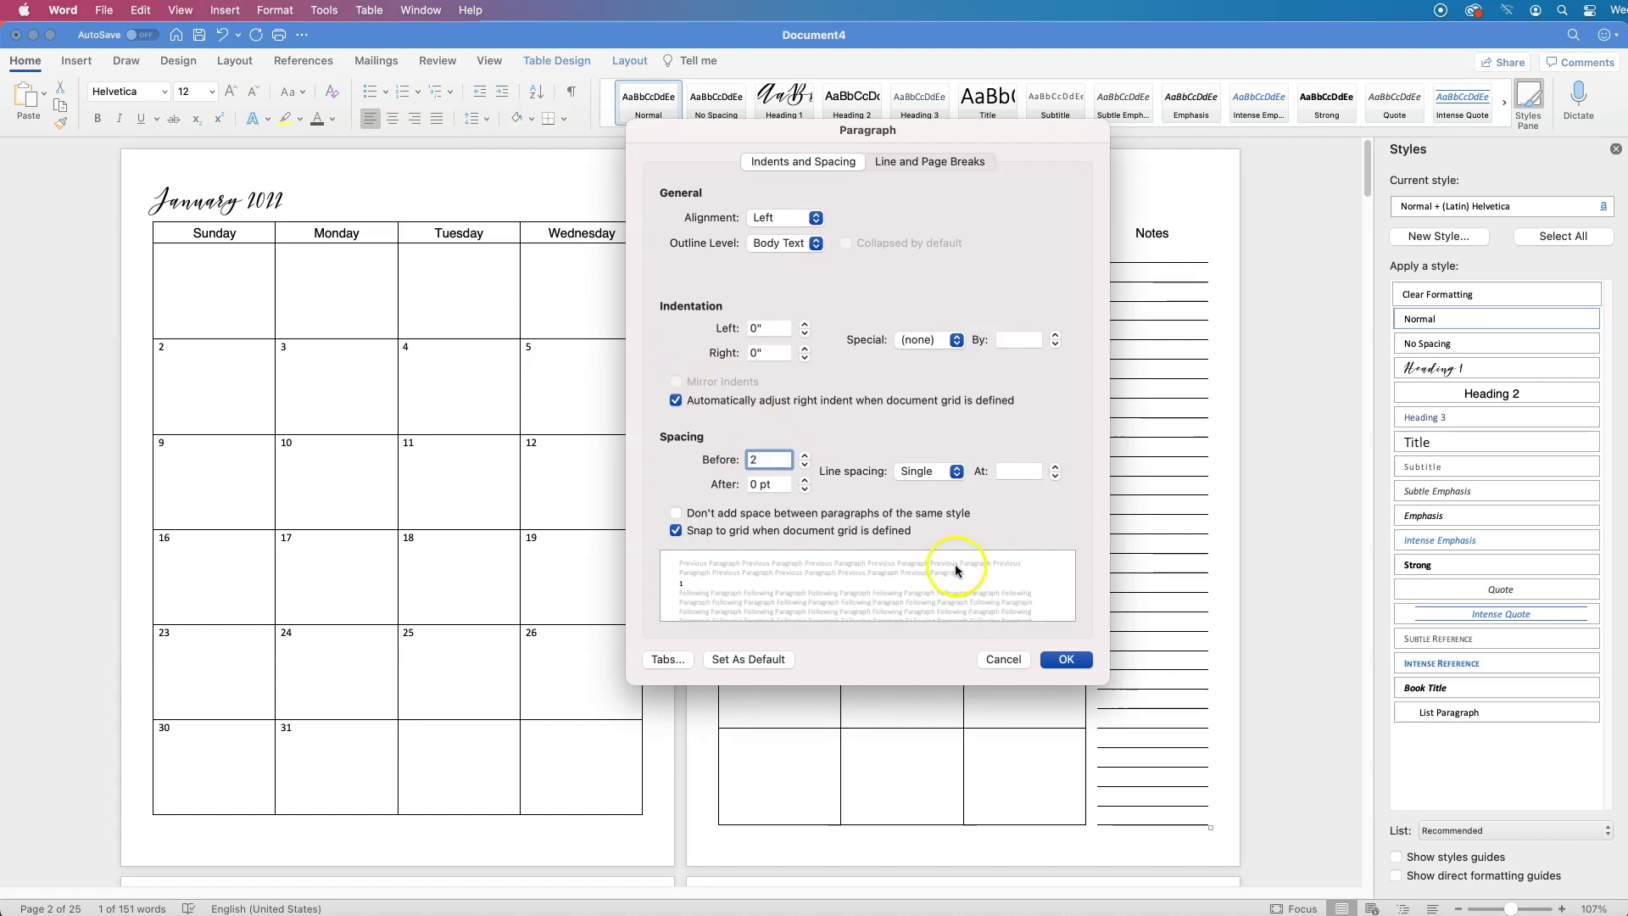
click(1068, 660)
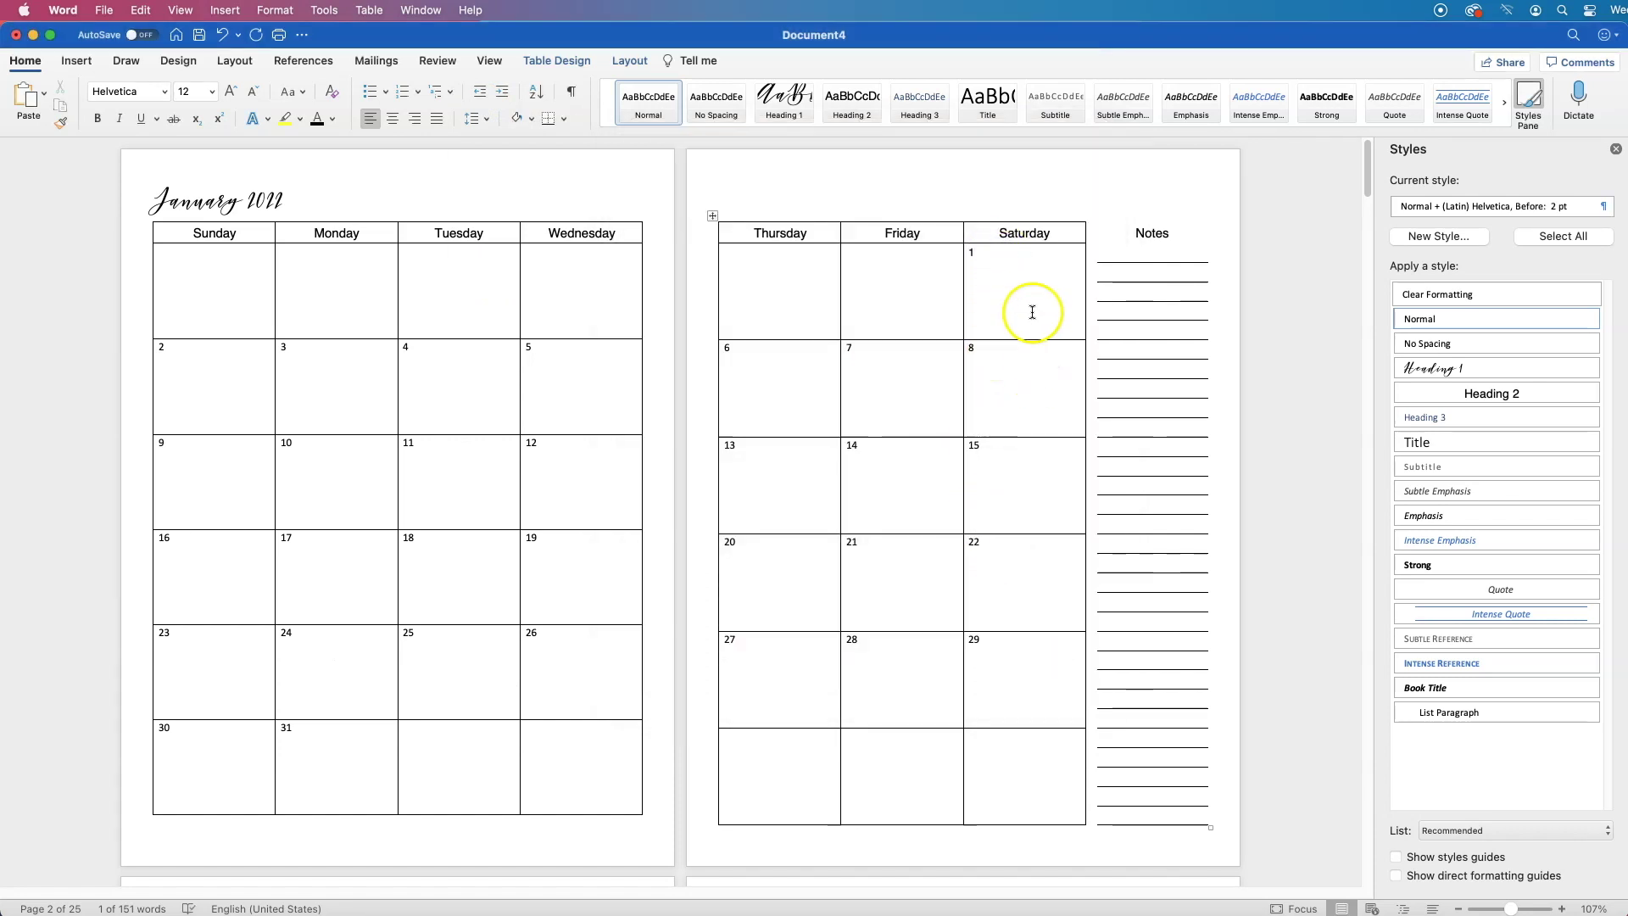
- Update Heading 3 to match the formatted day number 1
click(1008, 259)
drag(1008, 259, 960, 246)
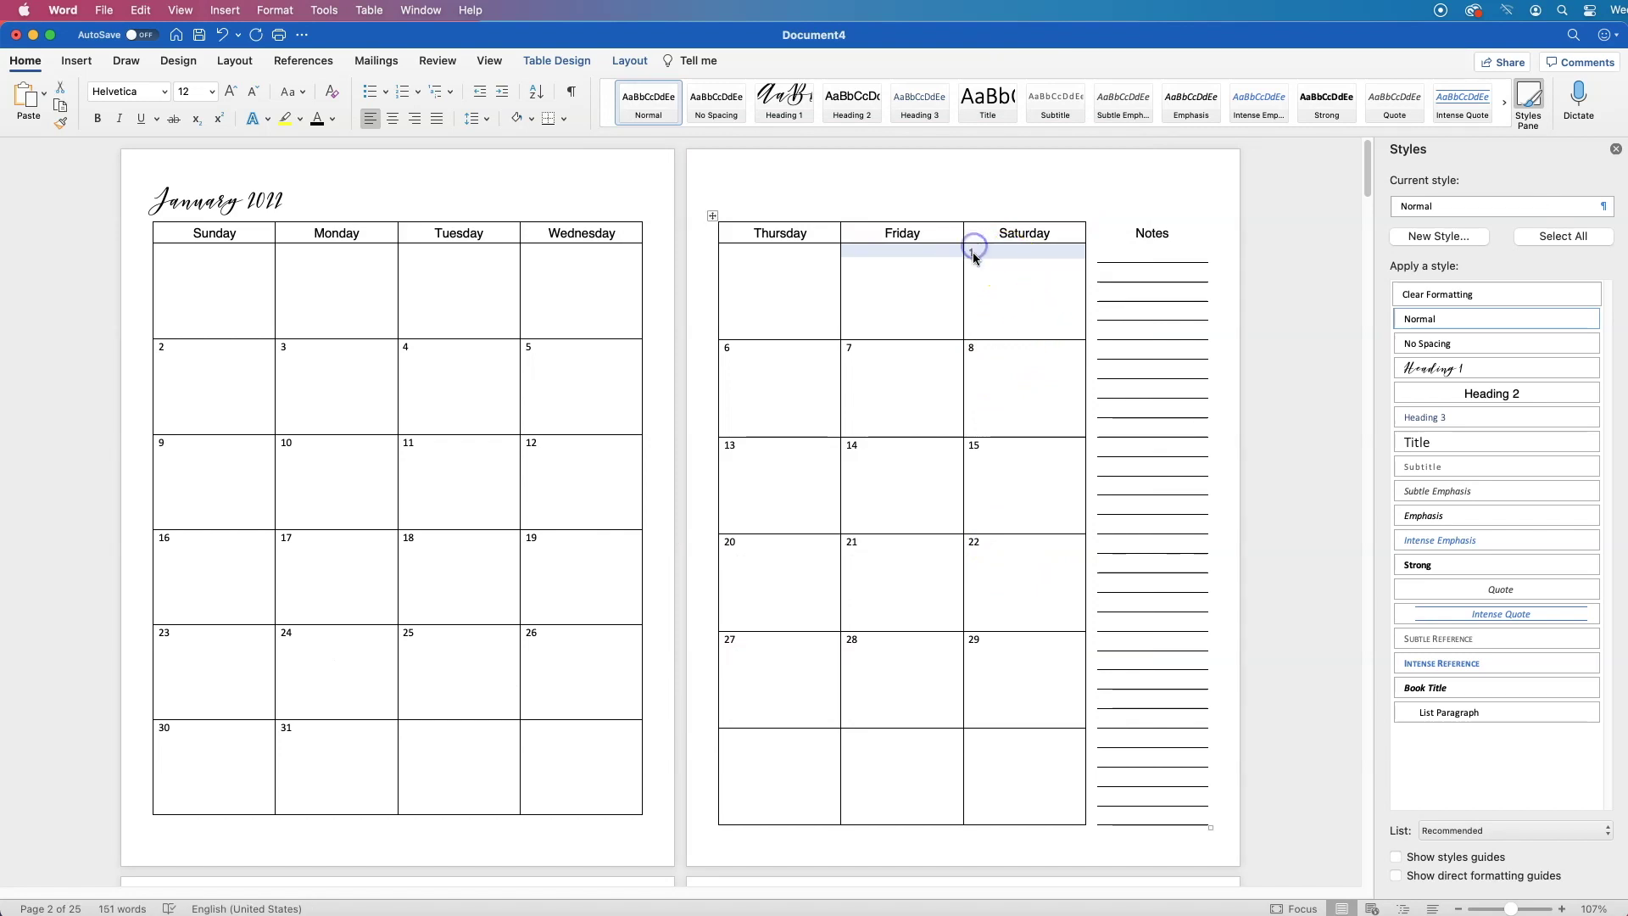
click(974, 252)
click(1087, 277)
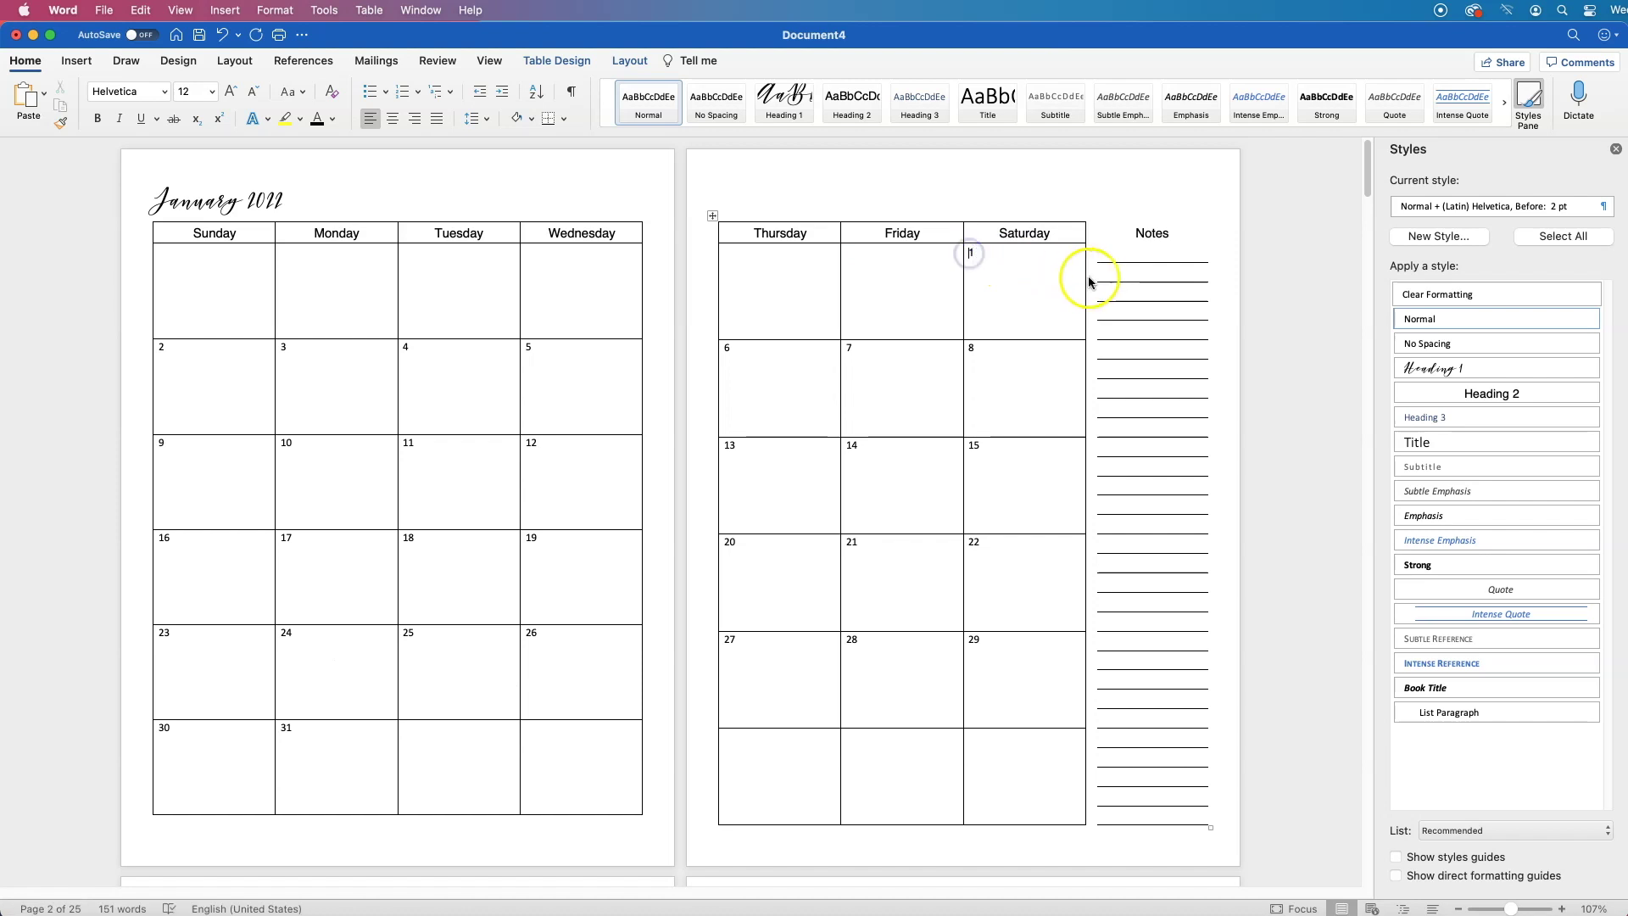
double_click(977, 252)
click(1593, 418)
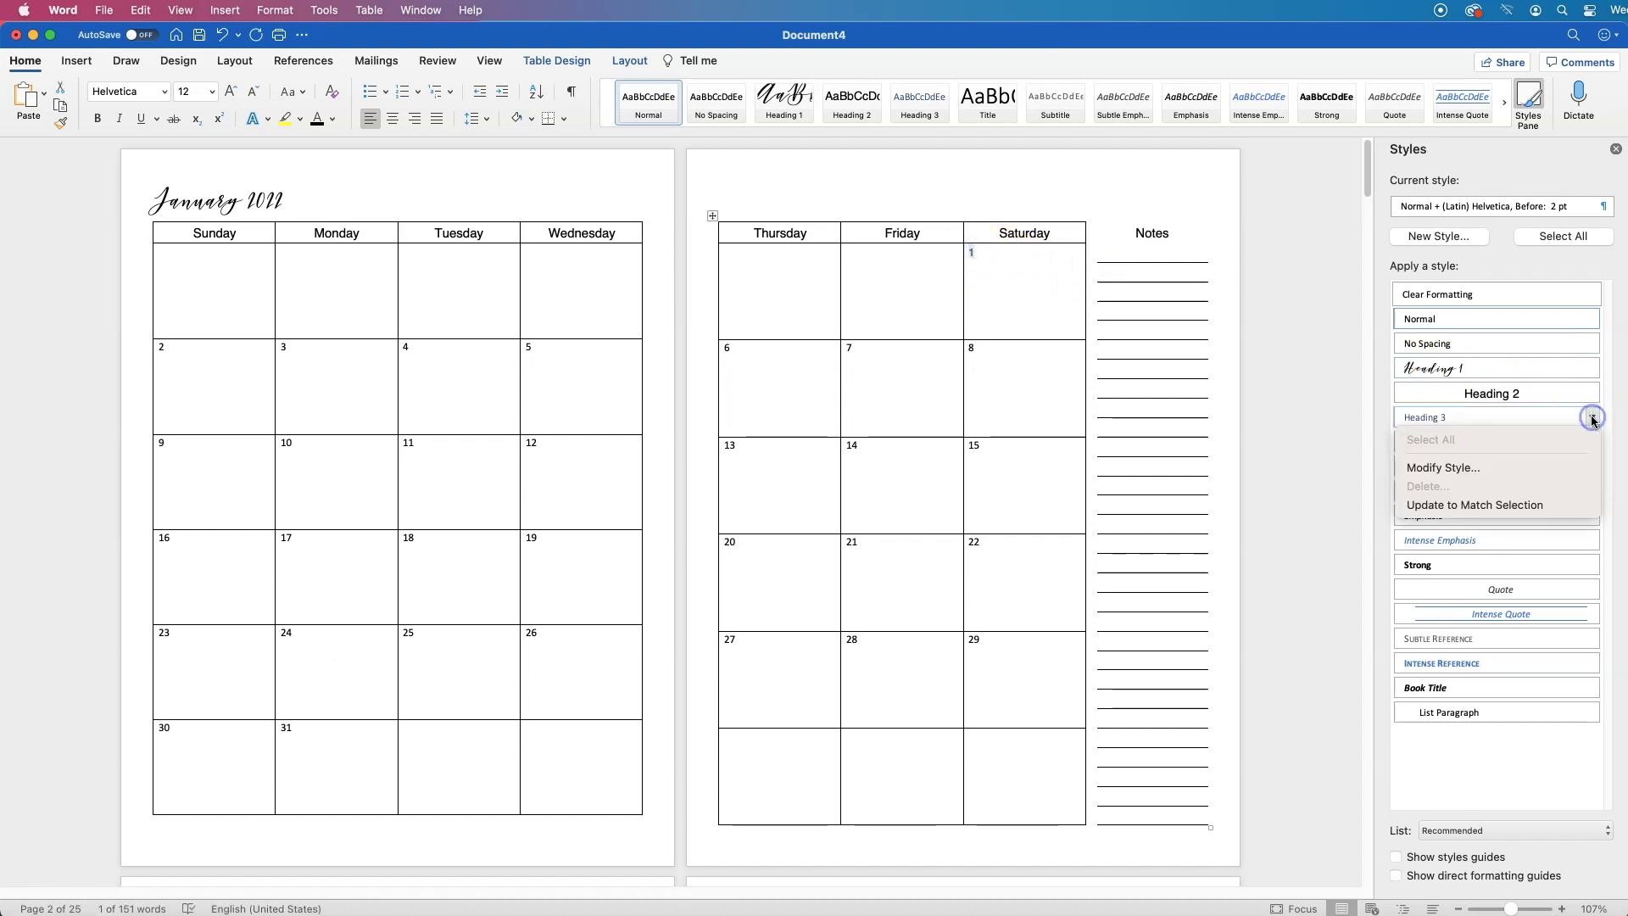
click(1581, 506)
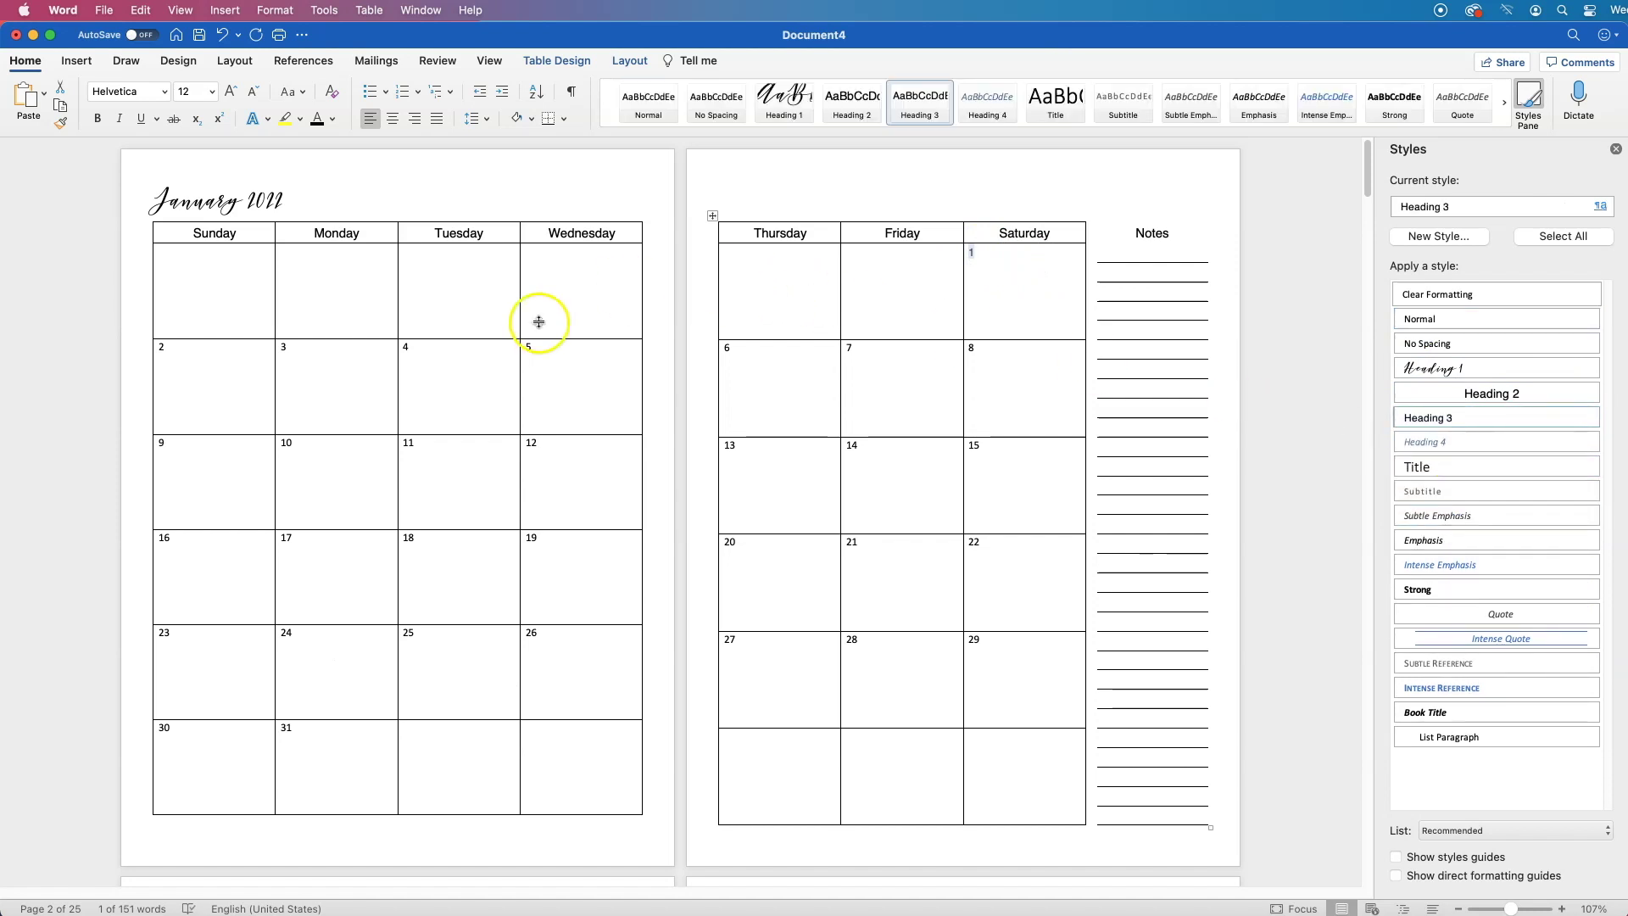
- Apply Heading 3 to the day cells on both the left and right pages
drag(245, 304, 573, 746)
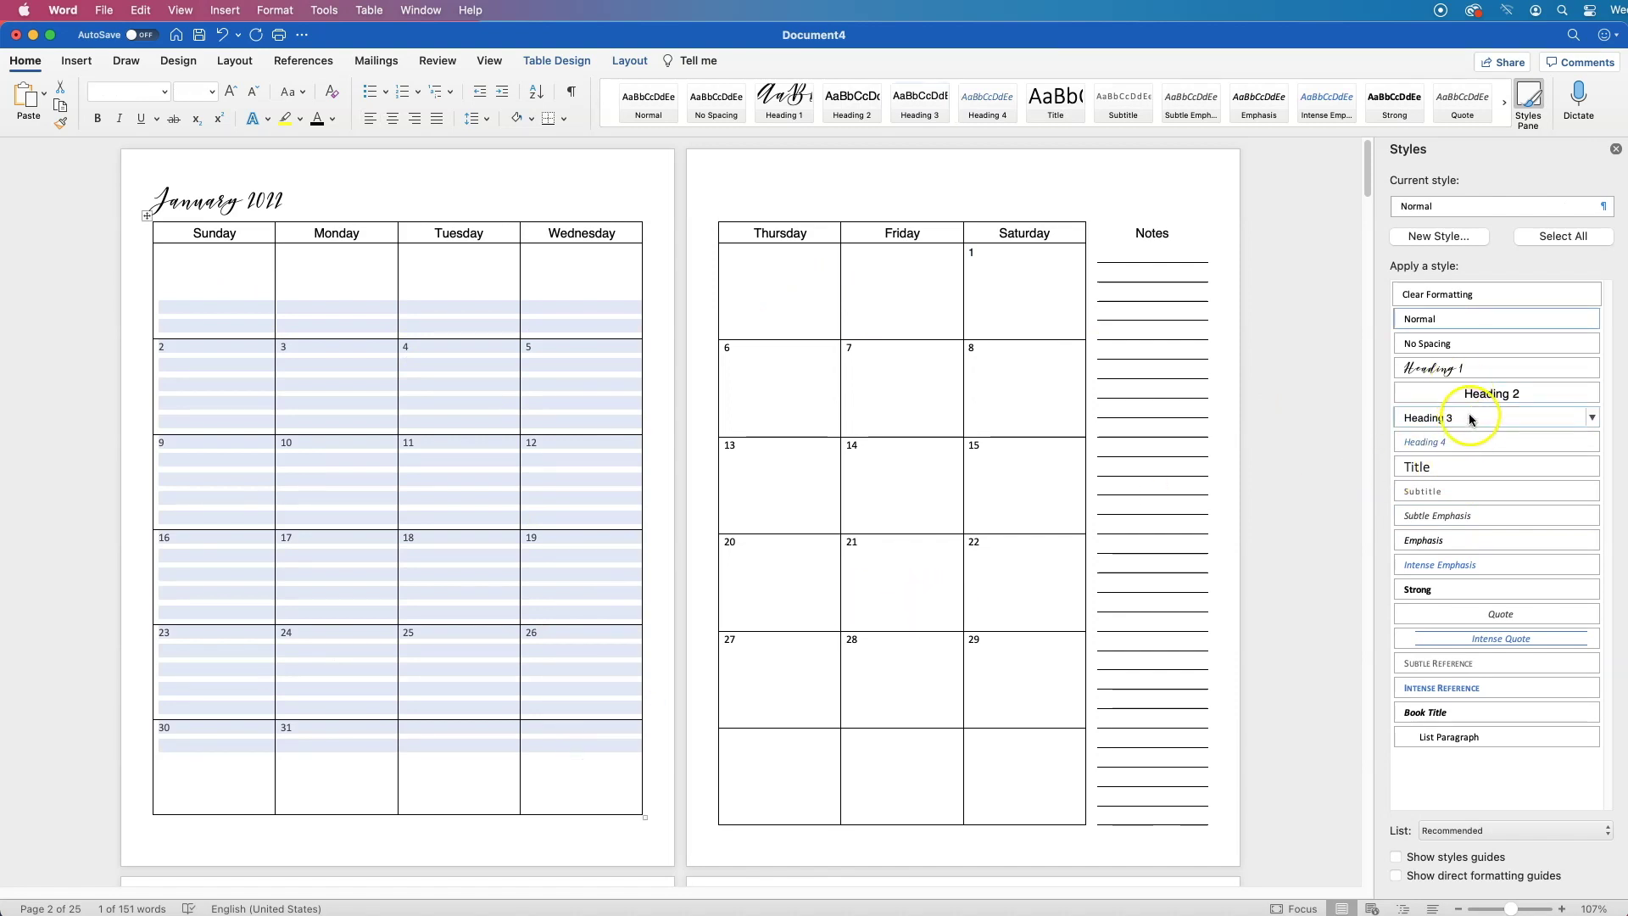
click(1434, 417)
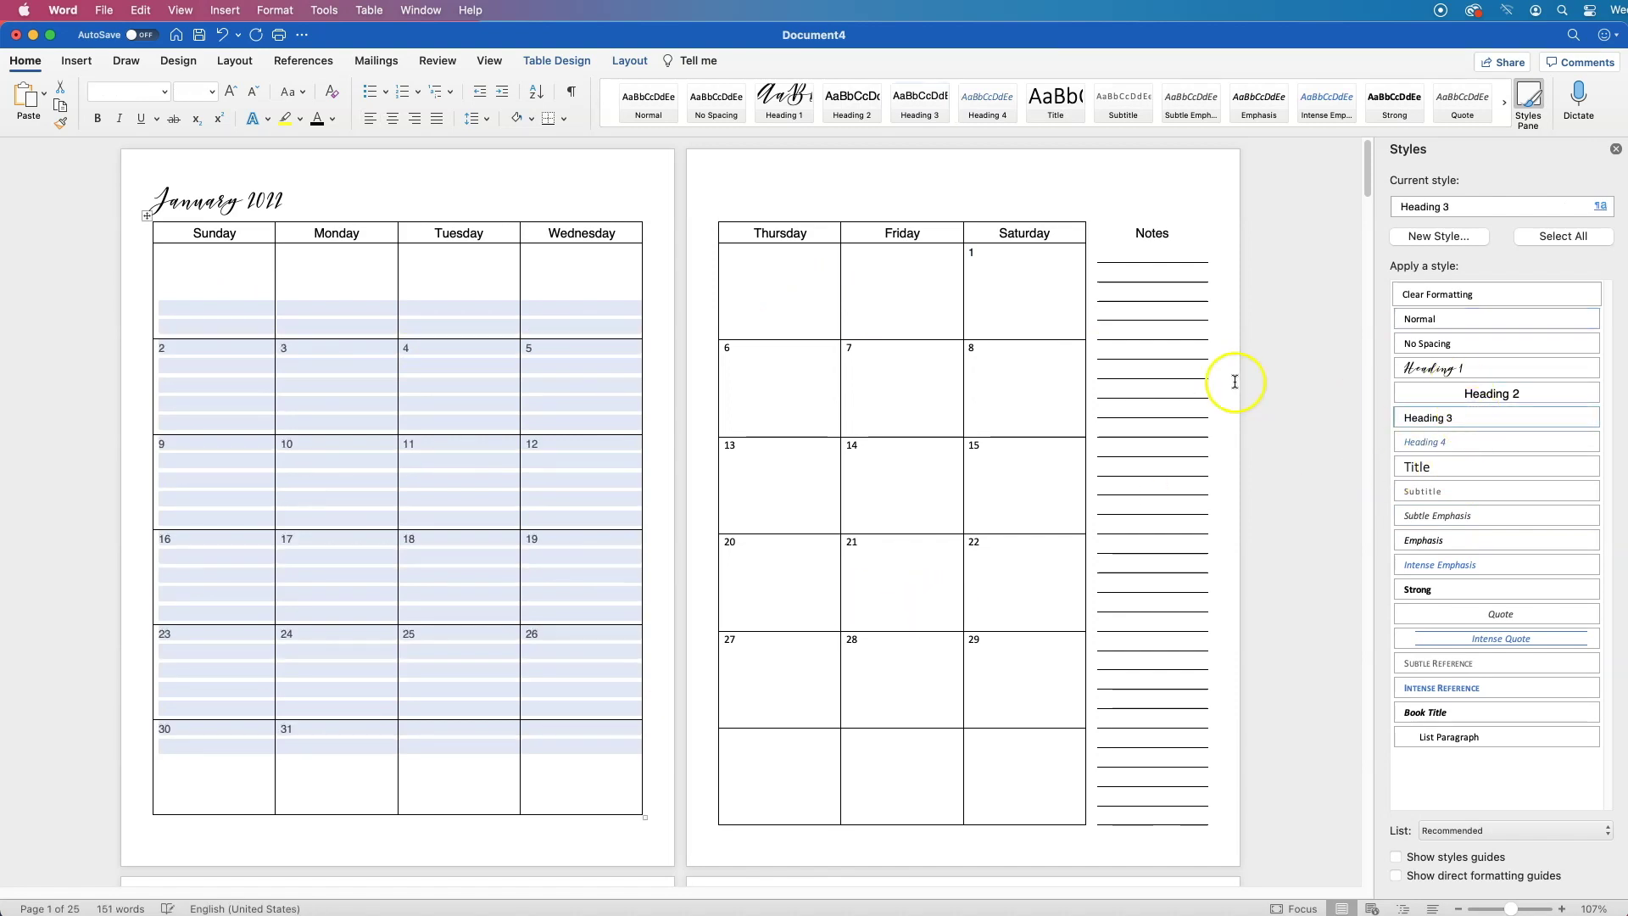
drag(814, 266, 1014, 669)
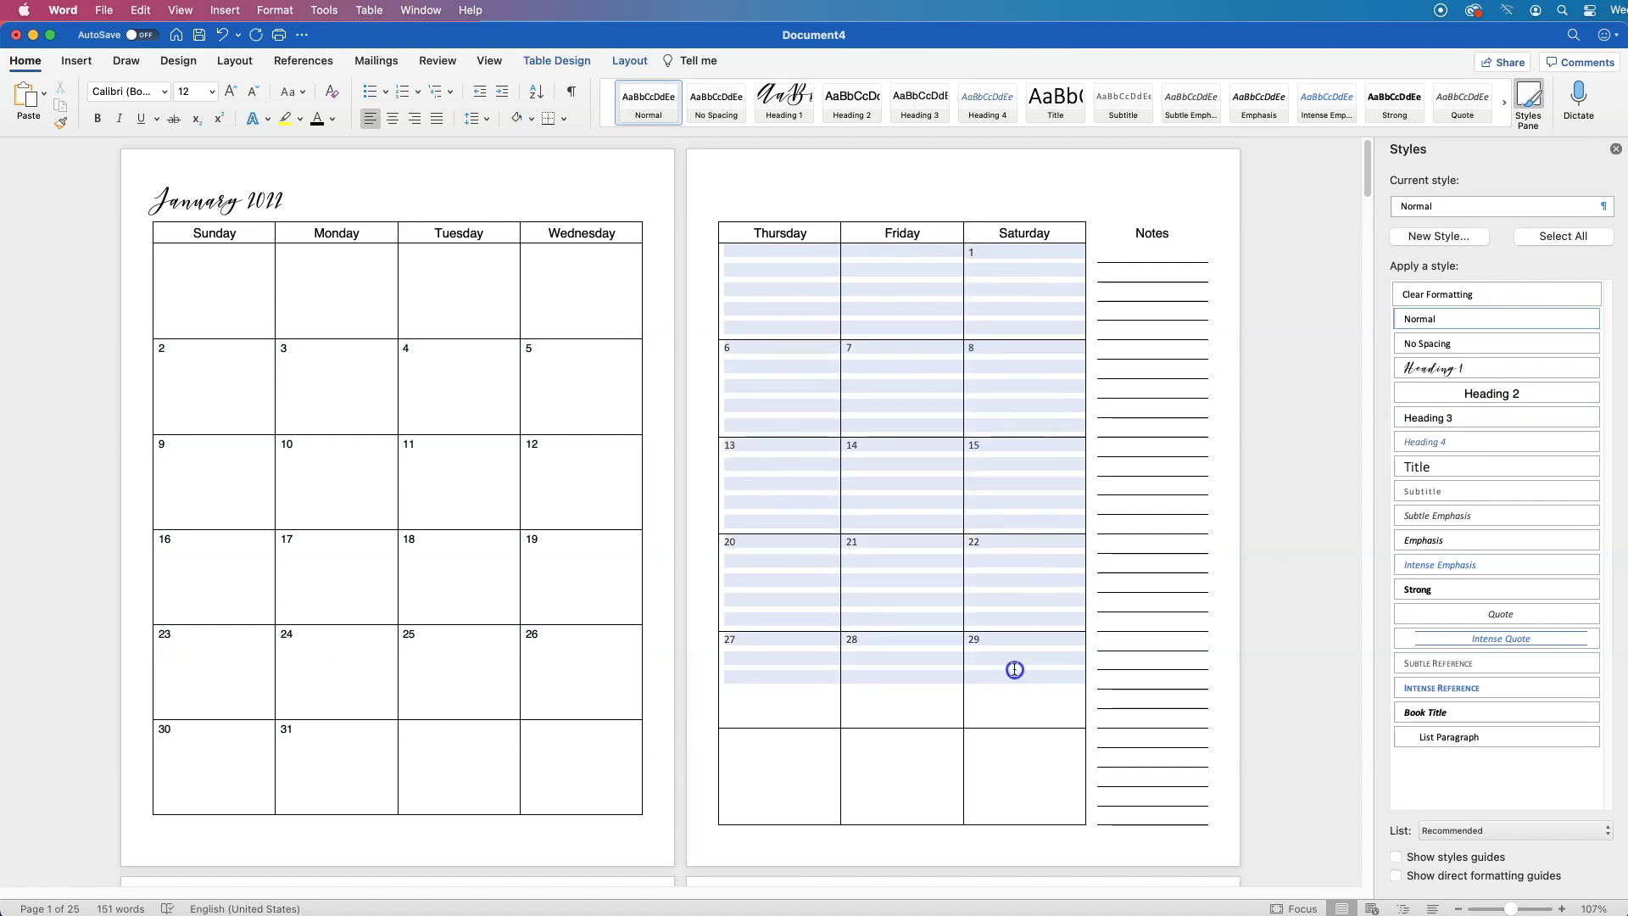
click(1023, 435)
drag(764, 254, 1041, 776)
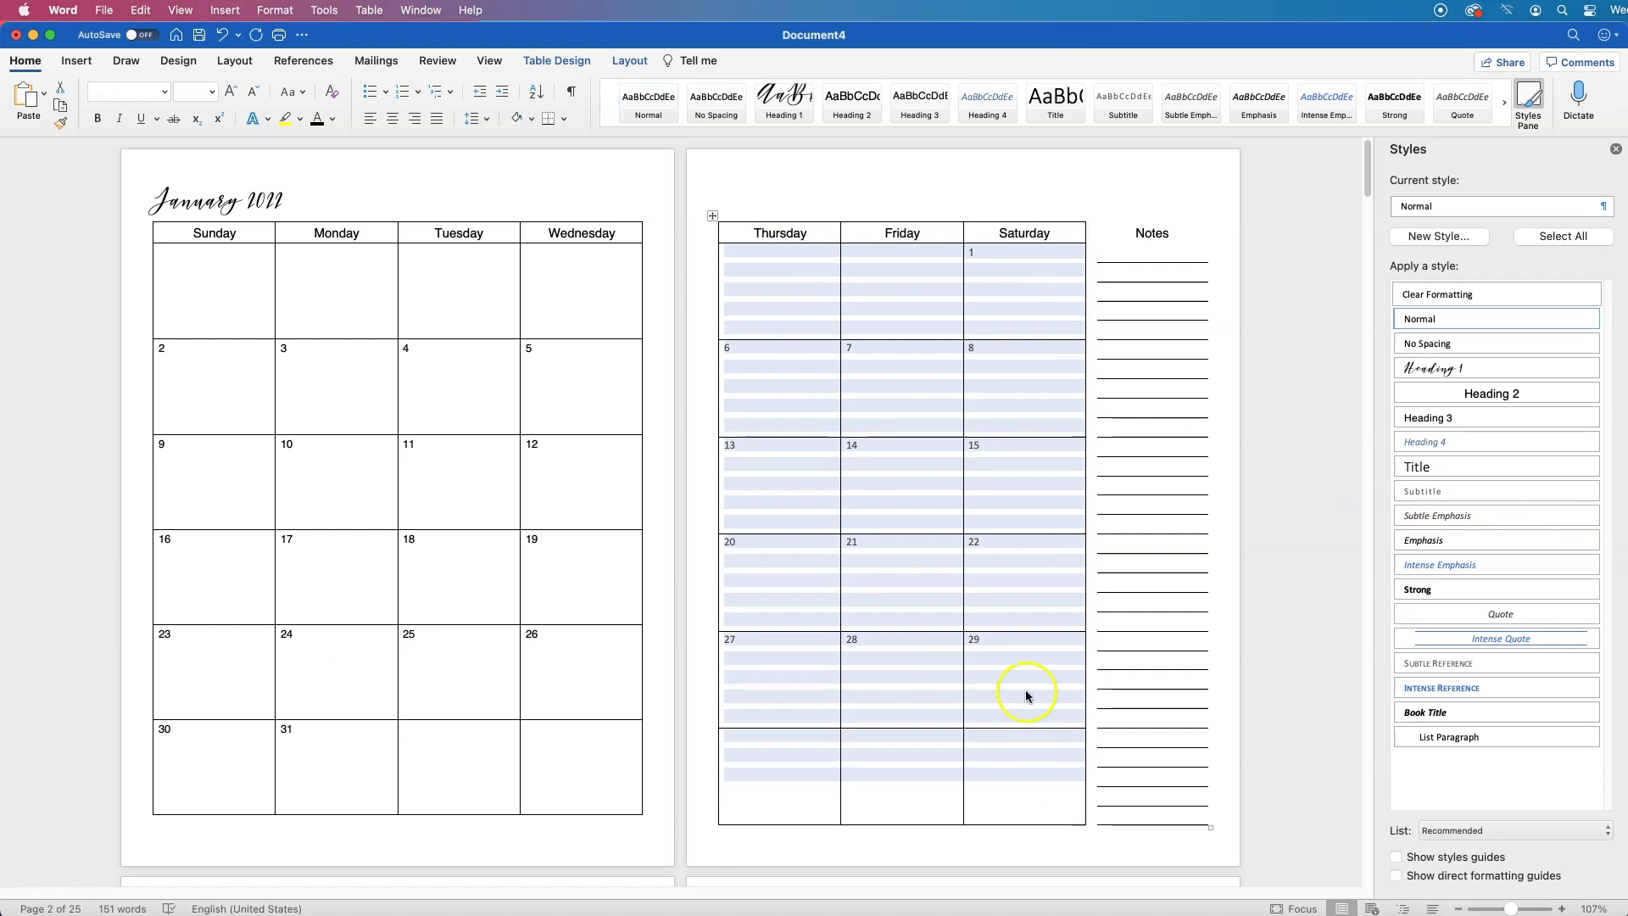
click(1476, 419)
- Select the day number 1 in Saturday's cell and bring up the Heading 3 style options
click(980, 553)
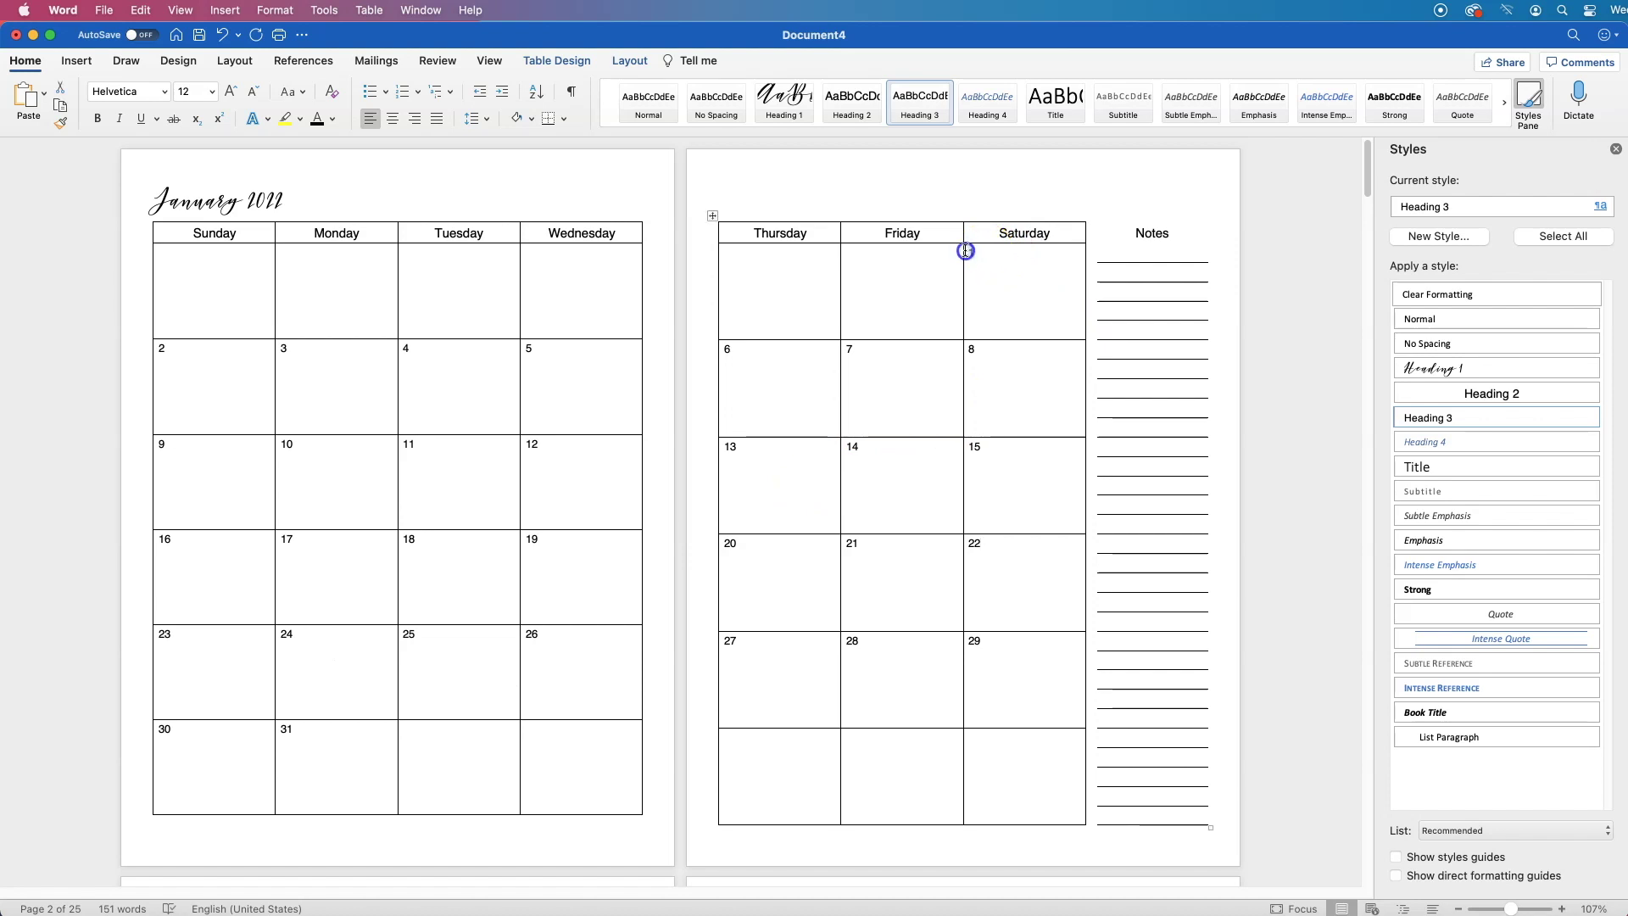
double_click(966, 251)
click(489, 119)
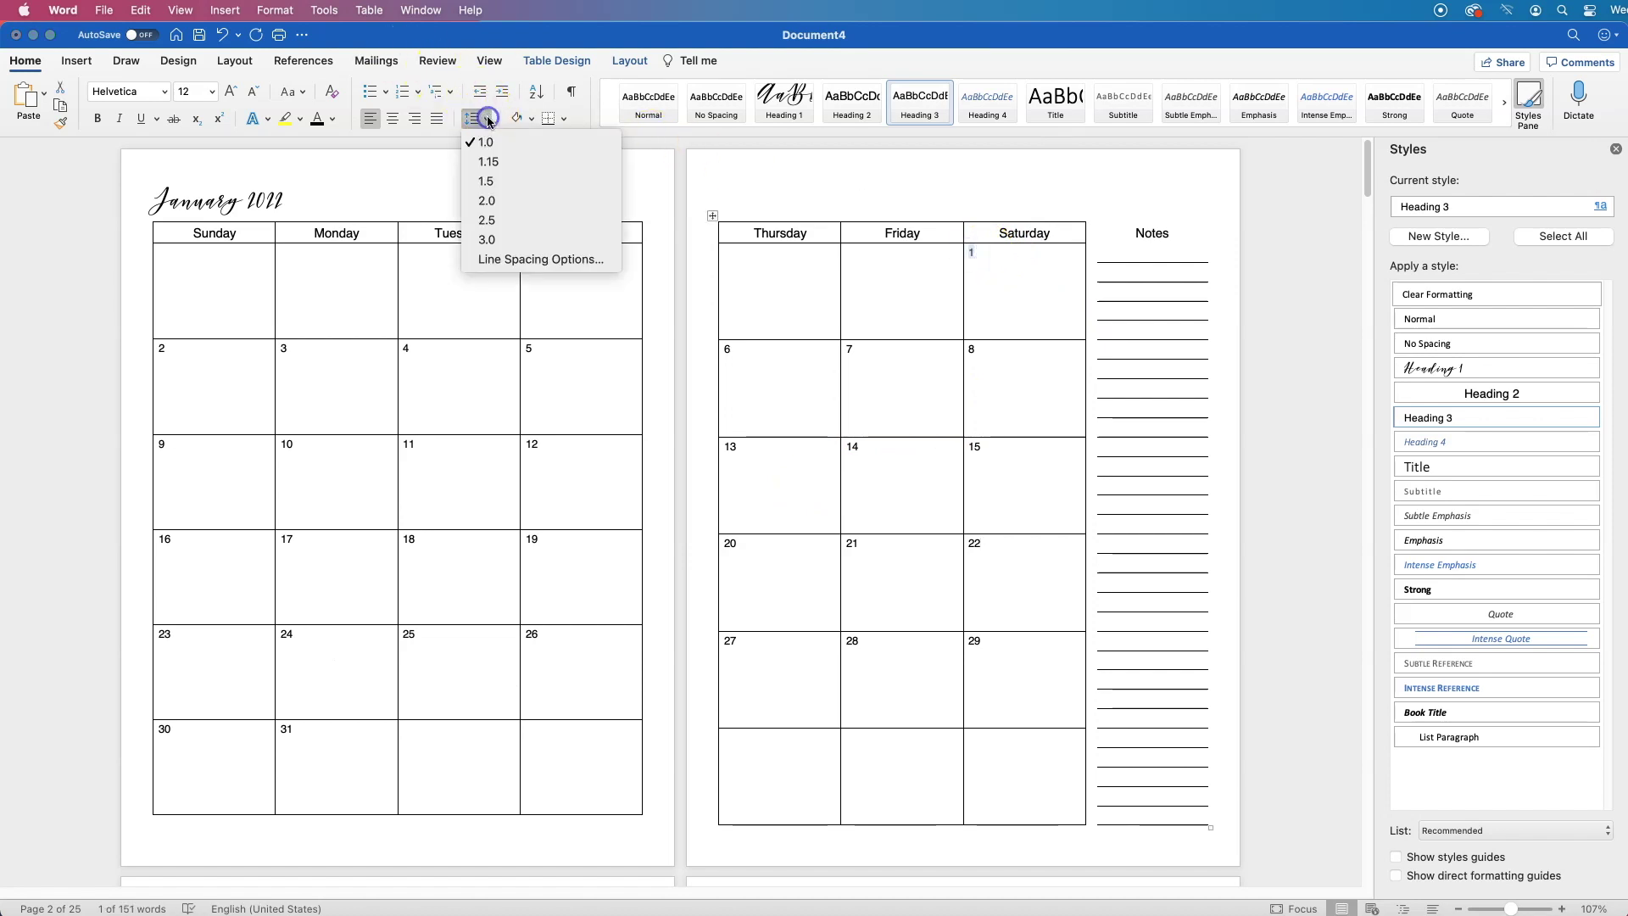
click(472, 118)
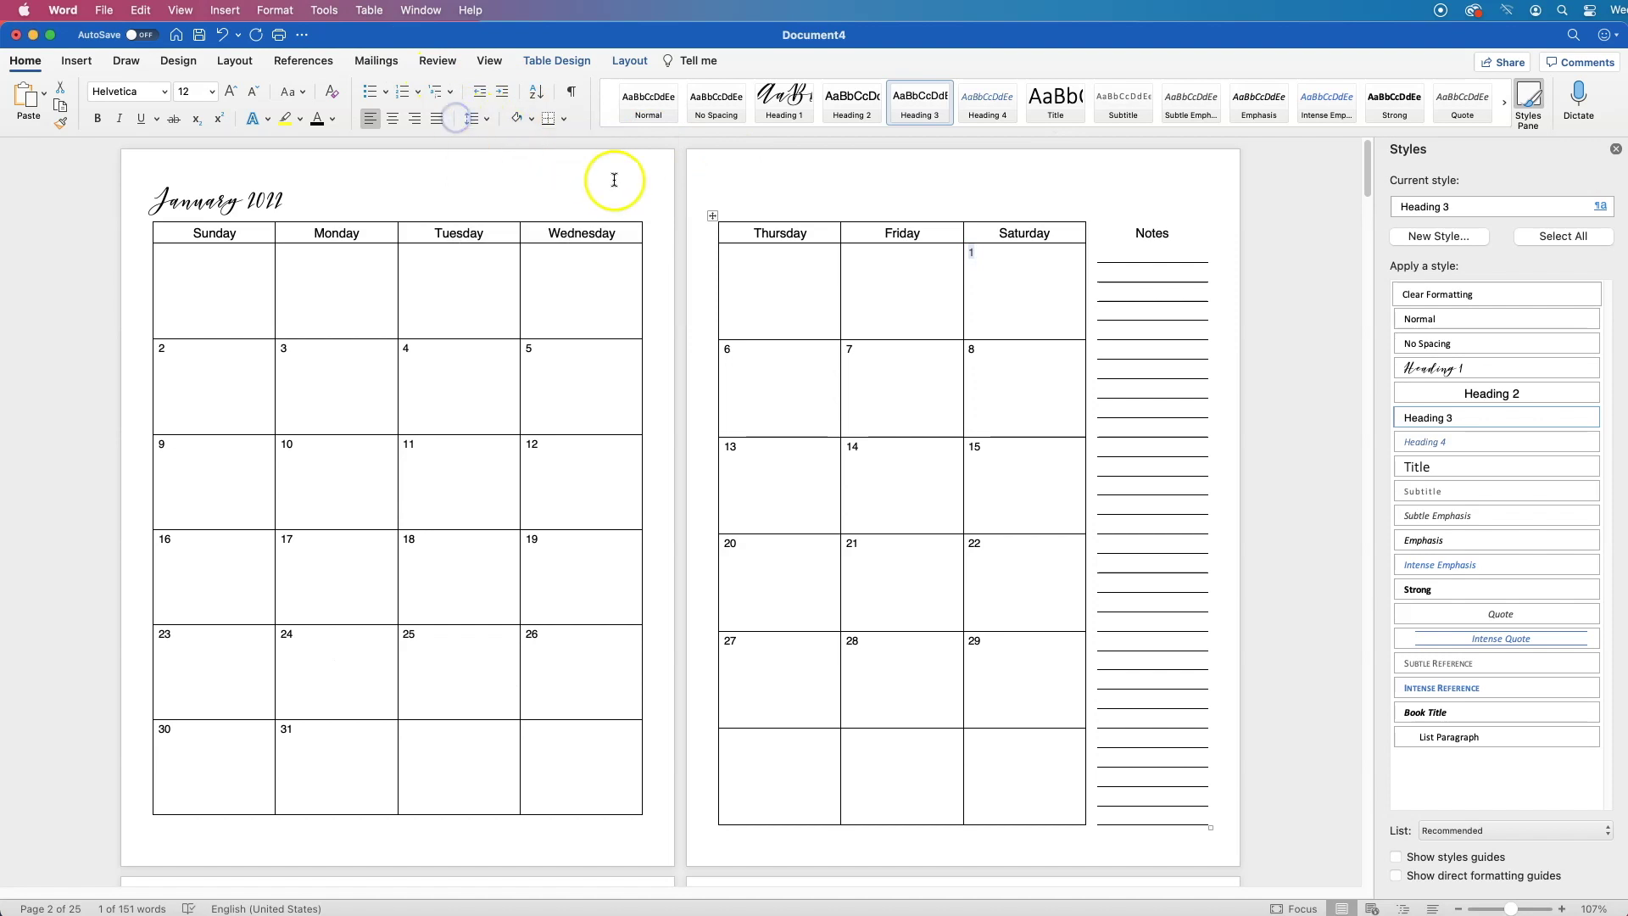
mouse_move(1601, 419)
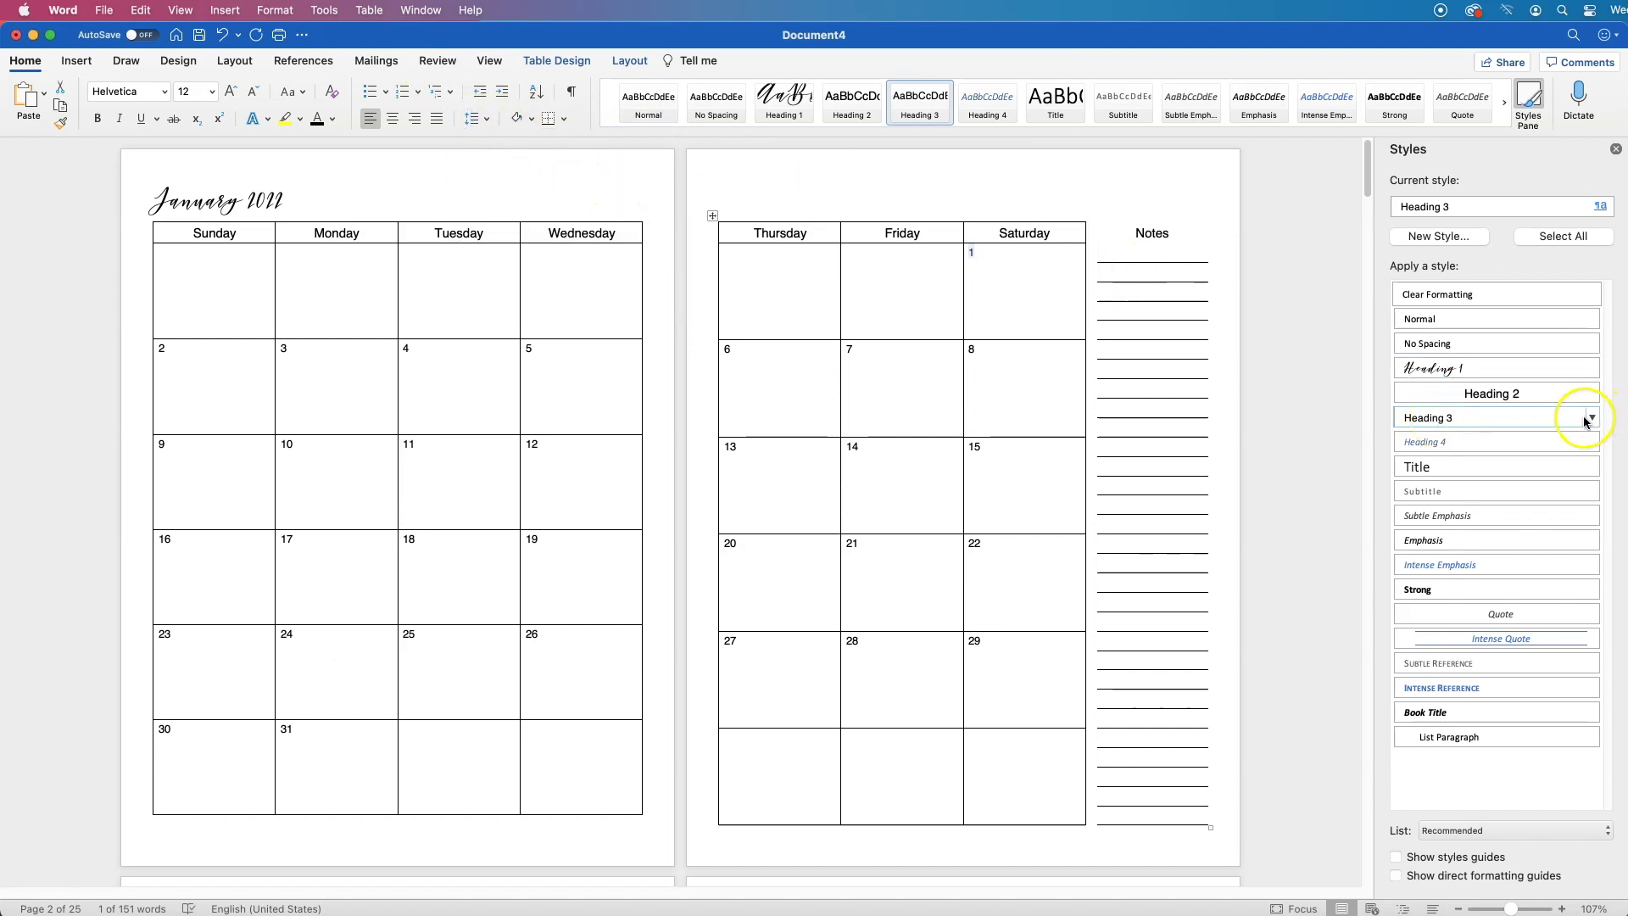
click(1592, 417)
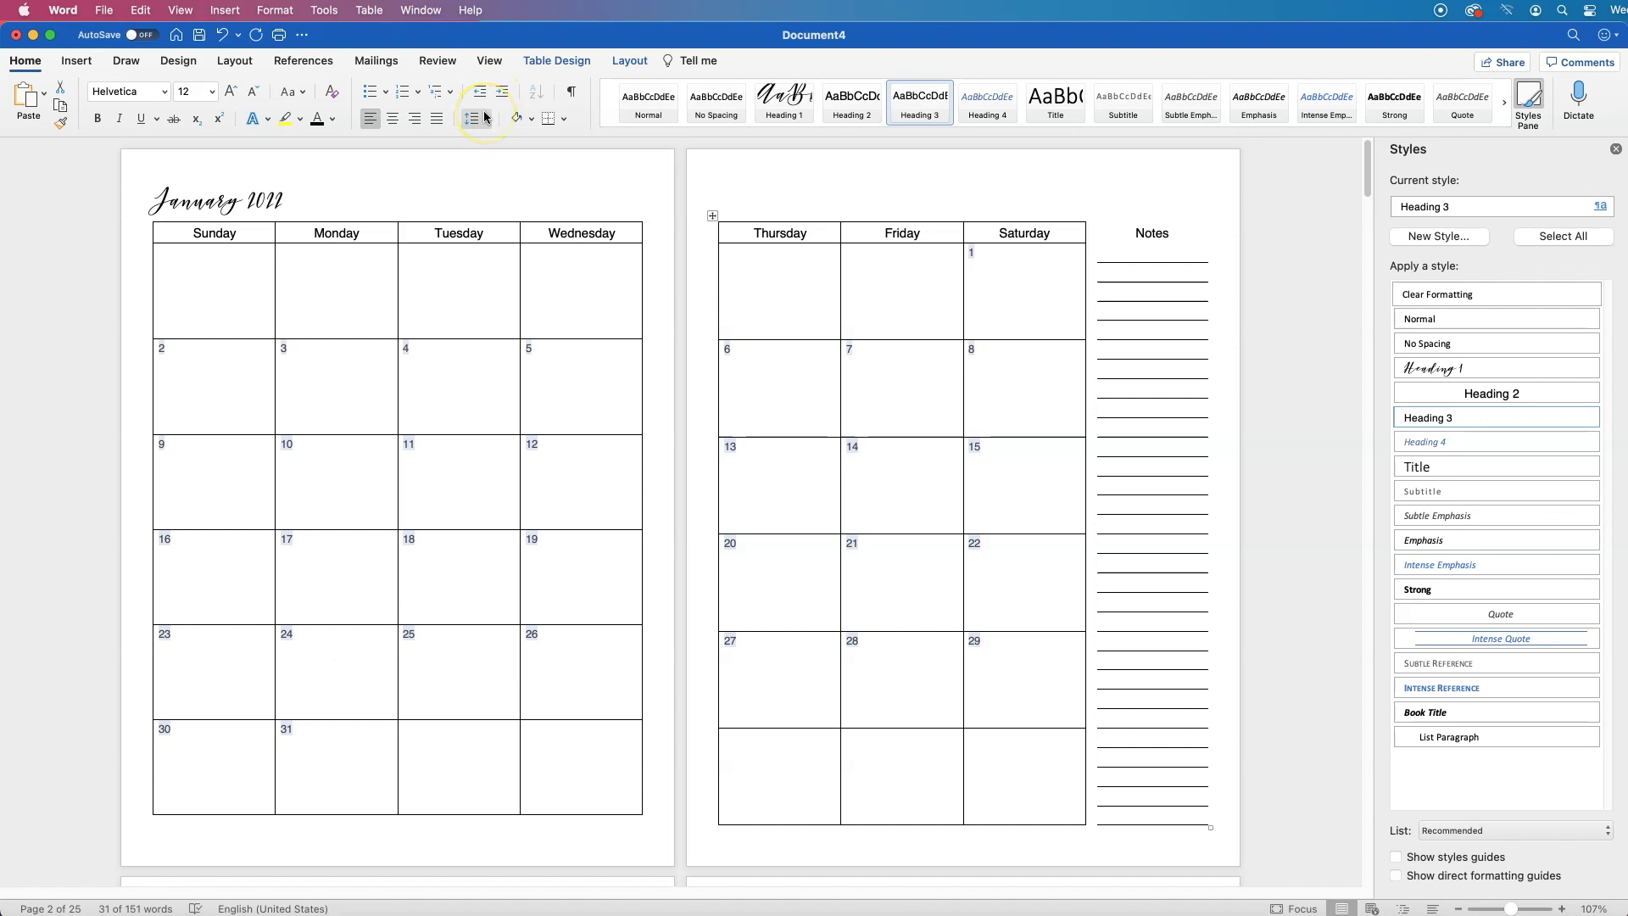
- Give the day number 3 pt space before and update Heading 3 to match
click(486, 117)
click(526, 254)
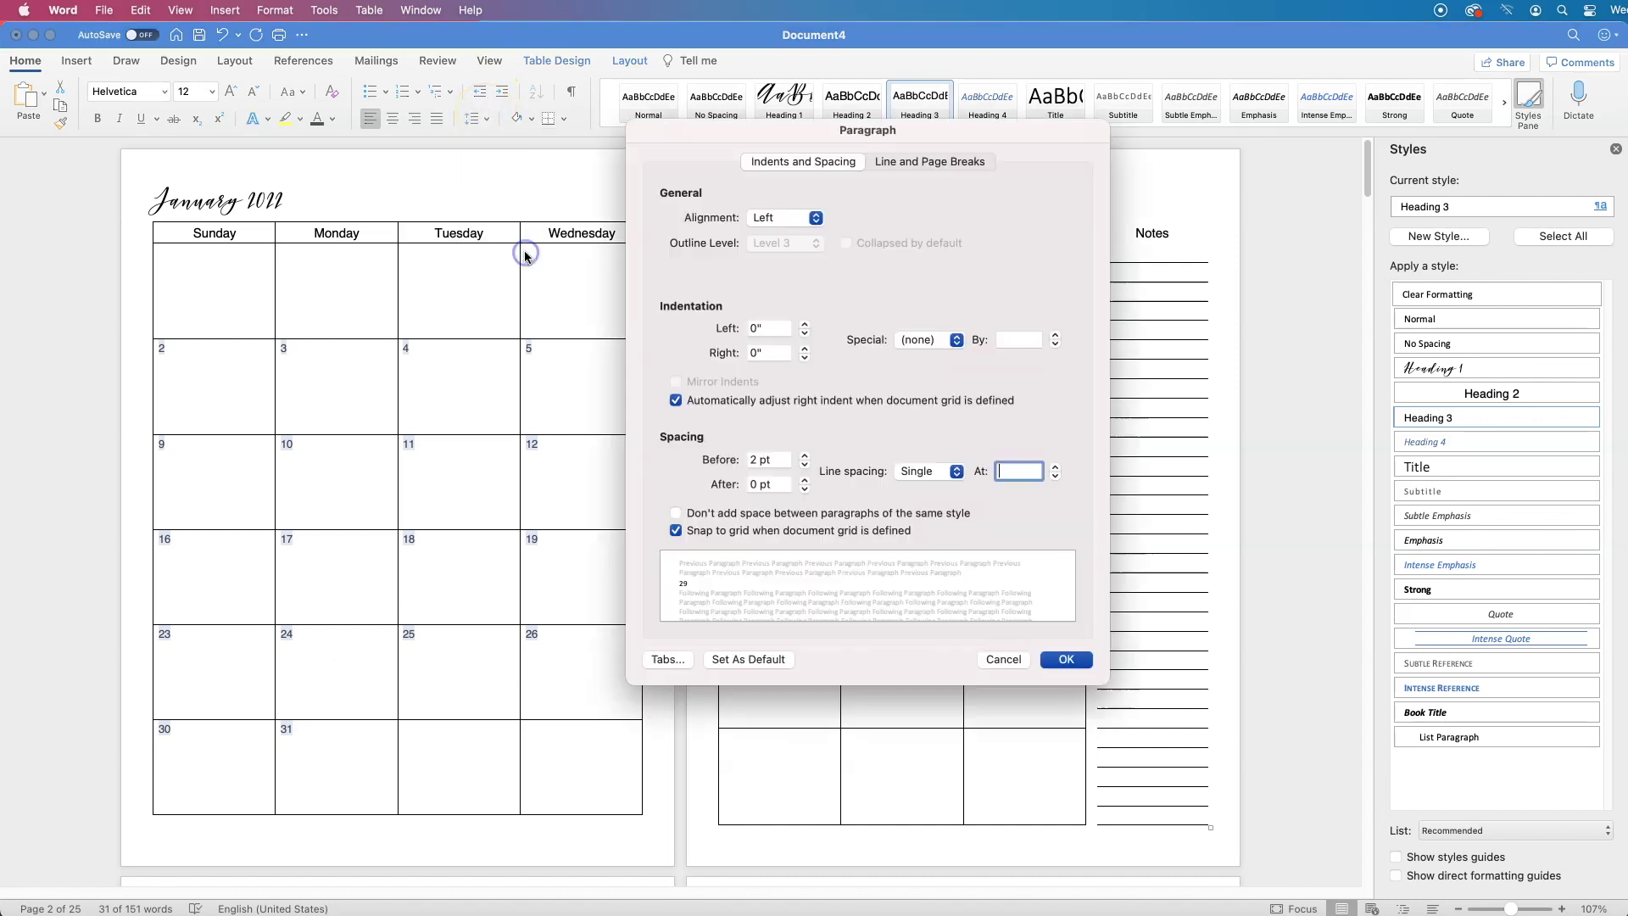
click(804, 455)
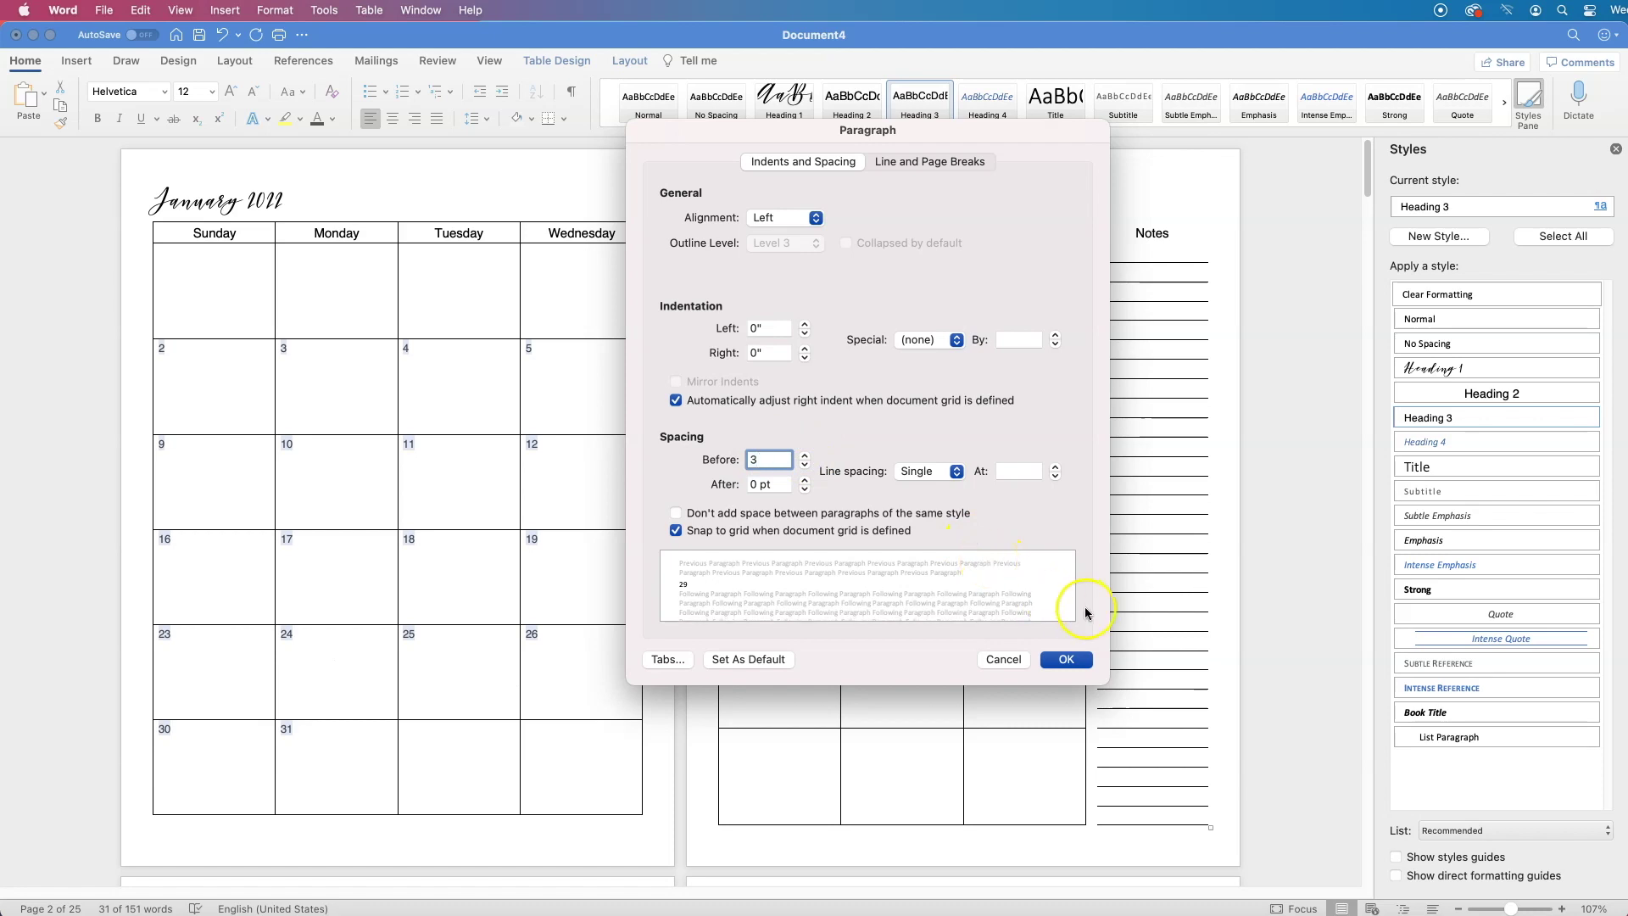
click(1068, 659)
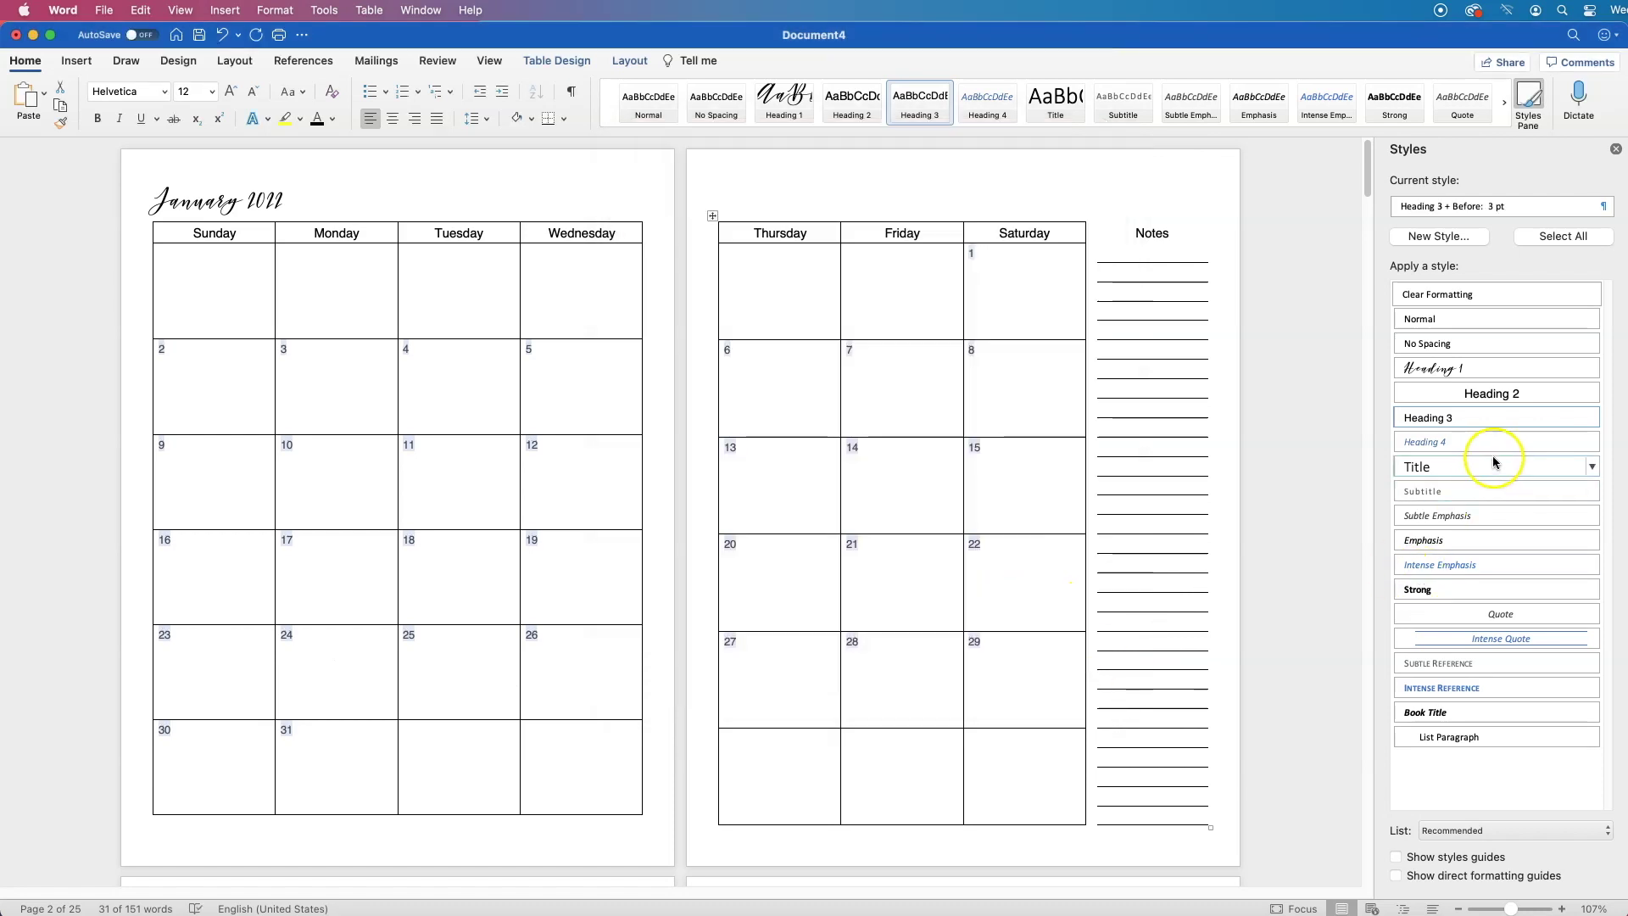
click(1590, 418)
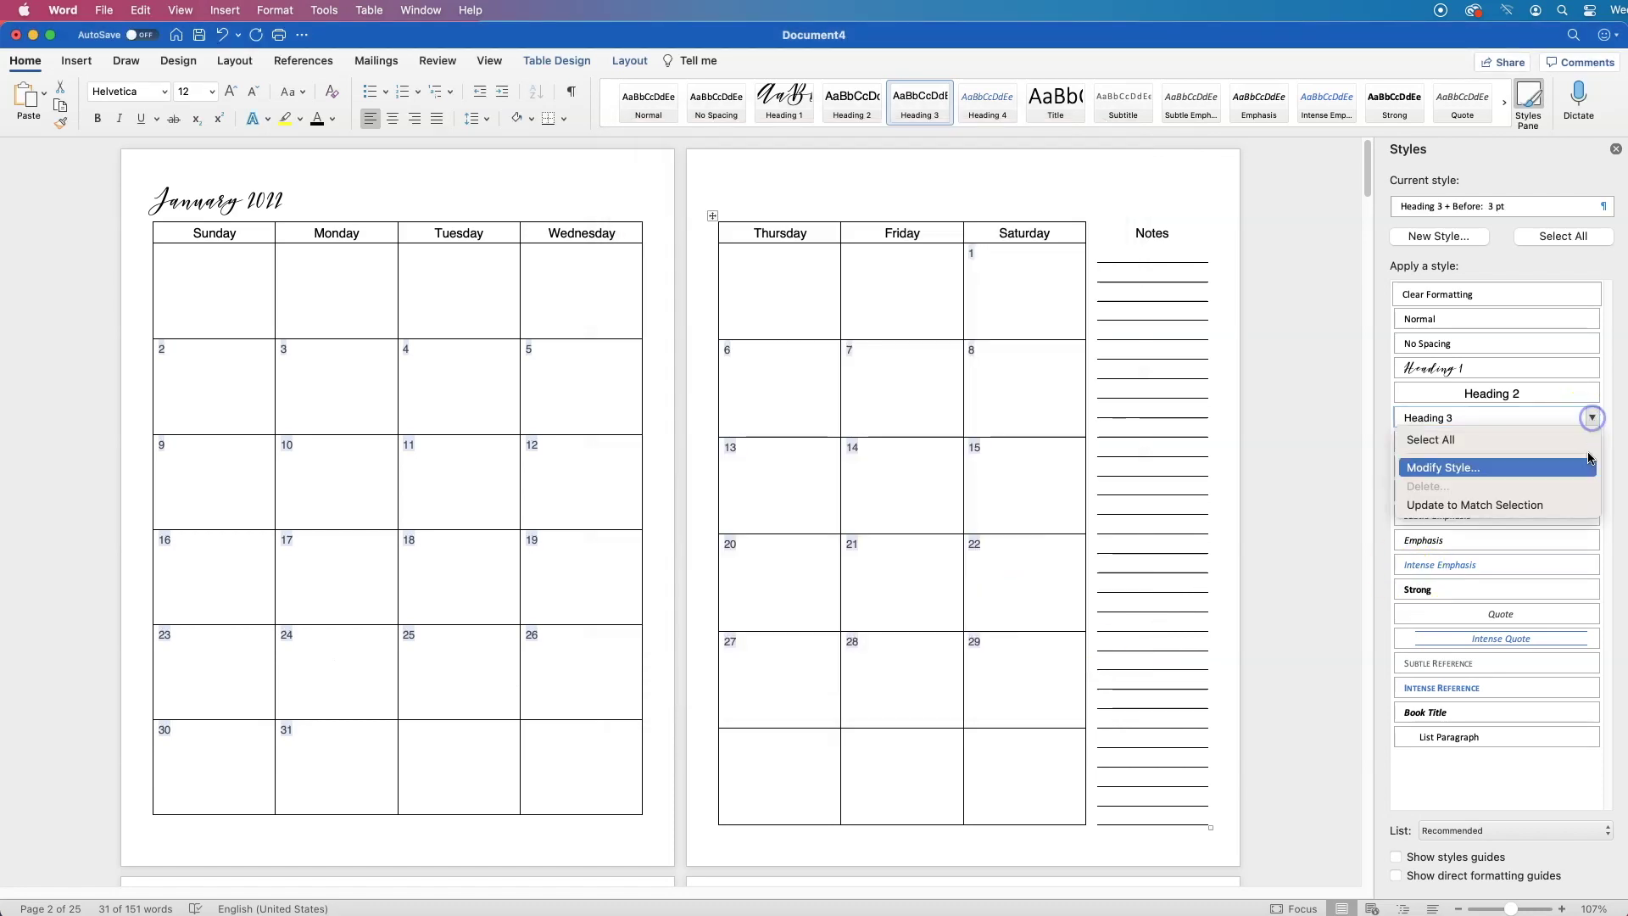
click(1570, 505)
click(1015, 449)
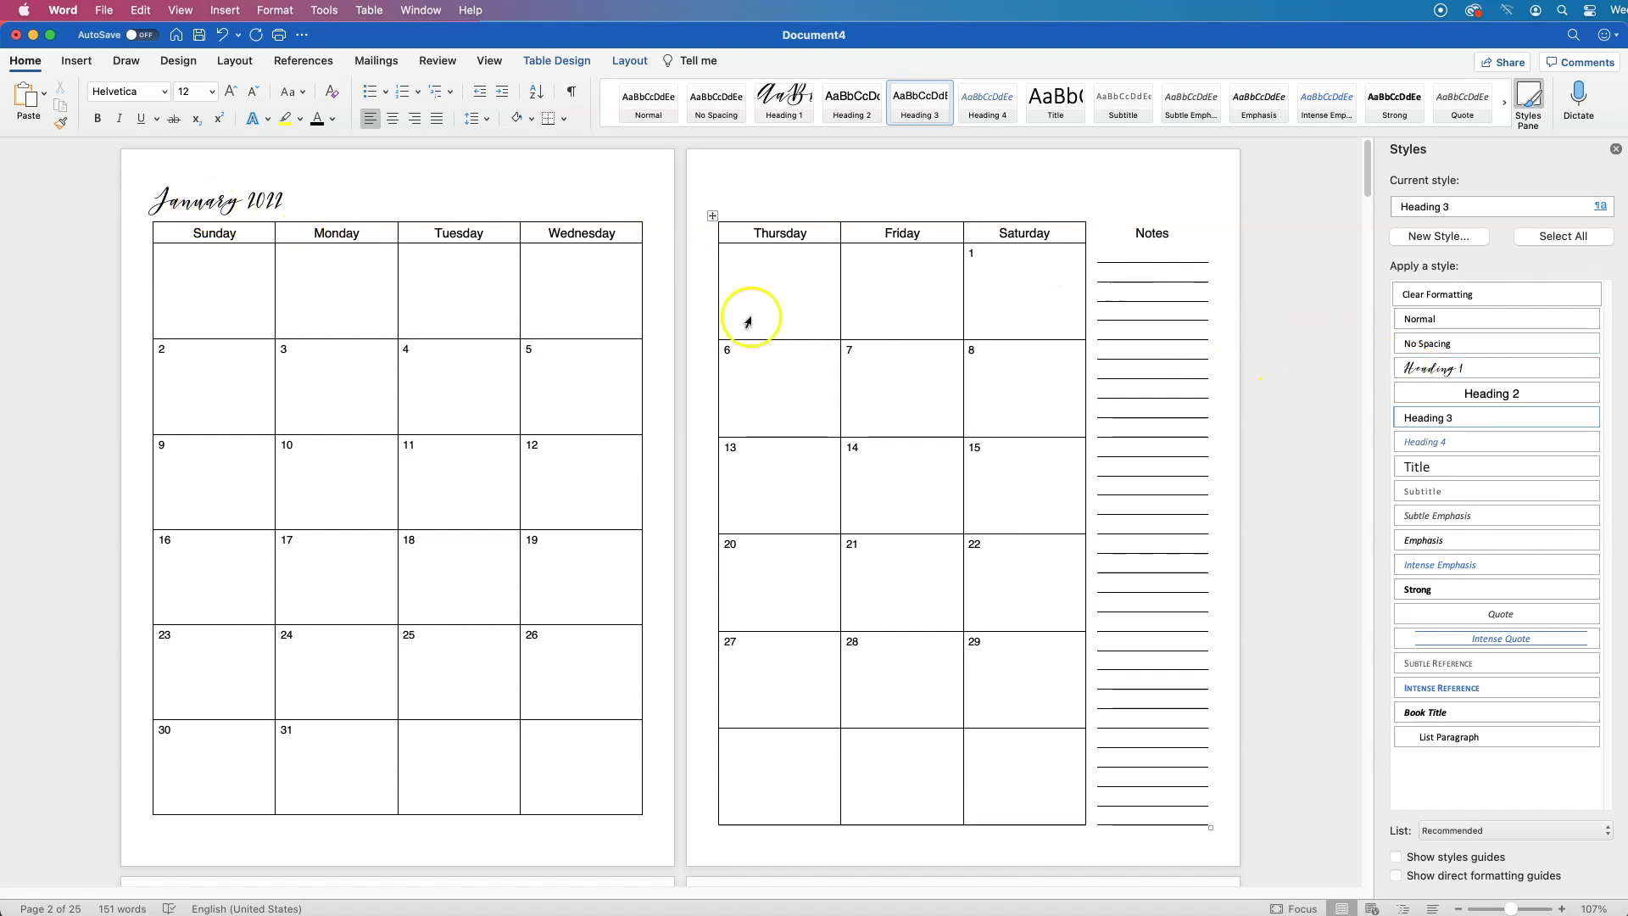
- Select all Heading 2 weekday headers and the Notes heading, and make them uppercase
click(1592, 393)
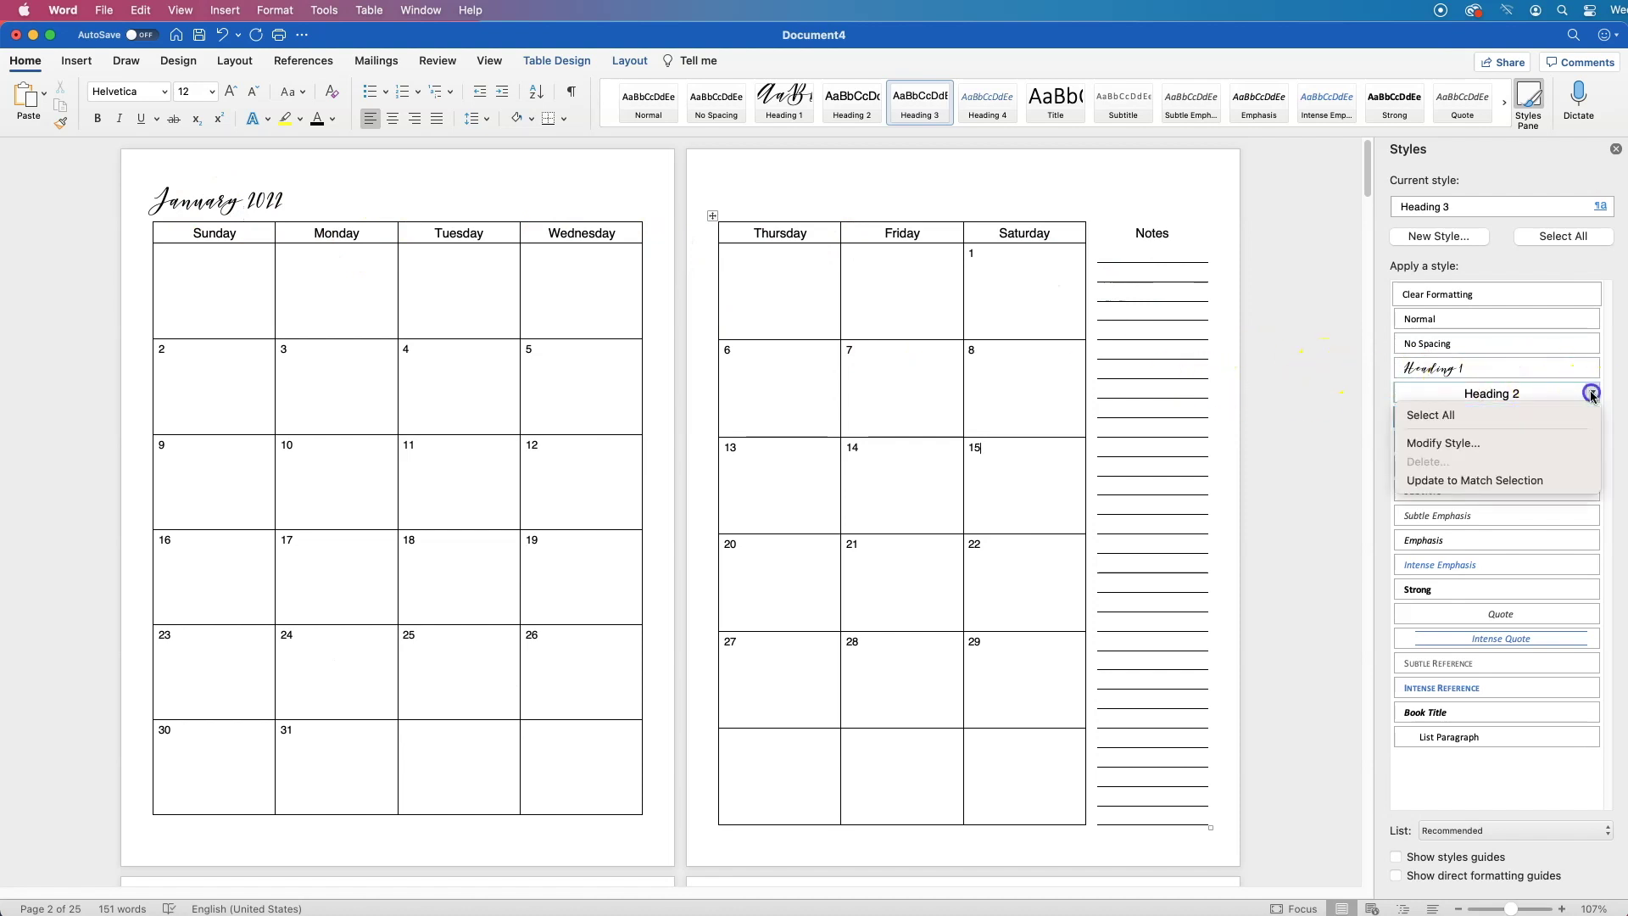
click(1516, 414)
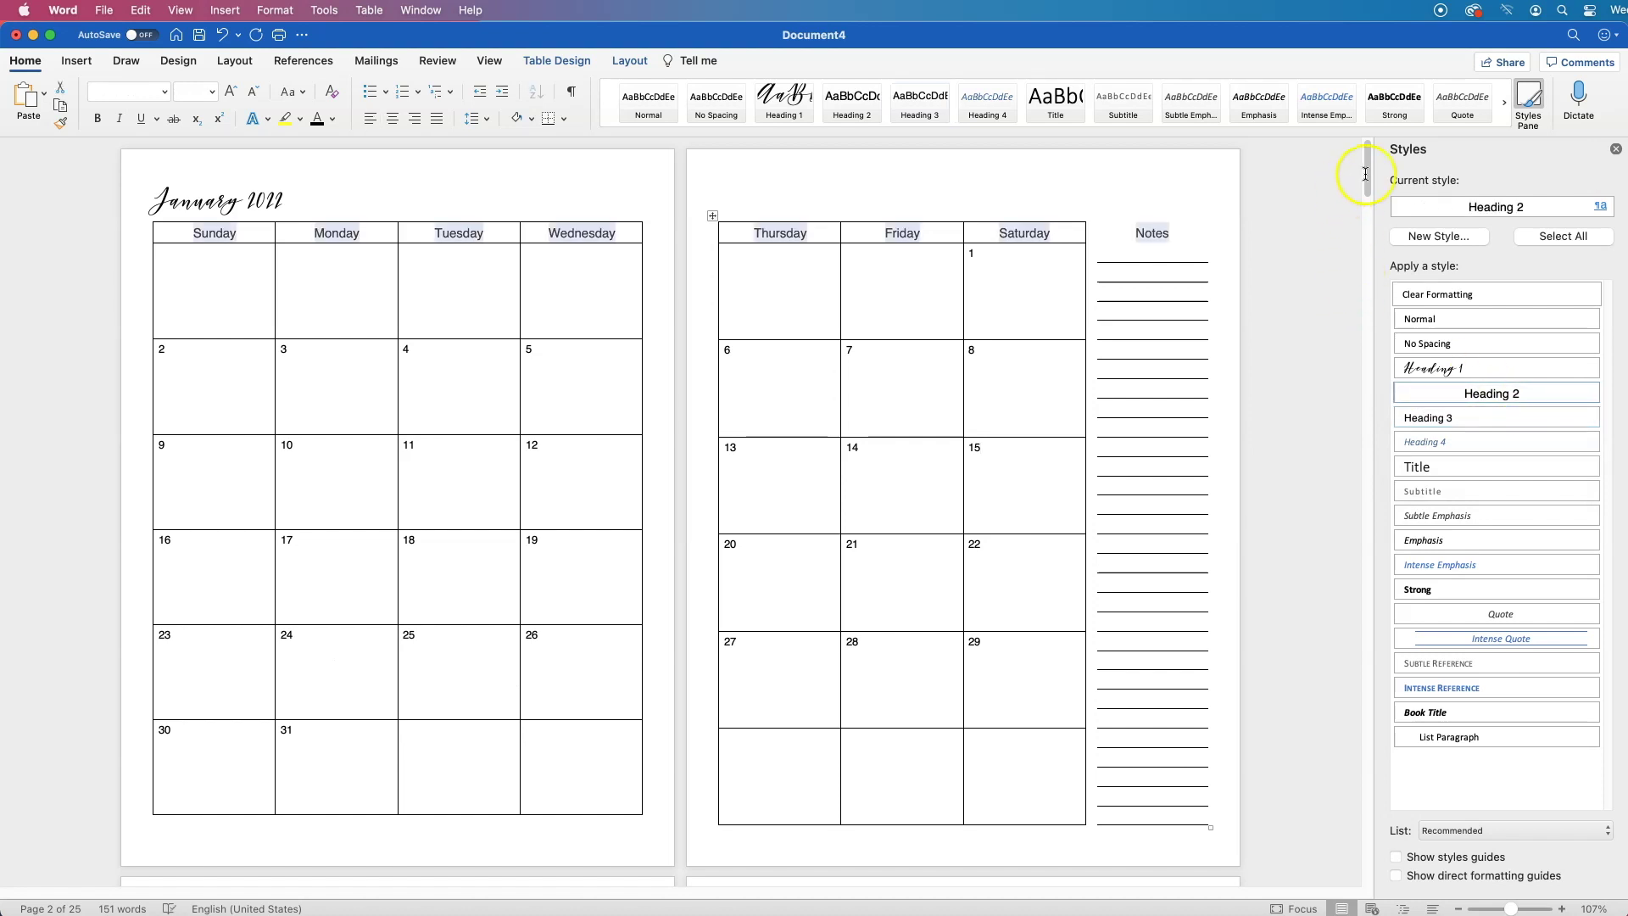
drag(1366, 174, 1358, 227)
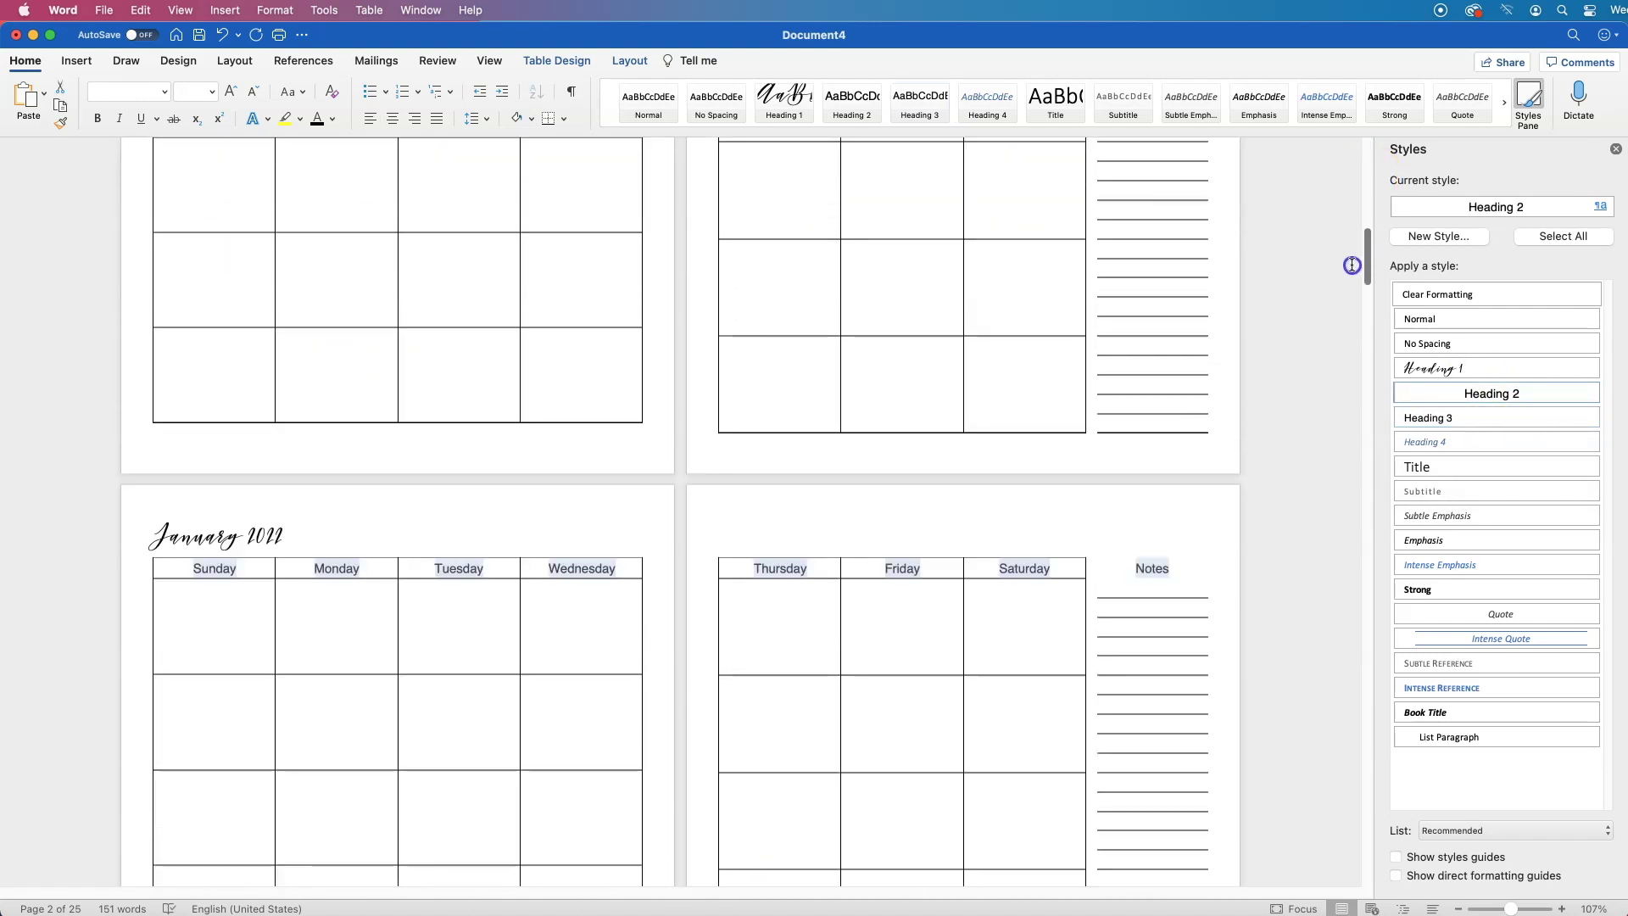
scroll(1352, 265, up, 10)
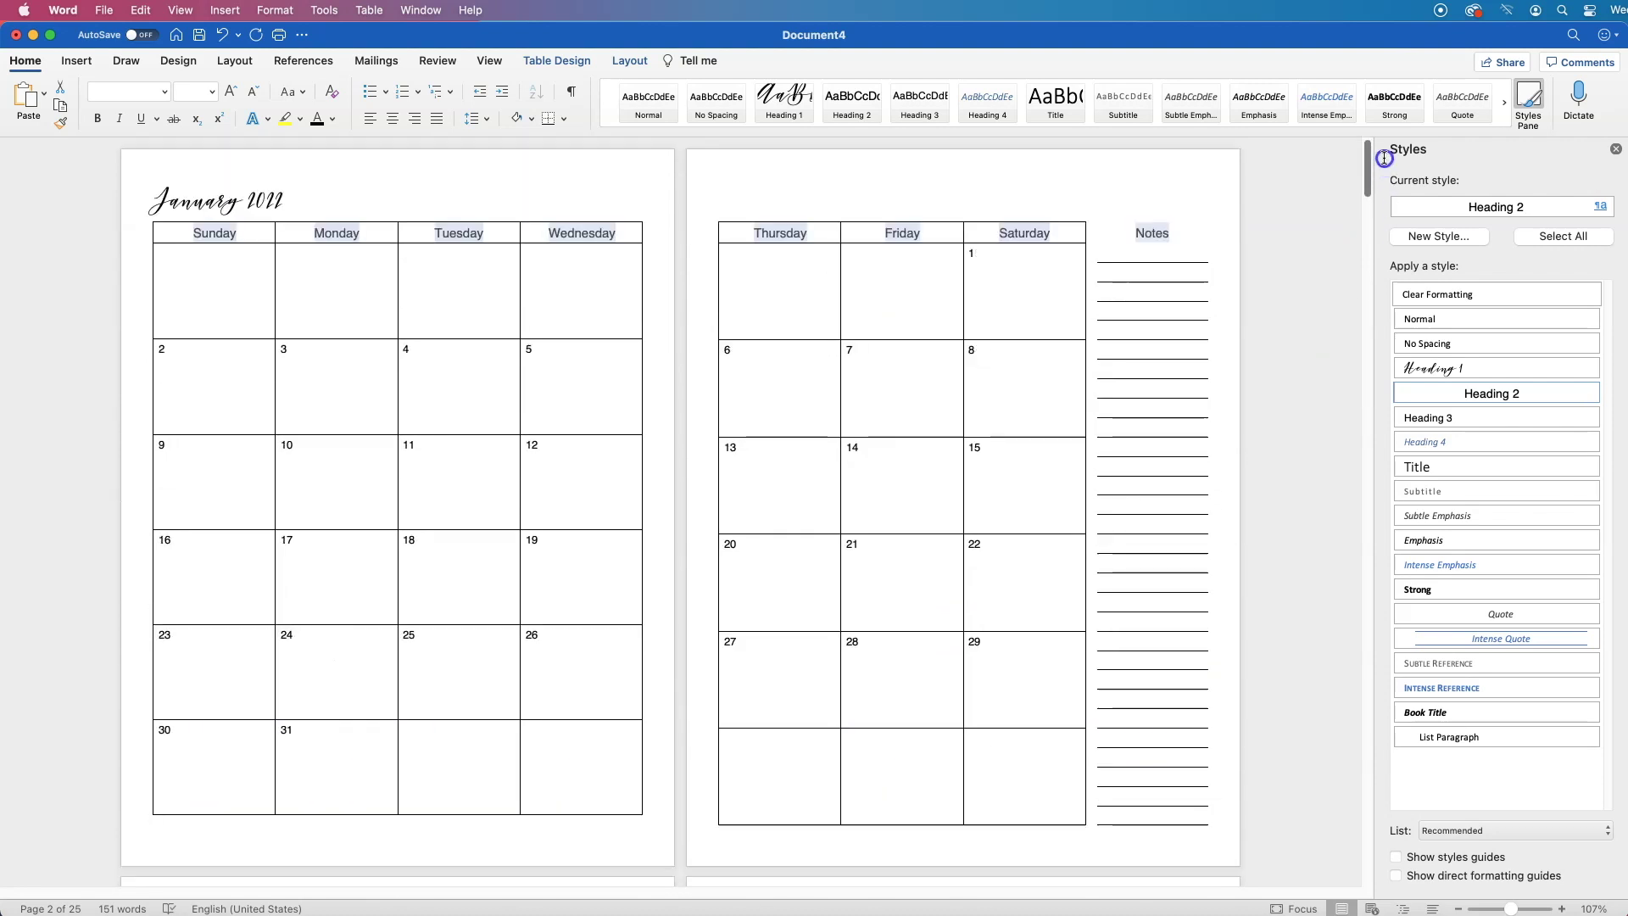
click(299, 93)
click(317, 151)
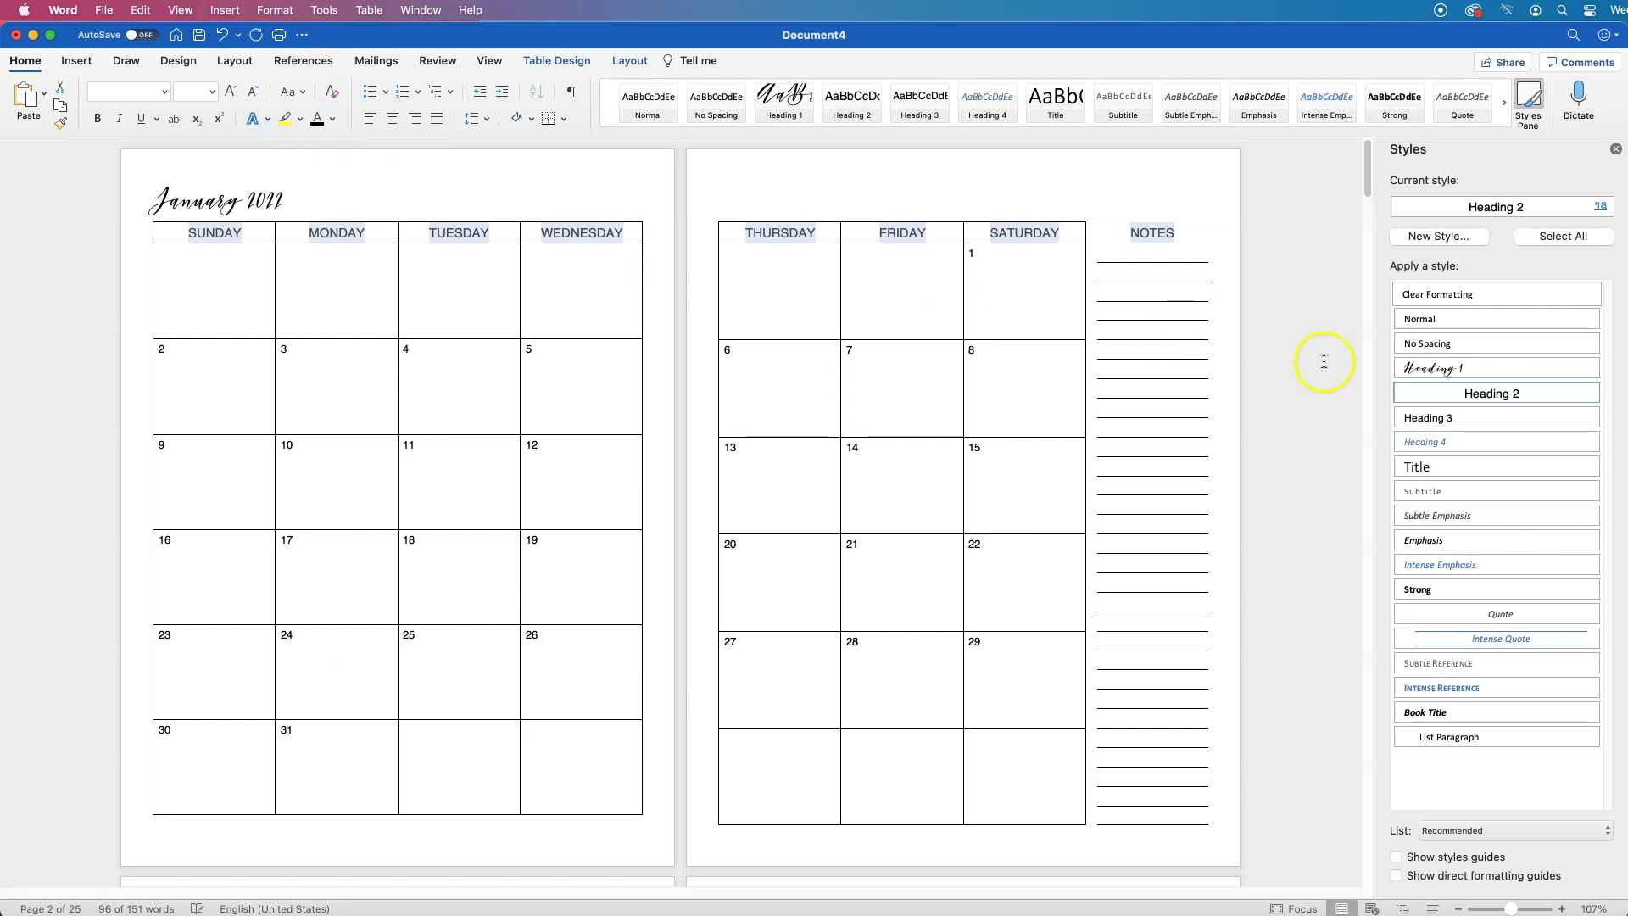
- Update Heading 2 to match the uppercase day-name headers
mouse_move(1553, 391)
click(1591, 392)
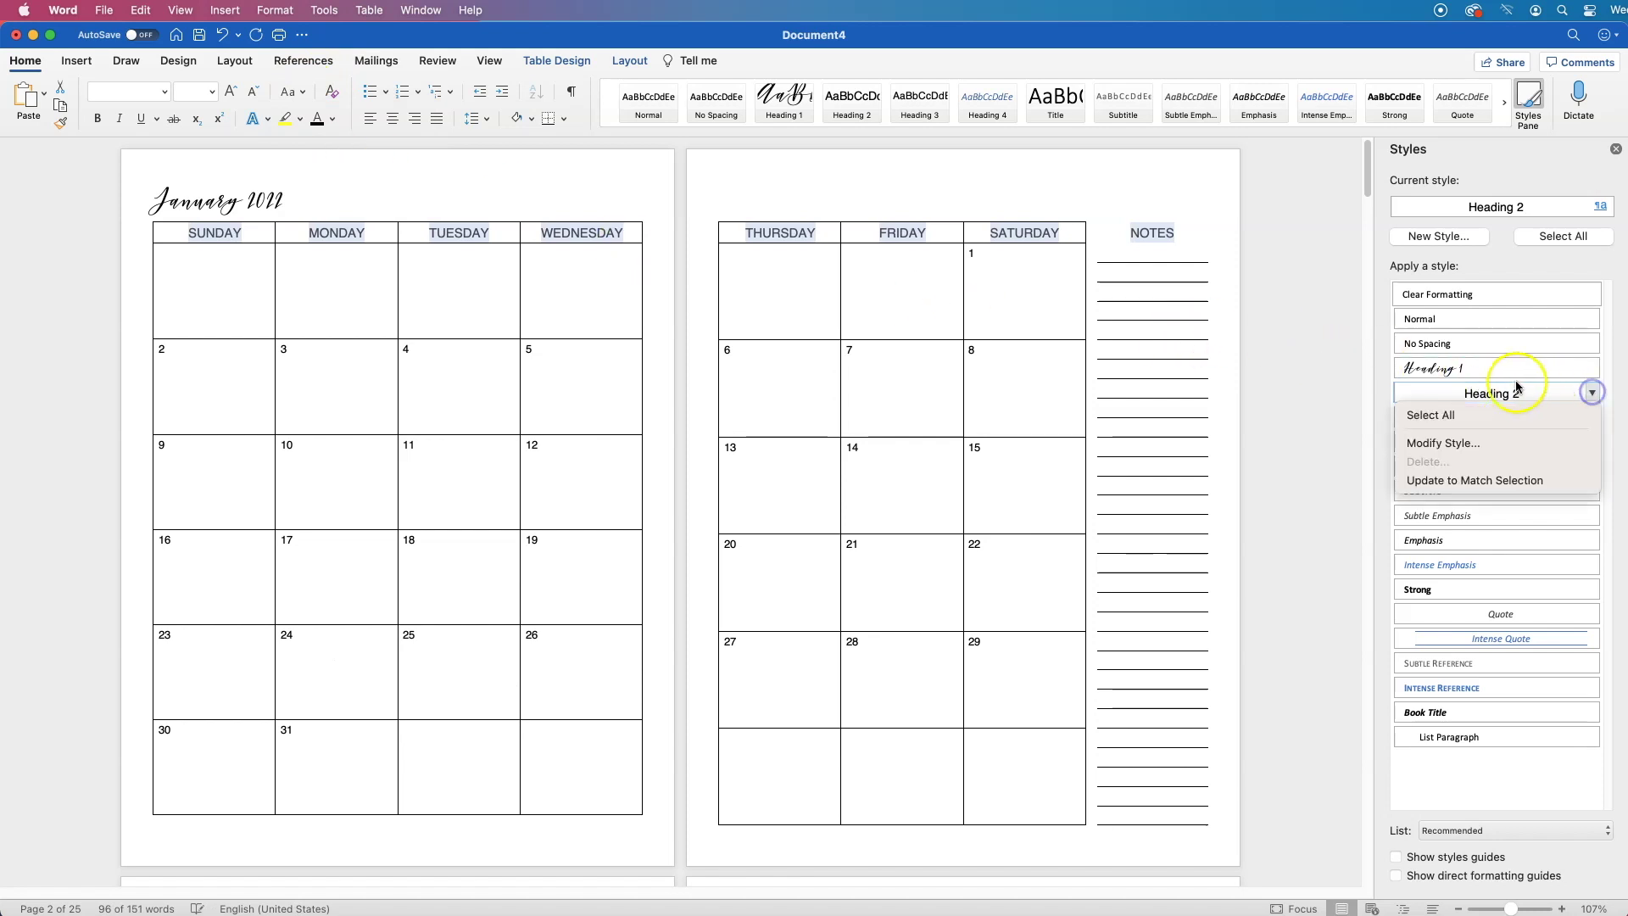
click(1494, 479)
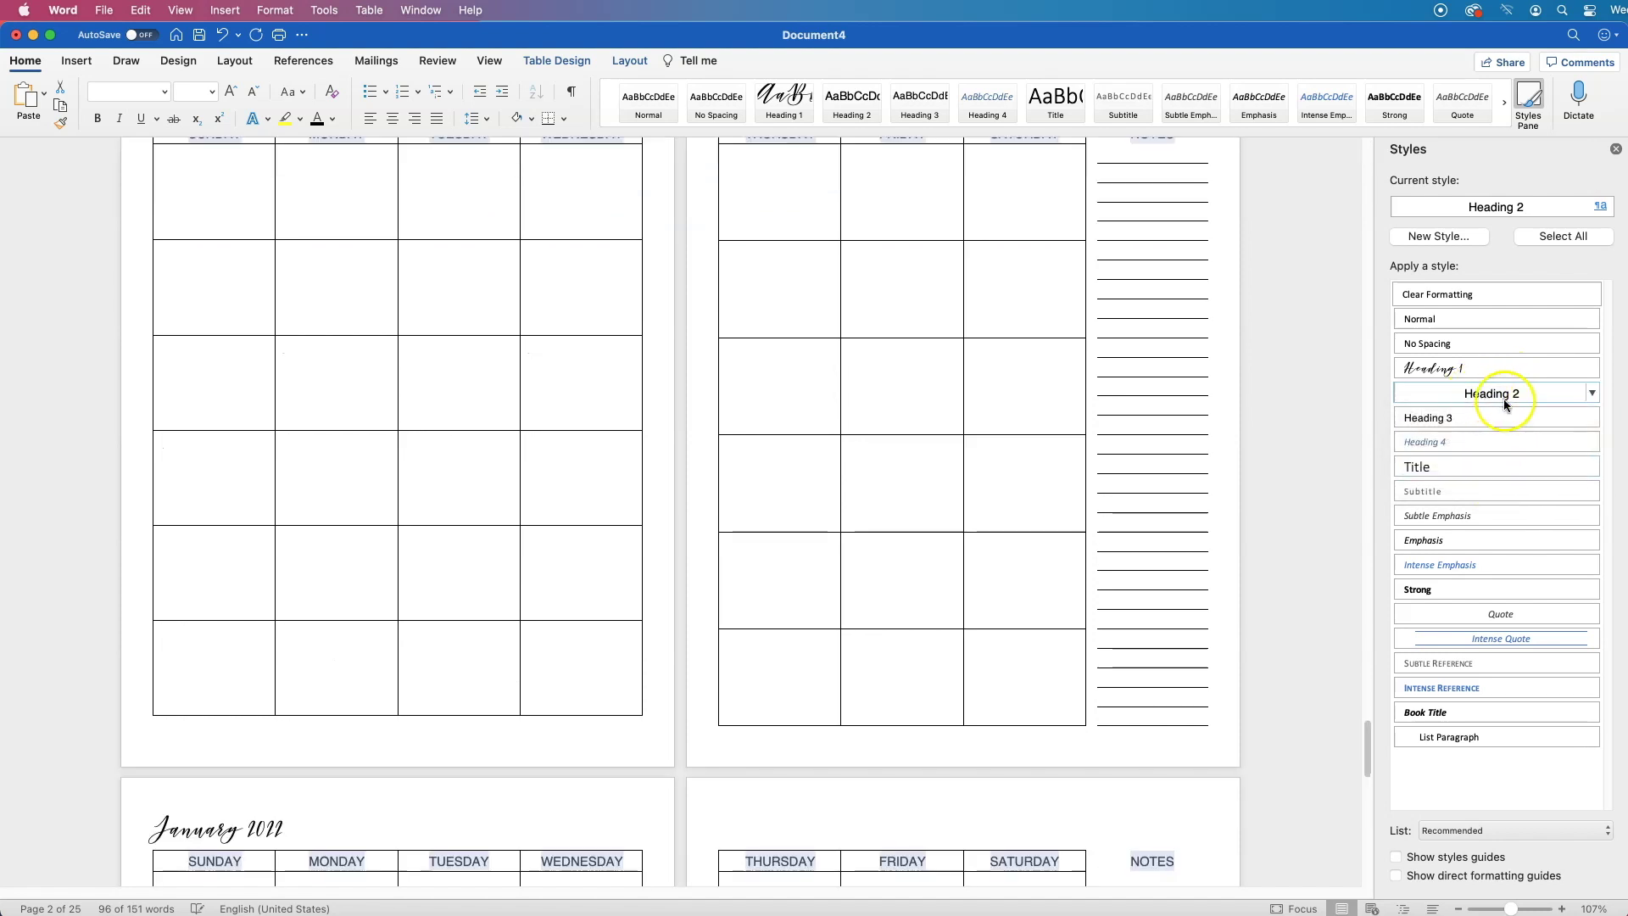
drag(1367, 724, 1422, 123)
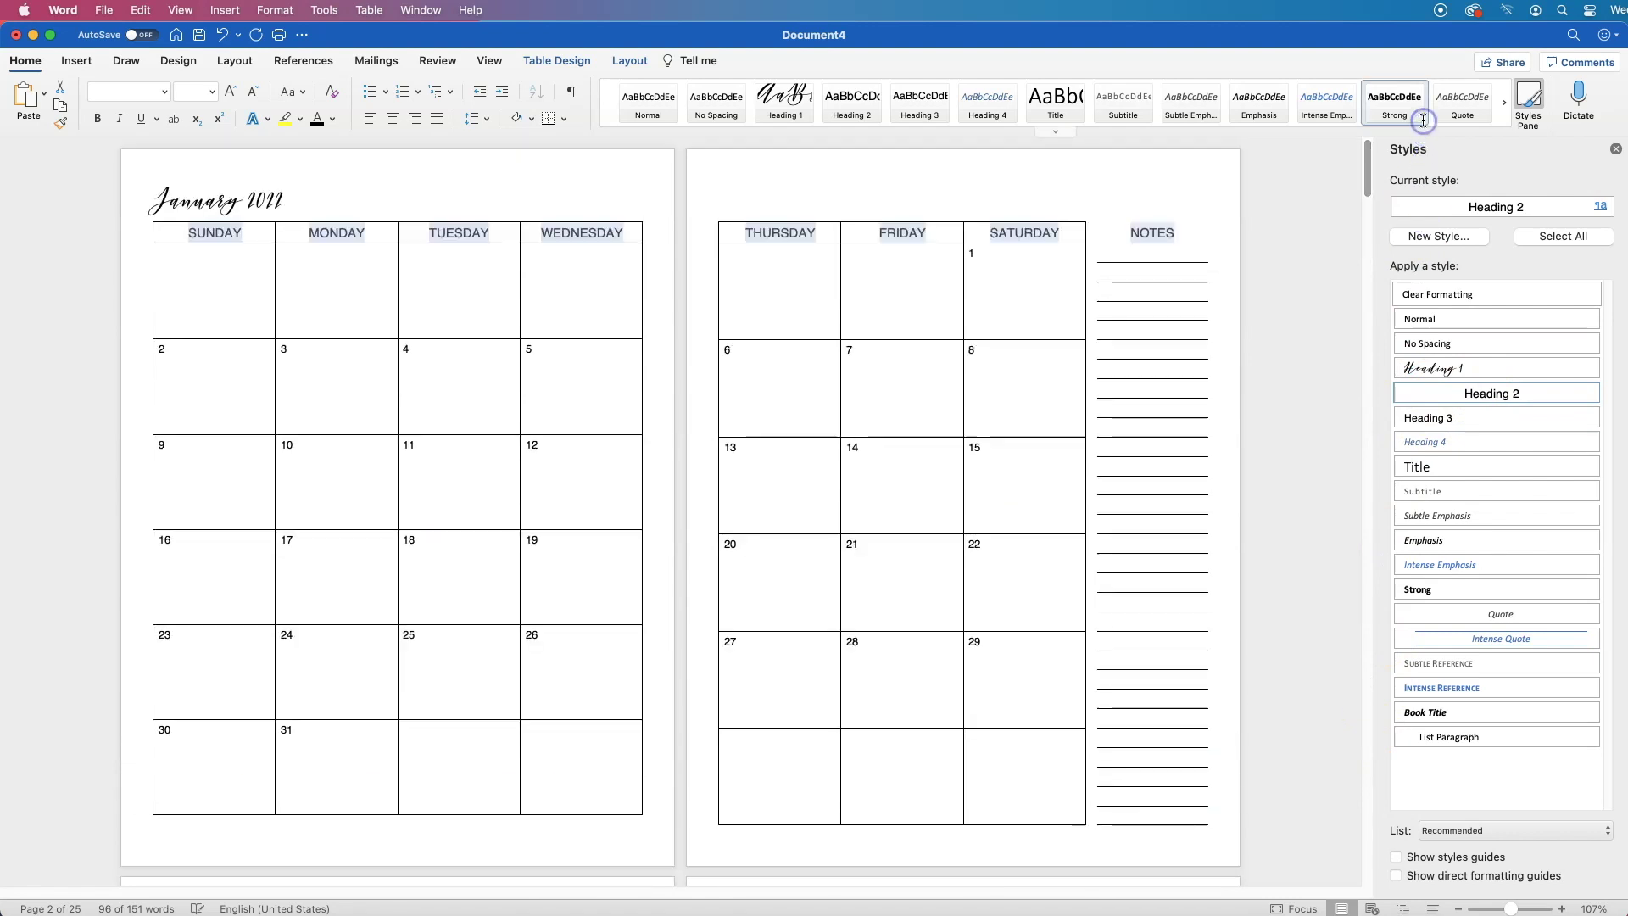
mouse_move(1526, 389)
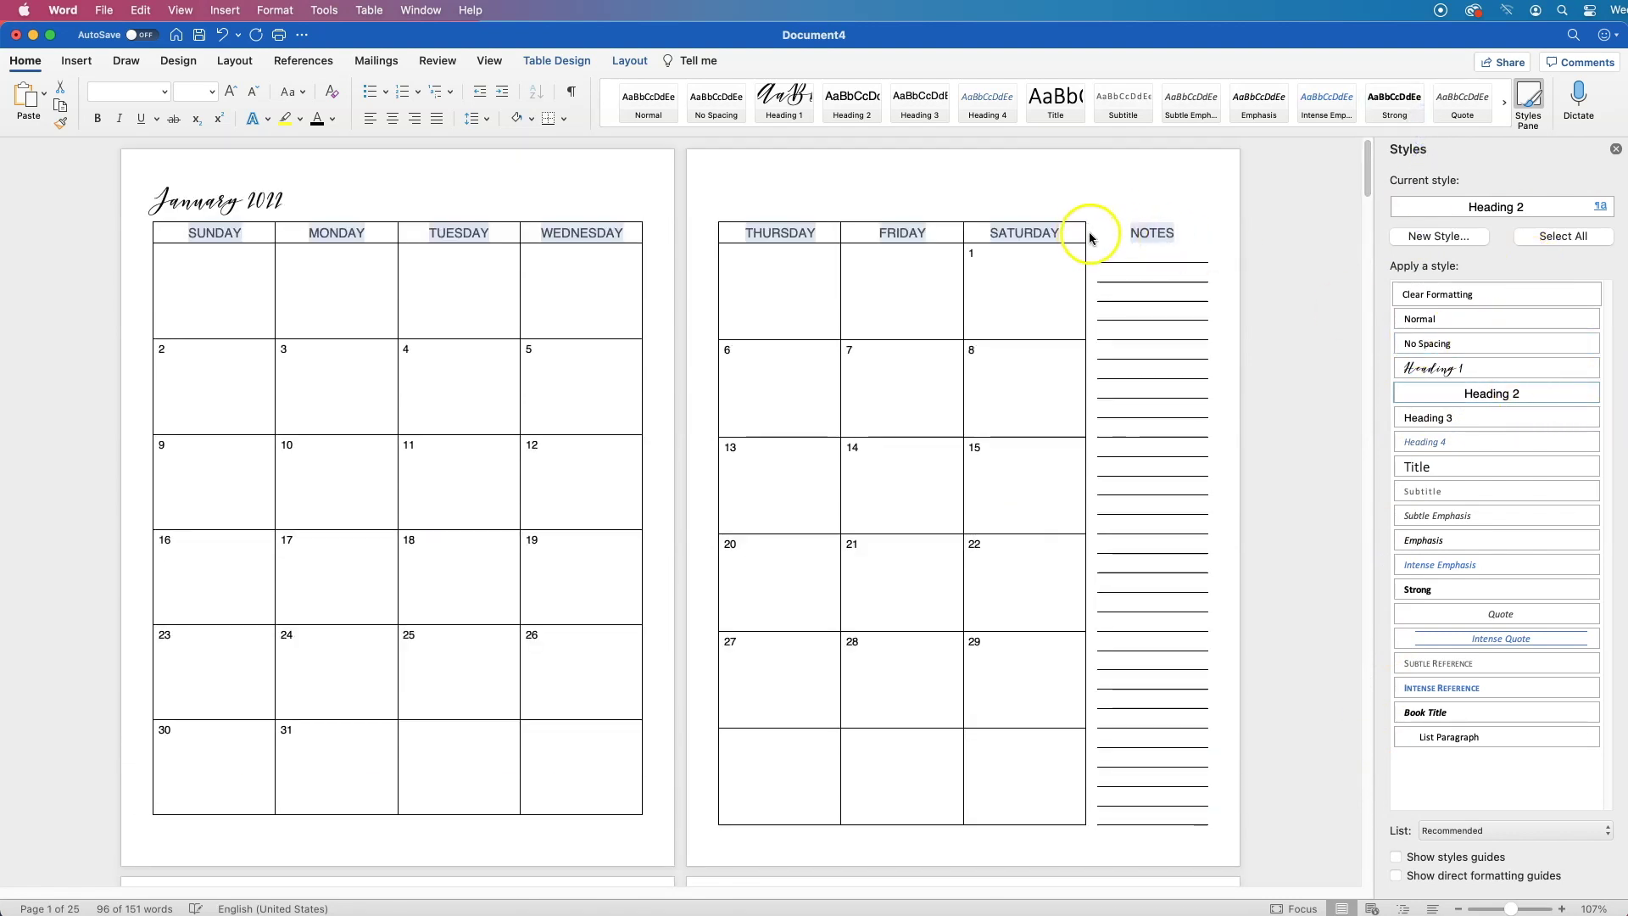
click(1061, 232)
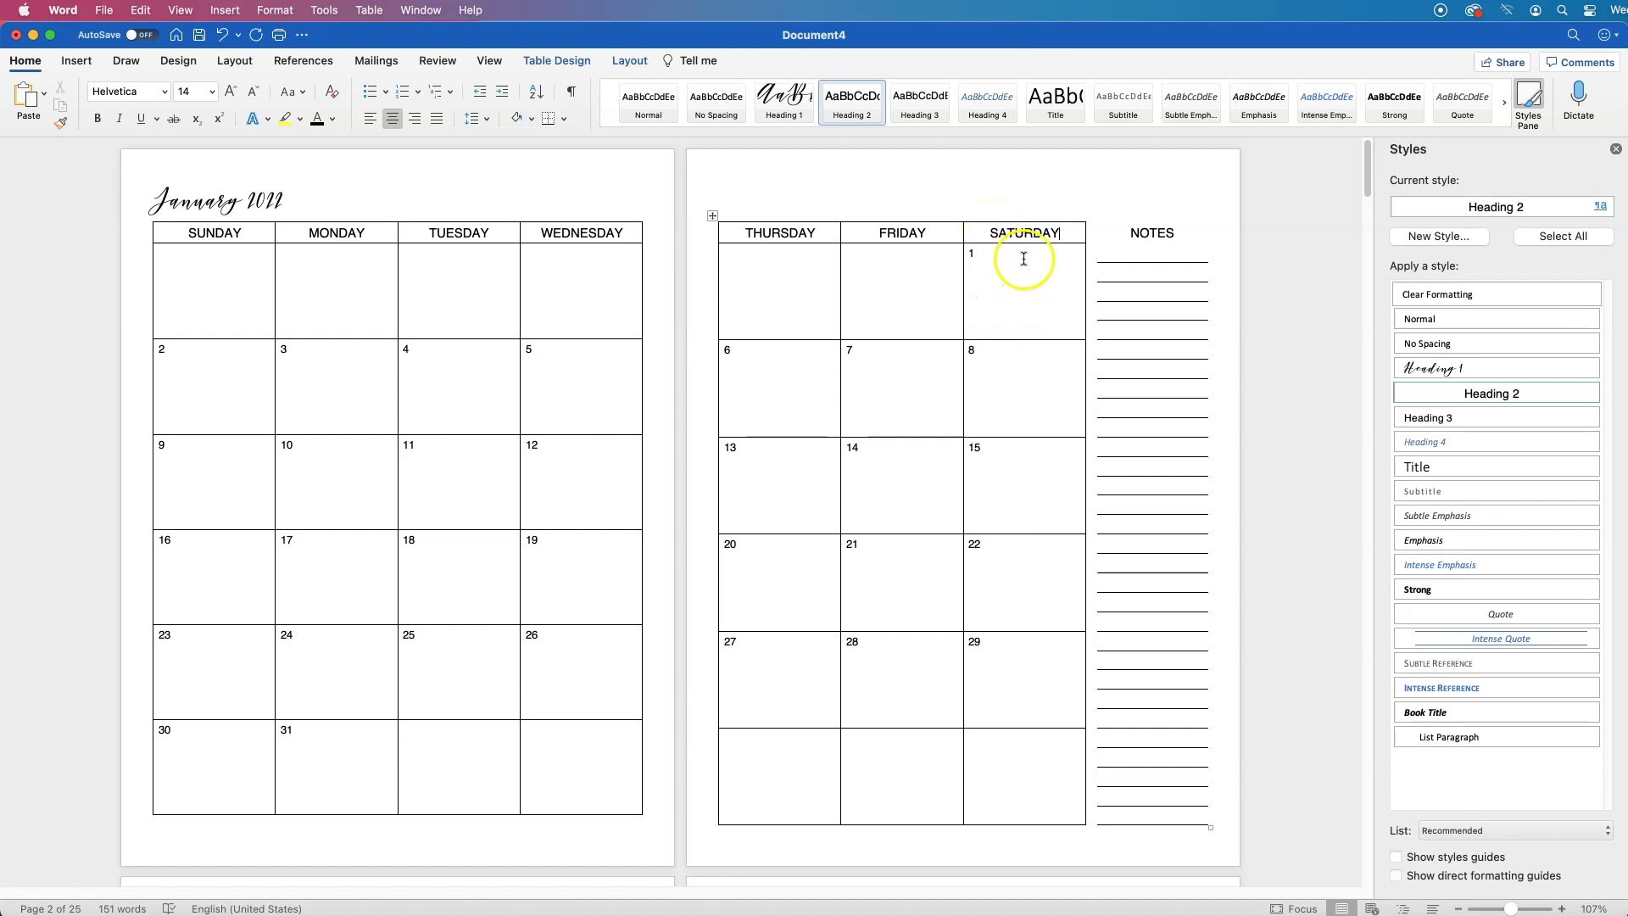
- Centre and shrink the New Year's Day label, then update Heading 4 to match it
click(1024, 331)
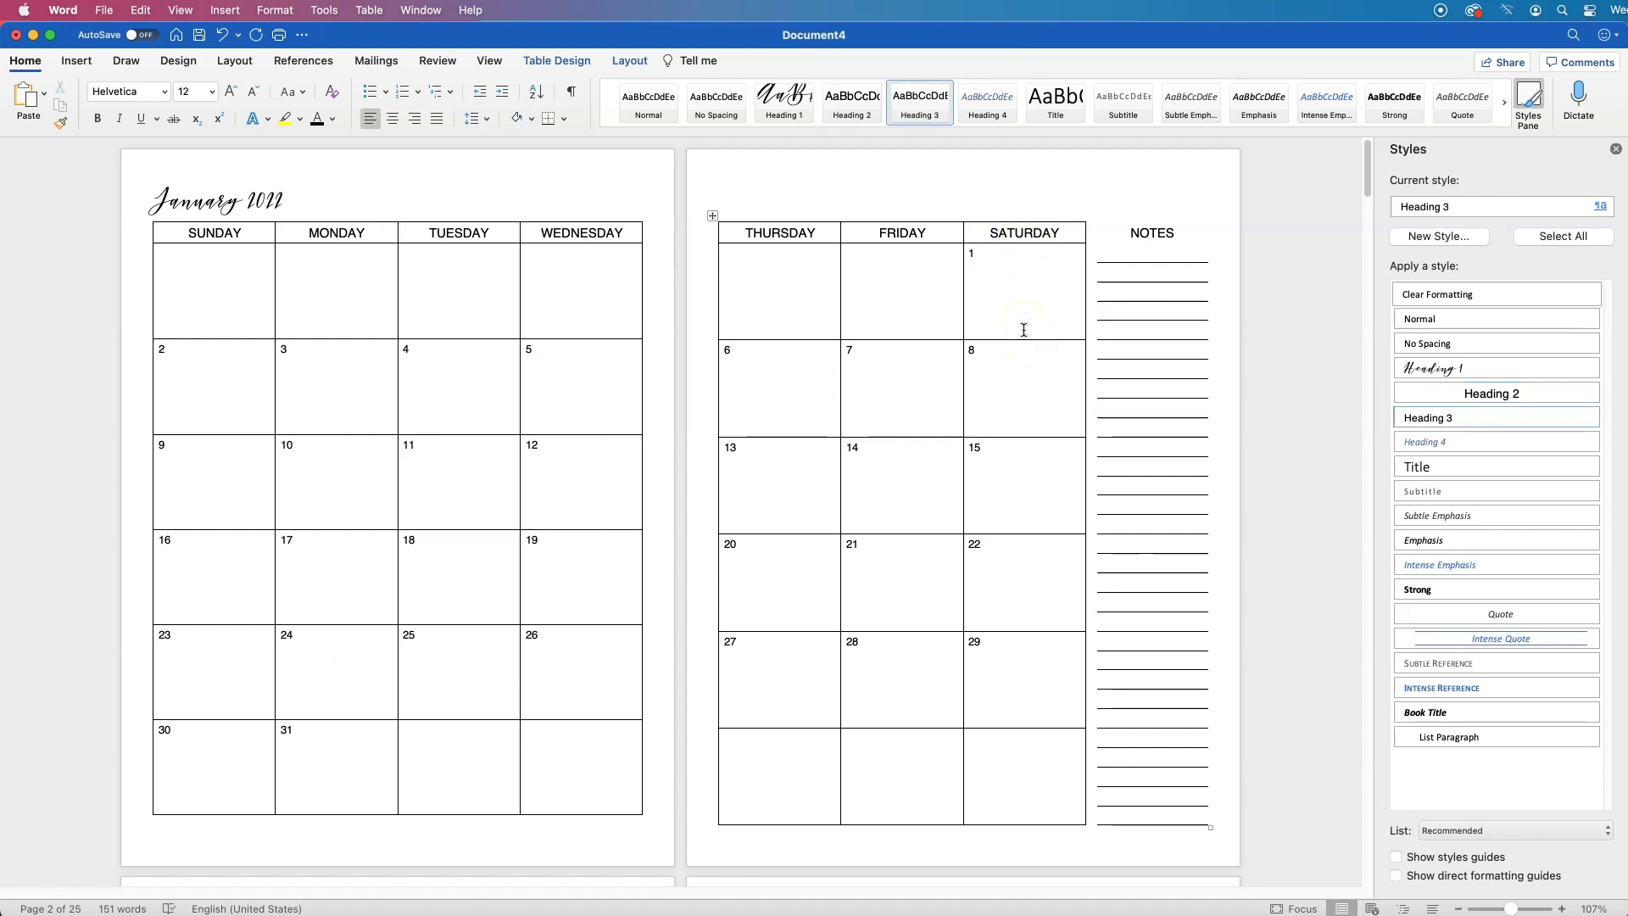
drag(1024, 331, 1041, 258)
click(1036, 329)
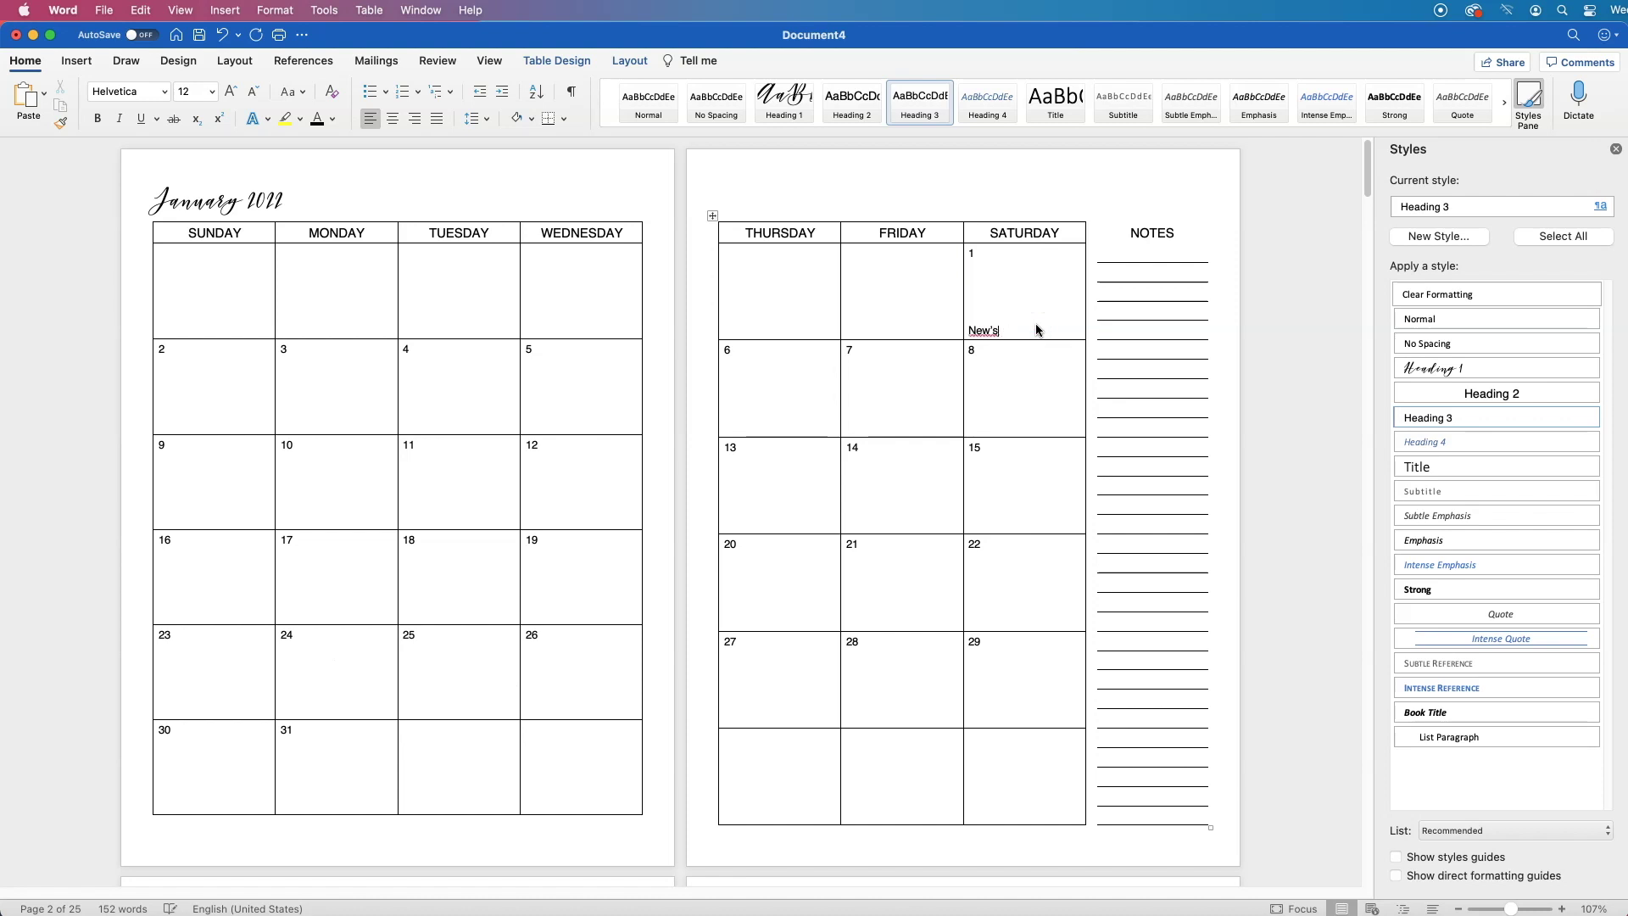
key(BackSpace)
key(BackSpace)
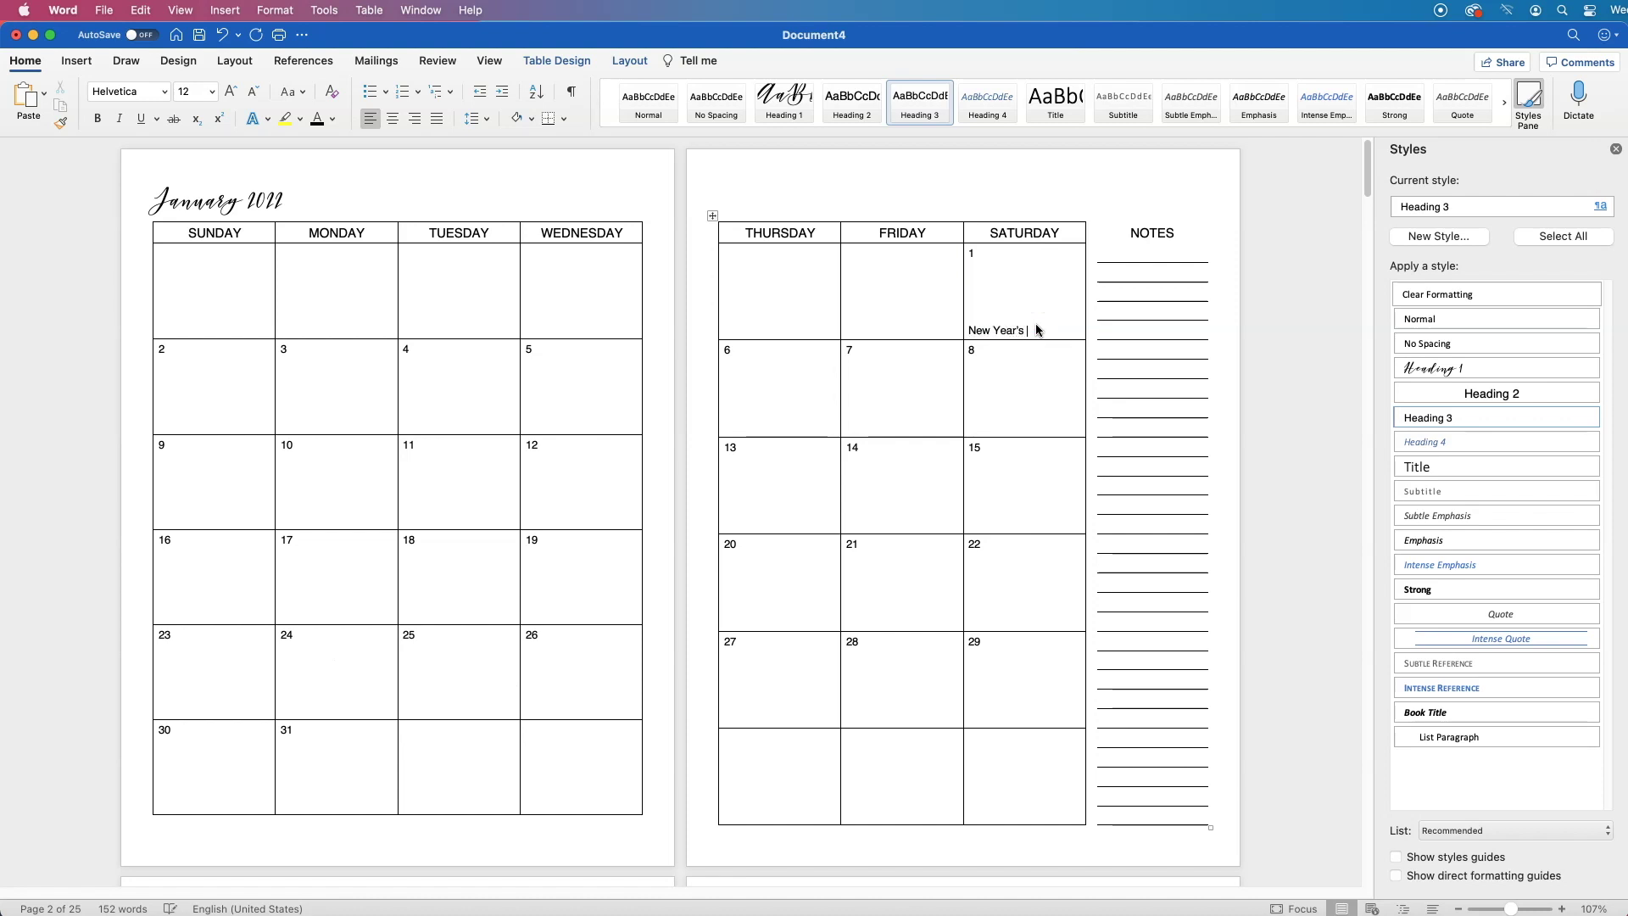
drag(1060, 329, 976, 328)
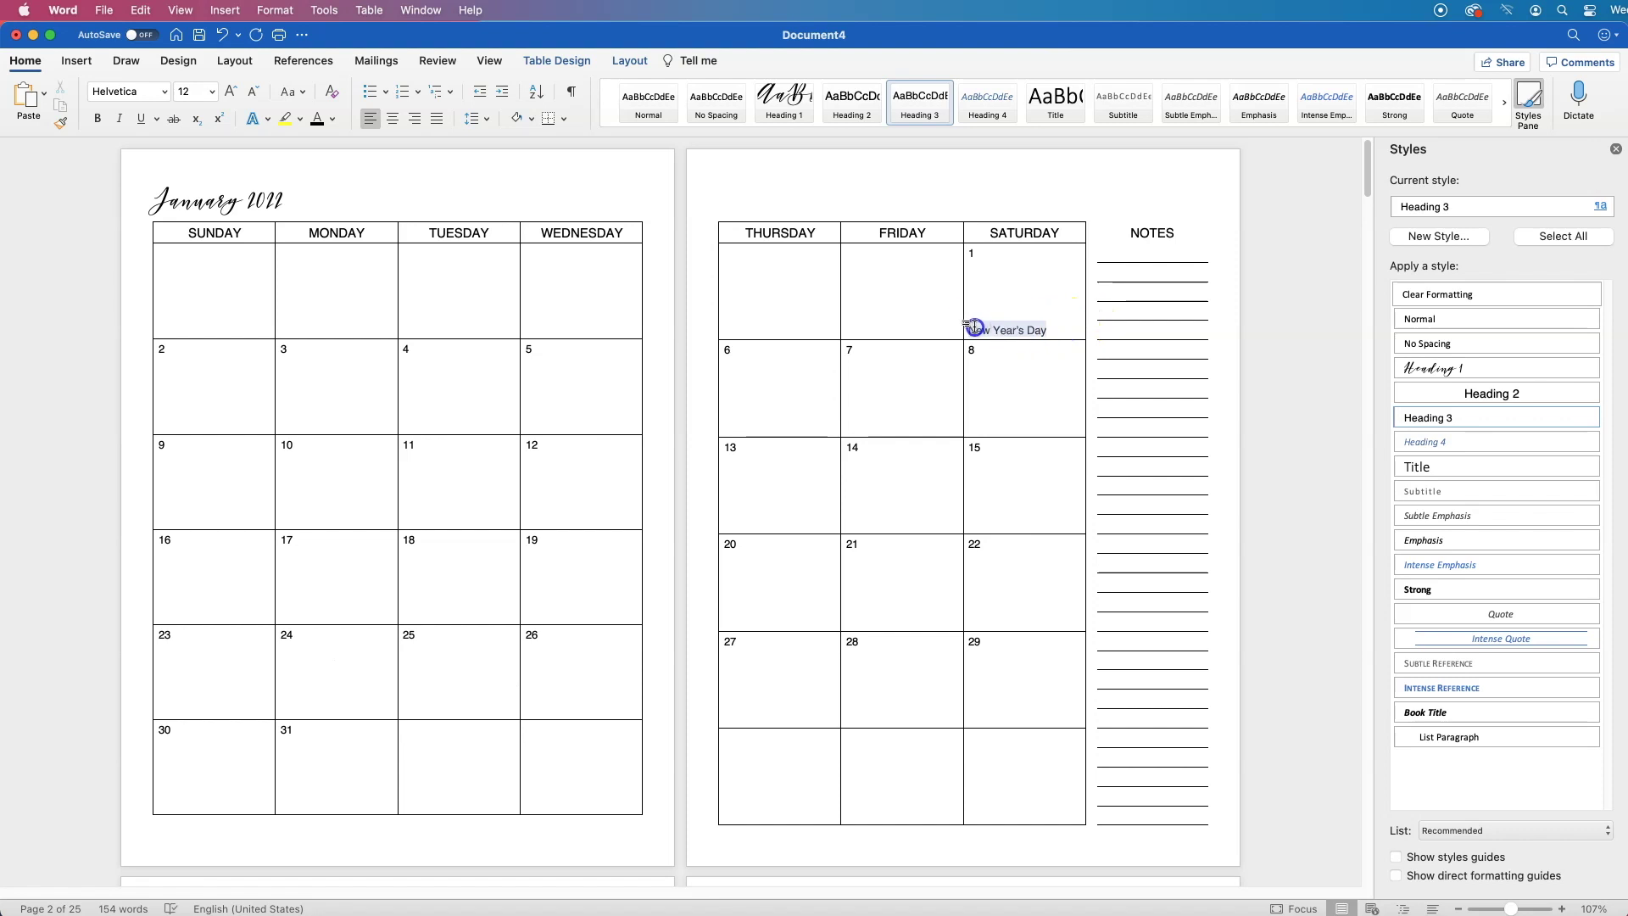
click(393, 118)
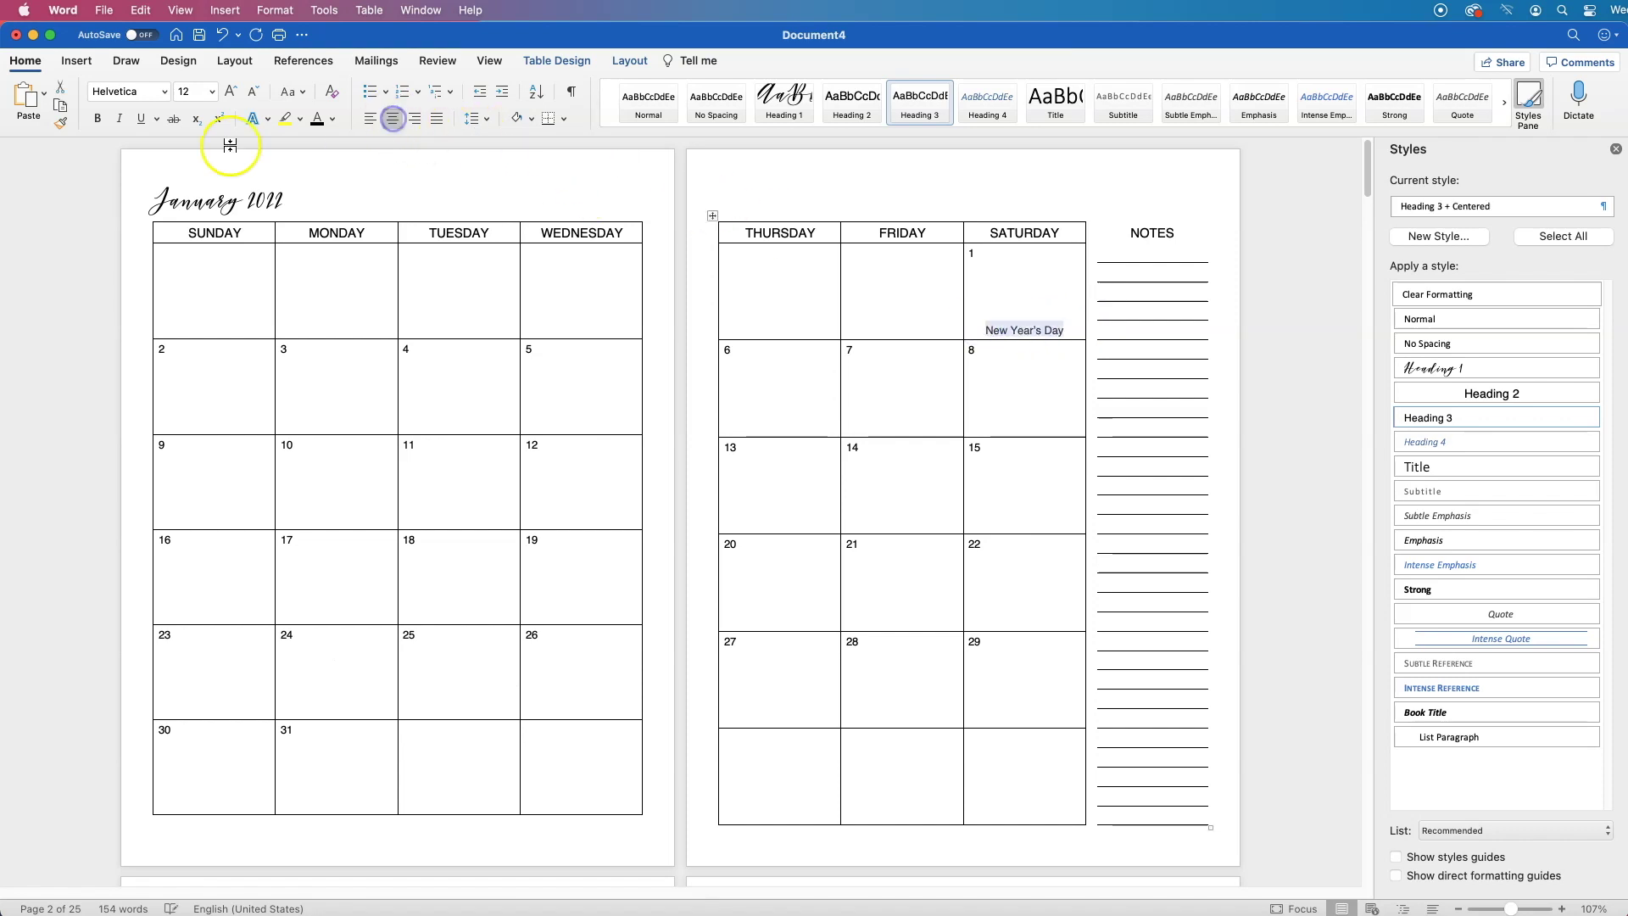
click(255, 93)
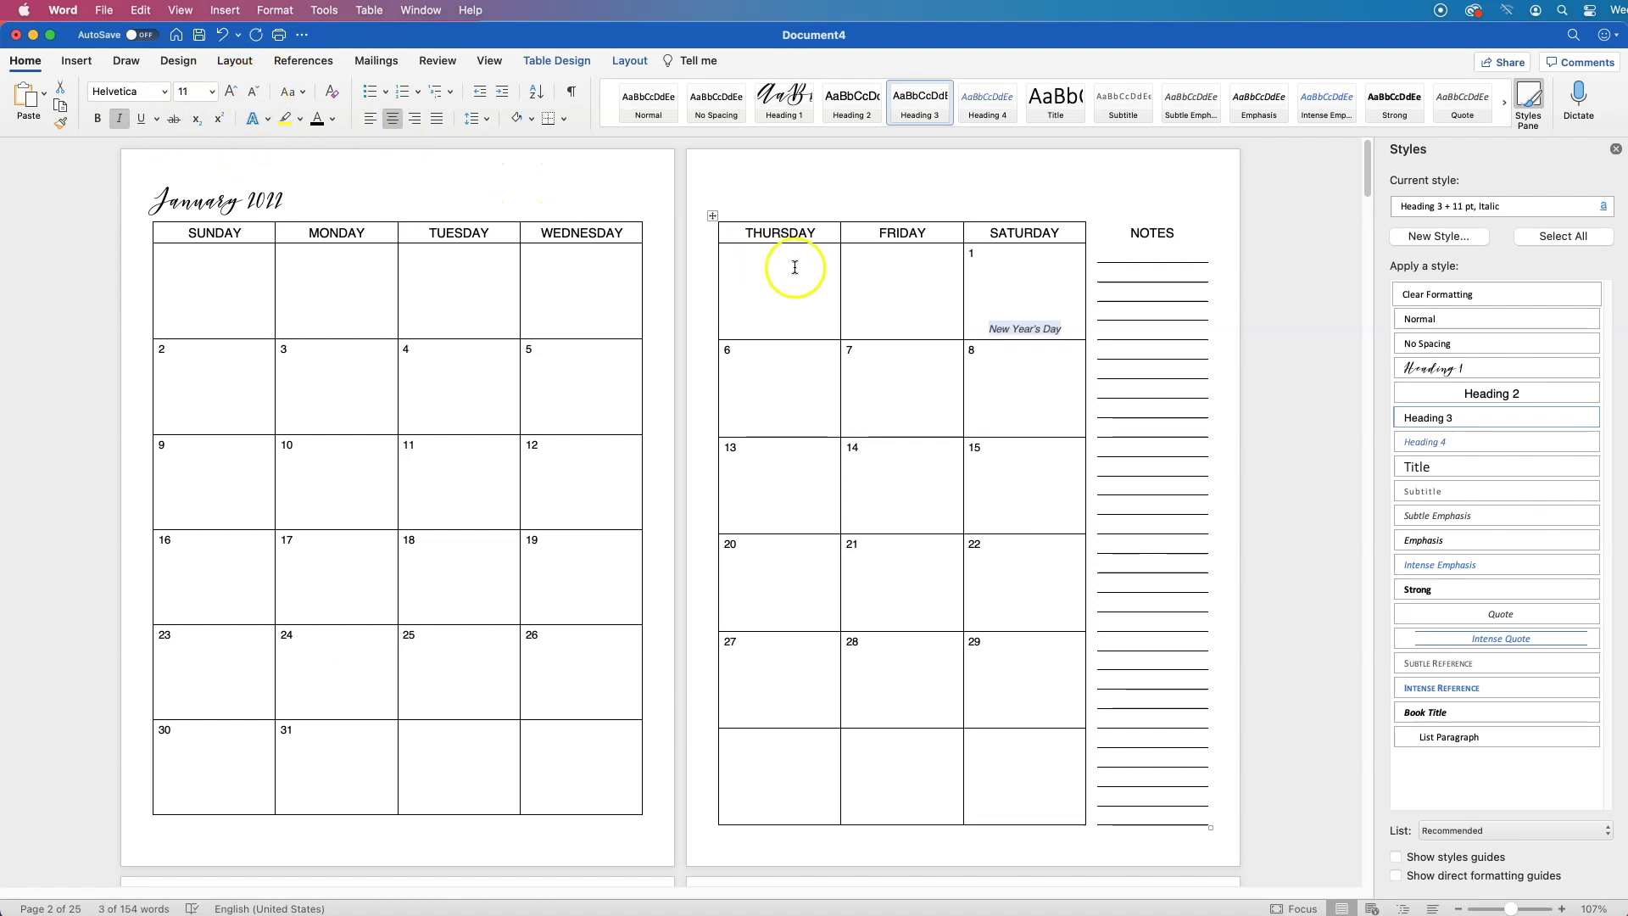
click(1594, 442)
click(1540, 530)
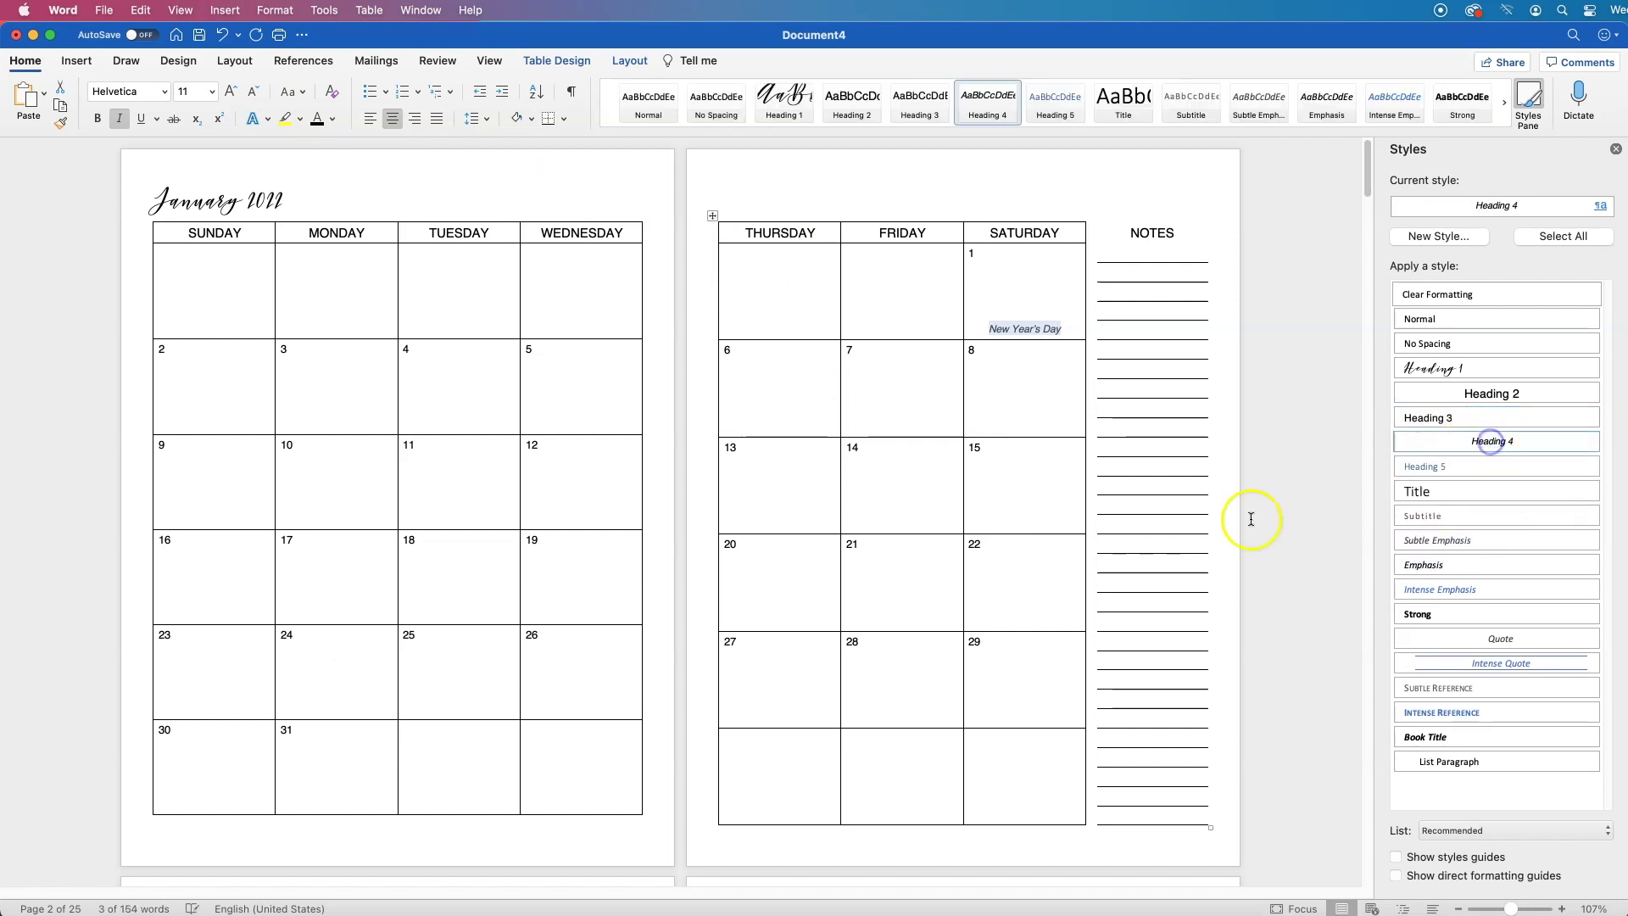
- Add 'Martin Luther King Jr. Day' in the 17th with Heading 4, shrunk to one line
click(383, 619)
text(Martin Luther King)
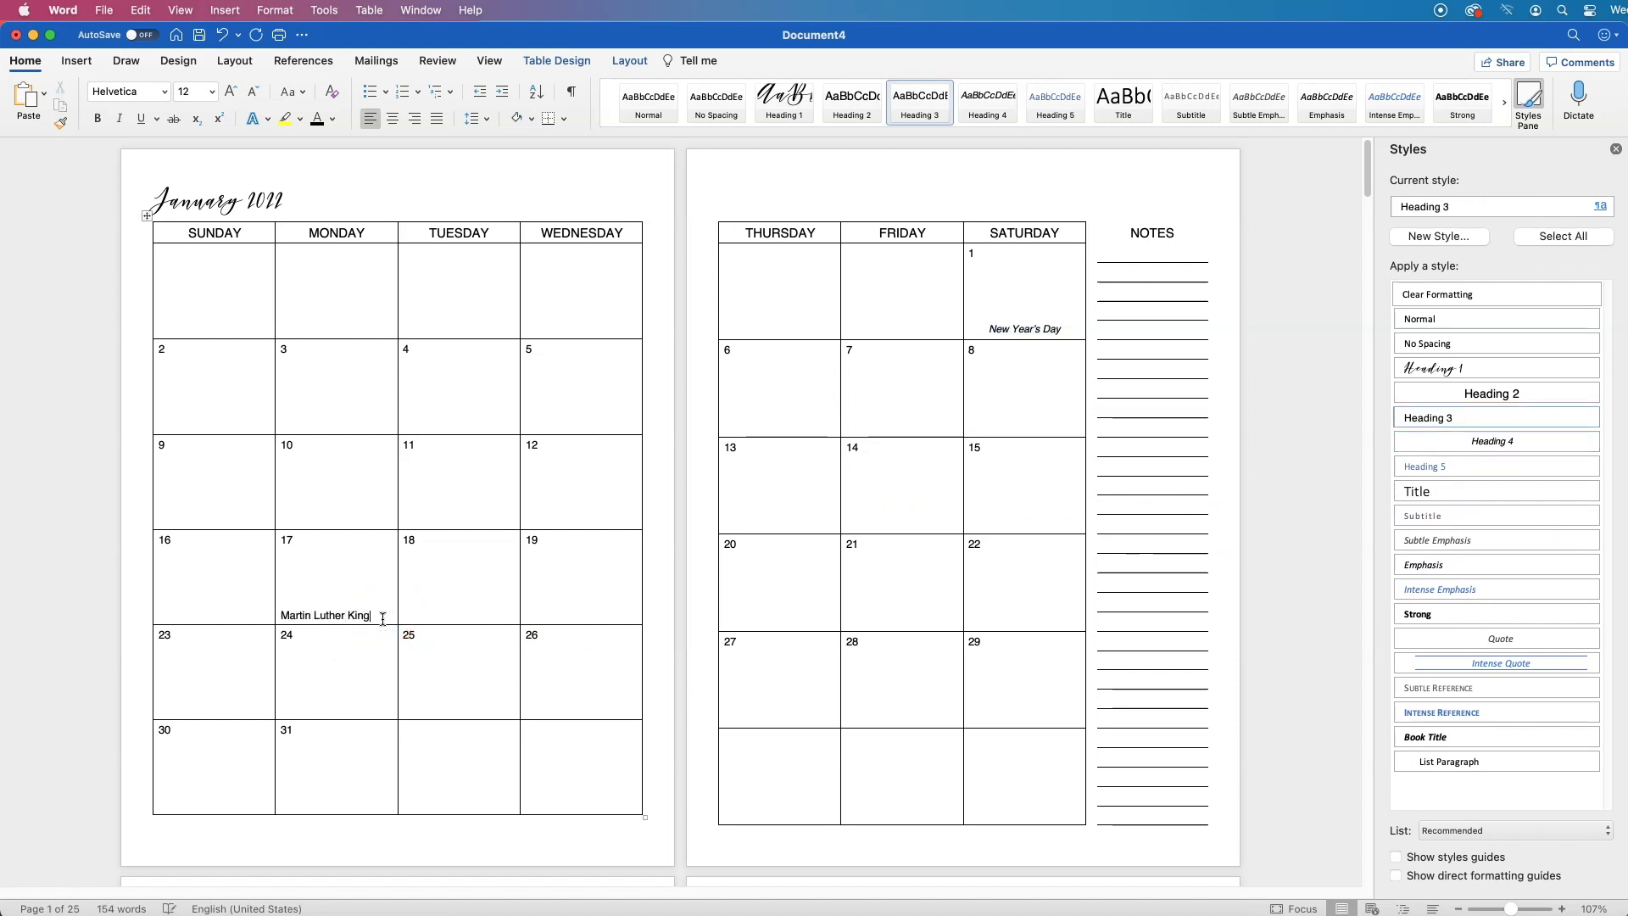
text( Jr.)
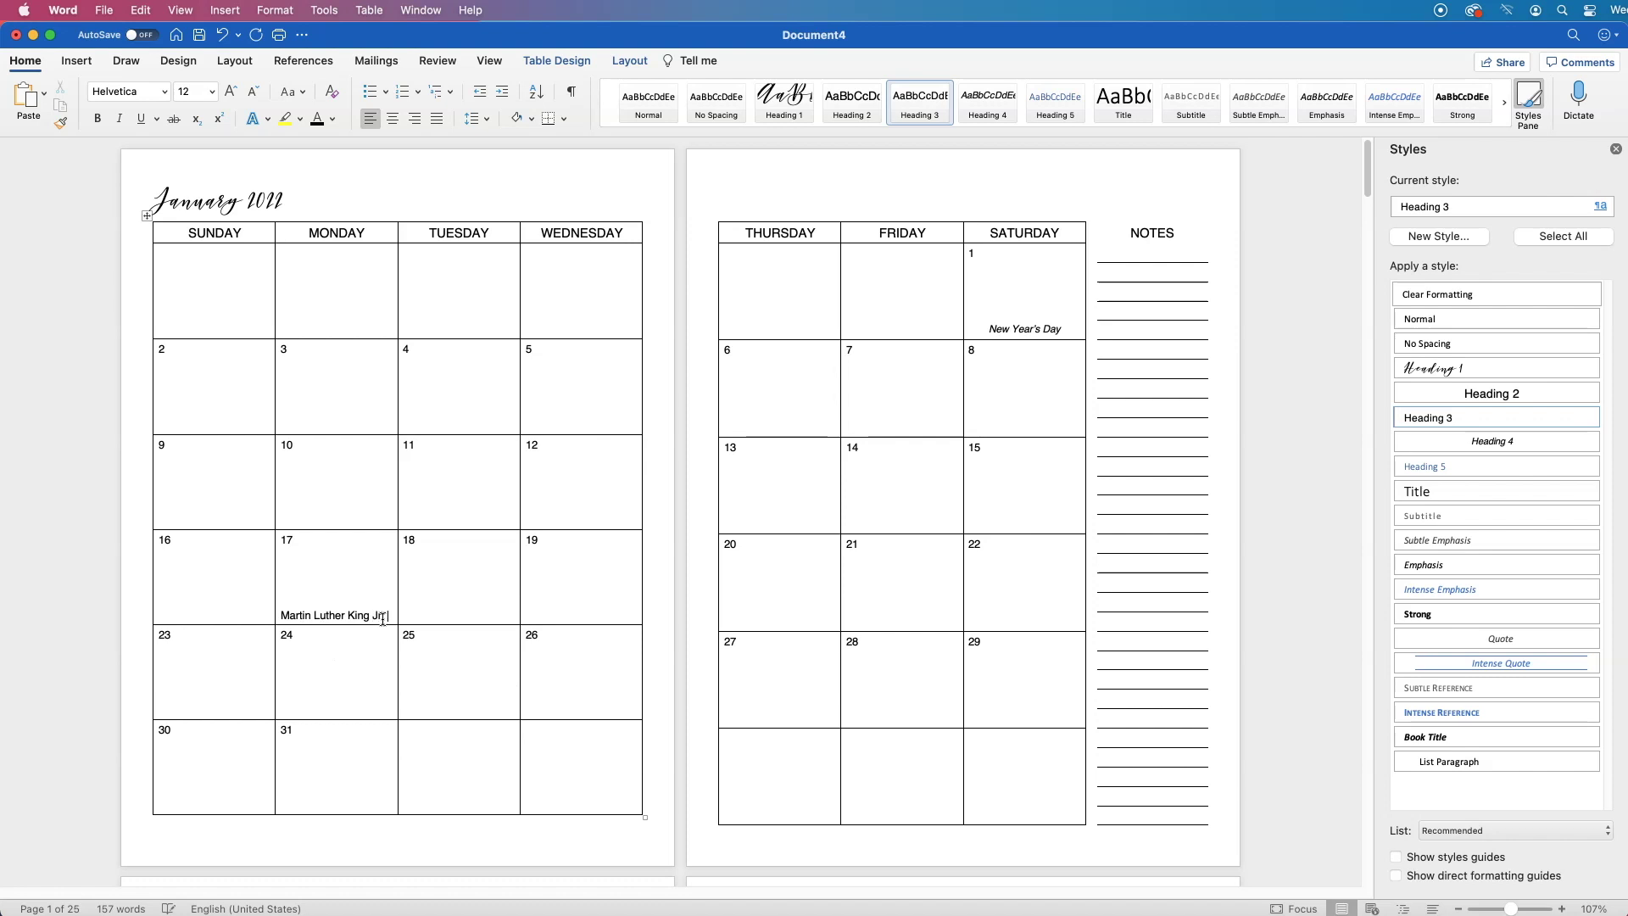
text( Day)
drag(351, 628, 279, 618)
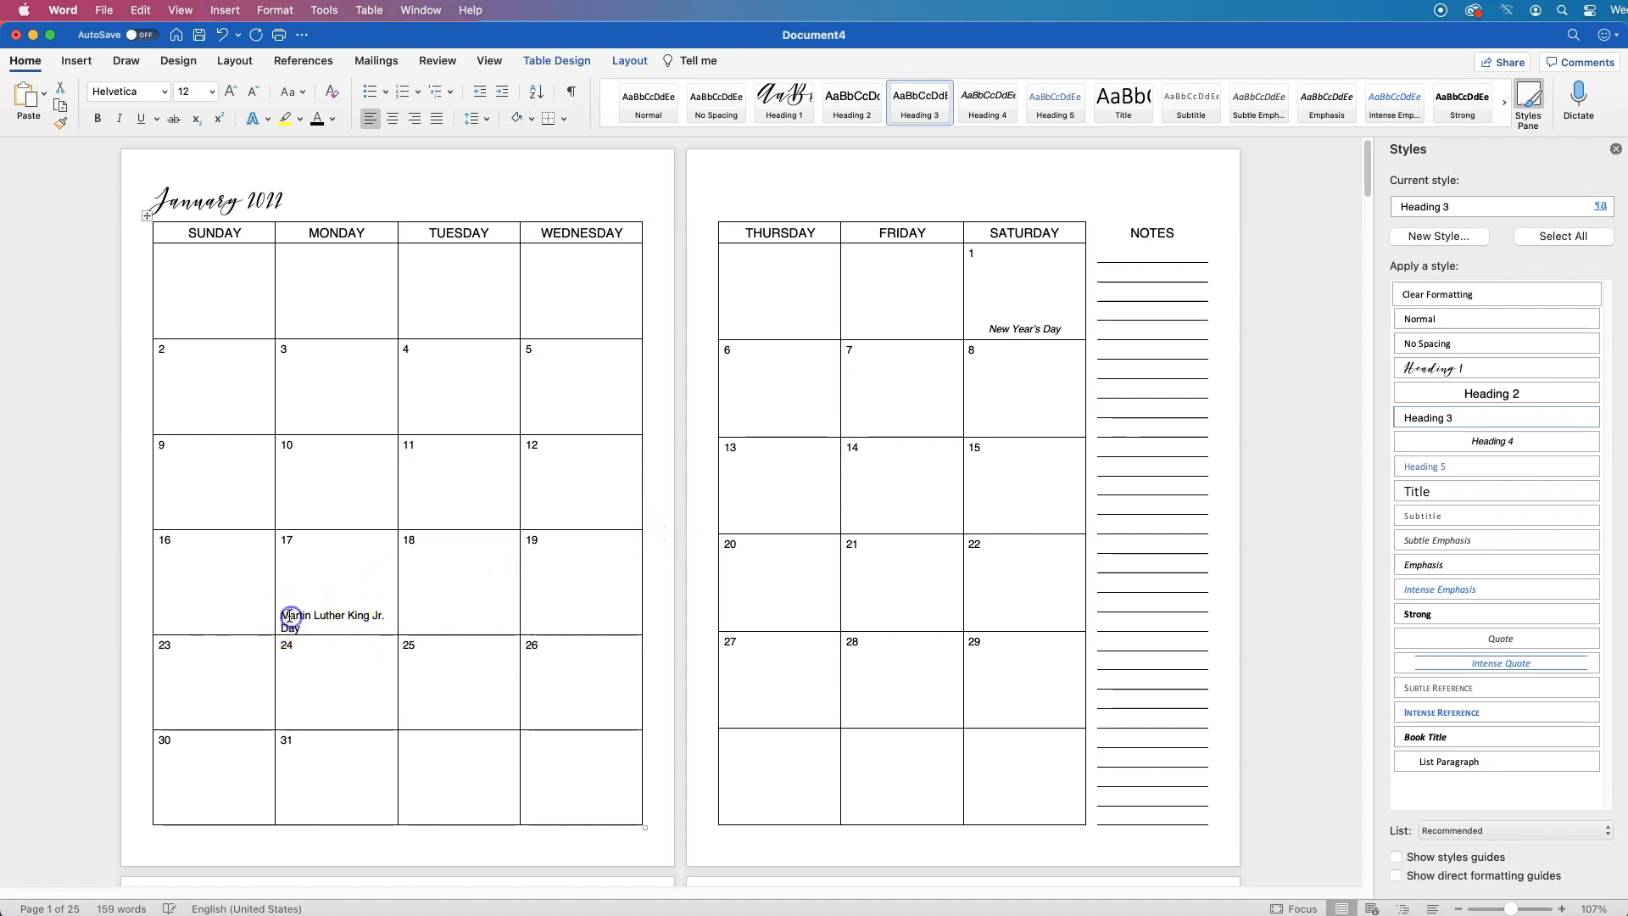
drag(290, 617, 320, 627)
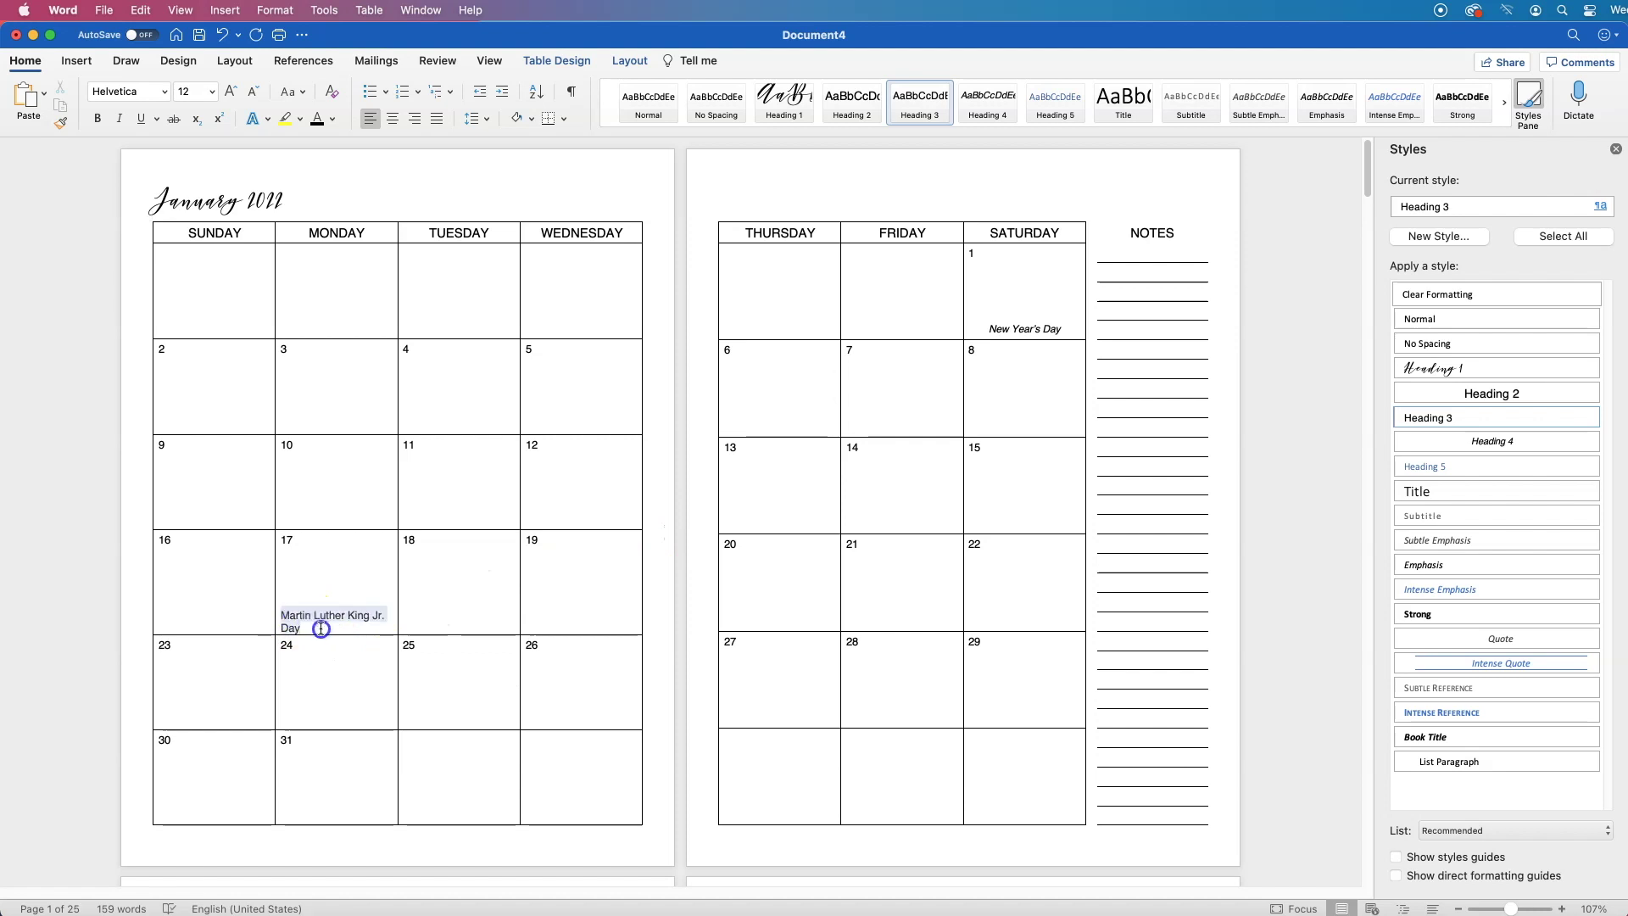
click(1521, 439)
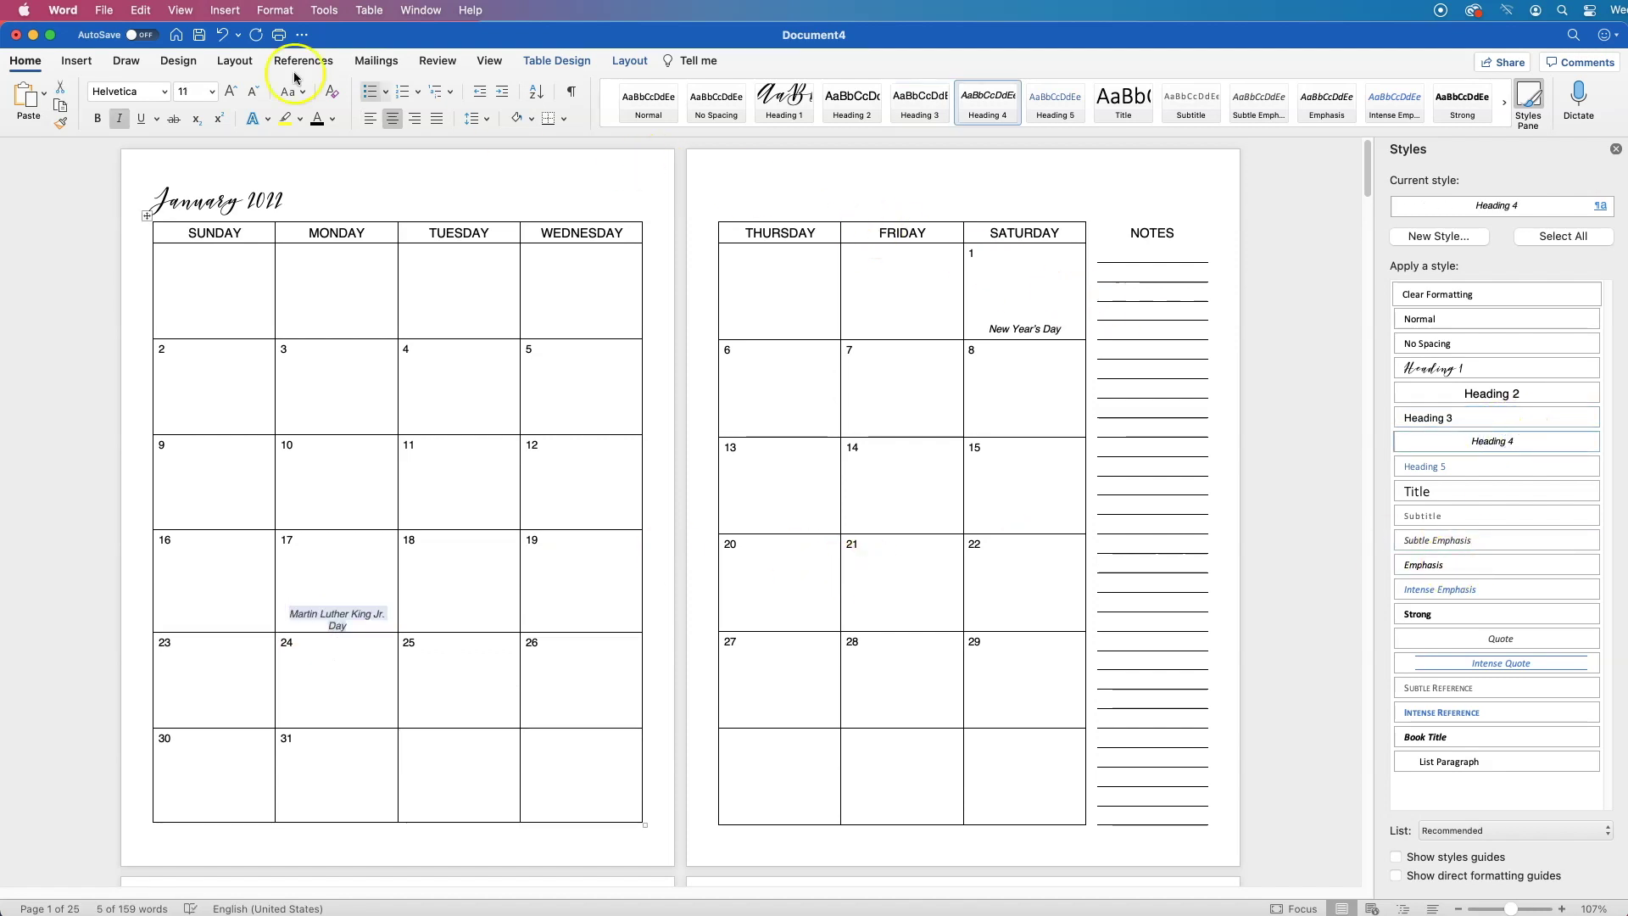
click(261, 92)
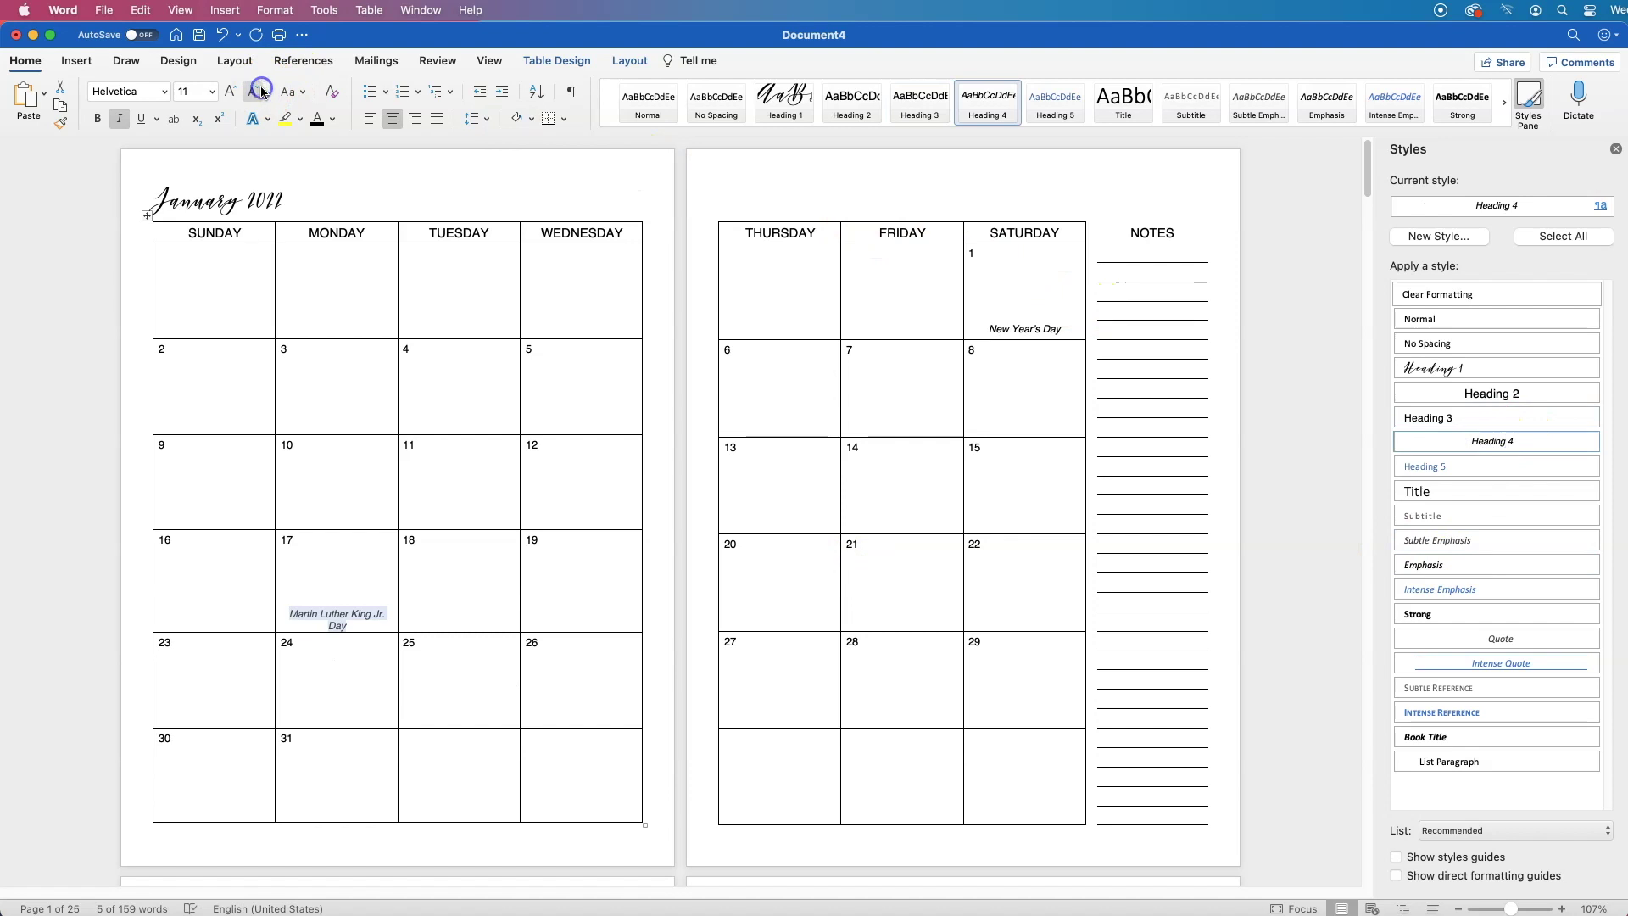
click(257, 92)
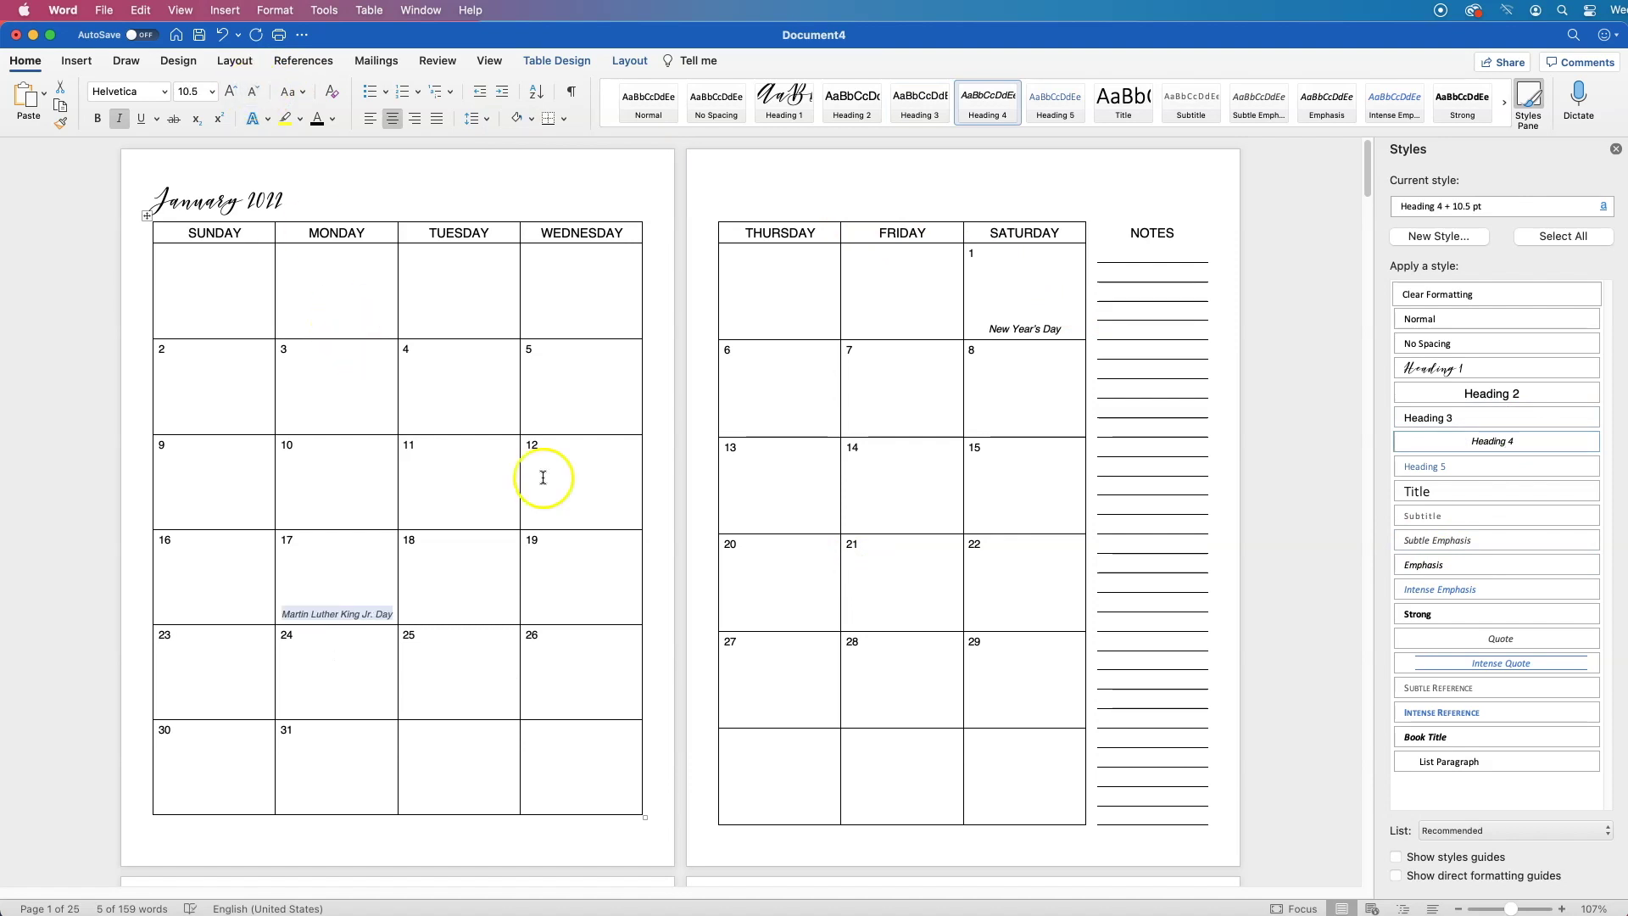
click(489, 560)
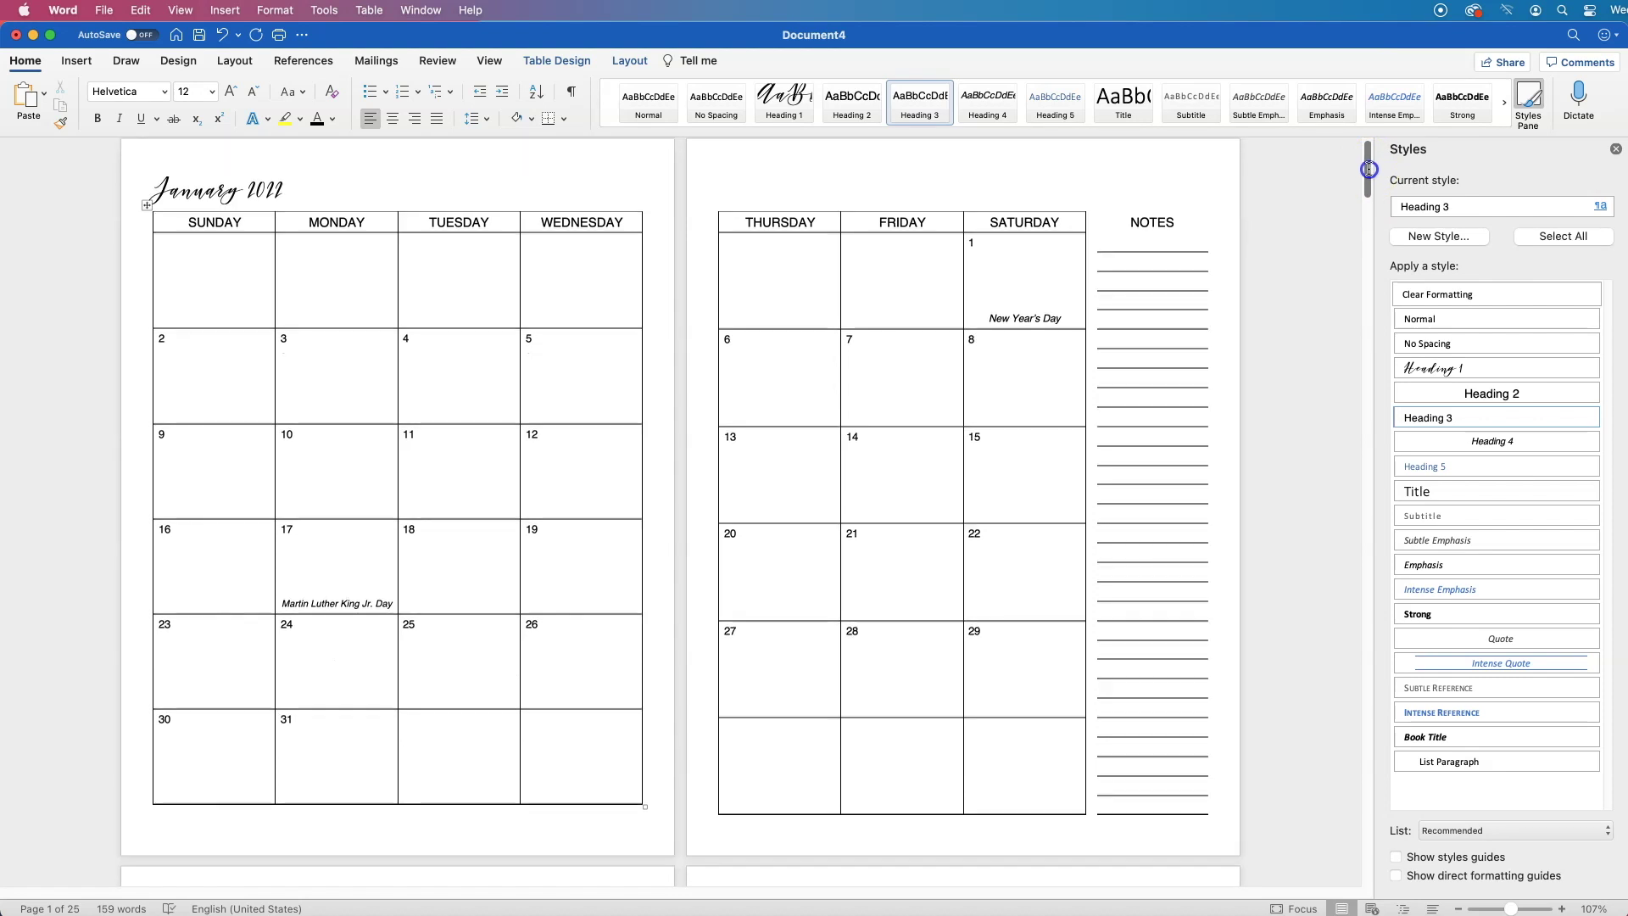
scroll(1371, 167, down, 3)
- Enter day numbers in the spread's cells, including 1, 10, 17, 24, 25 and 26
scroll(1369, 168, up, 2)
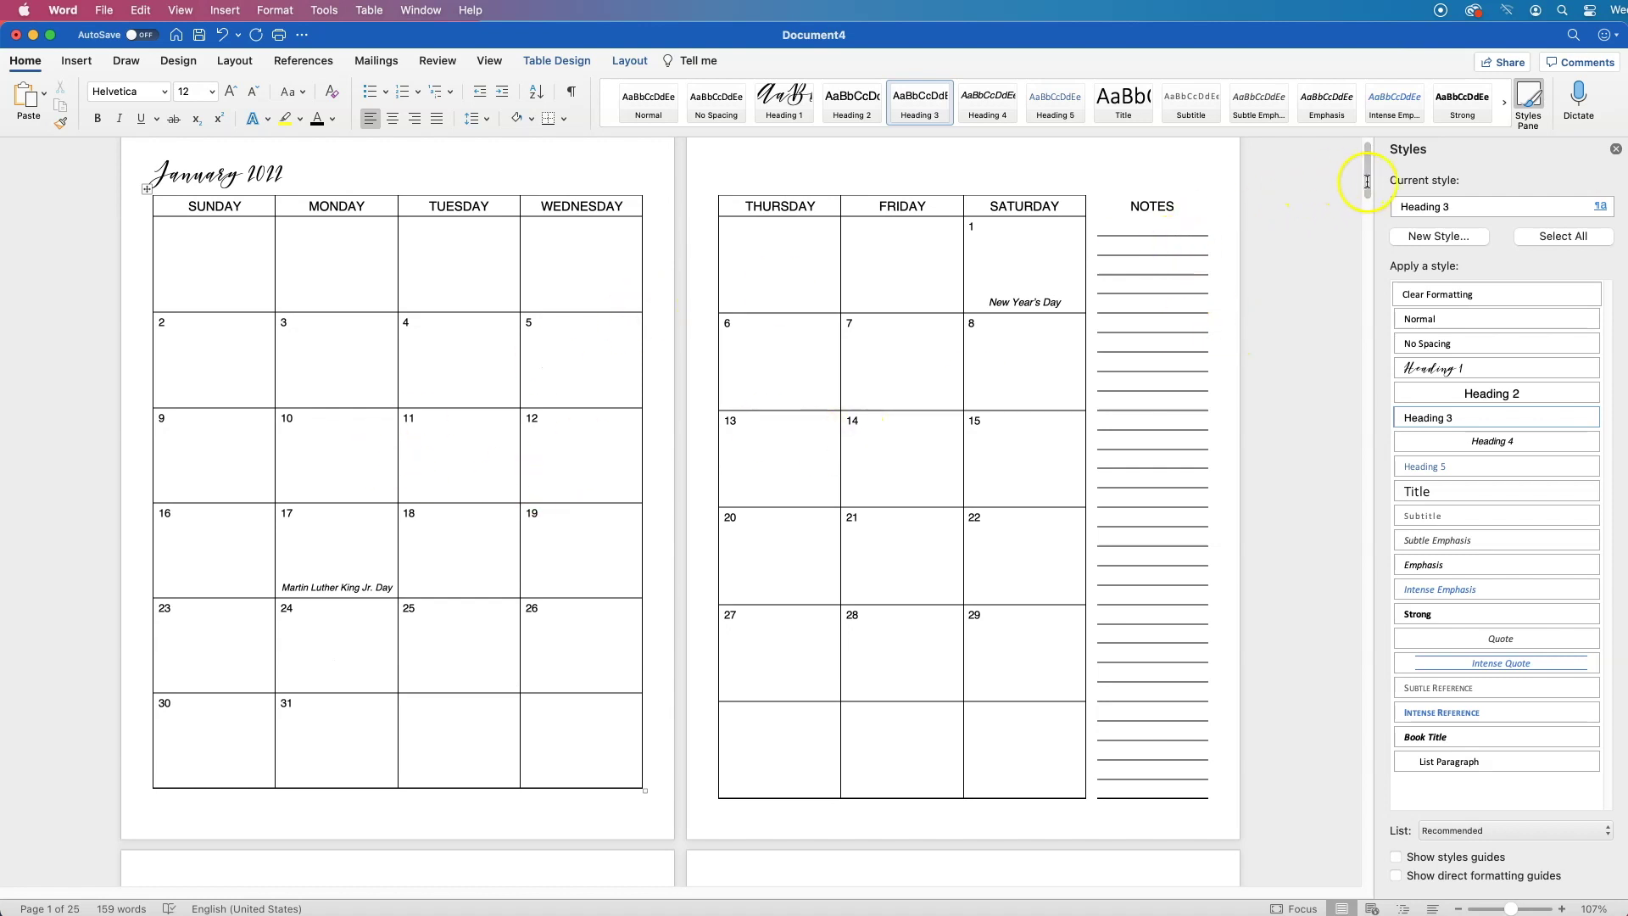
drag(1363, 171, 1355, 219)
click(412, 431)
text(1)
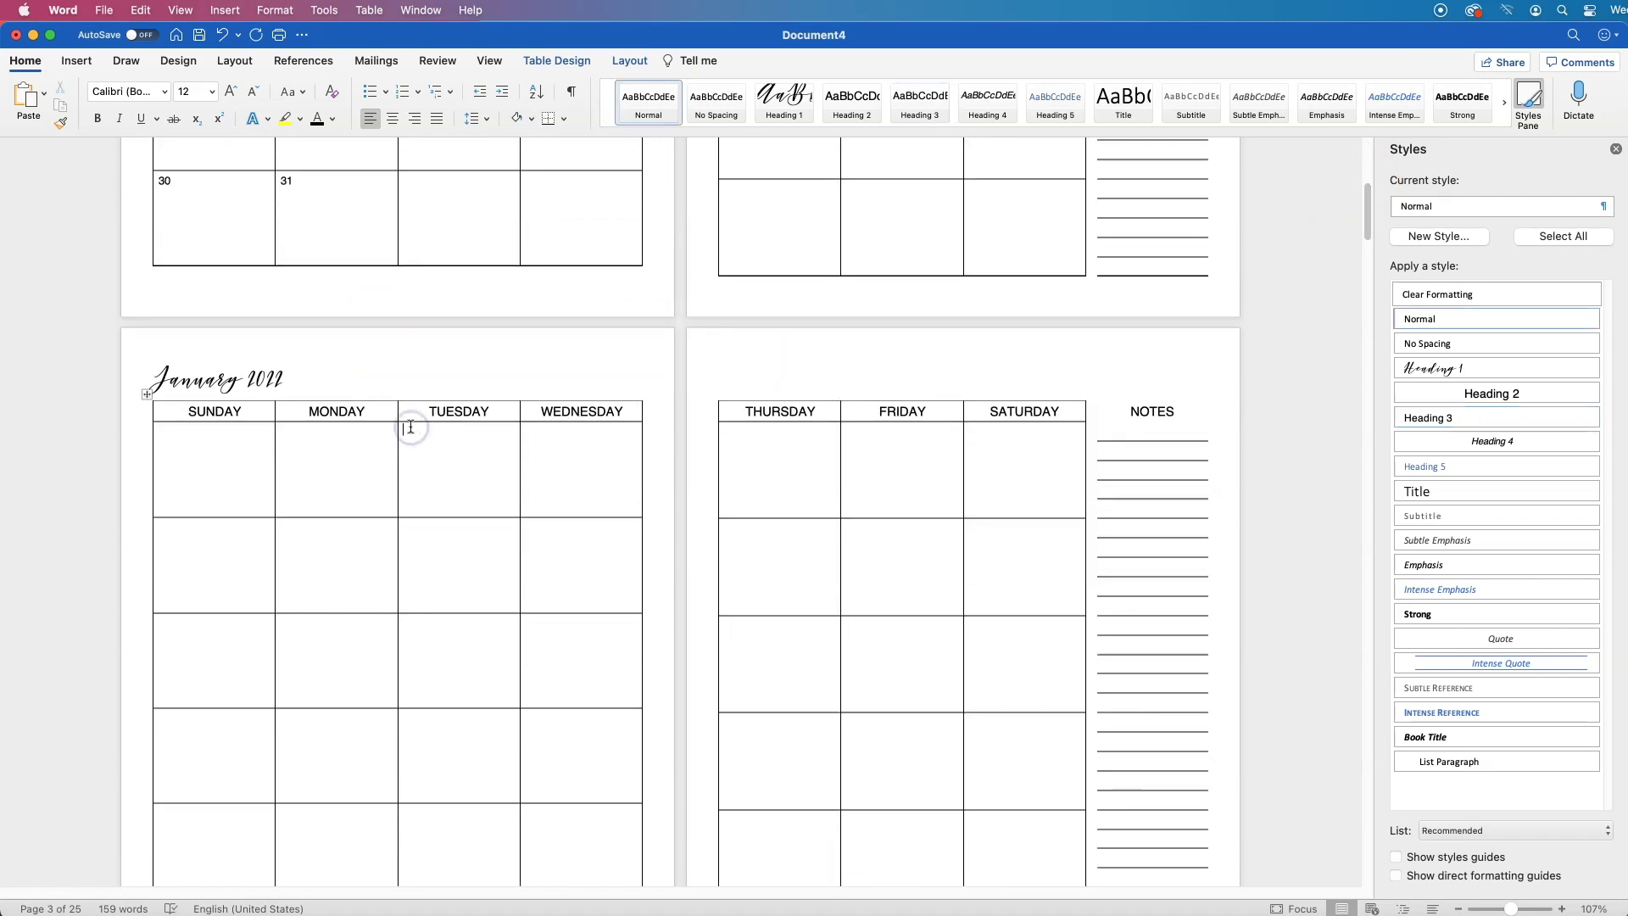
click(734, 531)
text(10)
click(727, 629)
text(17)
click(735, 723)
text(24)
click(852, 723)
text(25)
click(976, 723)
text(26)
- Select the left table's empty bottom week row and bring up its context options
scroll(976, 722, down, 3)
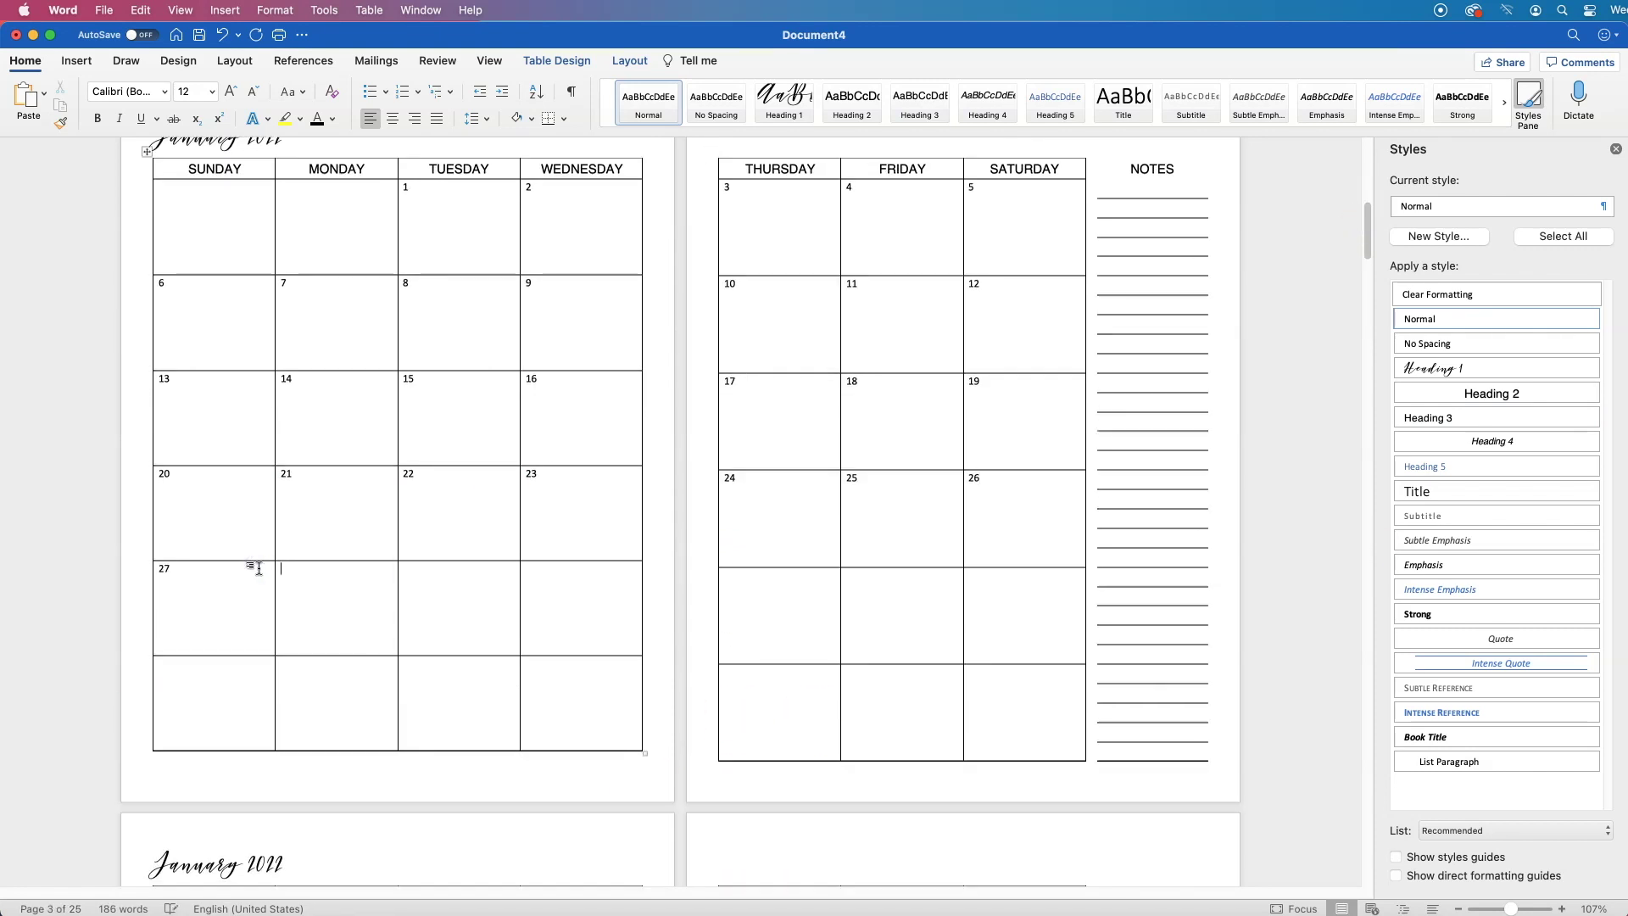
drag(158, 666, 890, 712)
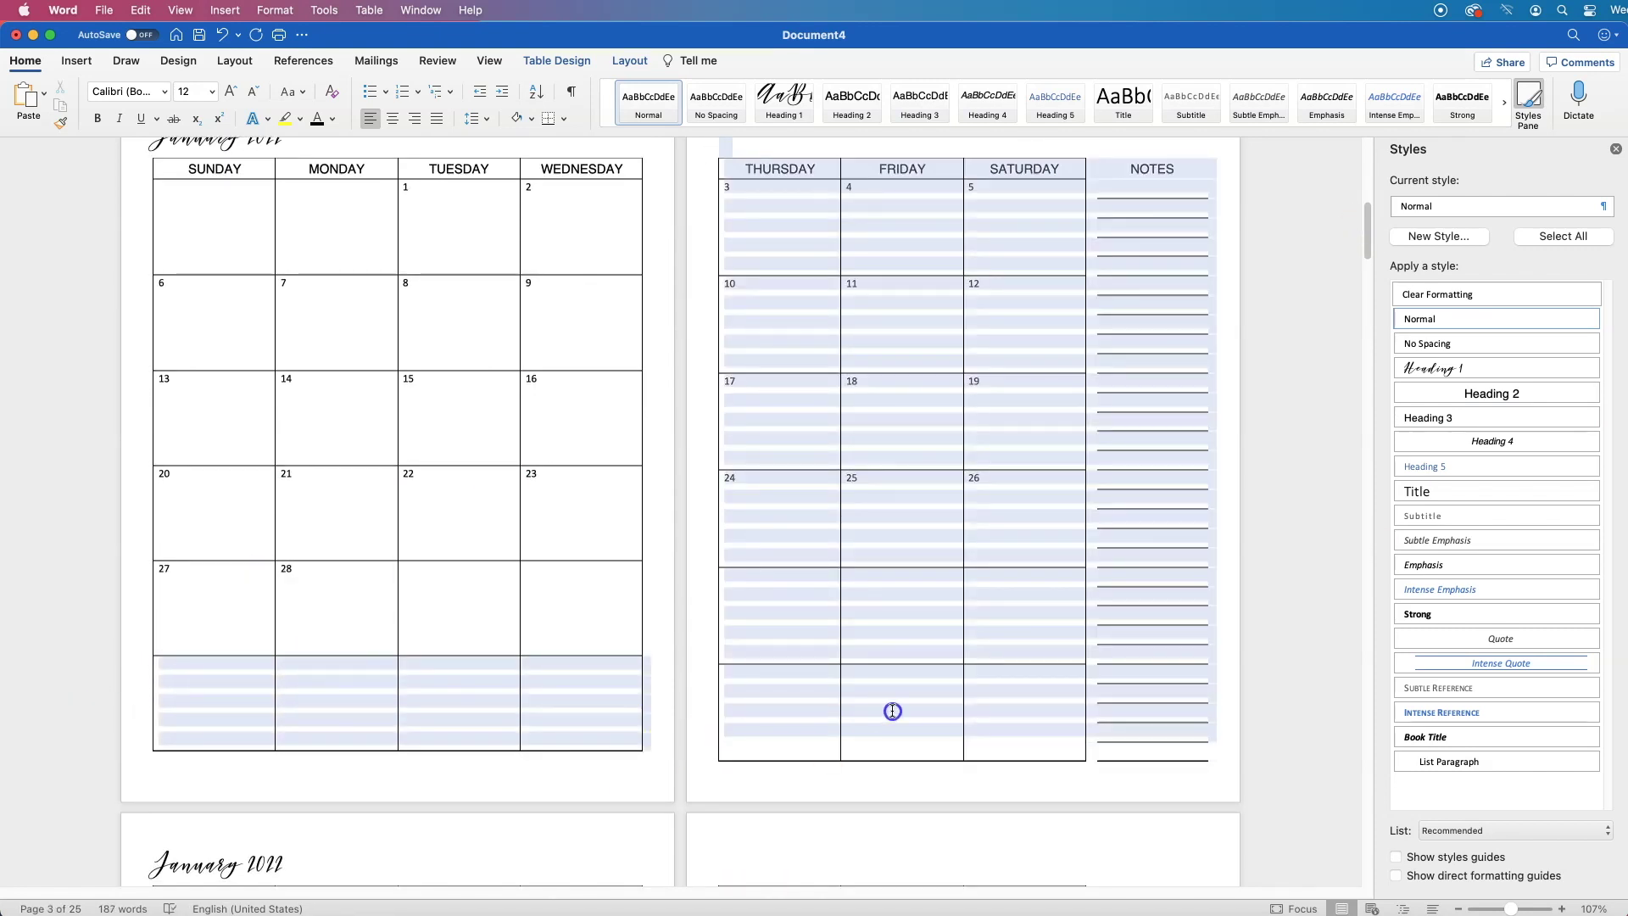
click(600, 705)
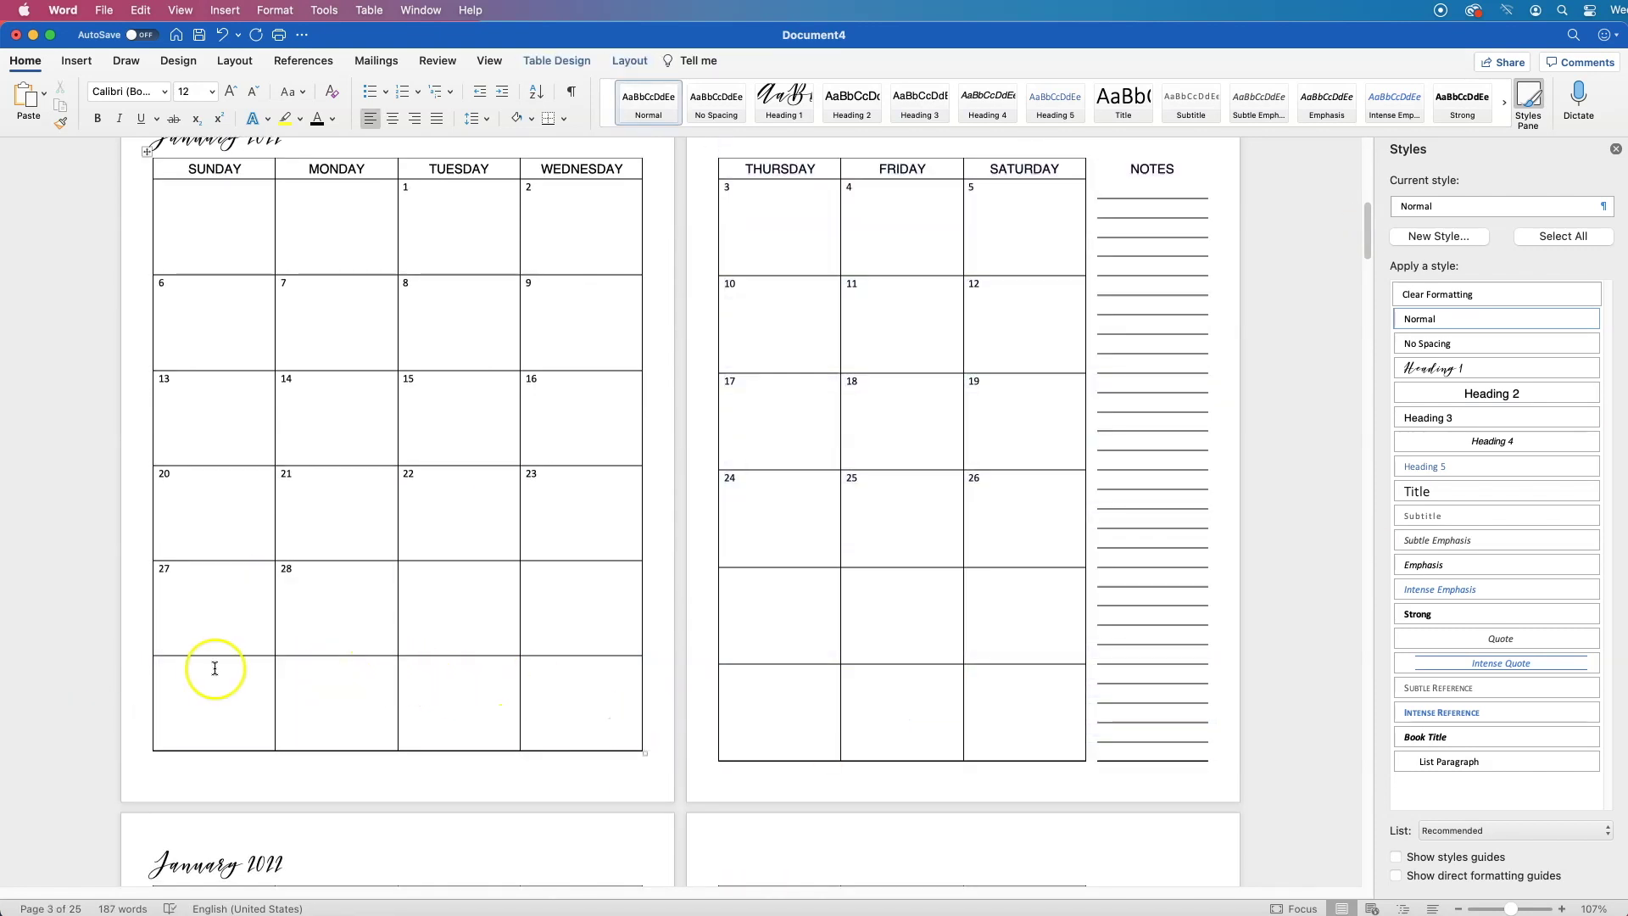
drag(214, 665, 544, 738)
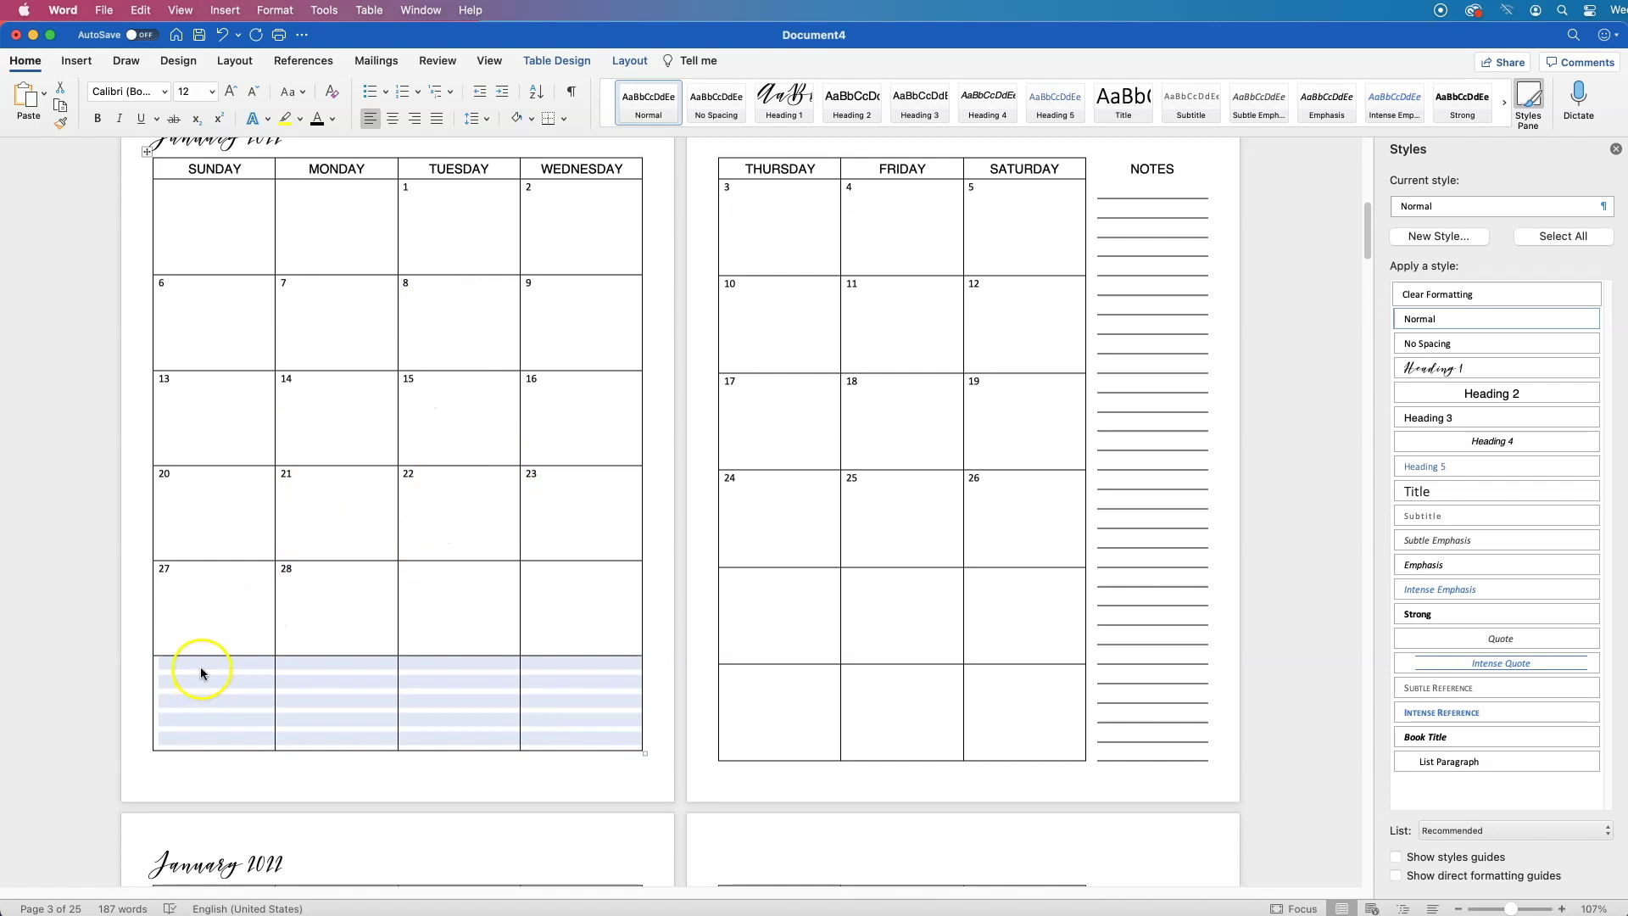
drag(170, 665, 610, 748)
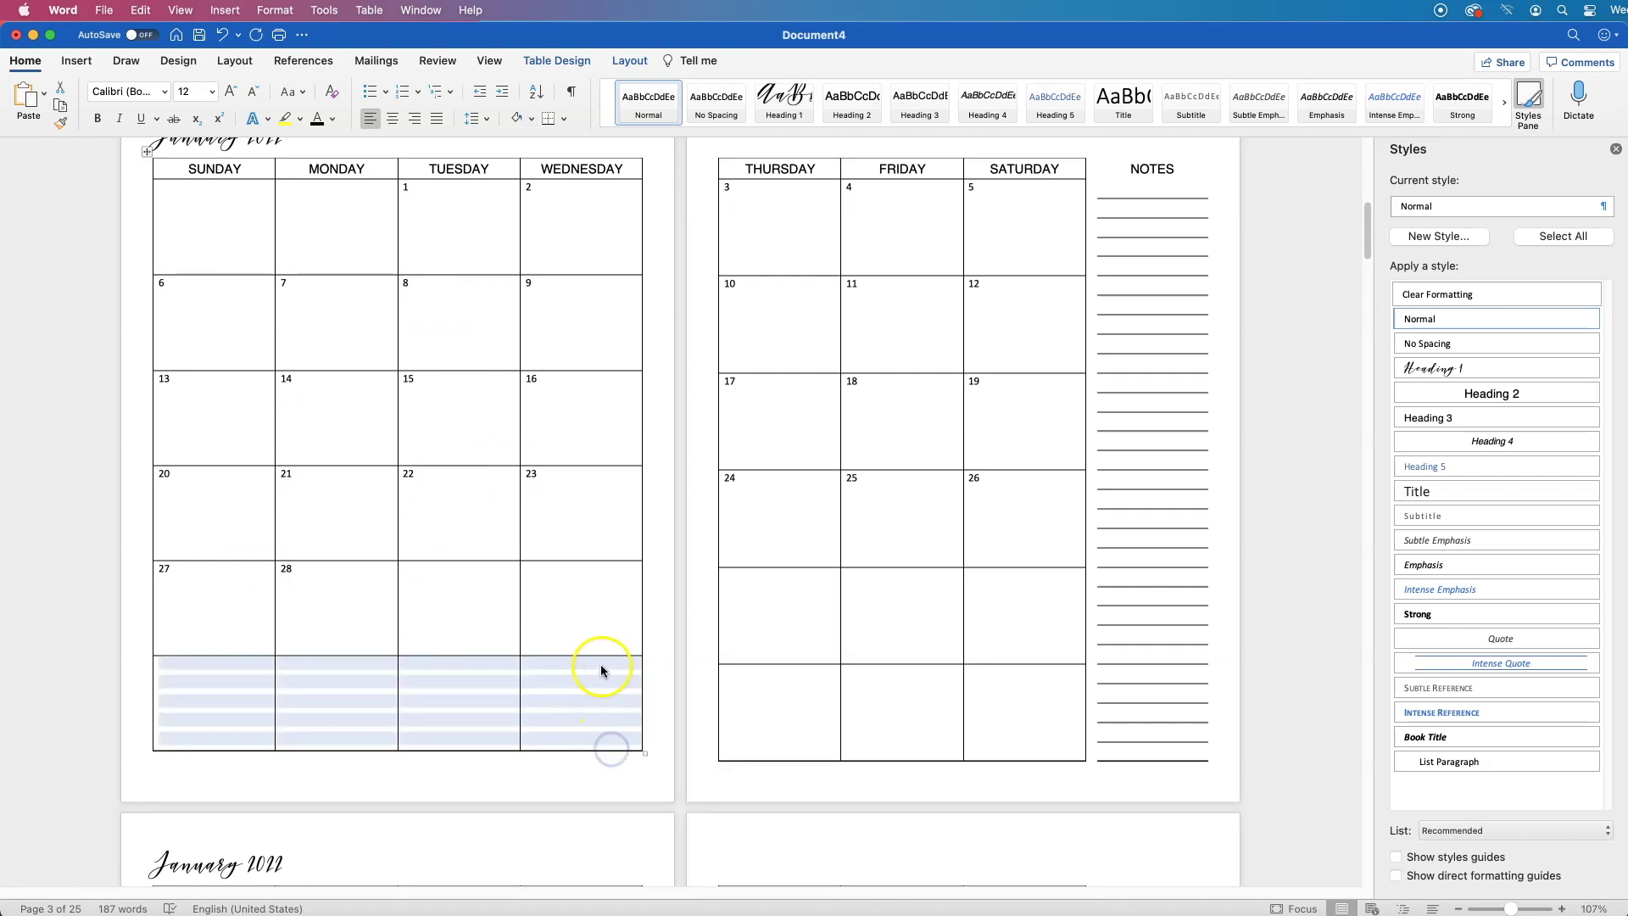
right_click(416, 663)
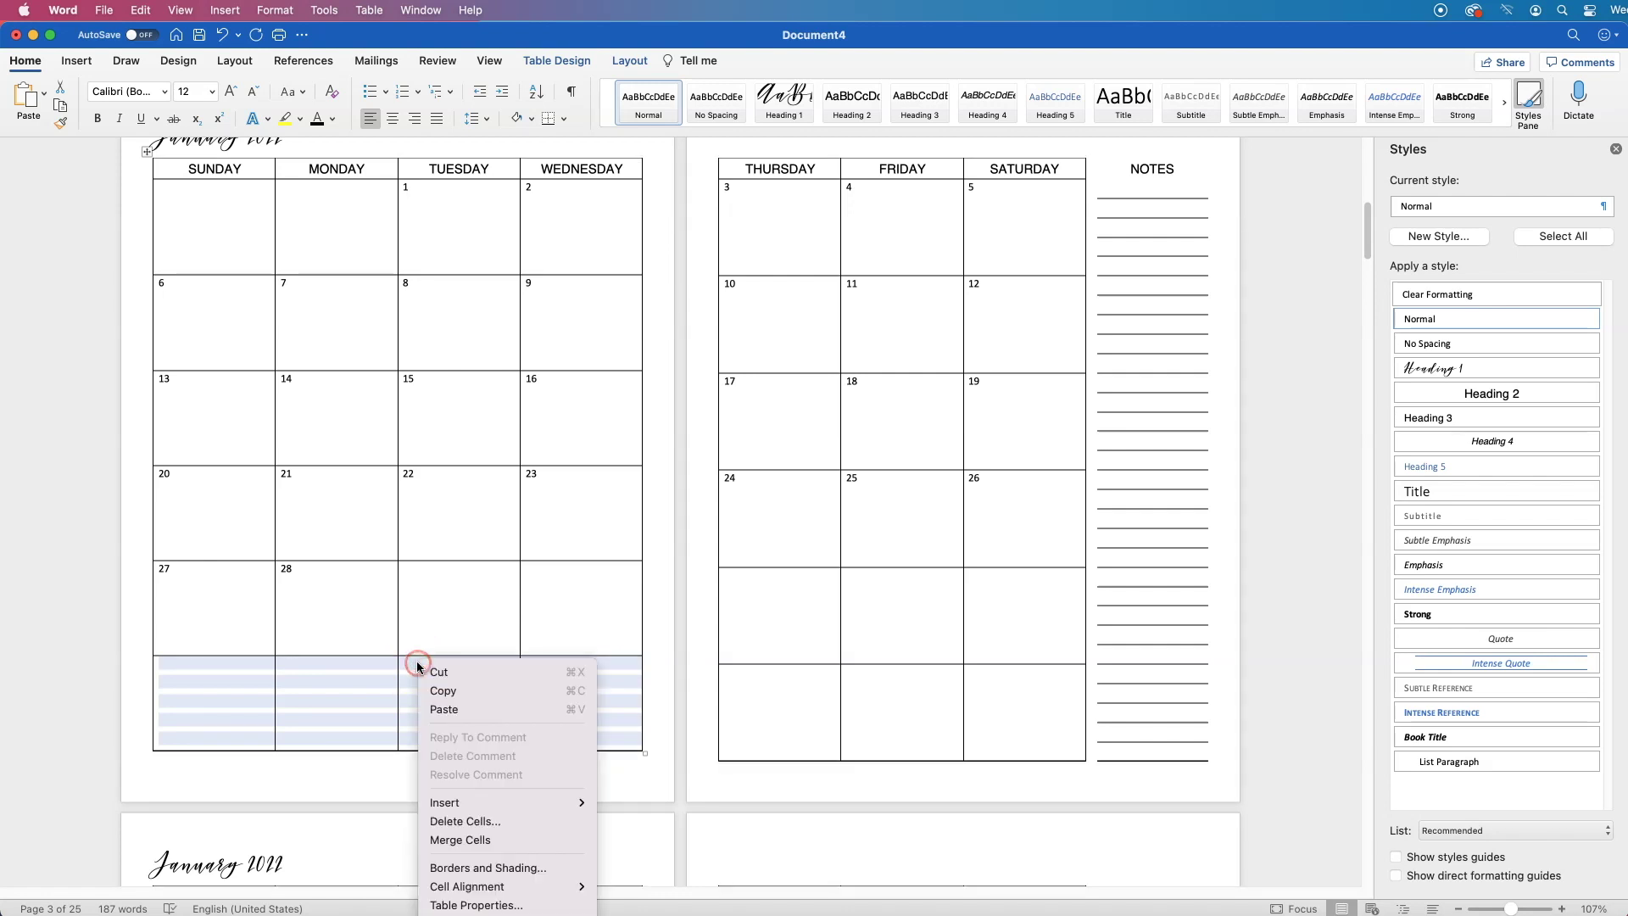
- Delete the empty bottom row from the left-page table
click(480, 820)
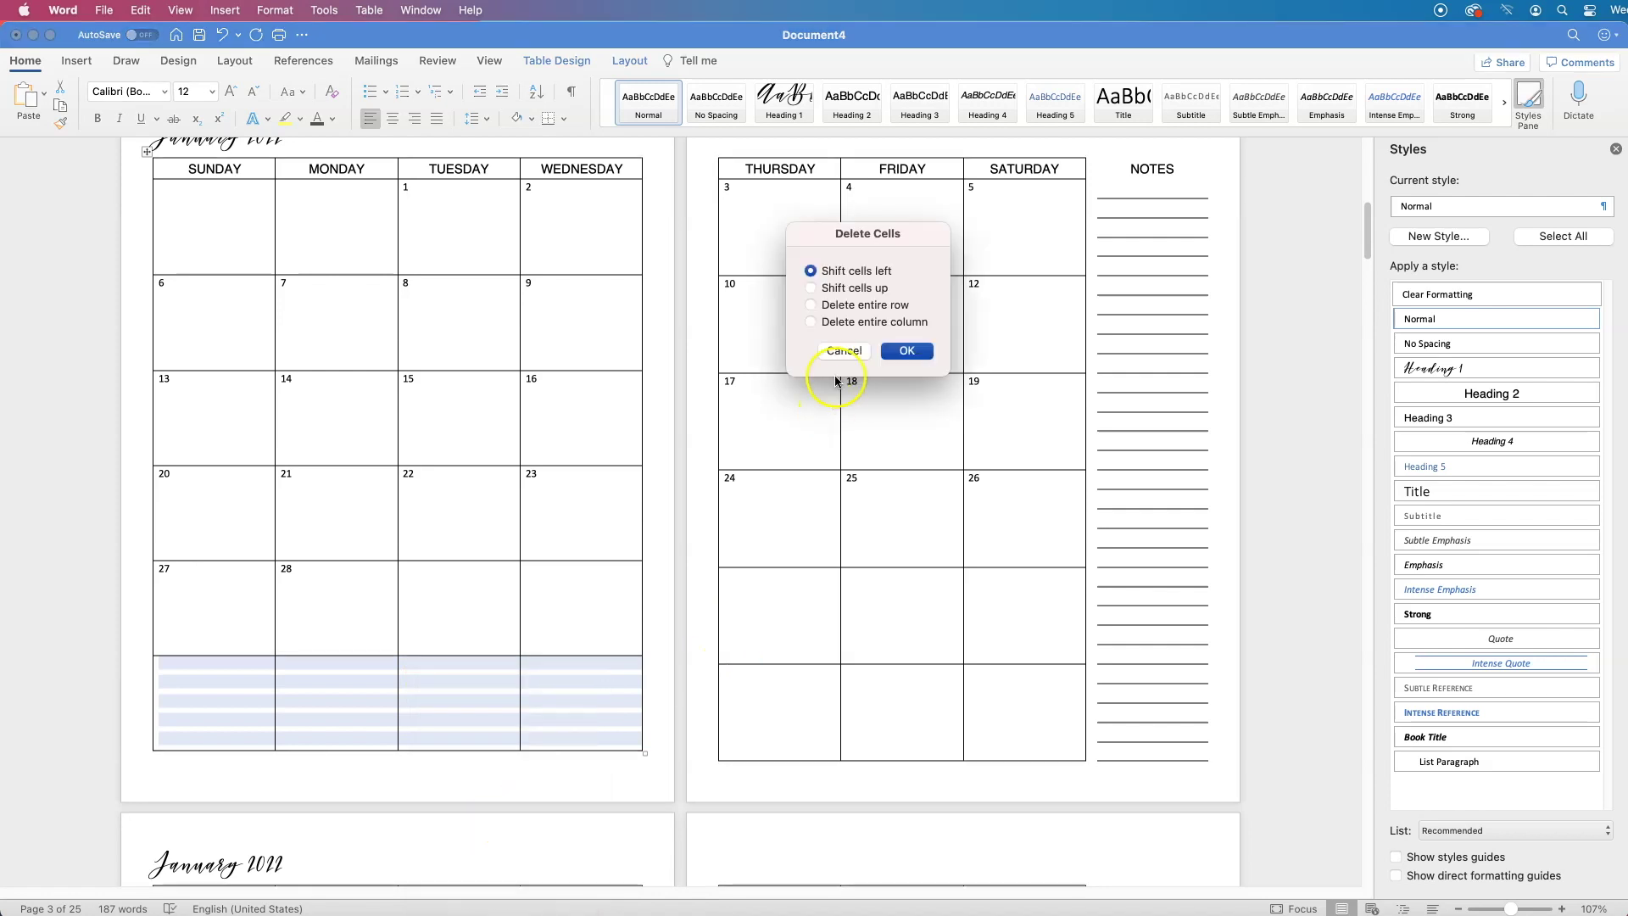
click(825, 303)
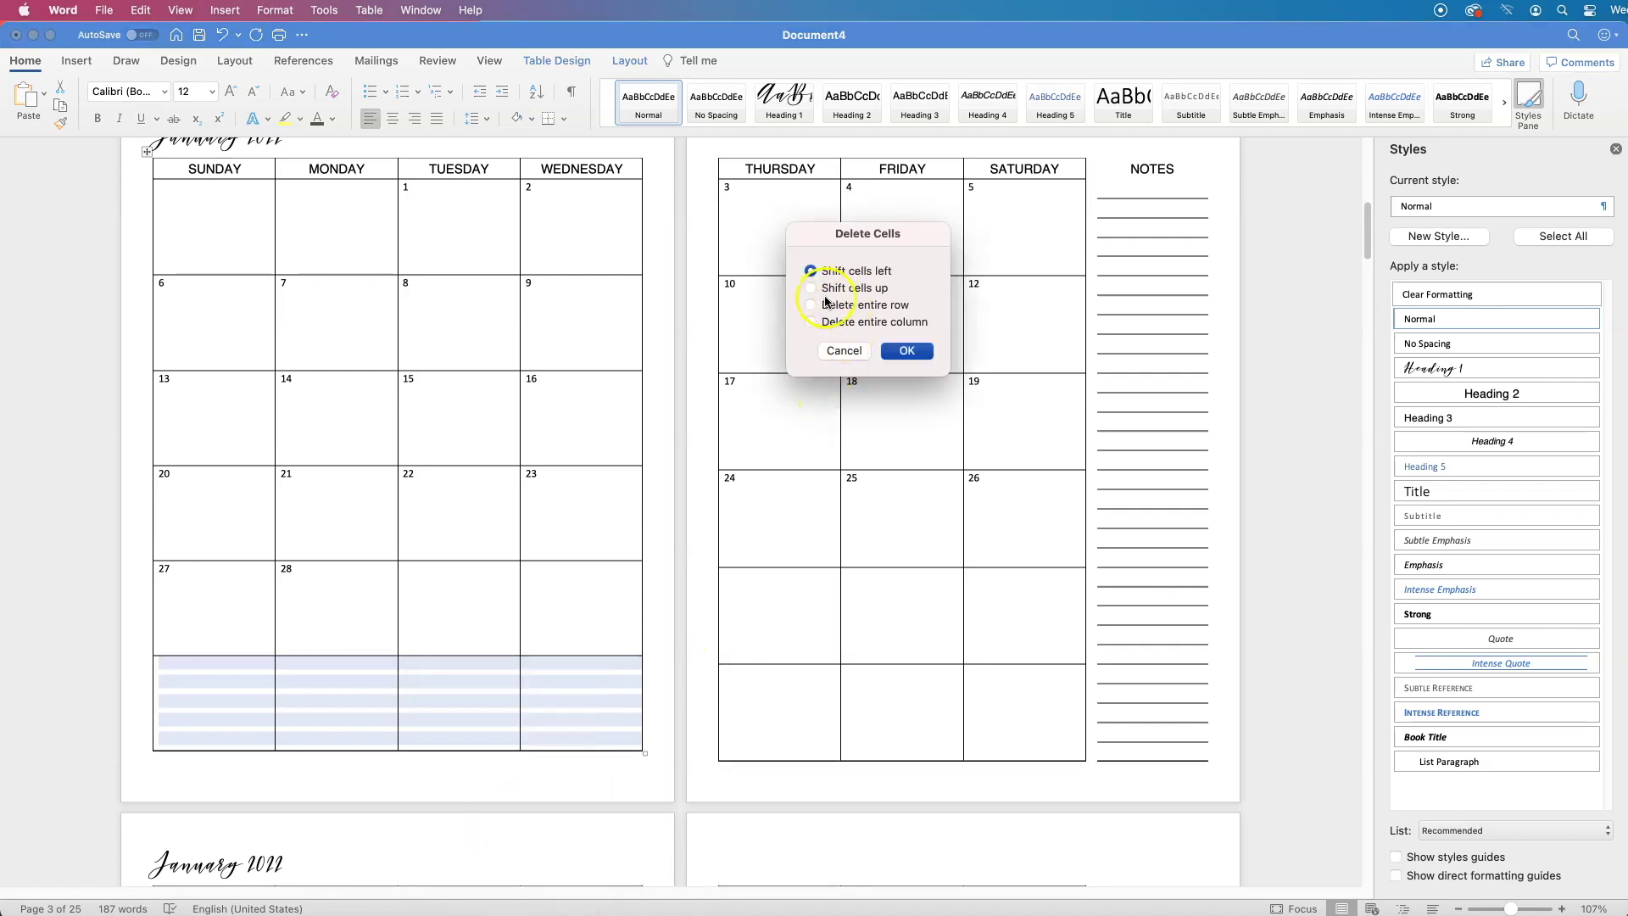
click(922, 349)
click(777, 635)
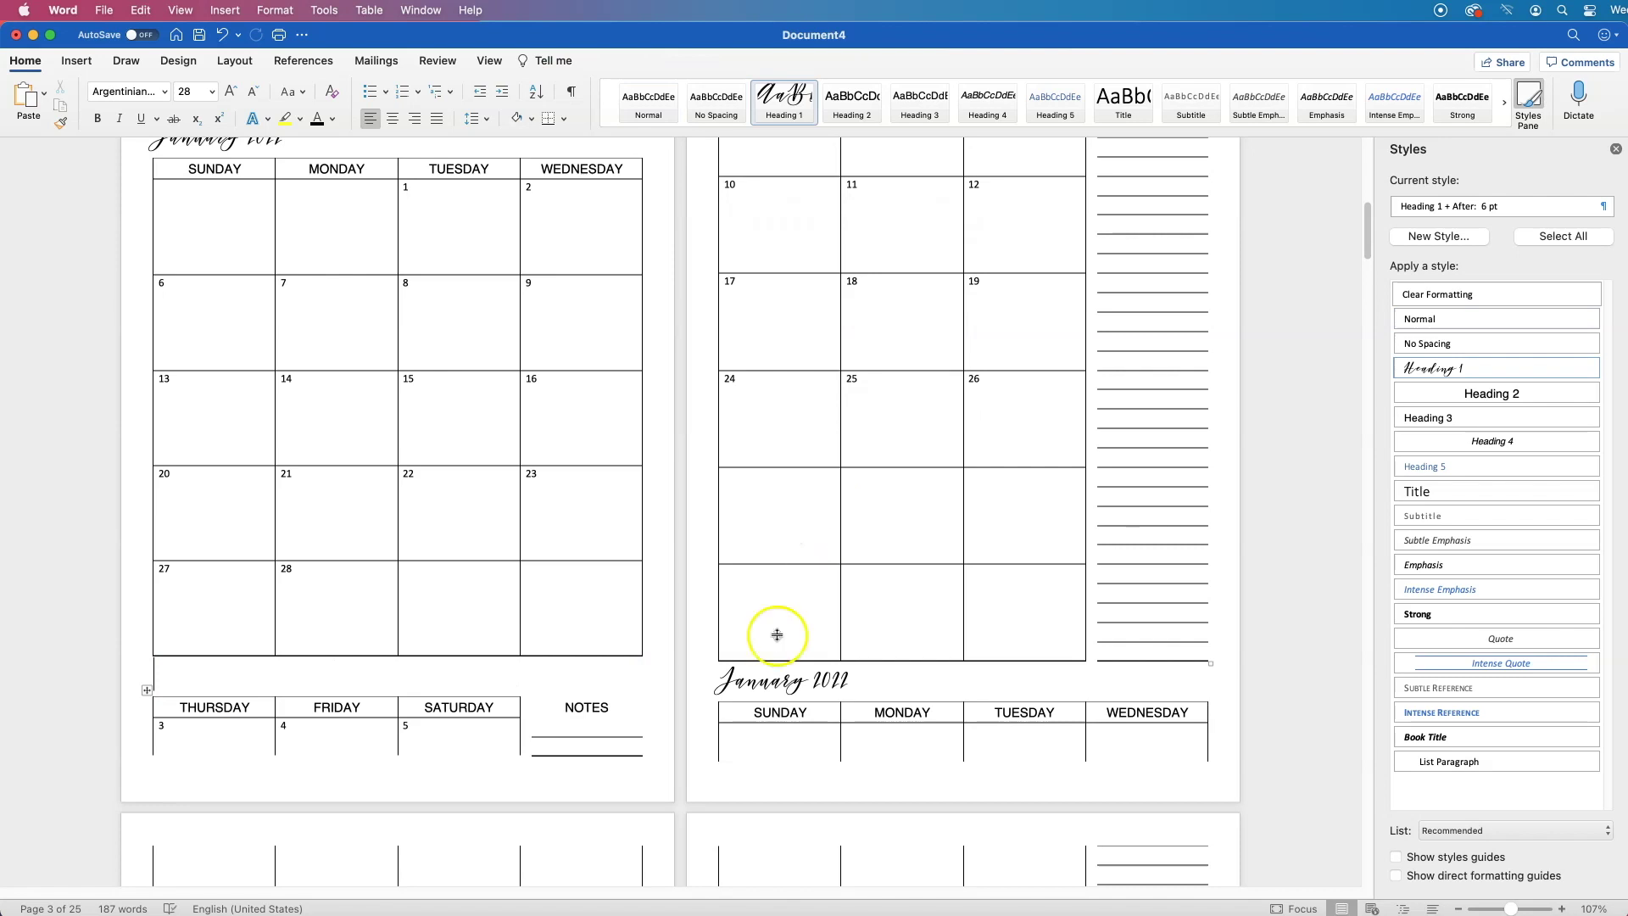
click(1389, 244)
scroll(1367, 212, up, 3)
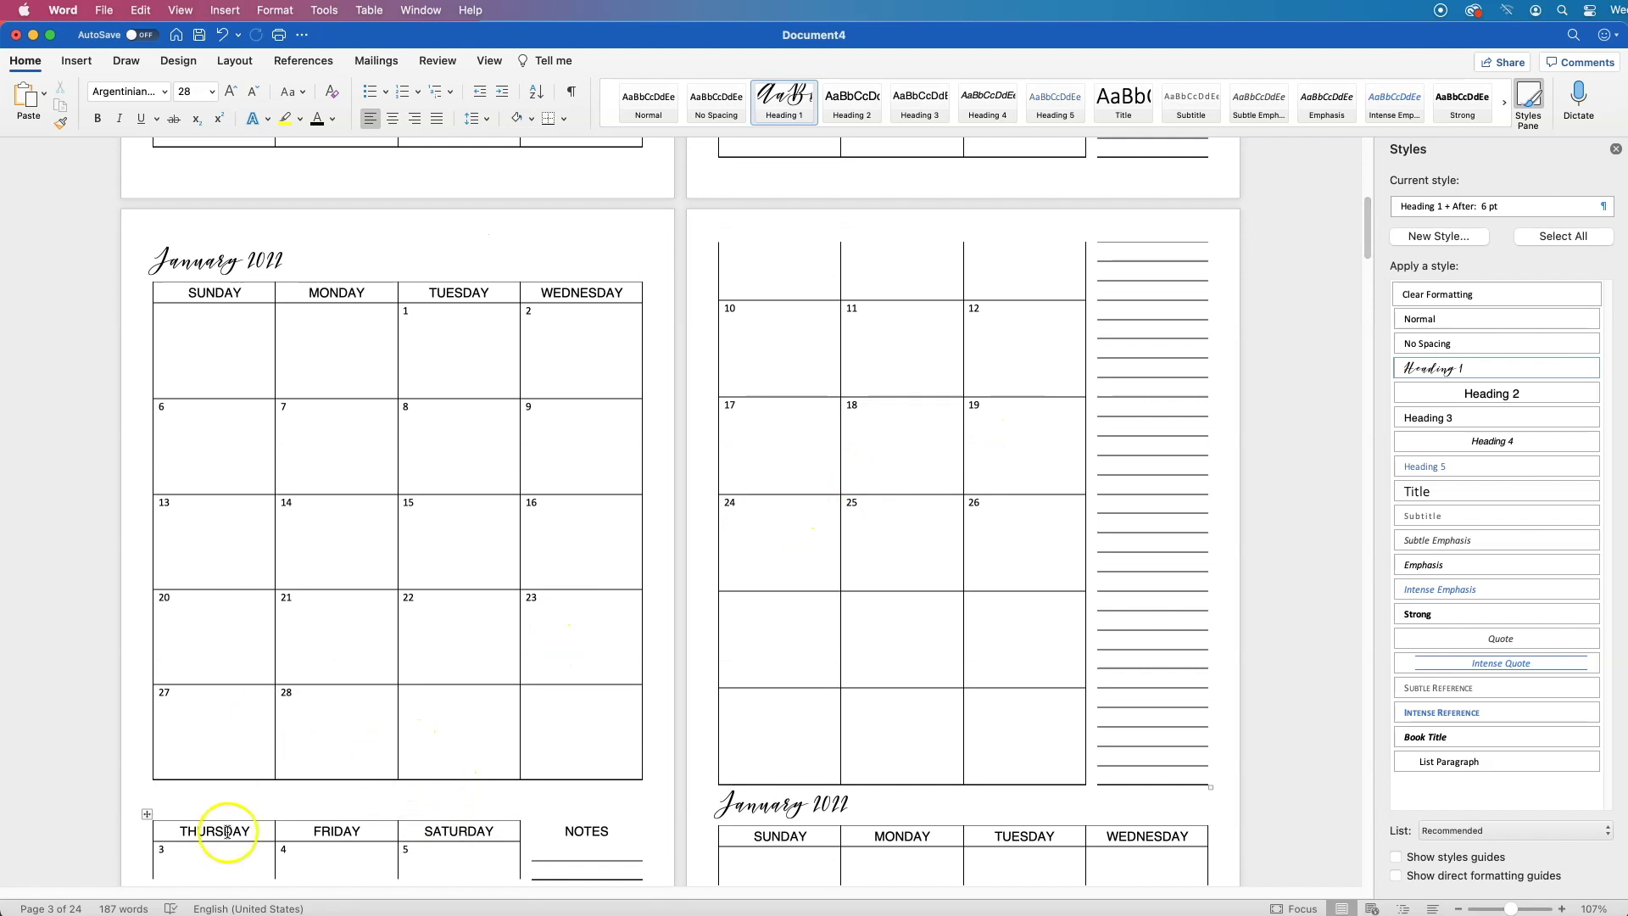
- Set the Sunday–Wednesday table's day rows to 0.36" height
click(248, 653)
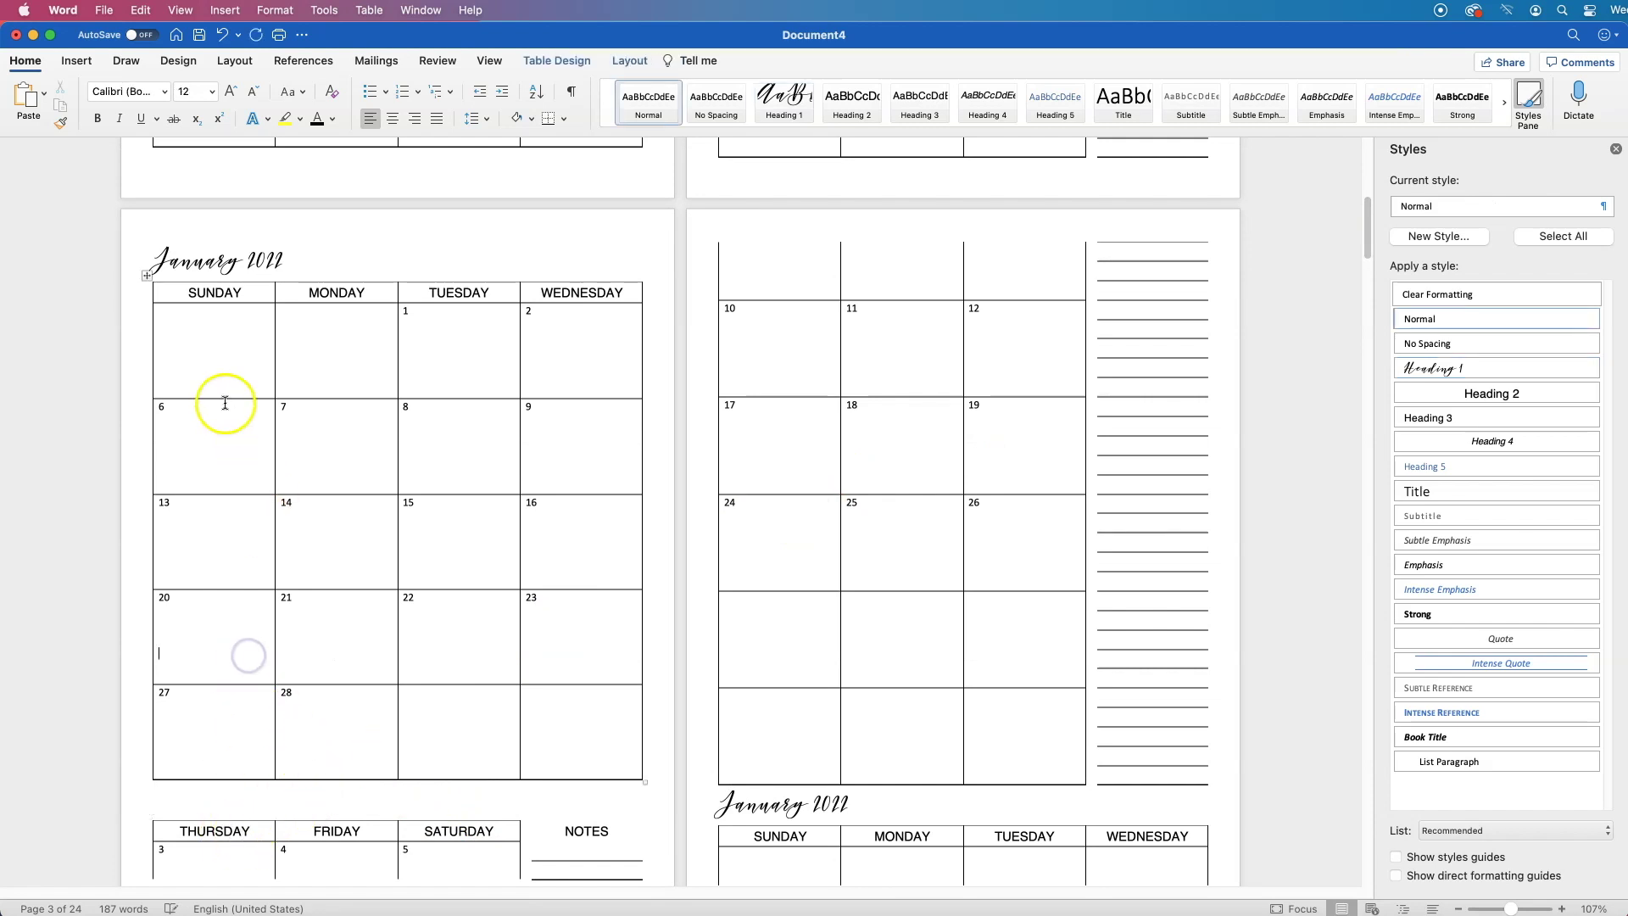
drag(161, 313, 557, 766)
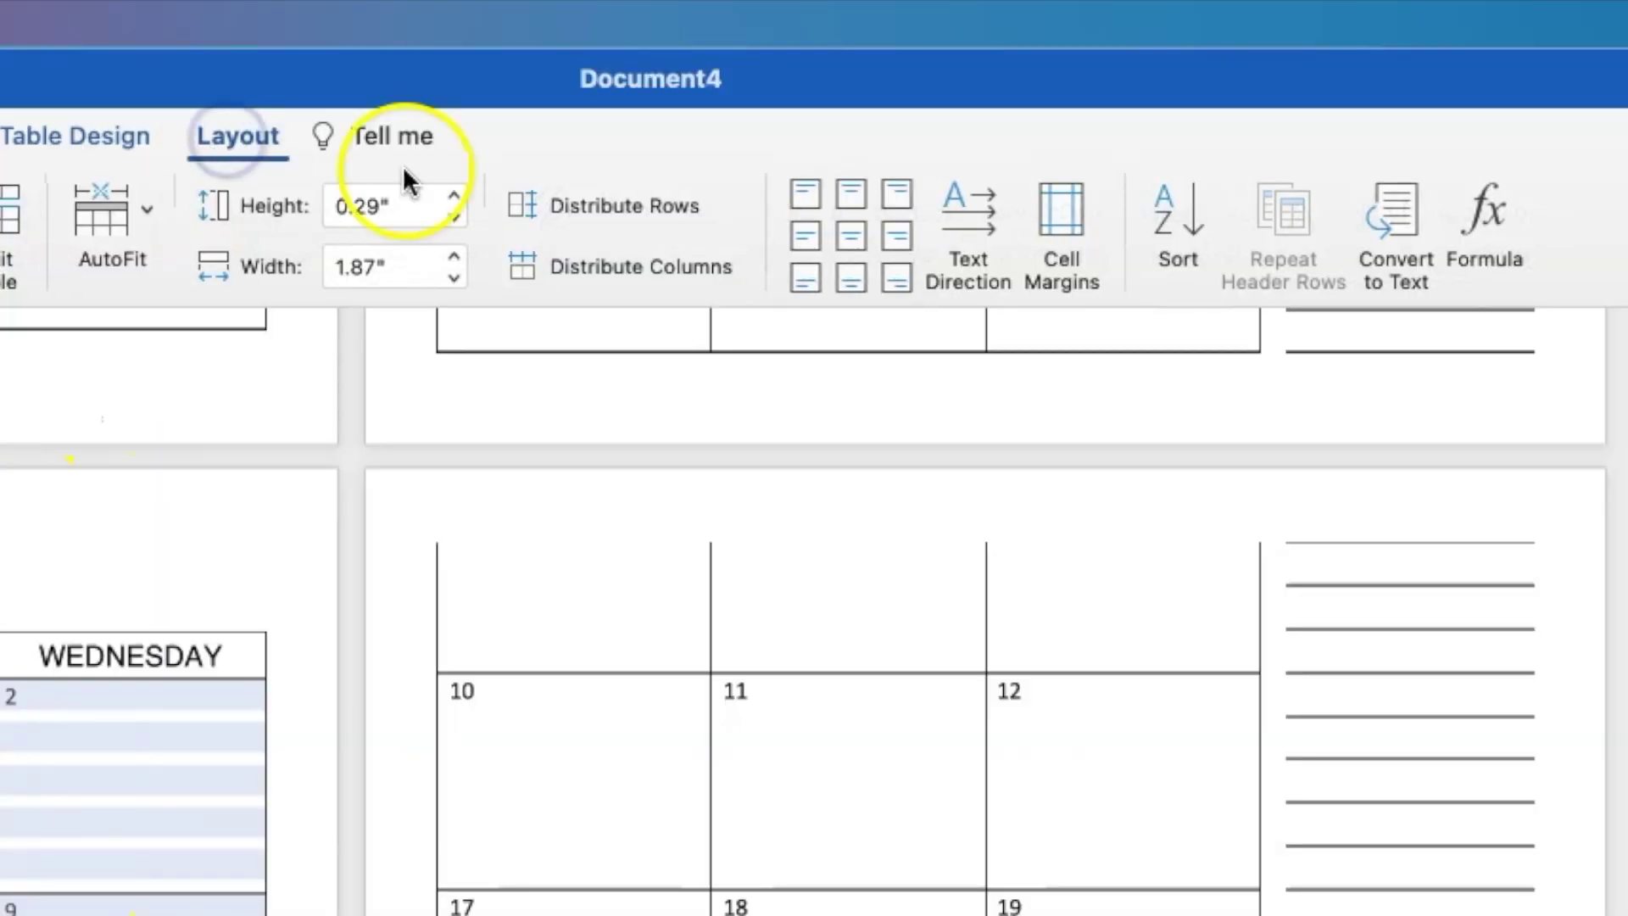
click(455, 194)
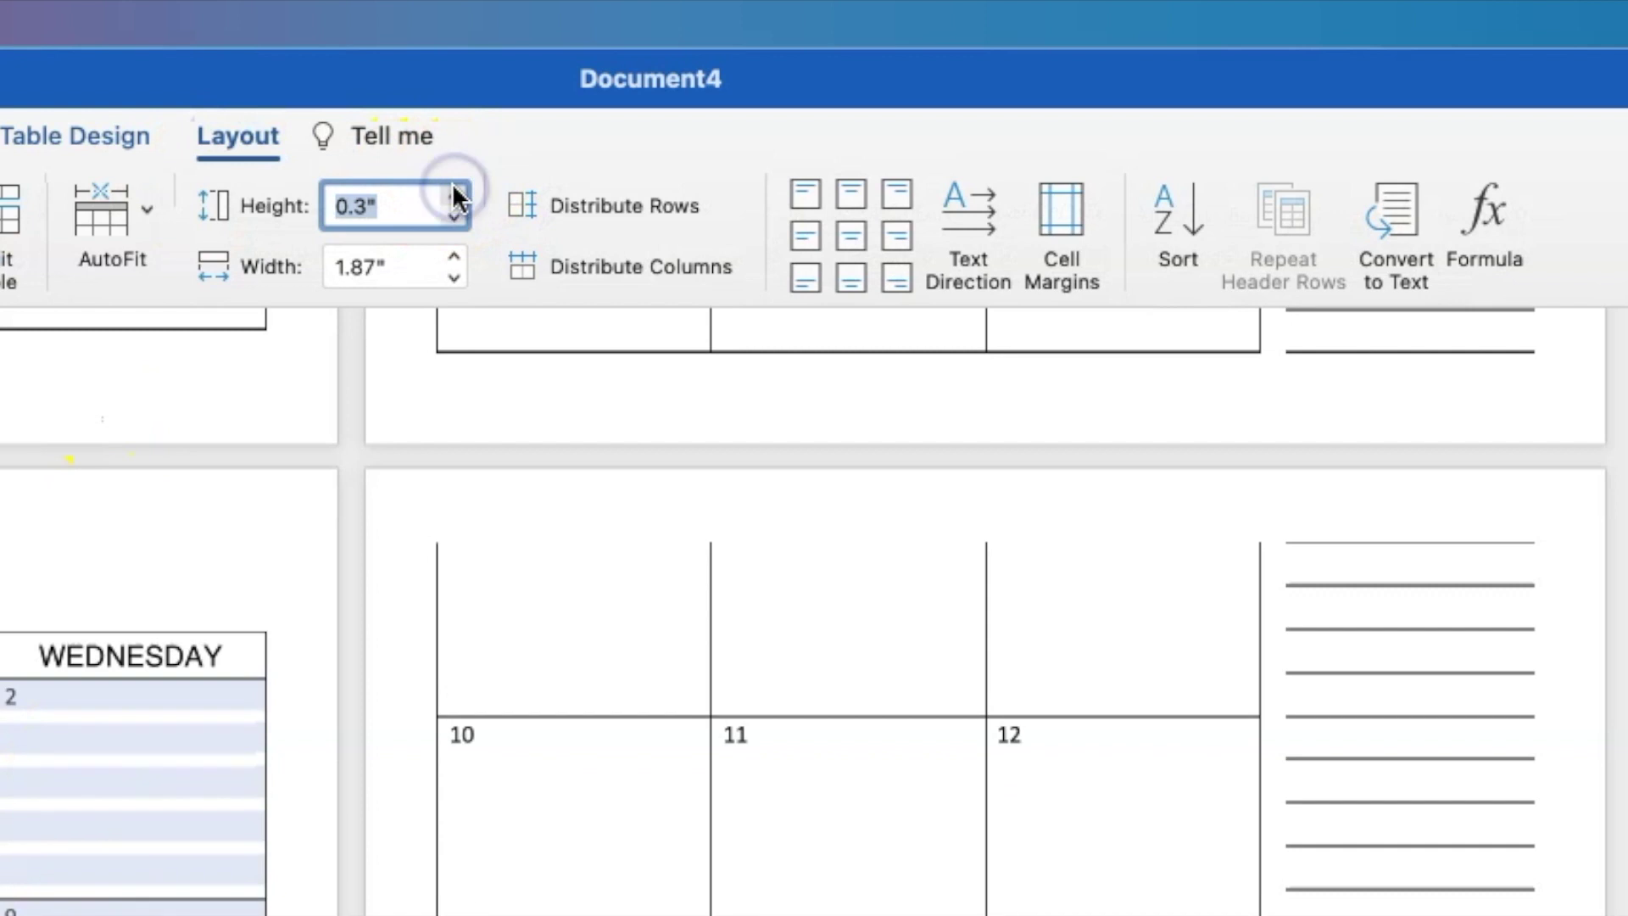
click(456, 195)
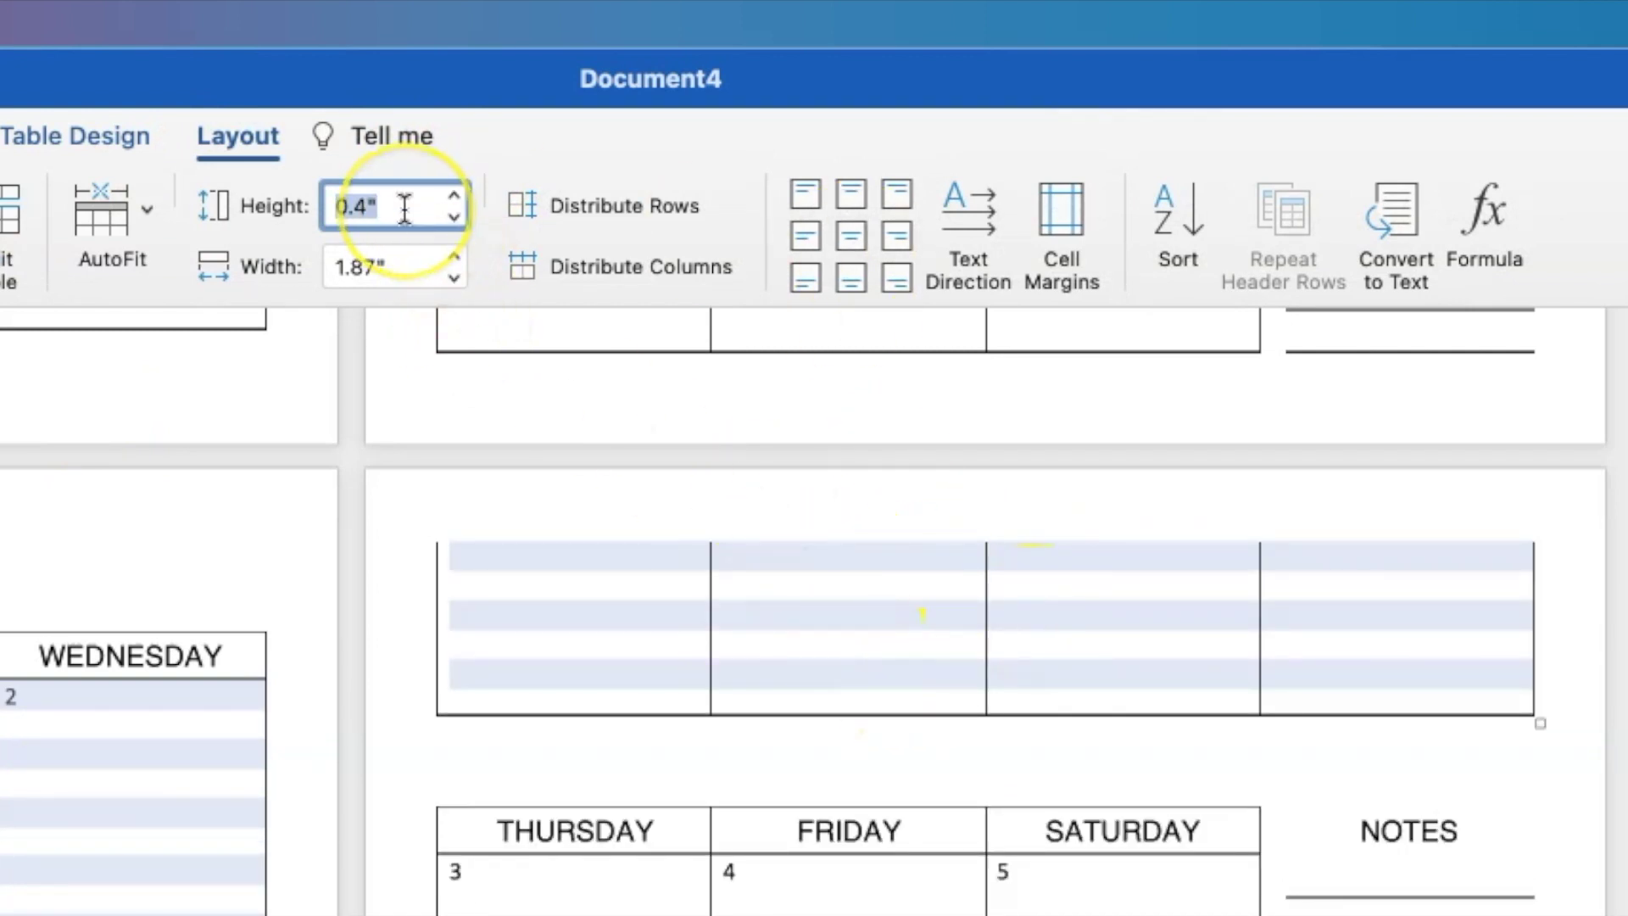
key(BackSpace)
text(.39)
key(Return)
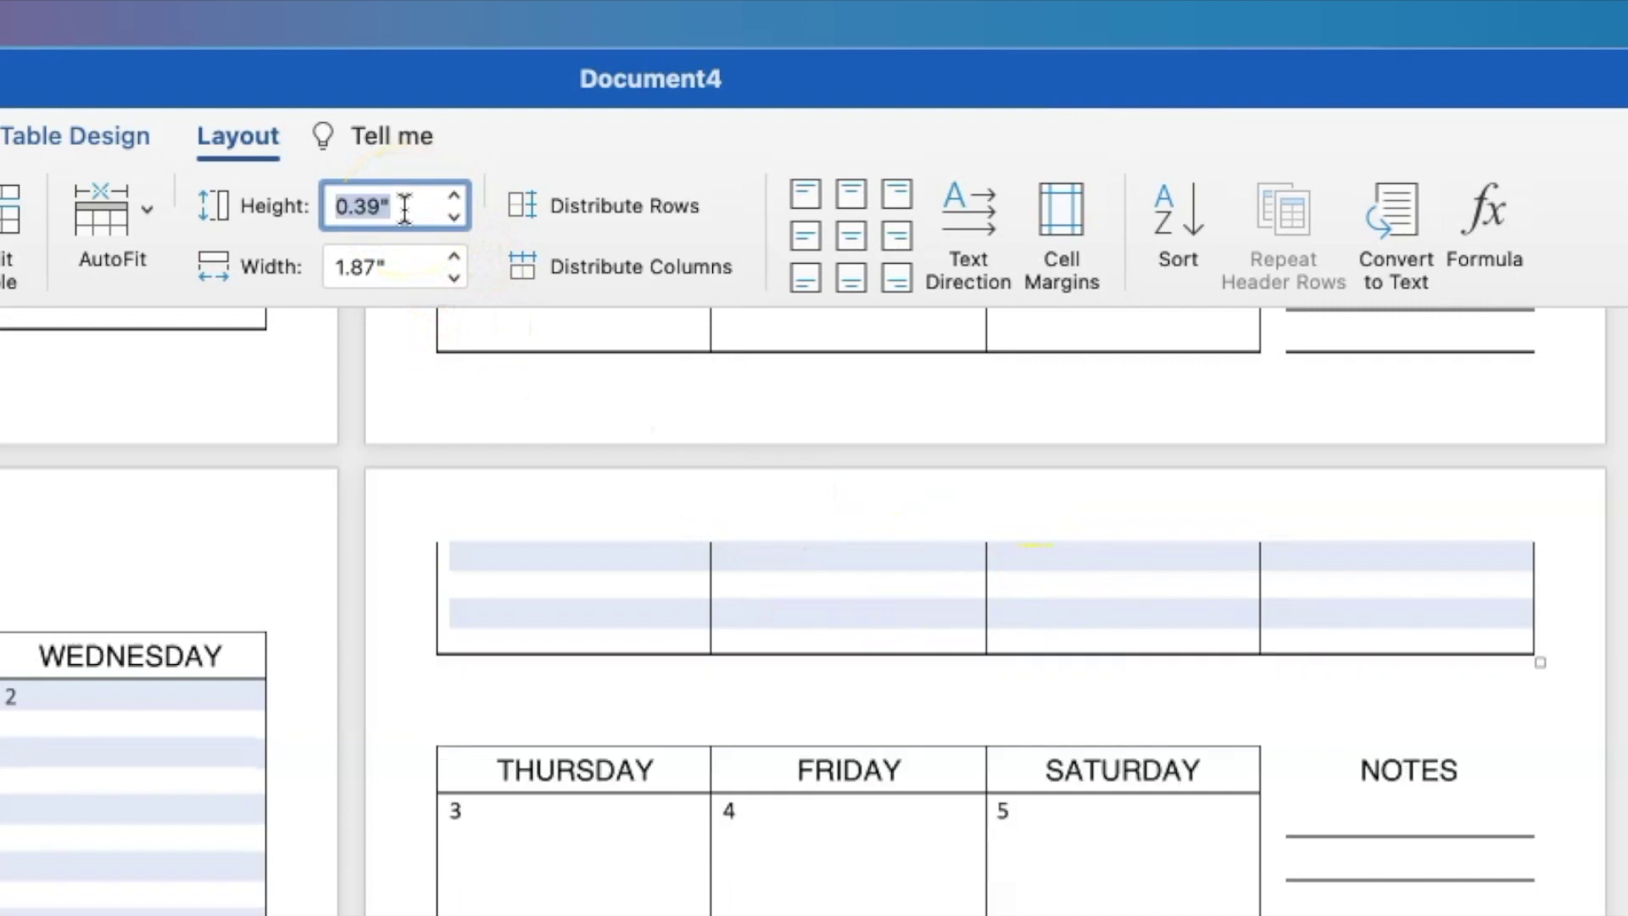
text(.38)
key(Return)
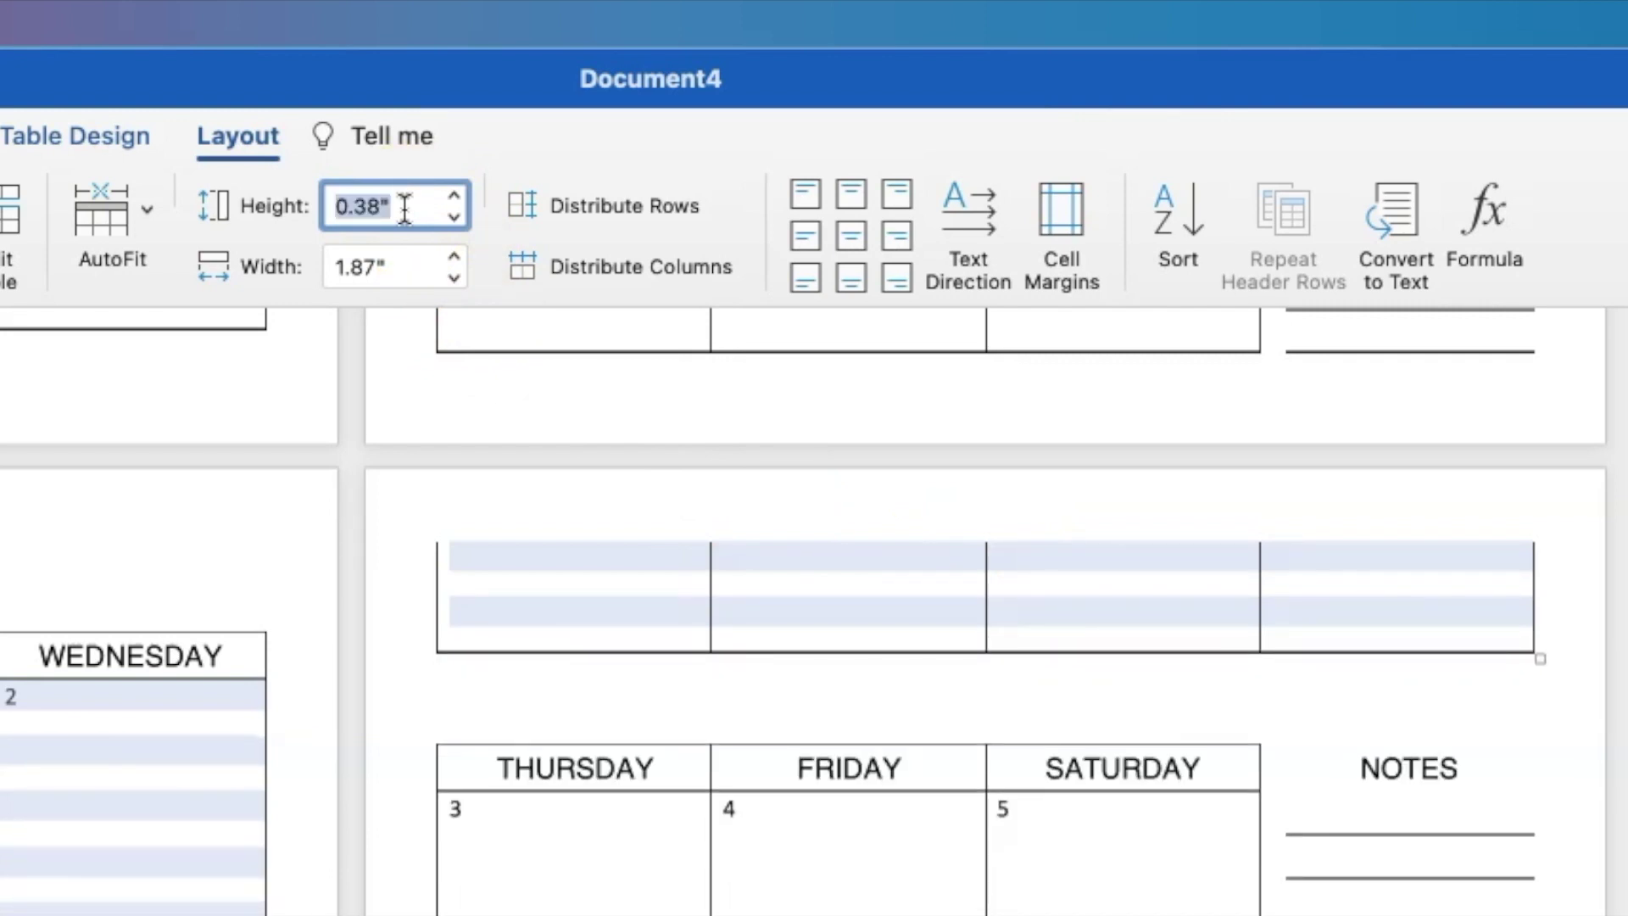
text(.)
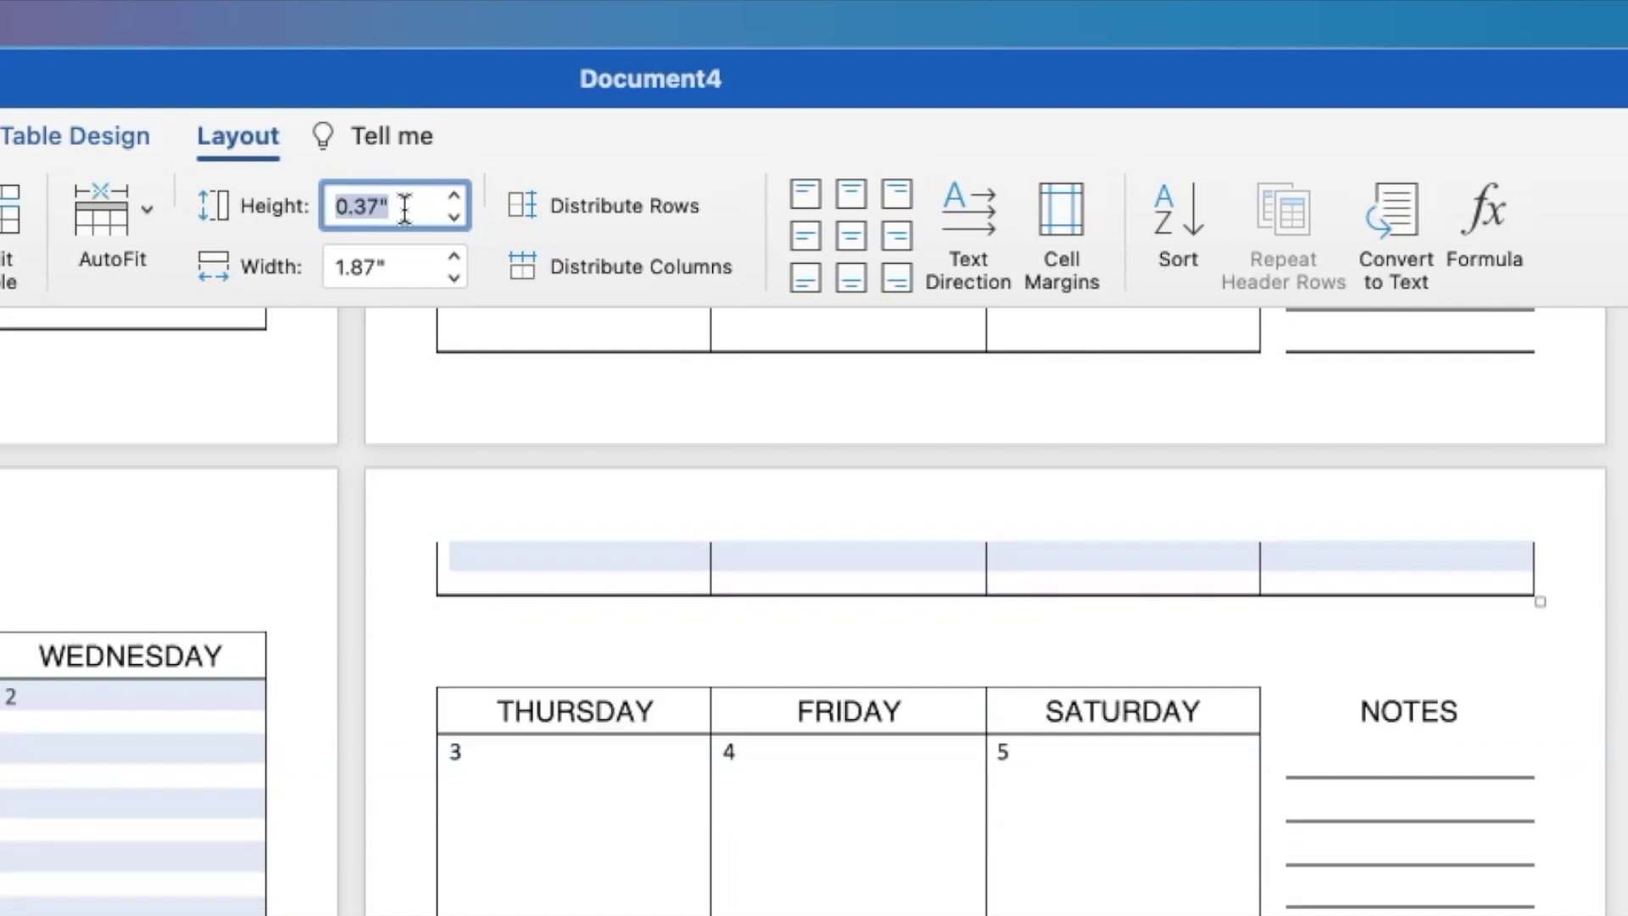
text(.36)
key(Return)
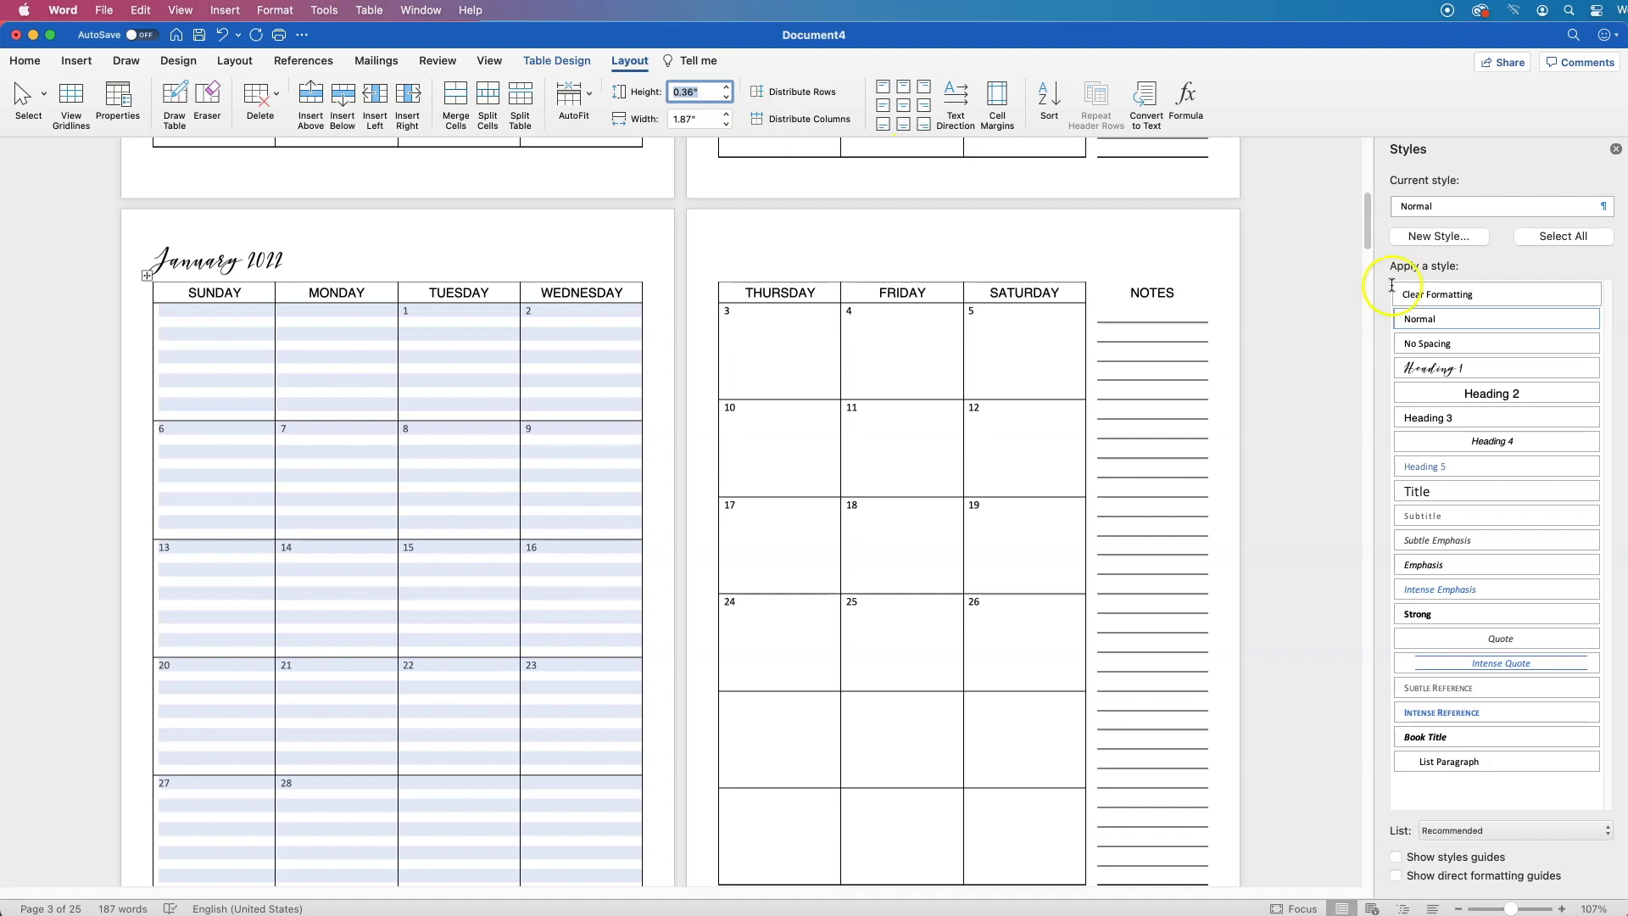
mouse_move(1370, 221)
mouse_down()
mouse_move(1367, 243)
mouse_move(1367, 225)
mouse_up()
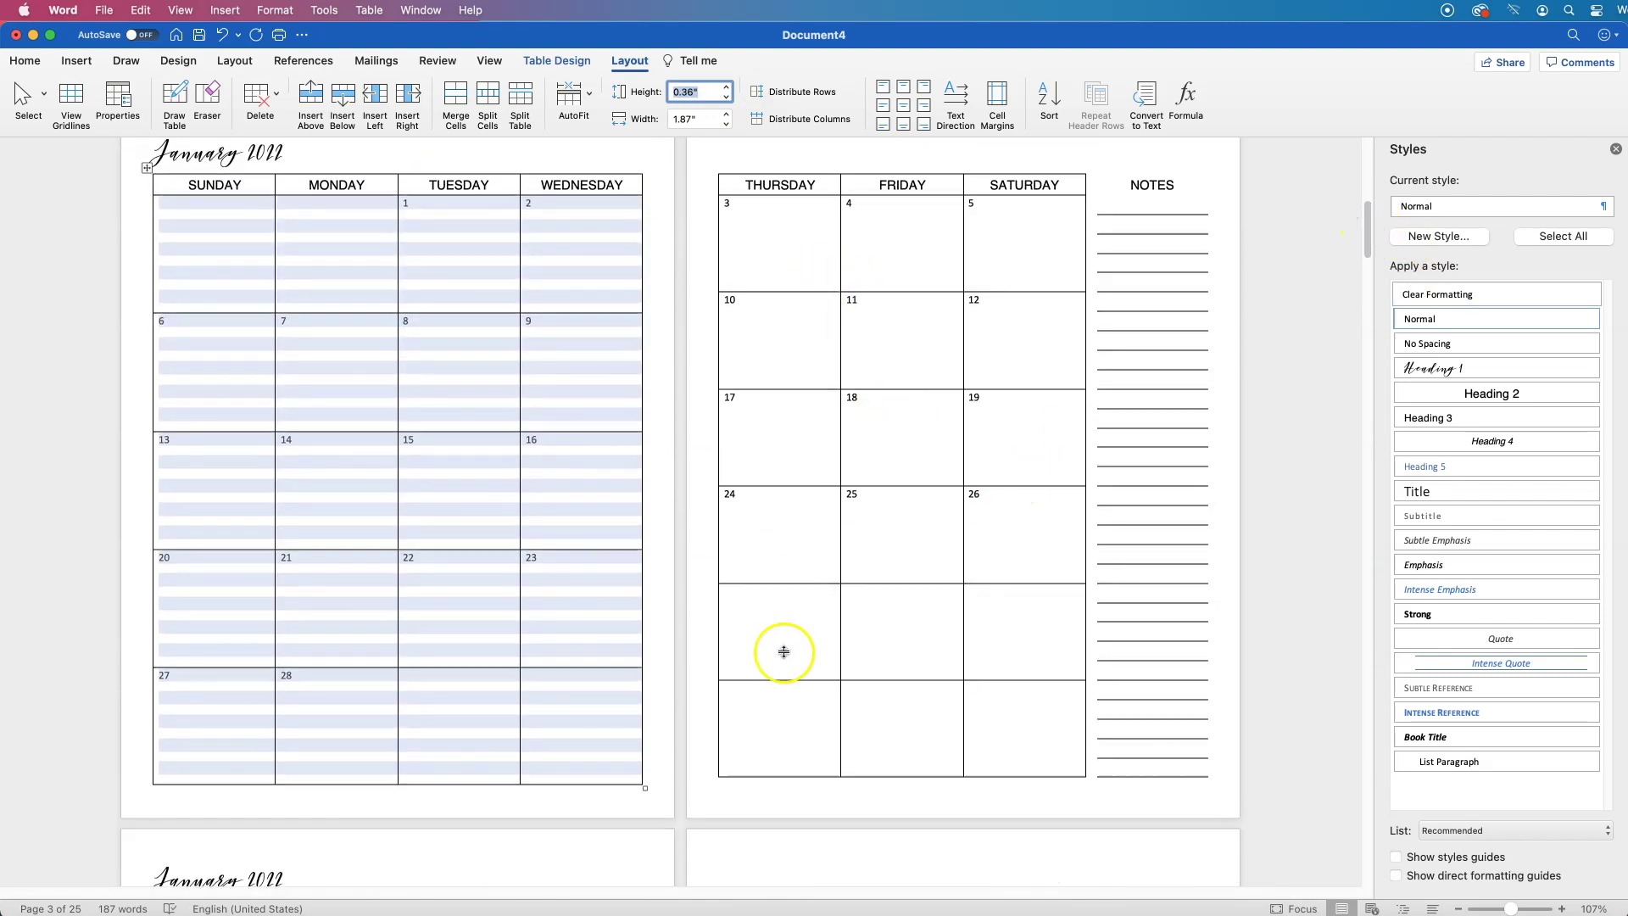
- Delete the empty last row of the Thursday–Saturday table
click(774, 708)
drag(765, 690, 994, 767)
right_click(991, 766)
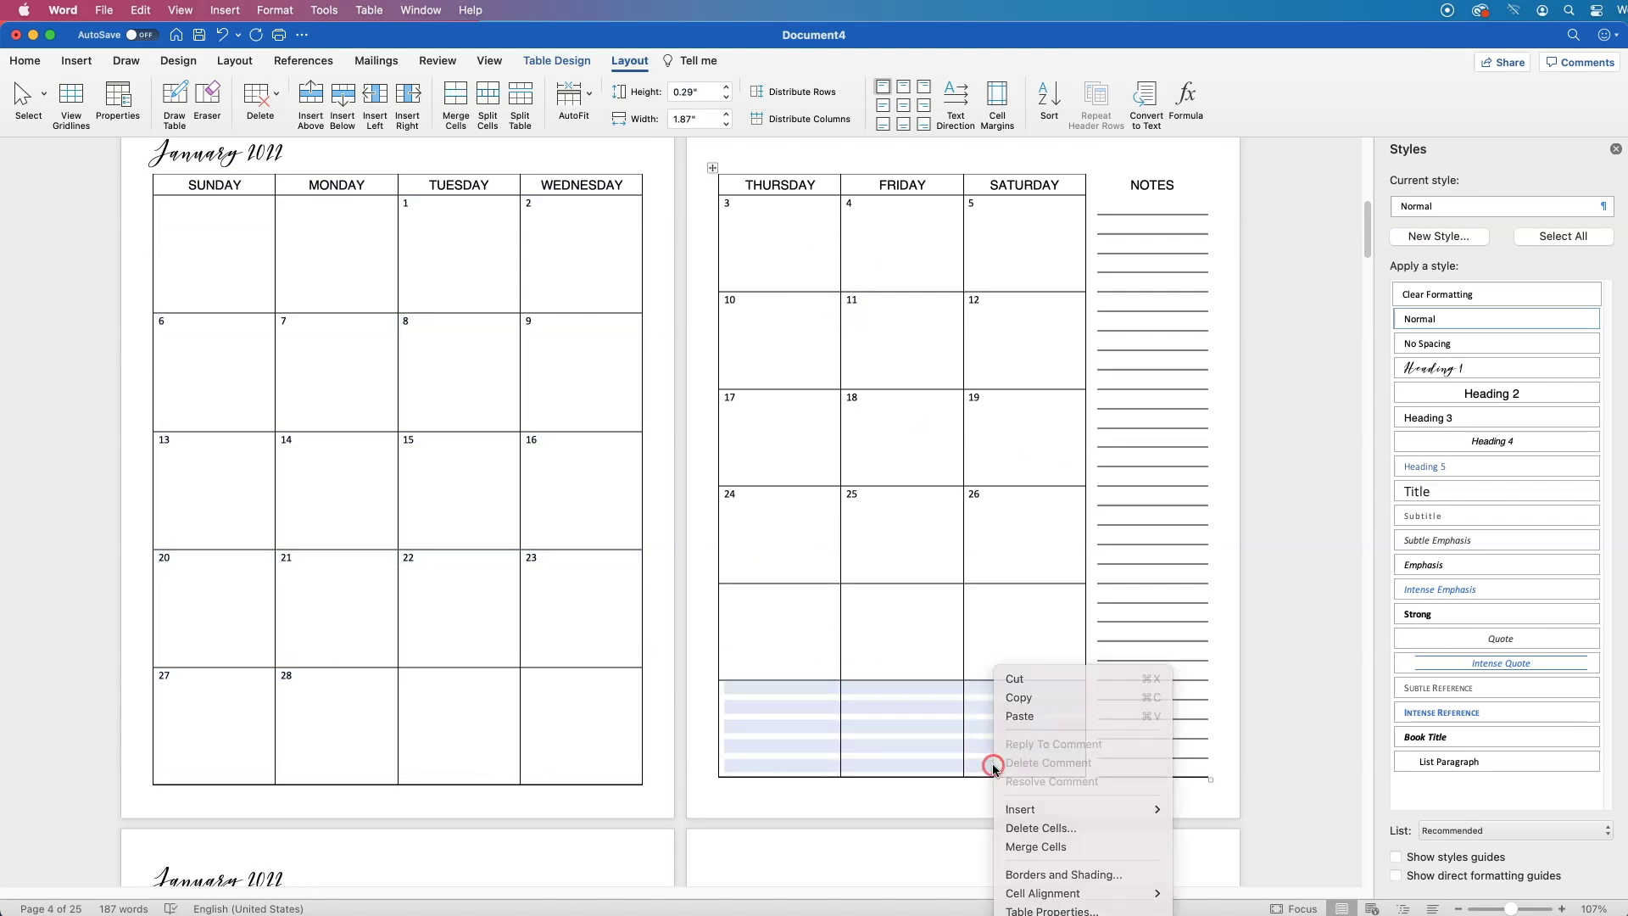
click(989, 763)
right_click(1009, 770)
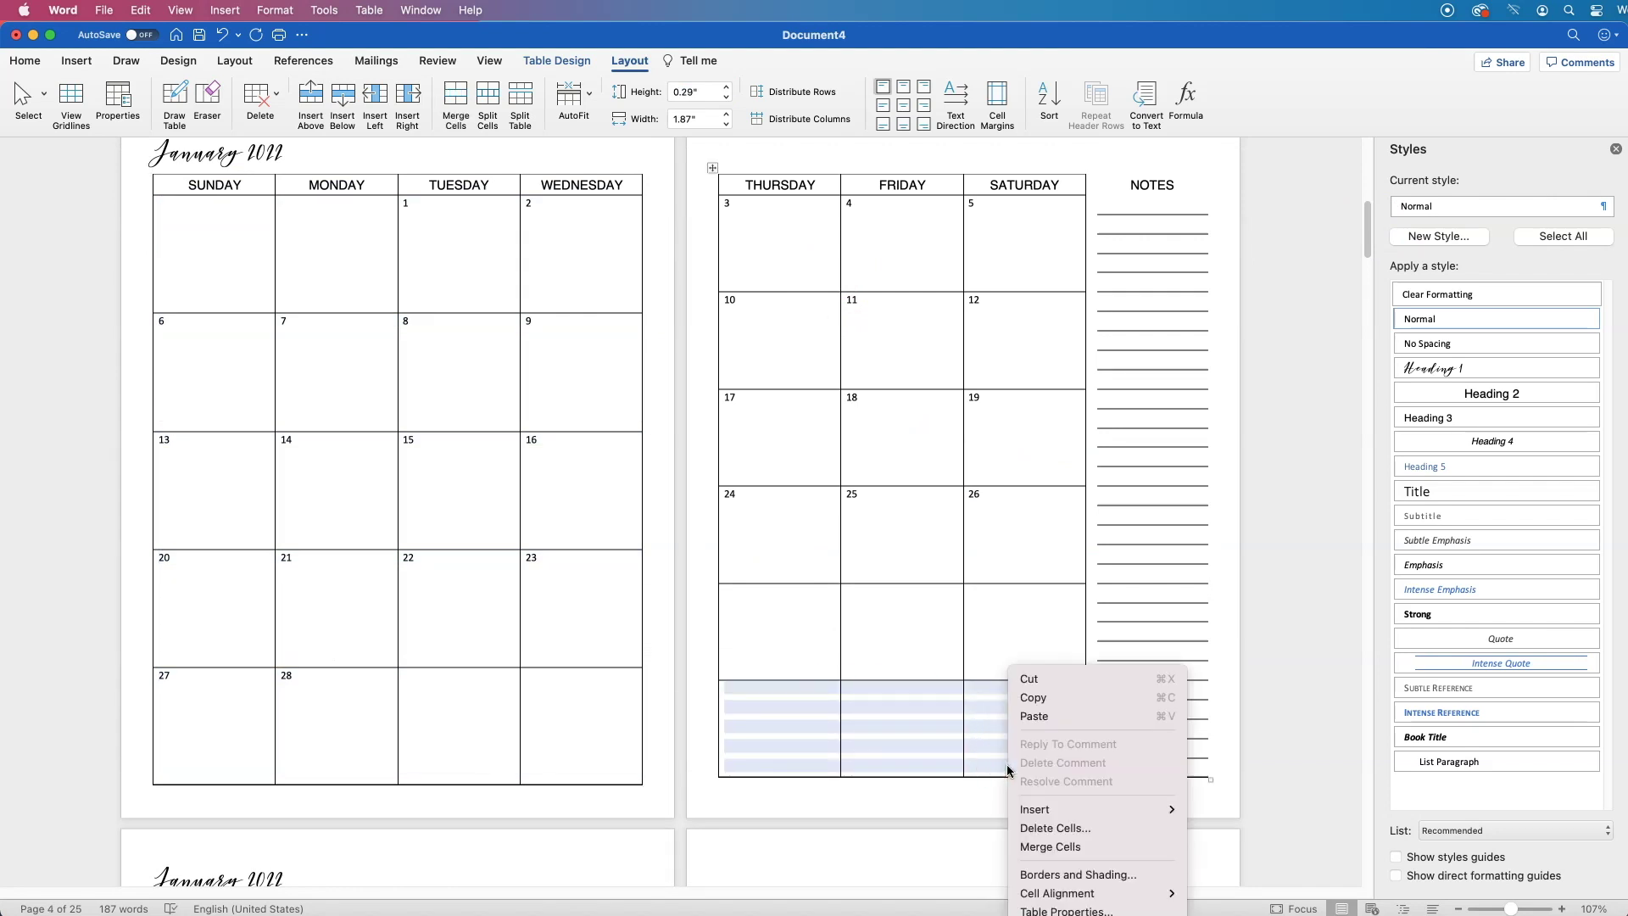
click(1031, 827)
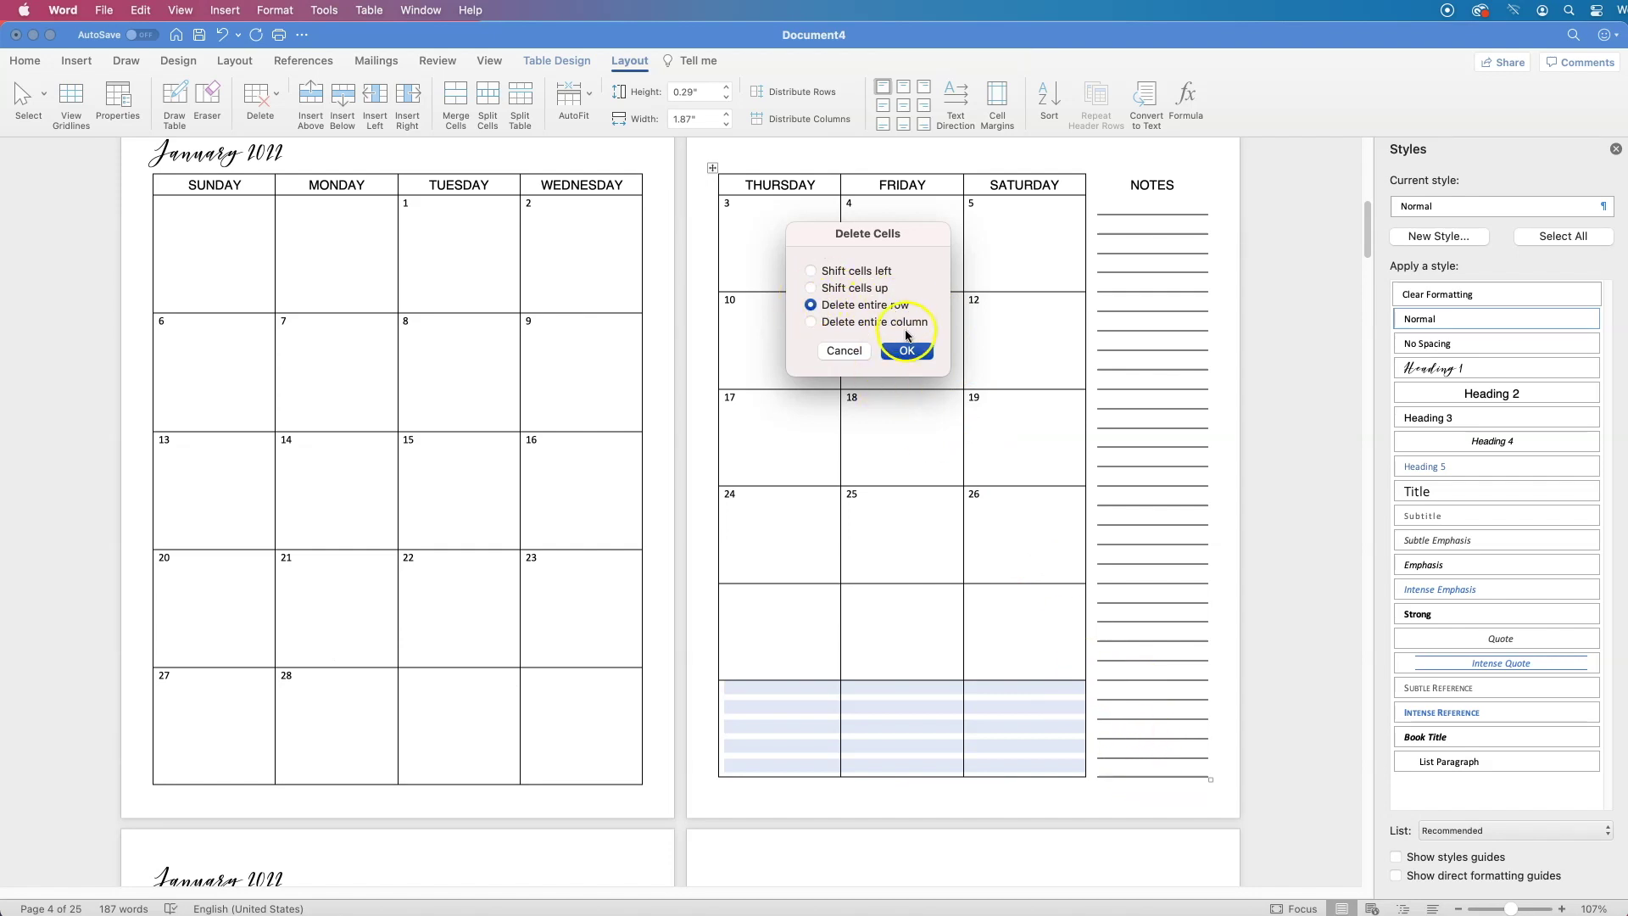
click(907, 350)
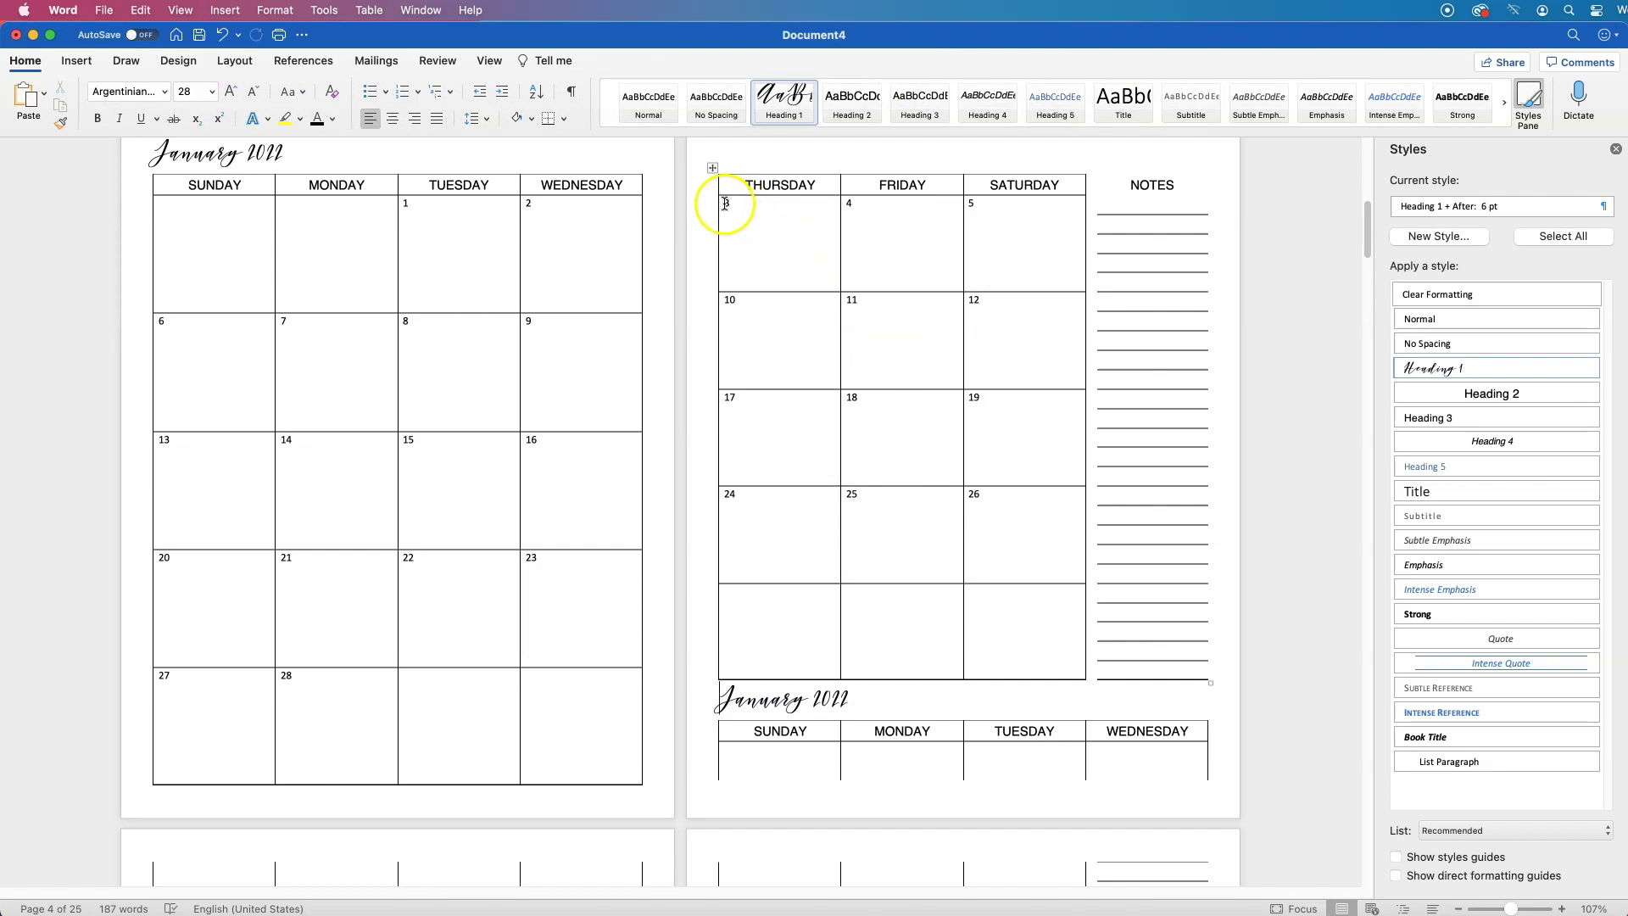
- Set all Thursday–Saturday day rows to 0.35" height
drag(725, 204, 1126, 672)
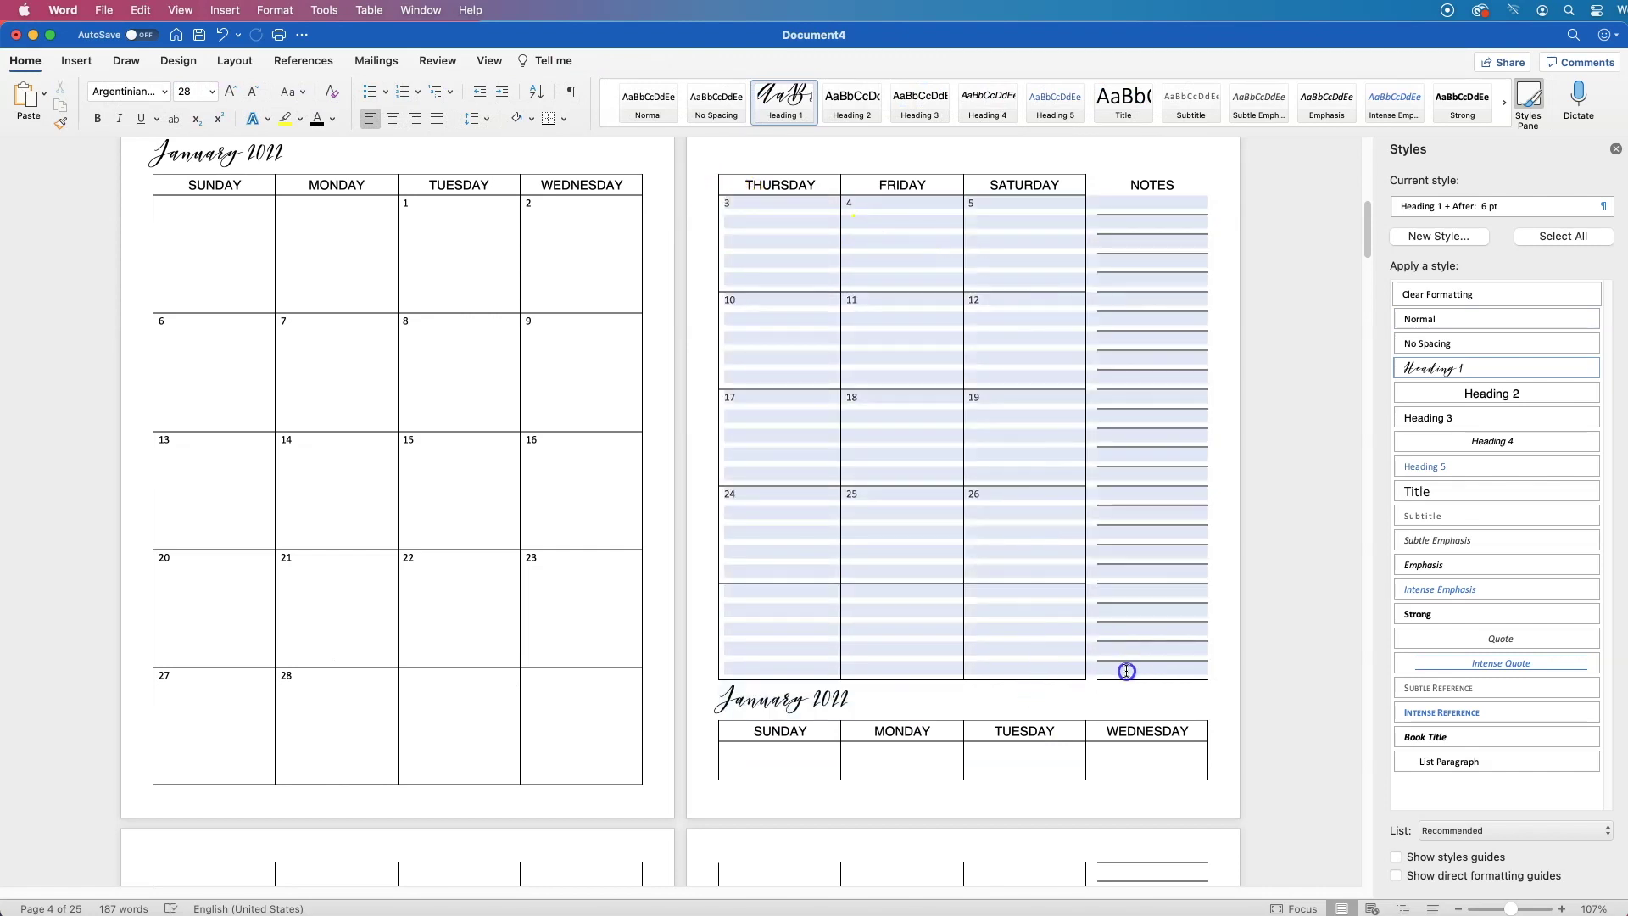
click(630, 60)
click(665, 94)
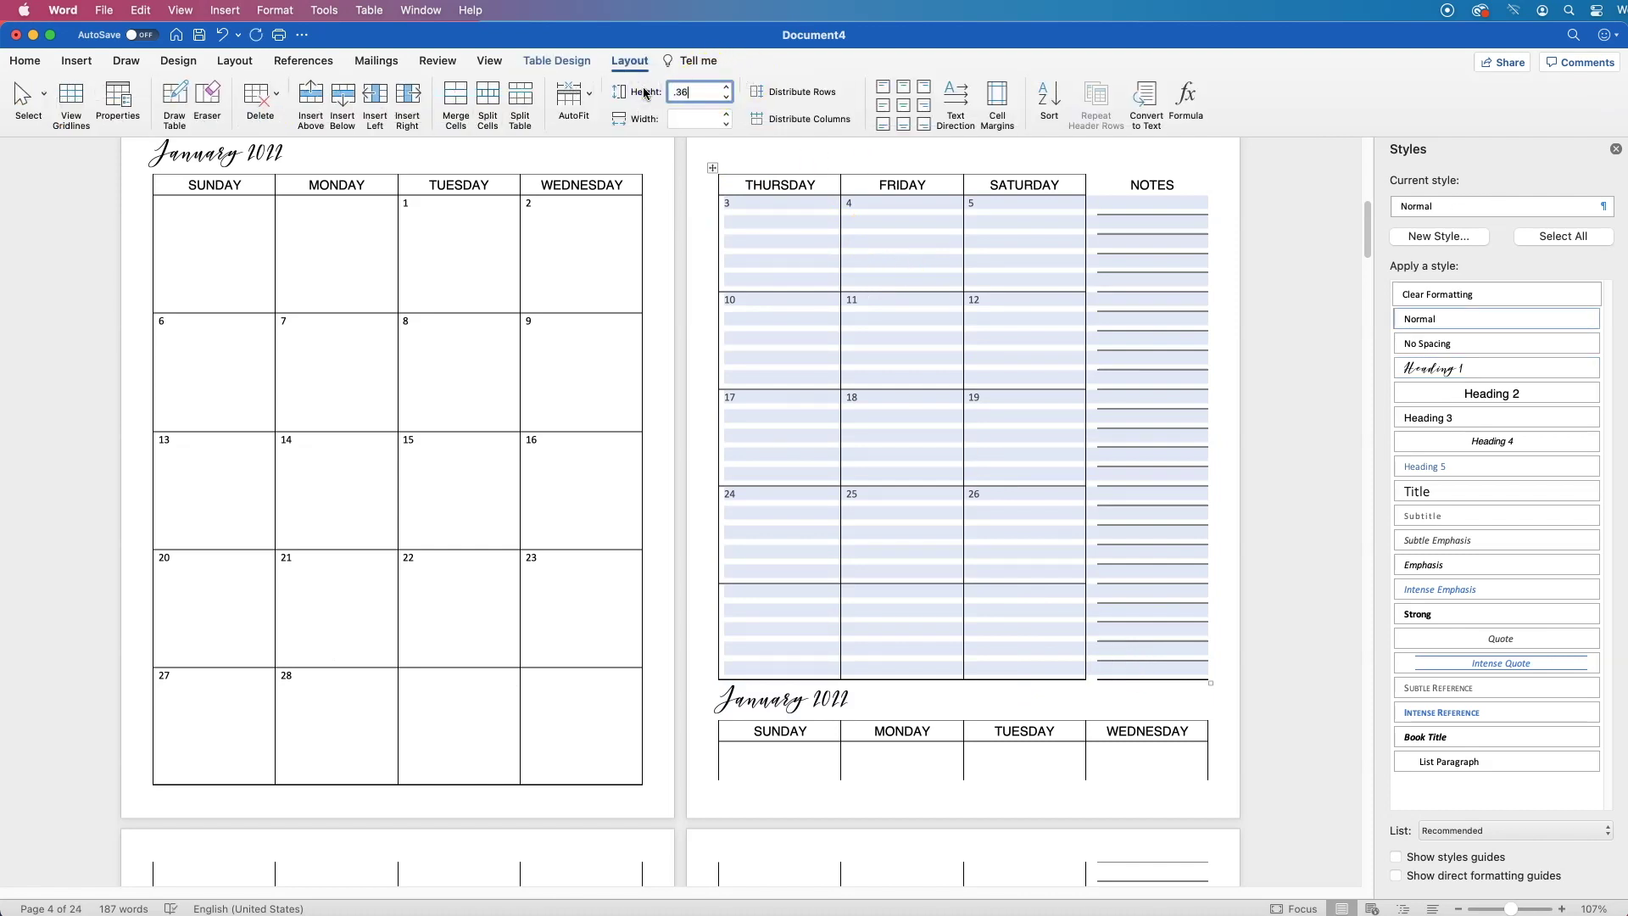
key(Return)
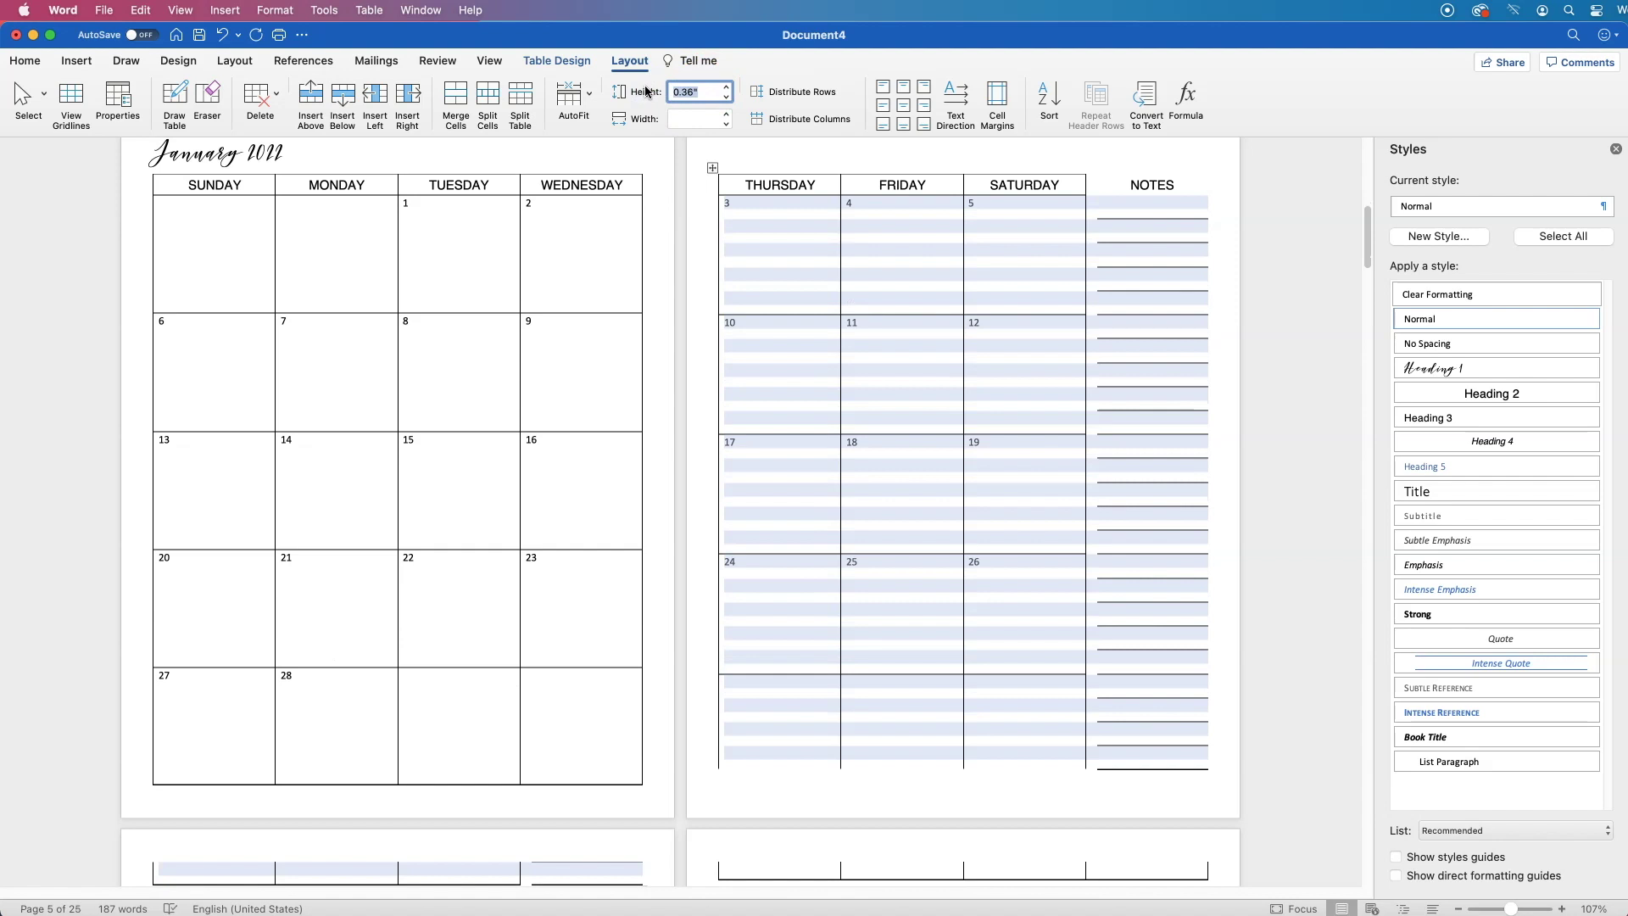
text(.35)
key(Return)
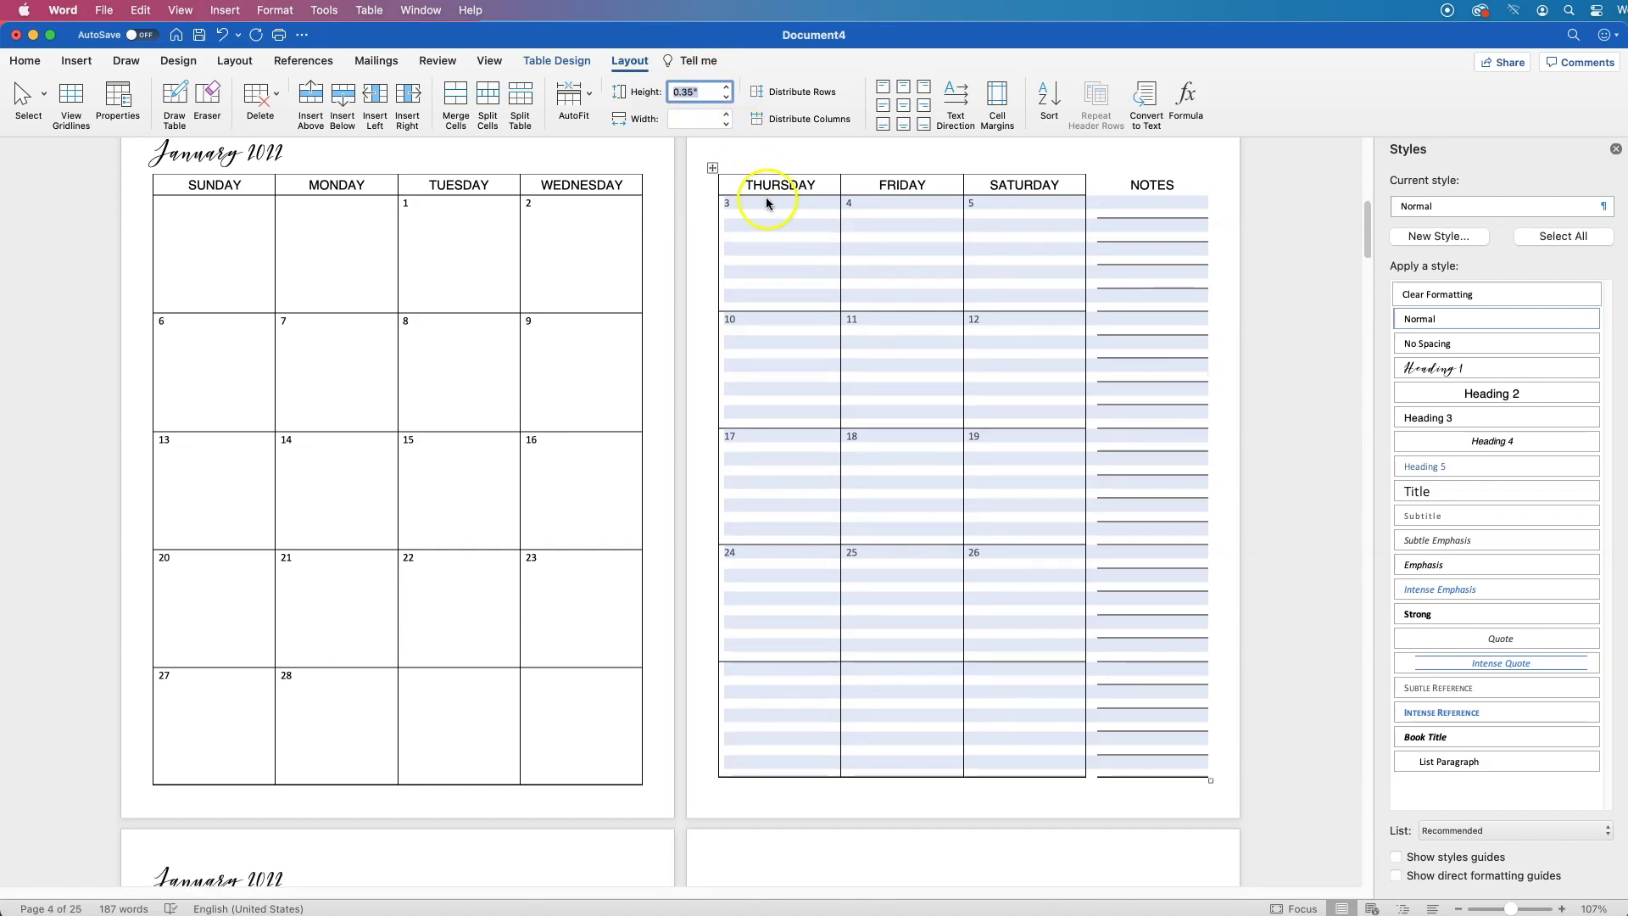
click(887, 366)
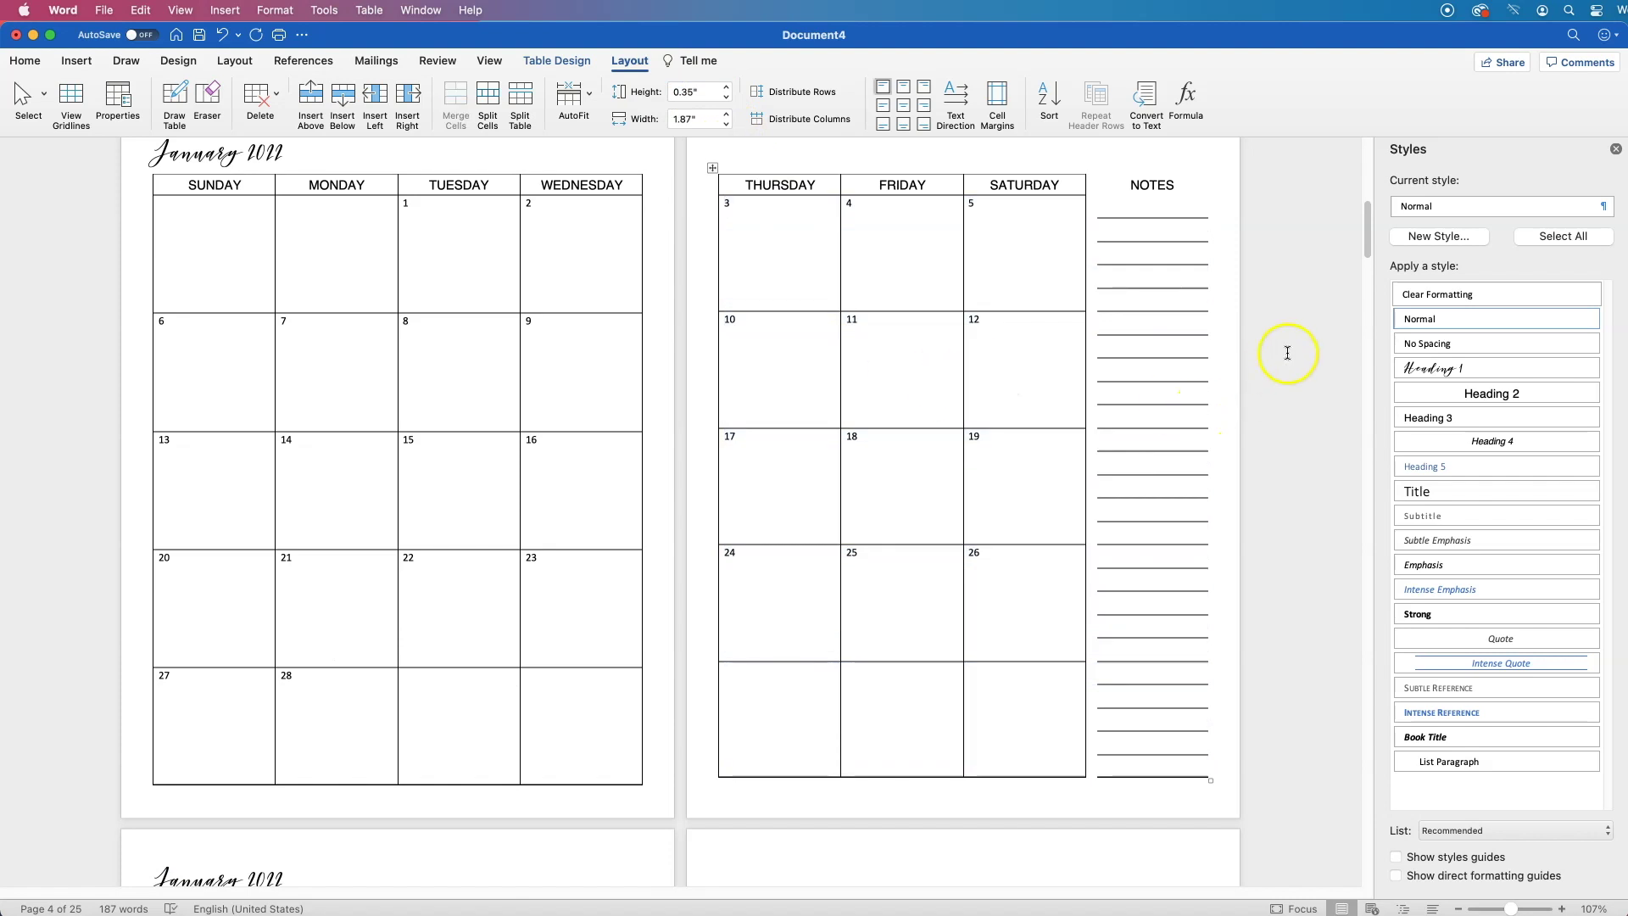
drag(1372, 244, 1371, 240)
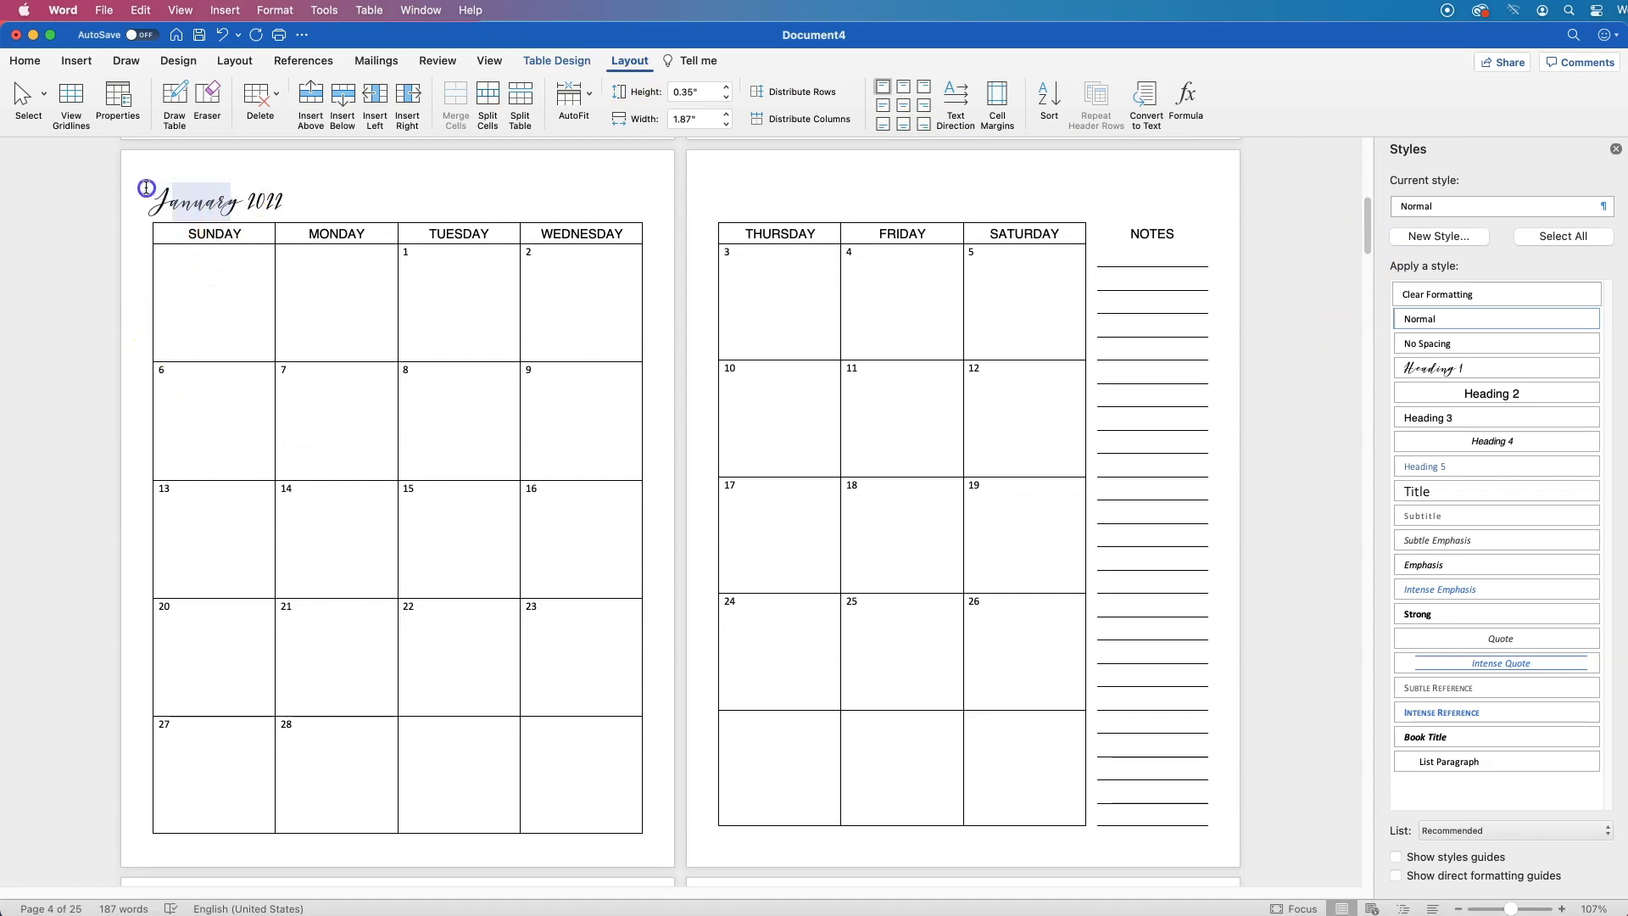
- Overwrite 'January' with 'February' in the page-3 heading, removing the stray extra letter
drag(146, 187, 134, 189)
text(Feb)
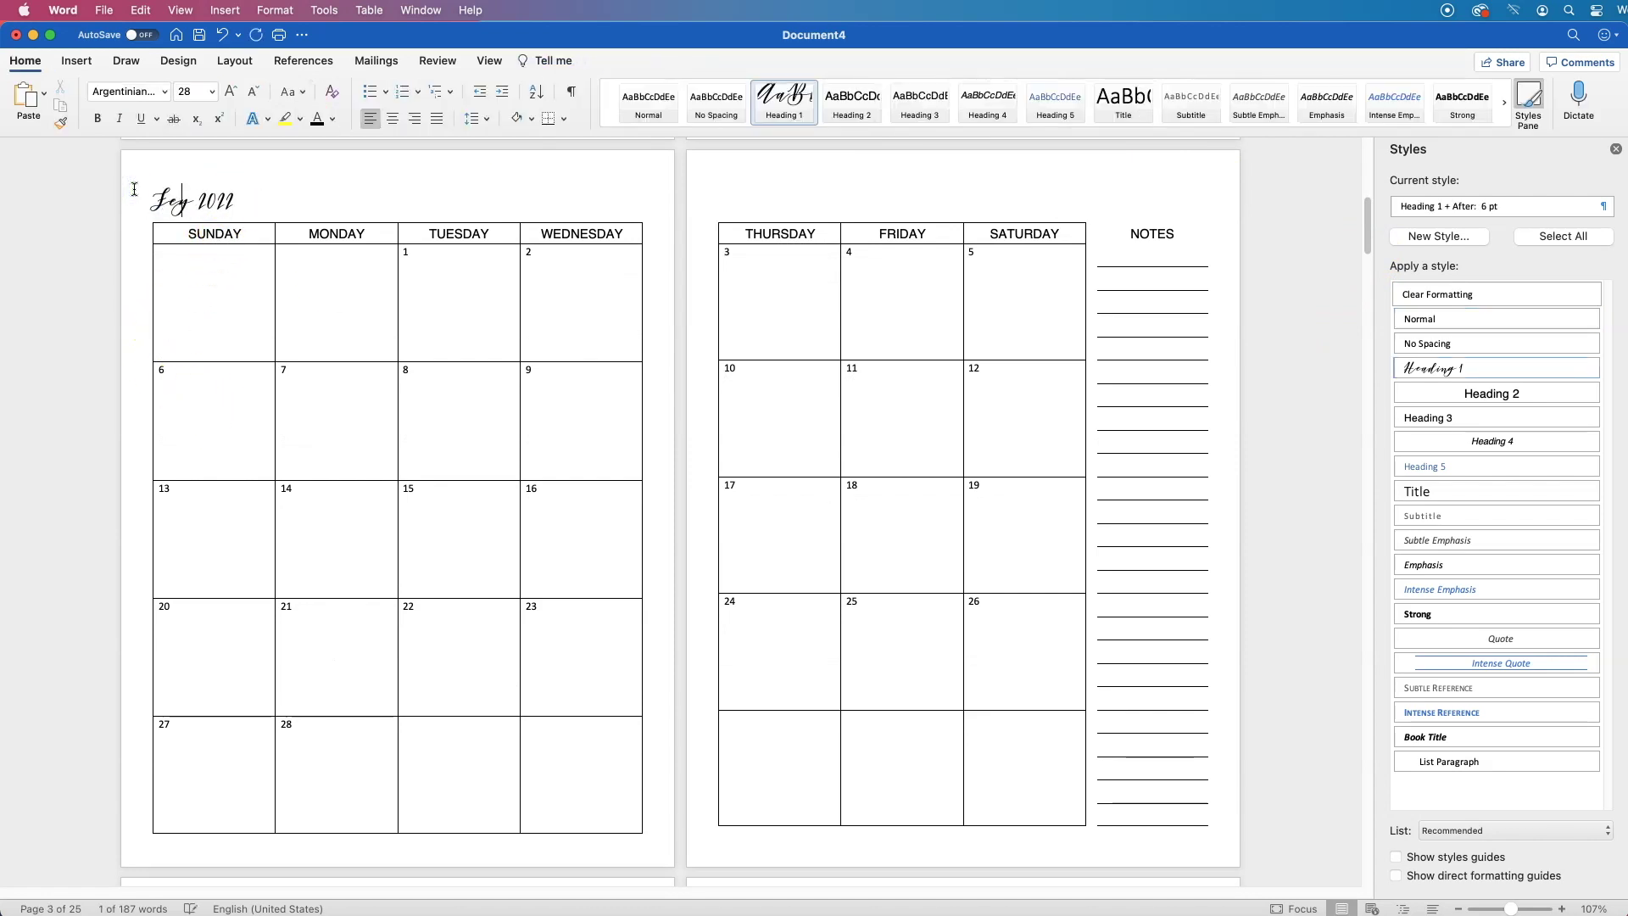
text(ruary)
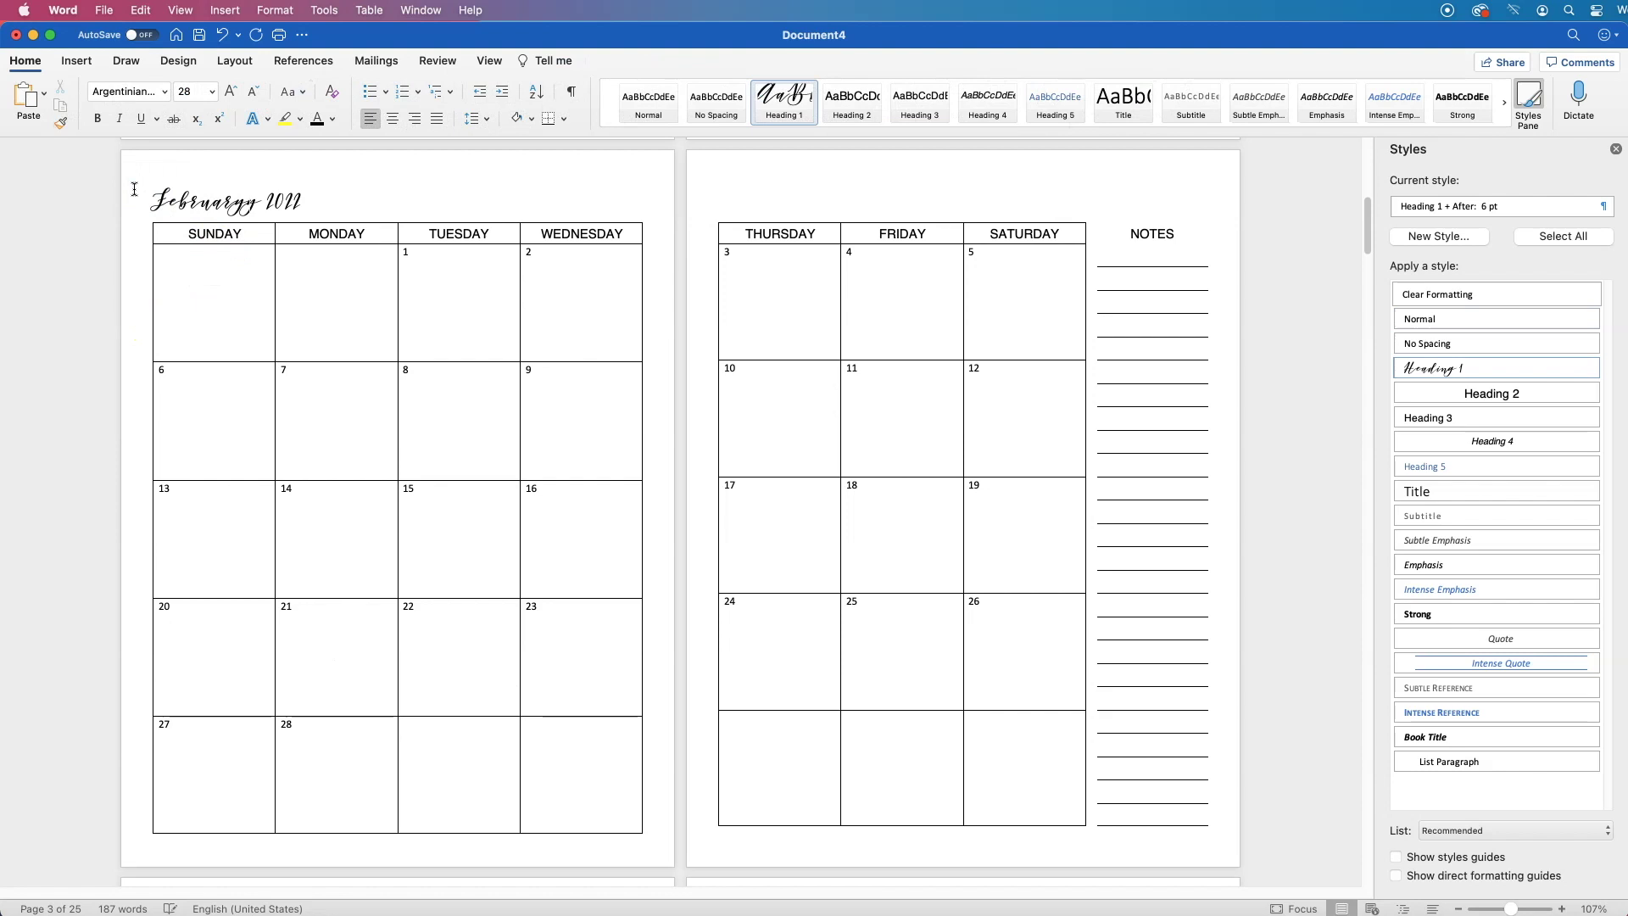
key(BackSpace)
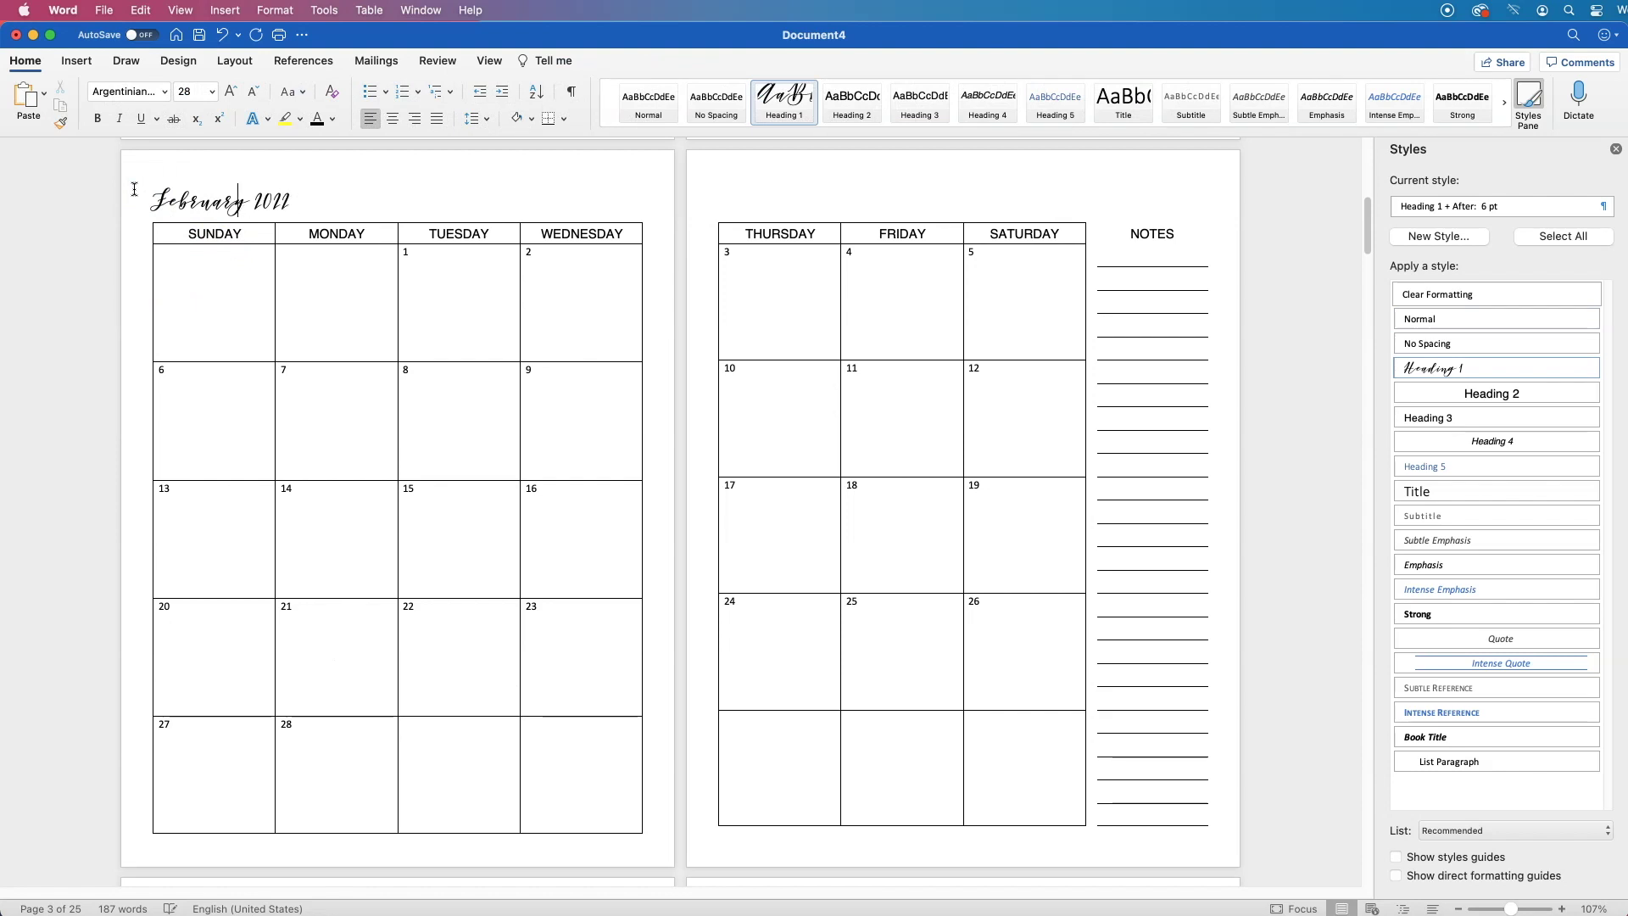
click(351, 295)
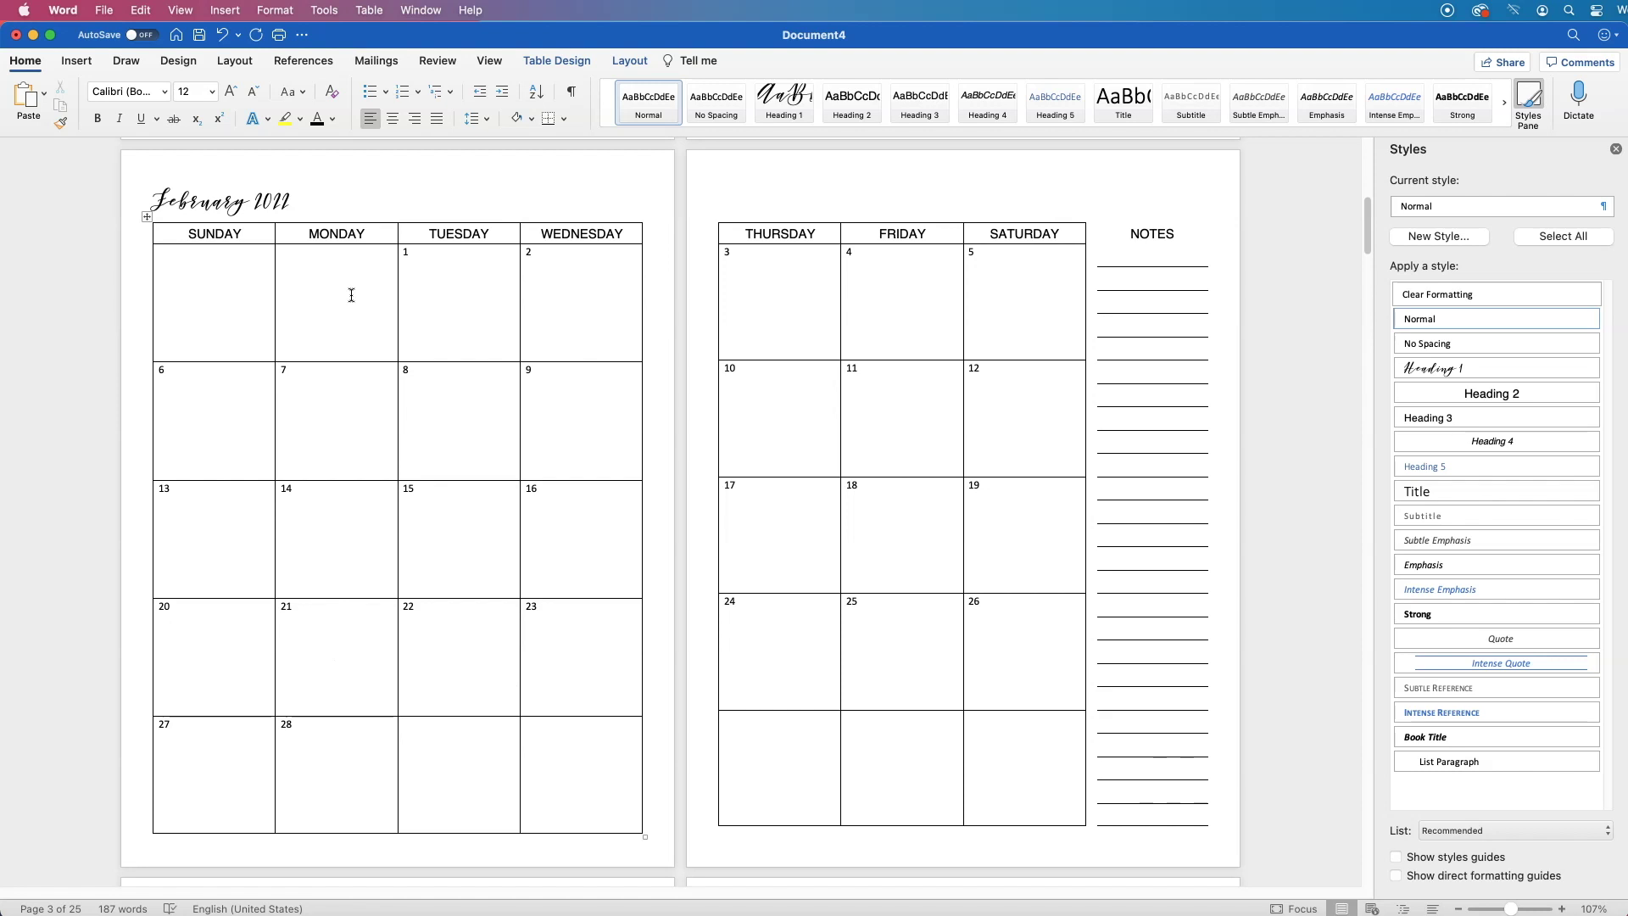
click(201, 234)
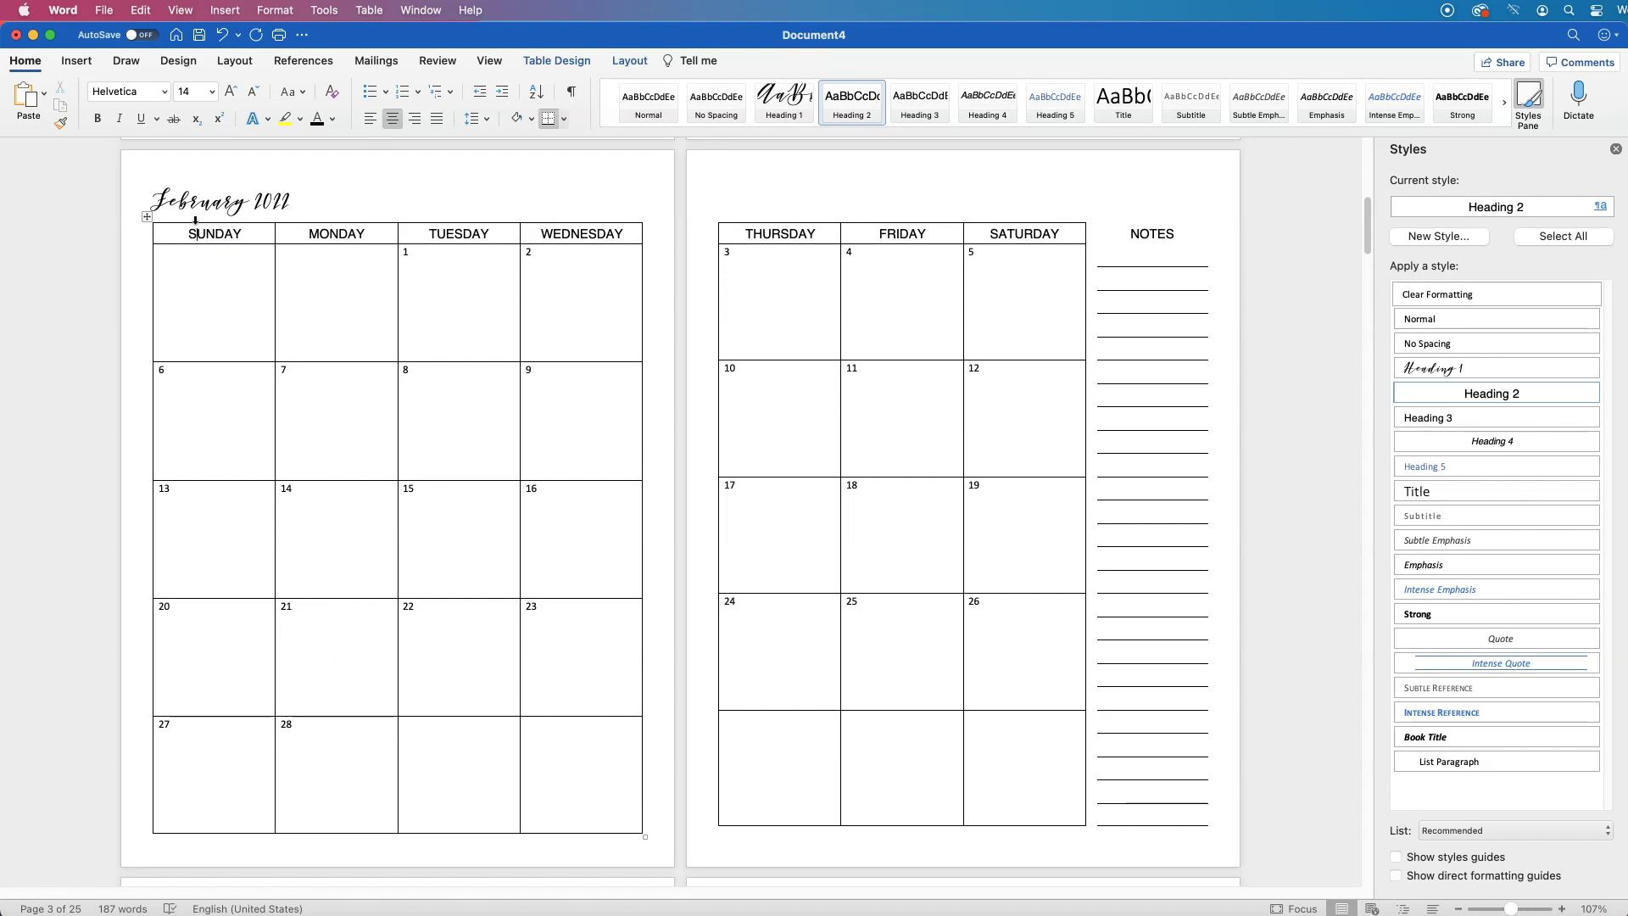
click(294, 291)
click(461, 382)
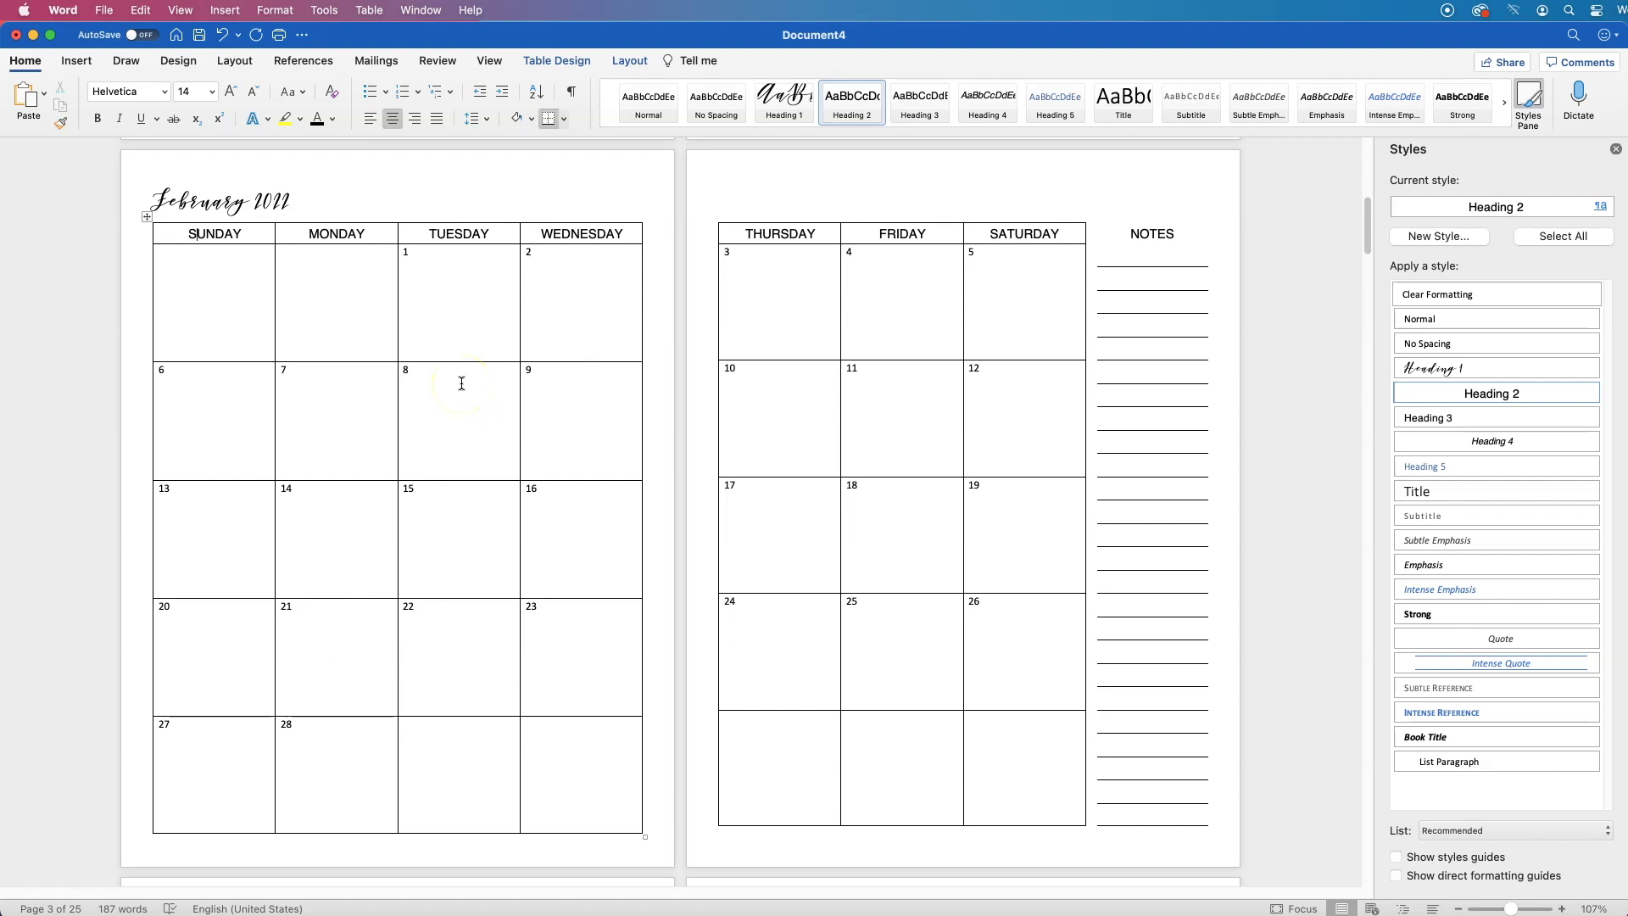